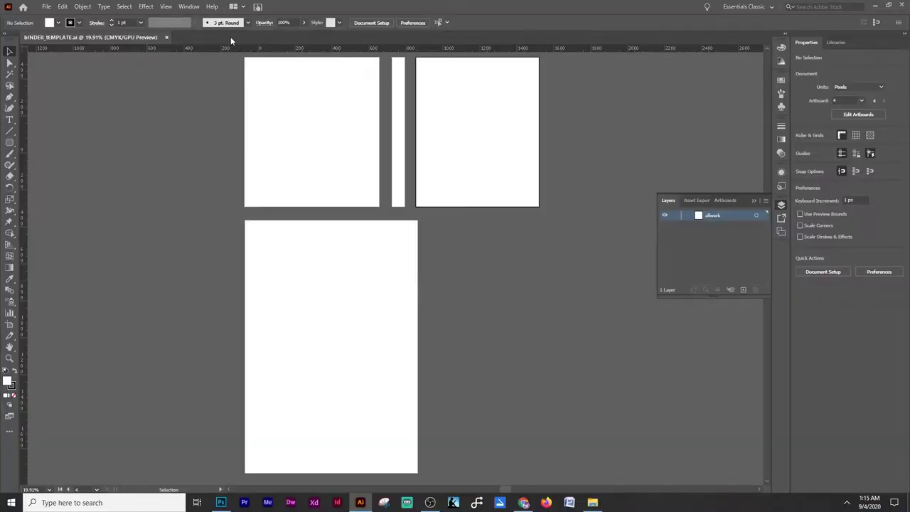
- Place all card photos from the 1990 MARVEL folder into the binder template
left_click(46, 6)
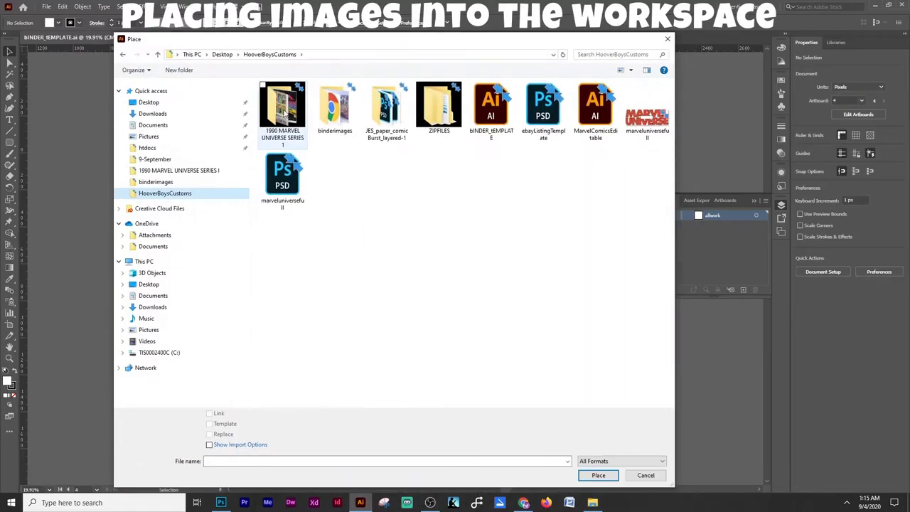
double_click(283, 110)
key("ctrl+a")
left_click(594, 475)
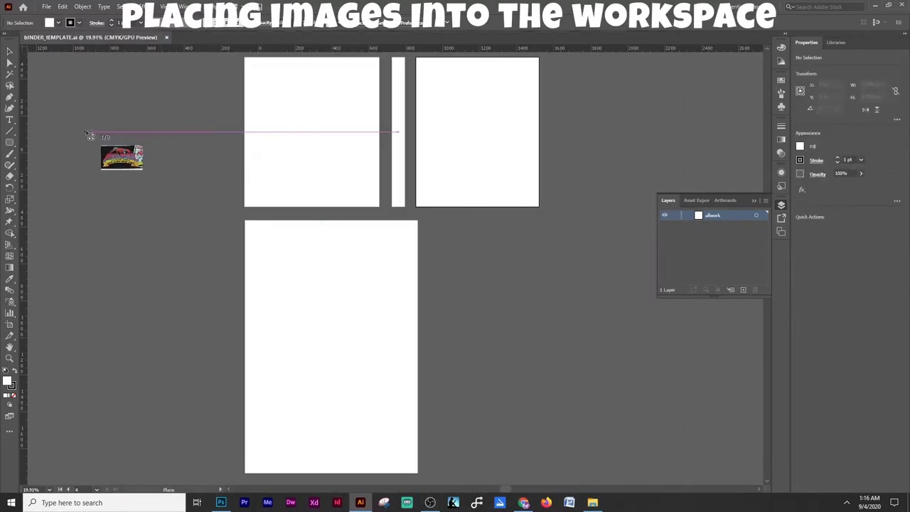
left_click(123, 124)
left_click(123, 125)
left_click(123, 124)
left_click(123, 124)
left_click(123, 125)
left_click(123, 124)
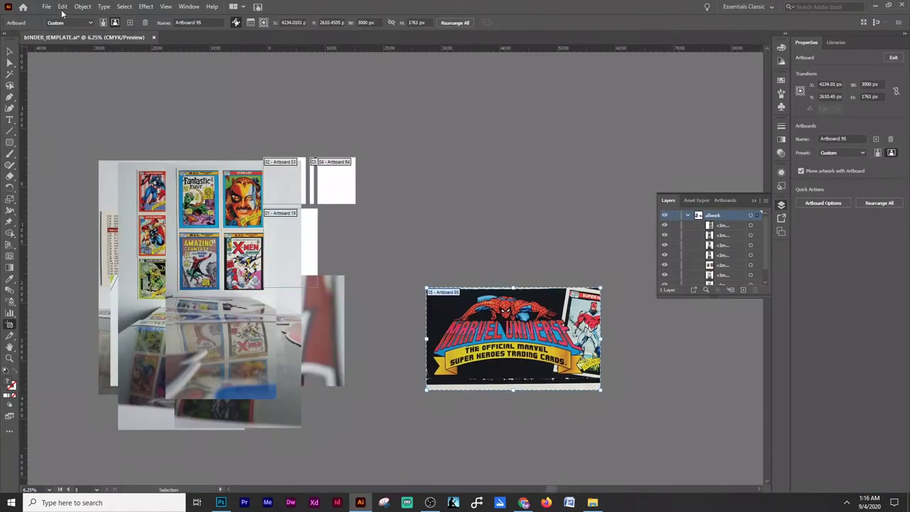
key("ctrl+alt+shift+s")
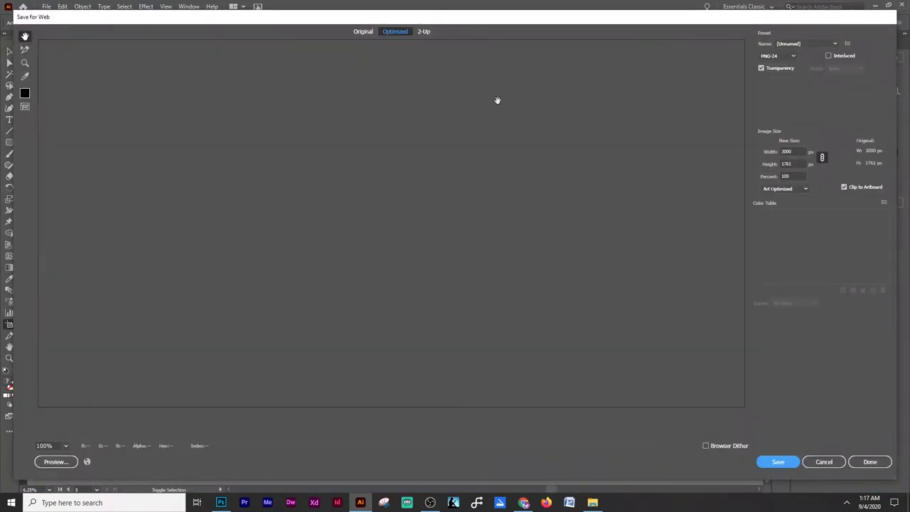
- Save the logo for web as a 4000 px wide PNG-24 named spiderman
left_click(794, 151)
type("4000")
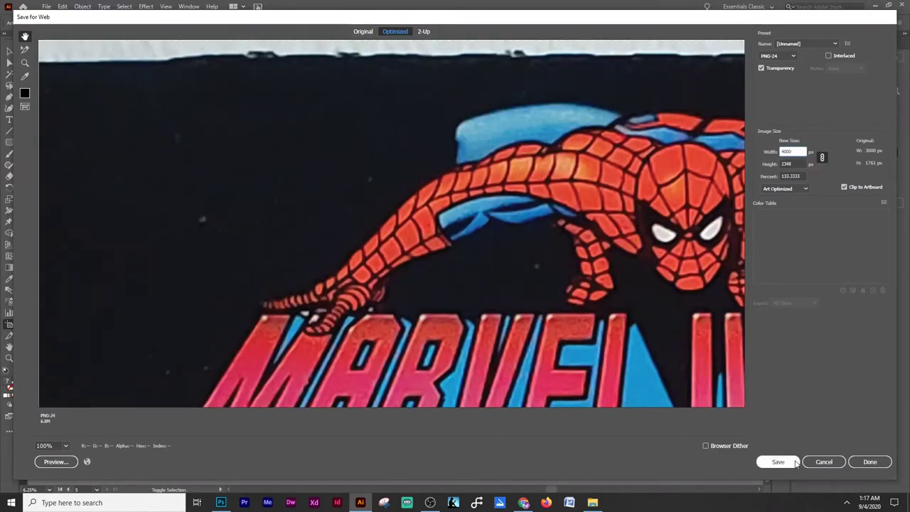
key("Return")
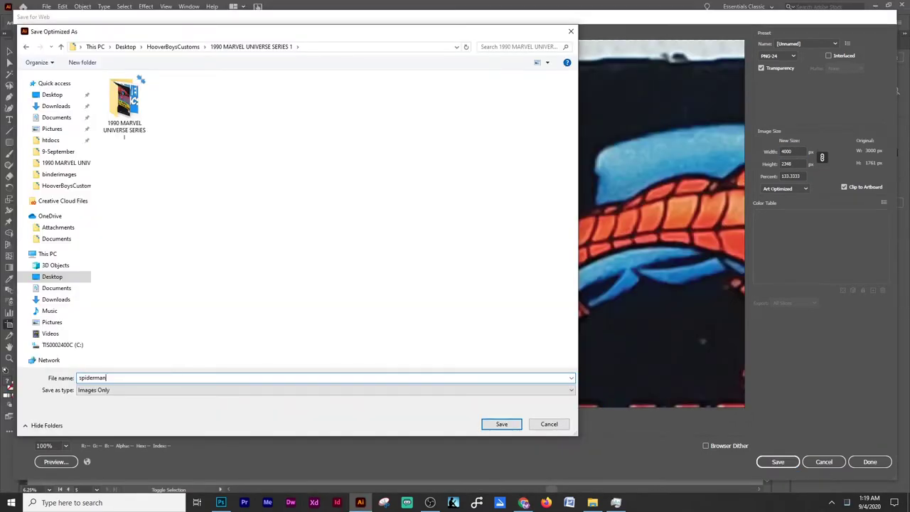
key("Return")
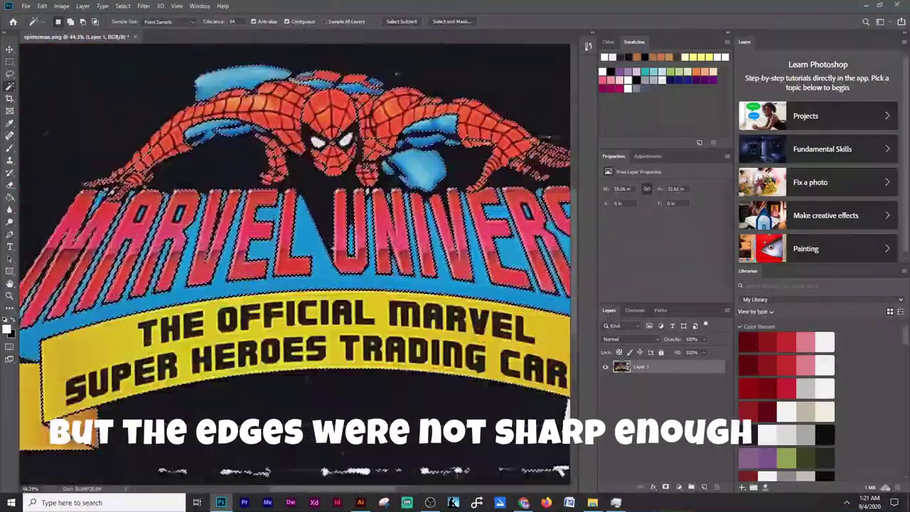
- Zoom in on the rough Magic Wand selection edges around the logo in Photoshop
scroll(327, 163, "up", 5)
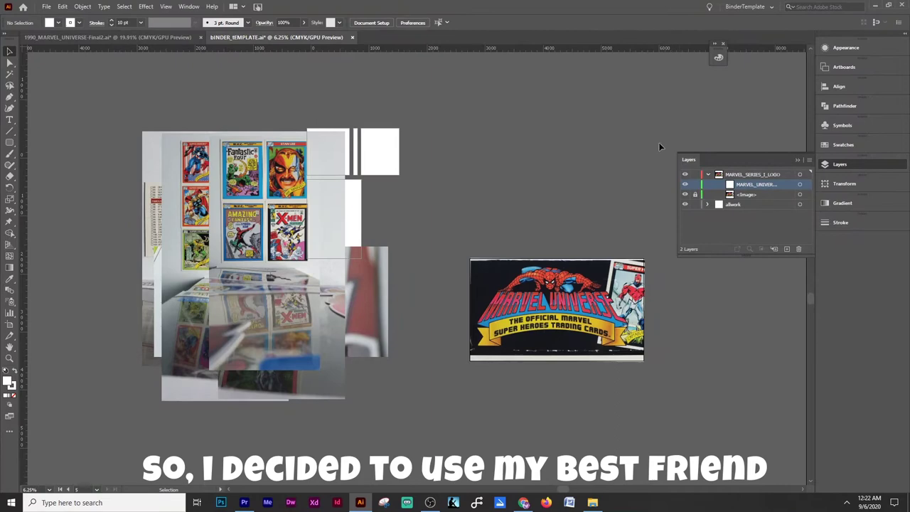
- Start a pen path at the red stripe's corner and give it a white stroke
scroll(593, 291, "up", 5)
left_click(786, 249)
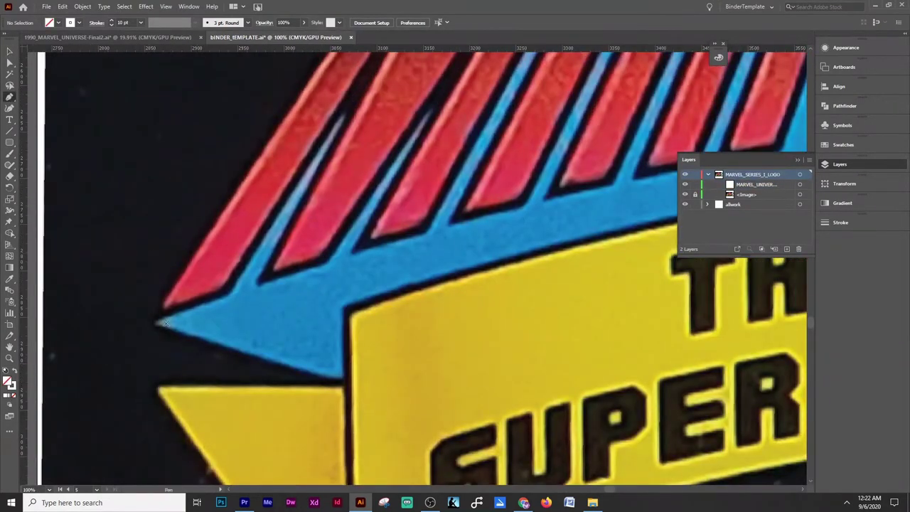
left_click(163, 323)
scroll(164, 323, "up", 3)
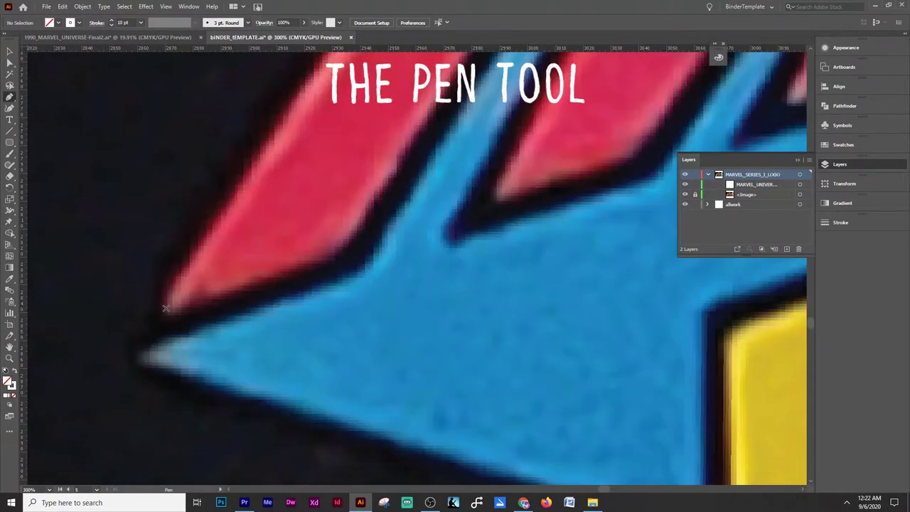
scroll(783, 148, "down", 2)
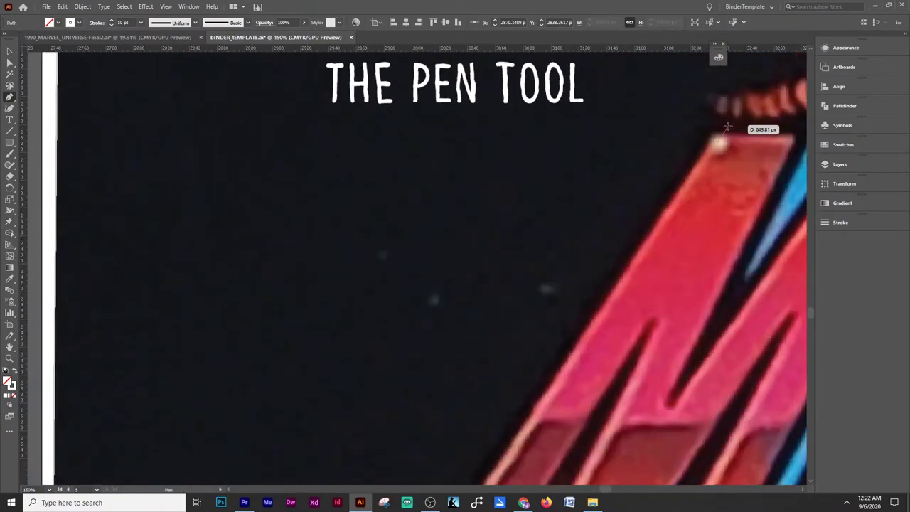
left_click(710, 134)
left_click(841, 222)
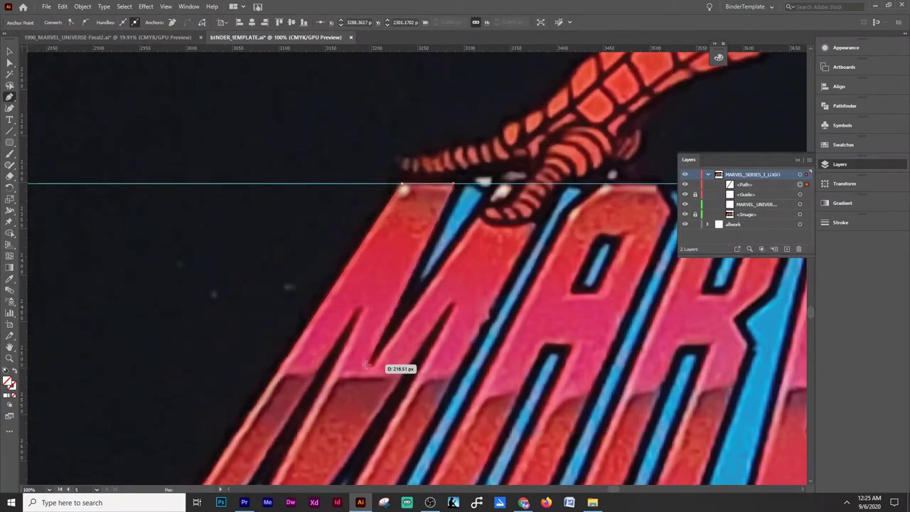
scroll(365, 364, "up", 2)
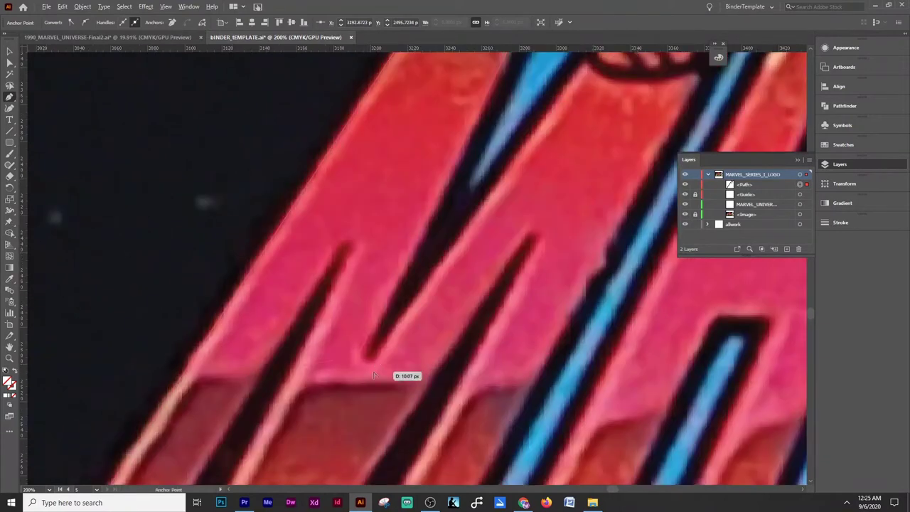
left_click(12, 395)
- Trace anchors around the M's stripe corners, from the top guide to the bottom-left
scroll(590, 295, "up", 3)
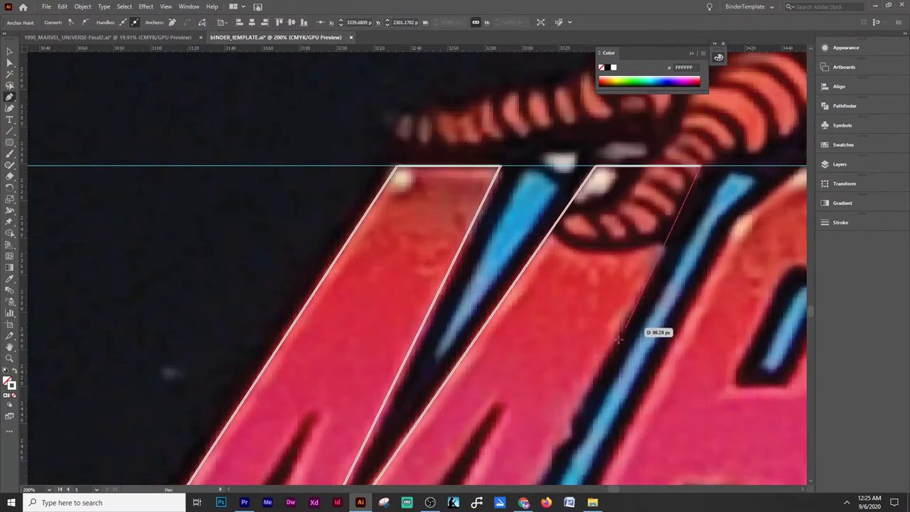
left_click(707, 166)
scroll(497, 298, "down", 10)
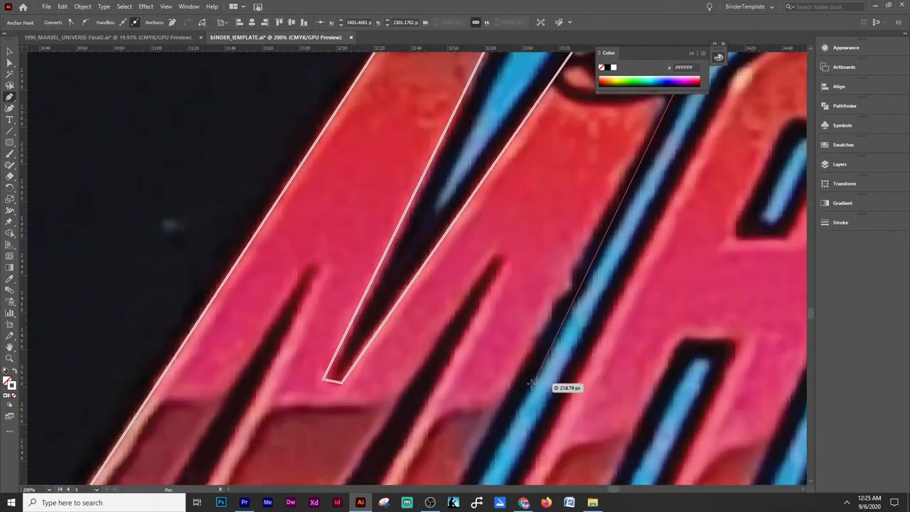
left_click(263, 424)
scroll(263, 424, "down", 3)
scroll(241, 427, "up", 3)
scroll(227, 430, "down", 3)
scroll(205, 434, "up", 4)
left_click(198, 435)
scroll(198, 434, "up", 5)
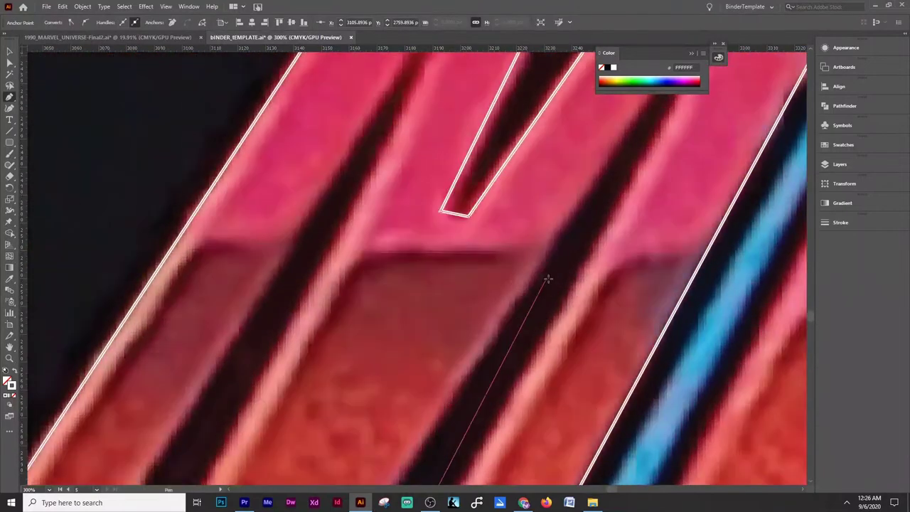
scroll(538, 290, "up", 3)
left_click(702, 142)
scroll(702, 142, "down", 8)
scroll(114, 435, "down", 3)
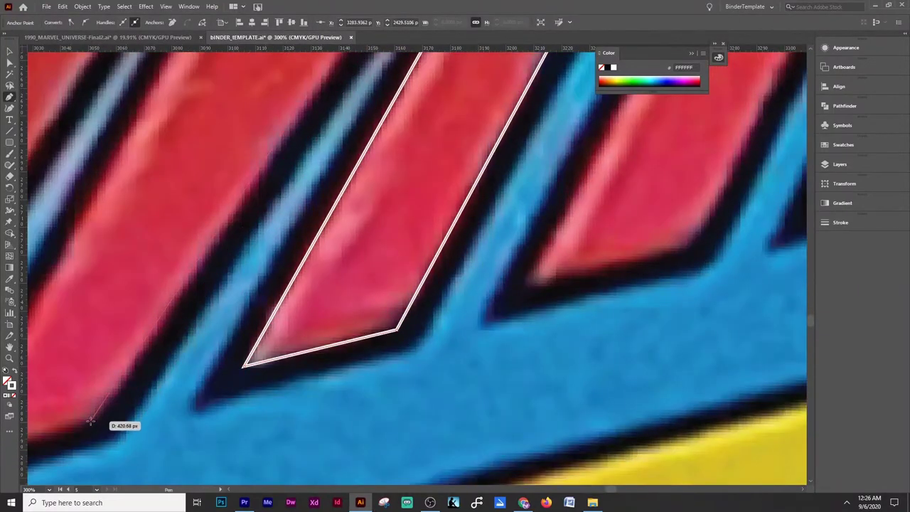
left_click(93, 422)
- Continue the outline with anchors at the stripe top and the letter's lower corner
scroll(85, 433, "left", 3)
scroll(93, 417, "up", 1)
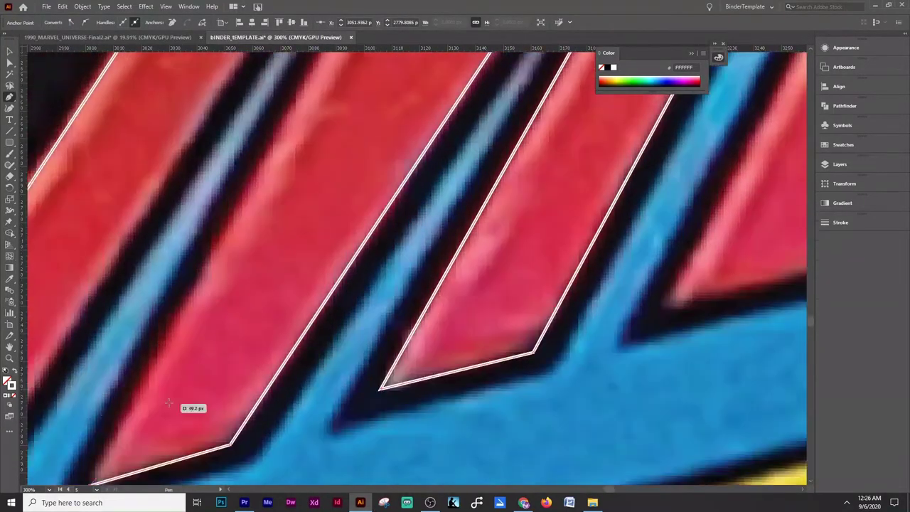
scroll(490, 245, "up", 7)
scroll(616, 171, "up", 2)
left_click(616, 171)
scroll(498, 285, "down", 8)
scroll(92, 427, "left", 3)
left_click(135, 374)
scroll(120, 421, "left", 3)
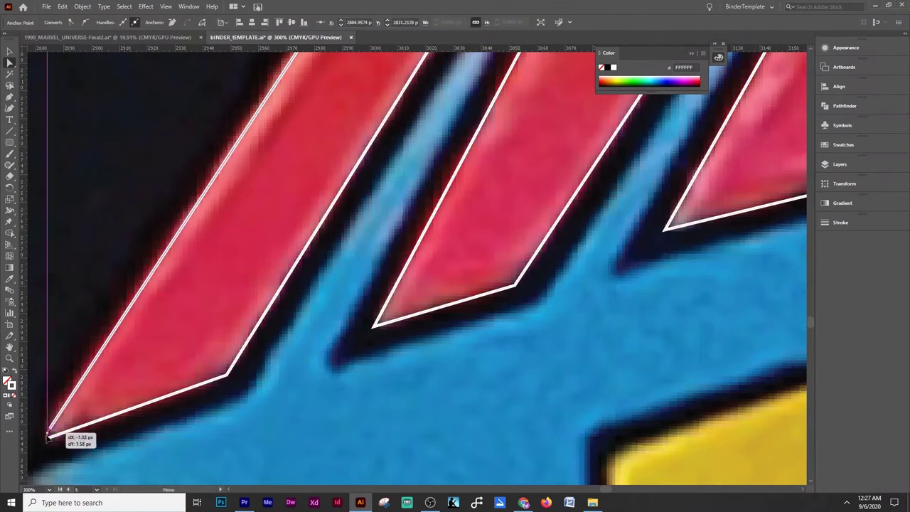
scroll(45, 430, "up", 1)
scroll(103, 428, "up", 2)
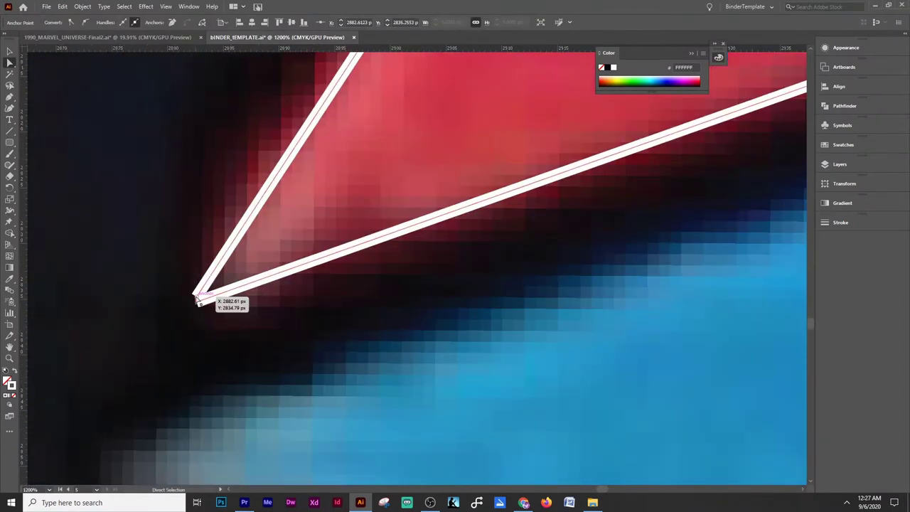
scroll(192, 302, "up", 1)
scroll(202, 342, "down", 6)
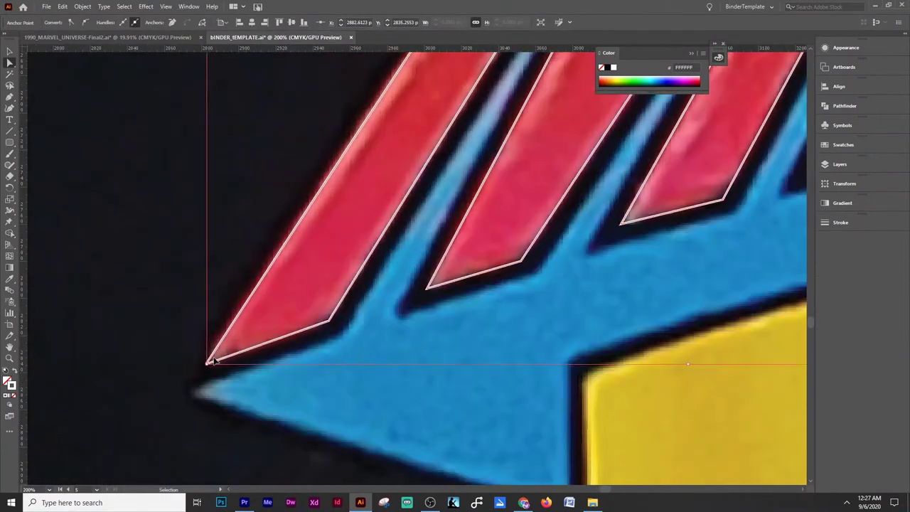
scroll(208, 361, "up", 1)
scroll(173, 369, "down", 1)
scroll(332, 270, "down", 3)
scroll(332, 270, "up", 3)
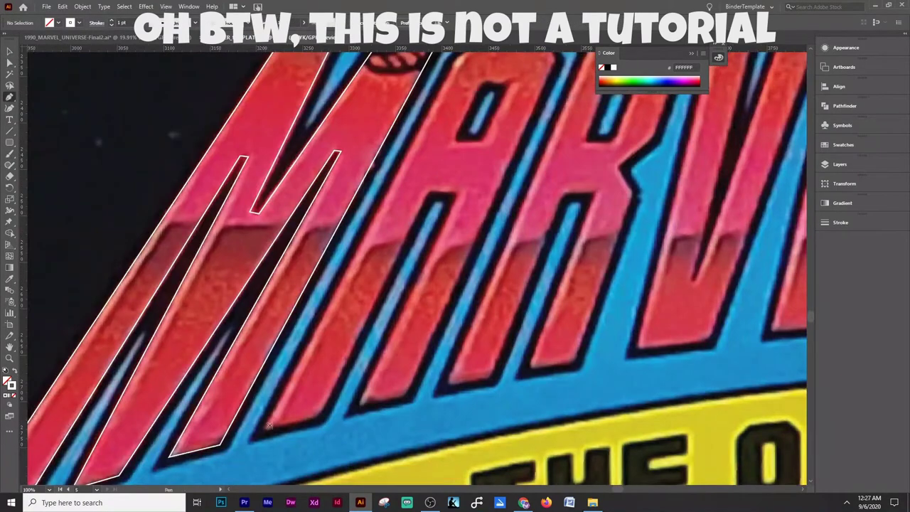
scroll(269, 425, "up", 3)
- Pull an outline anchor onto the M's corner and check its placement
mouse_move(445, 260)
left_mouse_down()
mouse_move(485, 227)
mouse_move(368, 291)
left_mouse_up()
scroll(496, 223, "up", 2)
scroll(658, 265, "down", 3)
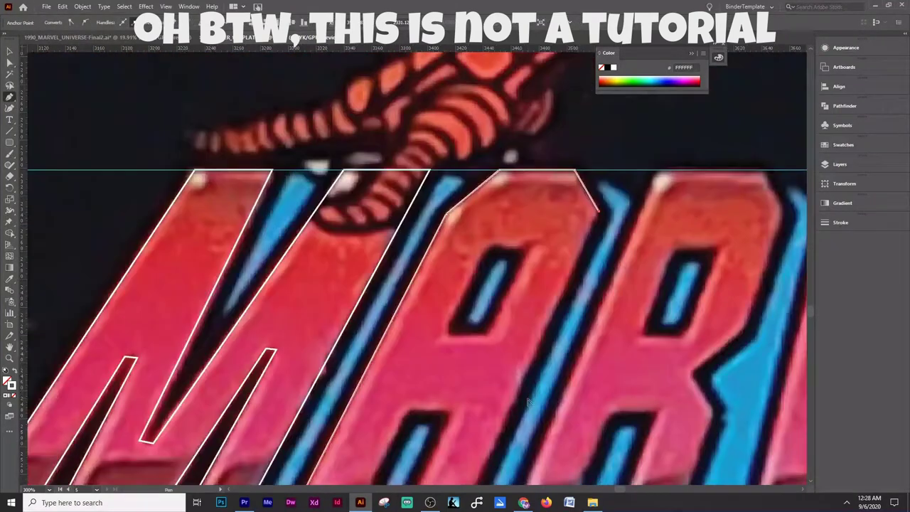
scroll(422, 443, "up", 3)
scroll(523, 181, "up", 2)
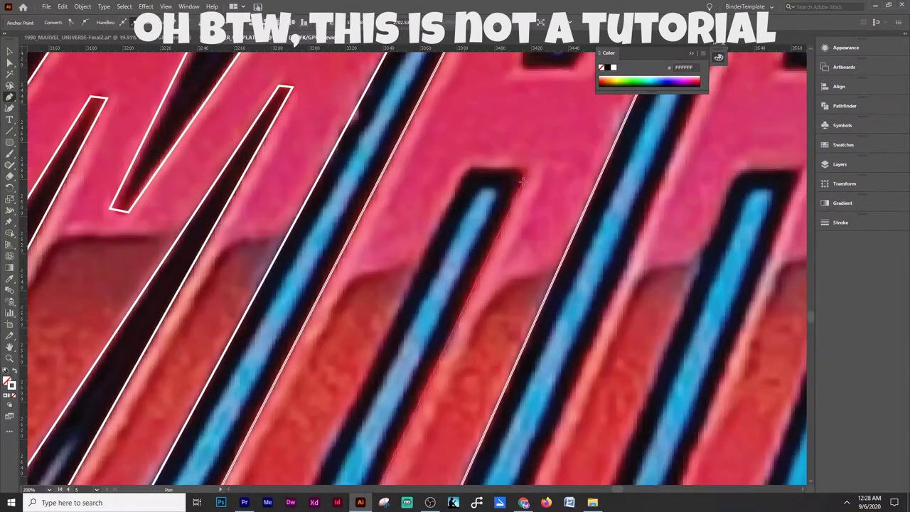
scroll(470, 170, "down", 2)
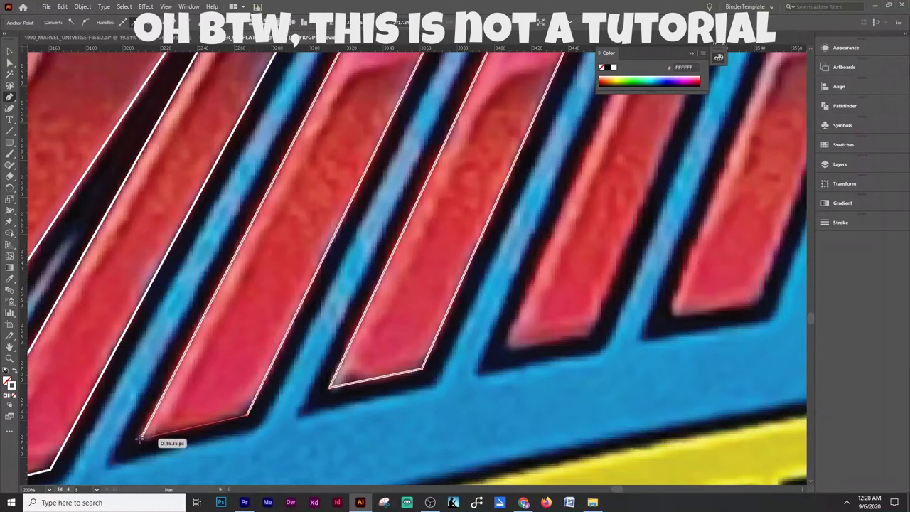
scroll(173, 436, "down", 2)
scroll(584, 341, "up", 2)
scroll(585, 342, "up", 3)
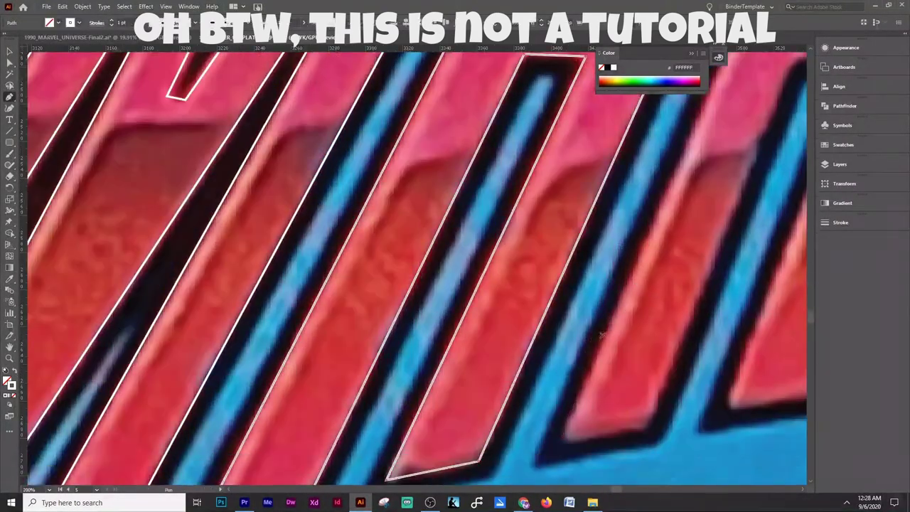
scroll(541, 377, "up", 2)
scroll(544, 375, "down", 3)
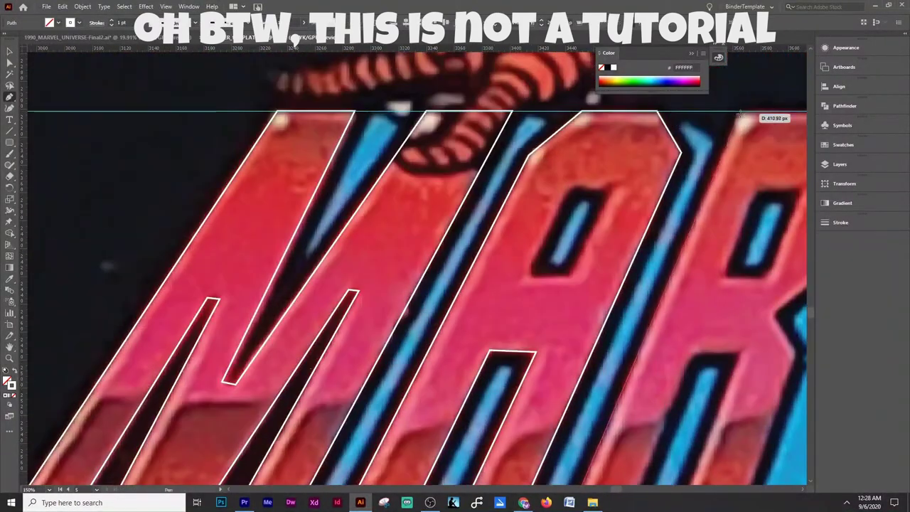
- Trace the R's outline along the top guide, right edge and bottom
left_click(739, 108)
scroll(764, 108, "right", 2)
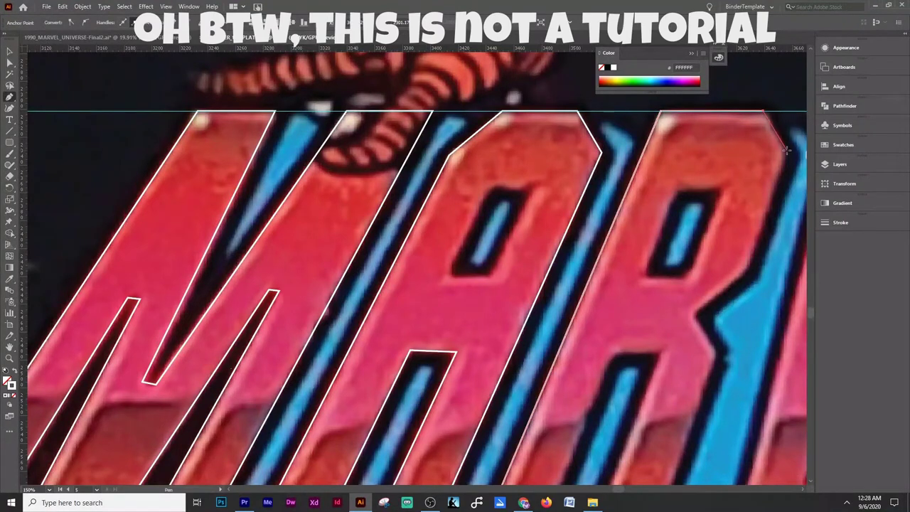
left_click(787, 149)
scroll(787, 149, "down", 1)
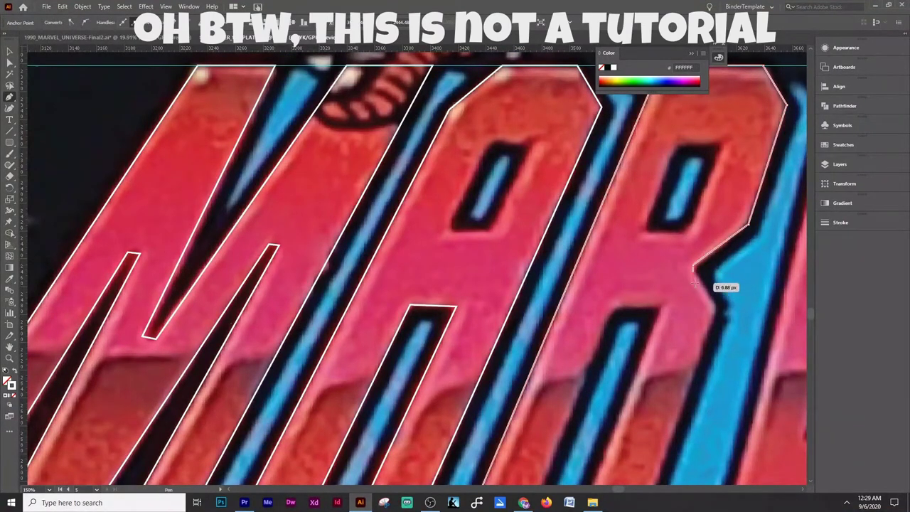
left_click(715, 311)
scroll(716, 310, "down", 4)
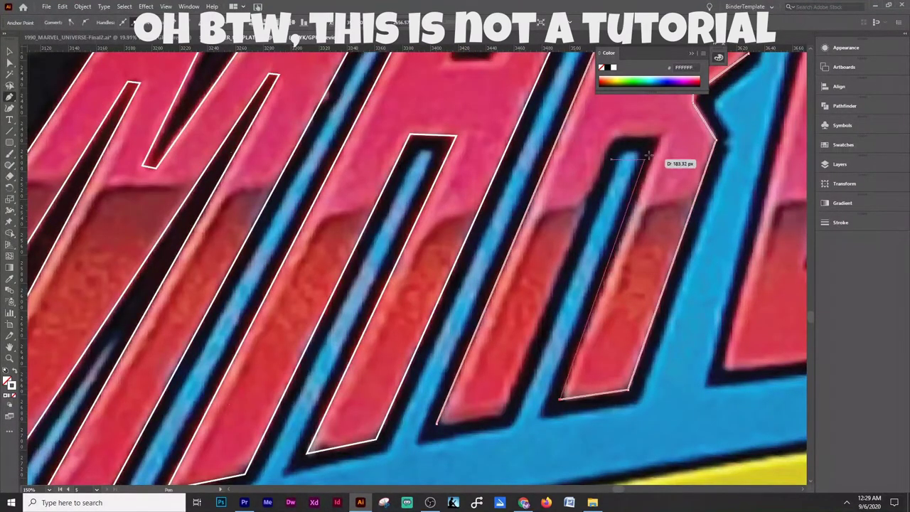
left_click(439, 424)
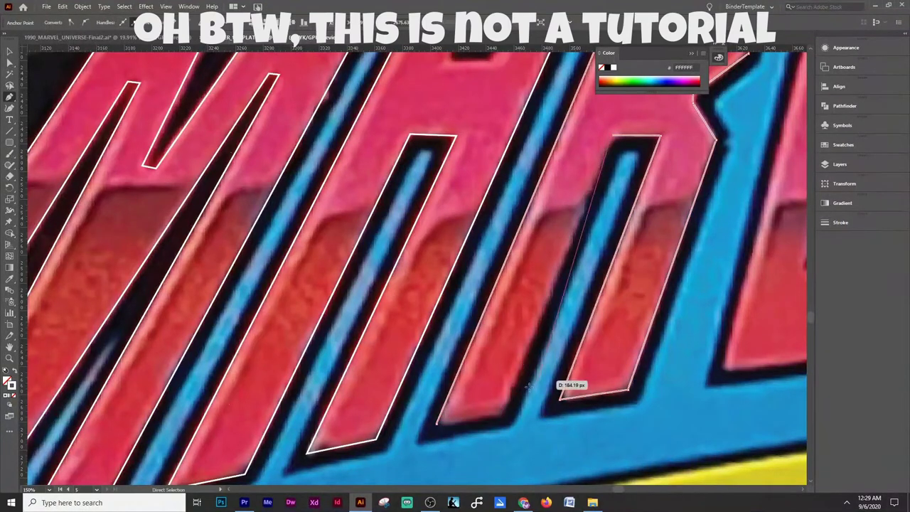
scroll(435, 427, "up", 5)
- Reposition a corner anchor of the letter outline, zoom out and save the logo document
left_click_drag(435, 384, 427, 396)
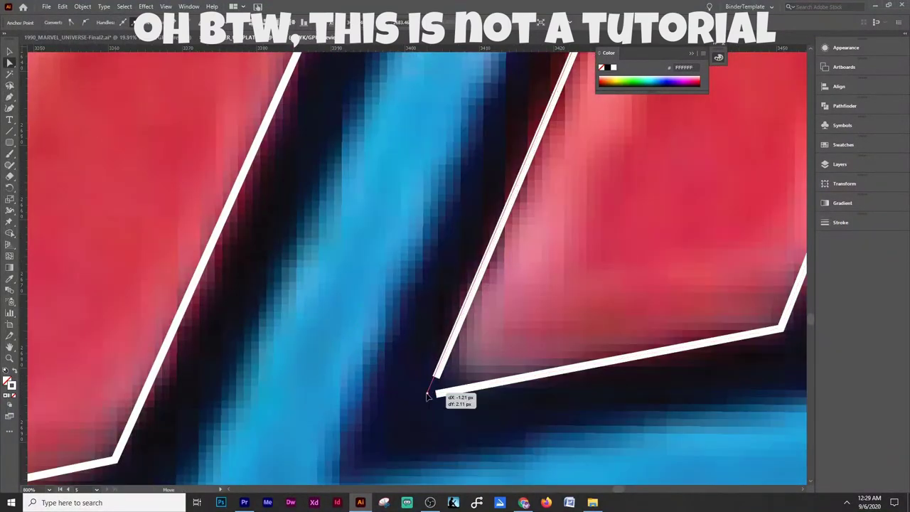
right_click(435, 395)
key("Escape")
scroll(435, 285, "down", 7)
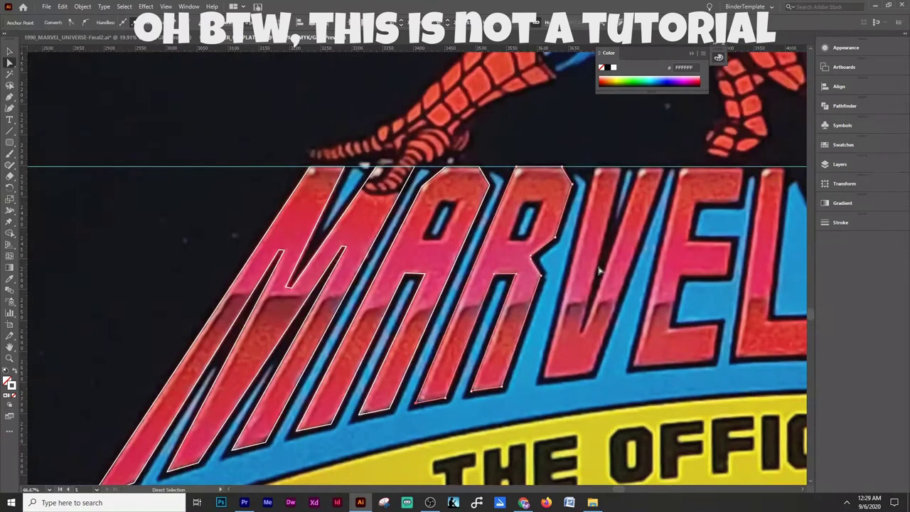
scroll(284, 213, "up", 2)
left_click(47, 6)
key("Escape")
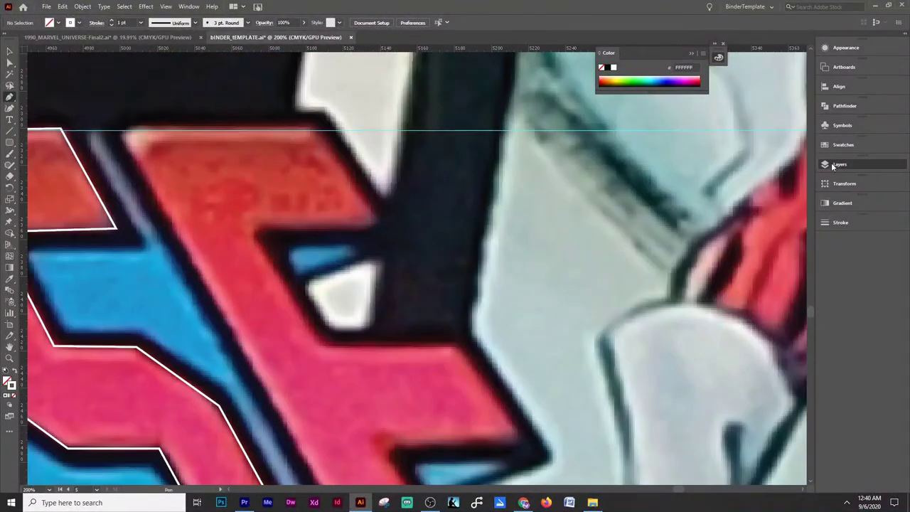
- Show the layers list and set a horizontal guide along the letter tops
left_click(833, 166)
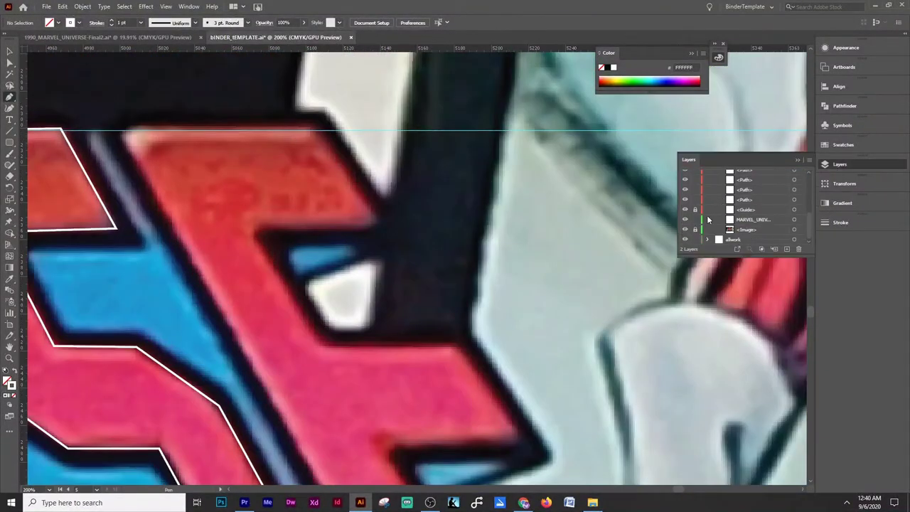
left_click_drag(263, 131, 263, 130)
key("p")
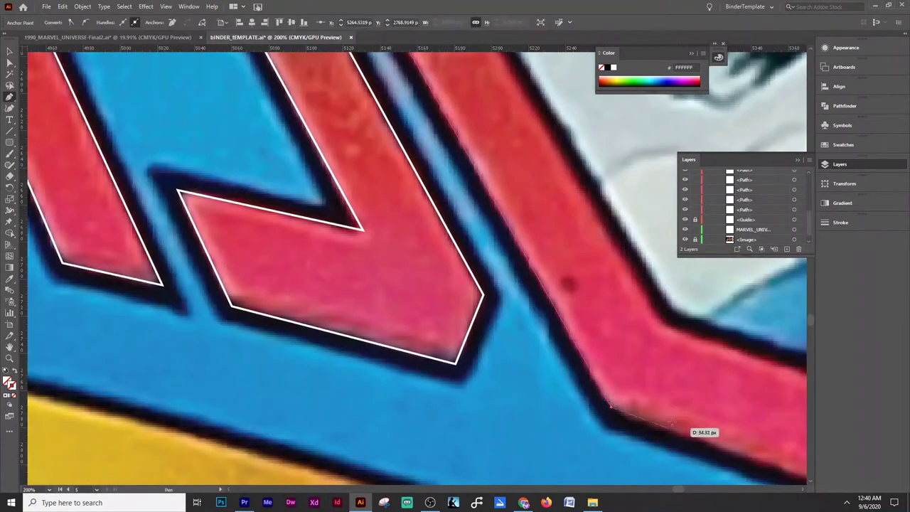
scroll(660, 318, "up", 2)
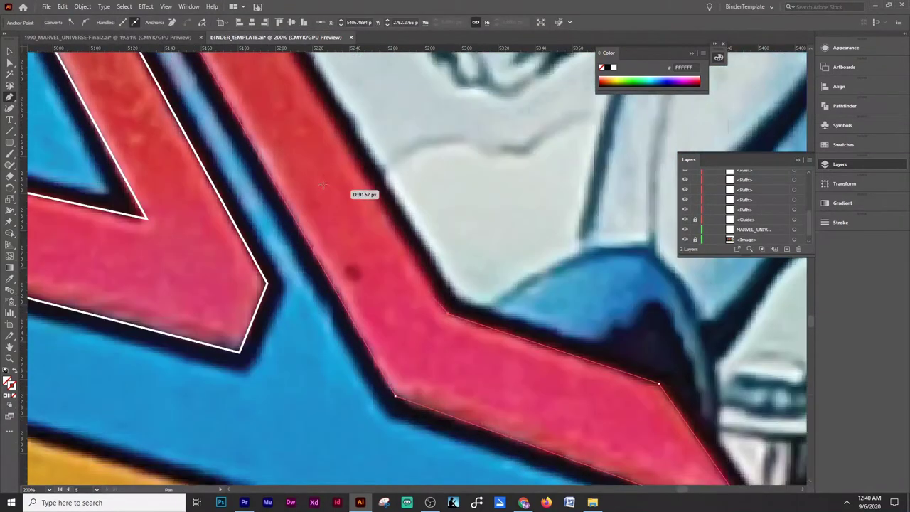
scroll(355, 178, "up", 6)
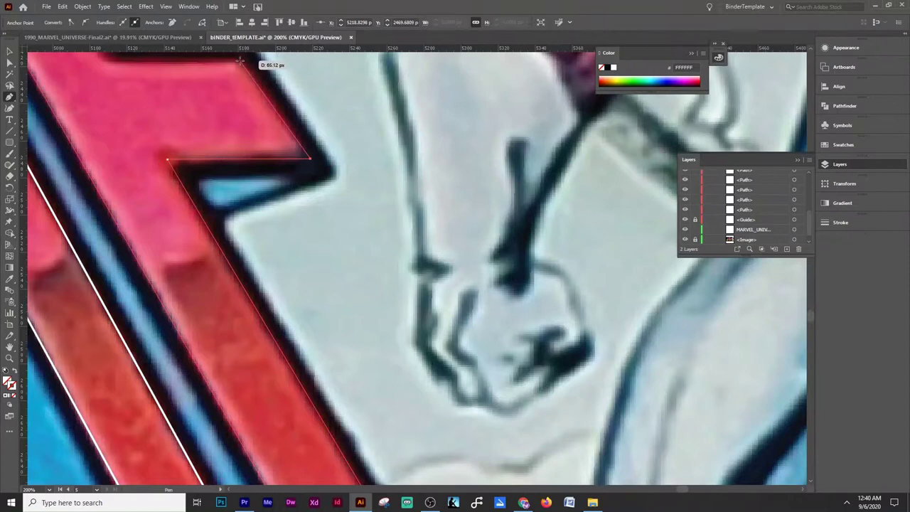
- Pen-trace anchors around the remaining UNIVERSE letter and save the template
left_click(242, 63)
scroll(111, 100, "up", 2)
left_click(108, 105)
scroll(107, 107, "up", 5)
left_click(166, 137)
scroll(166, 137, "up", 2)
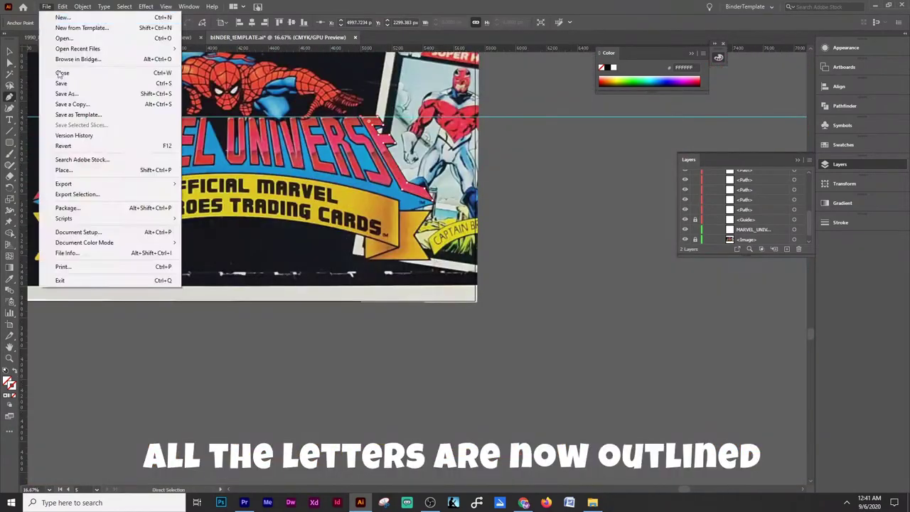
left_click(61, 83)
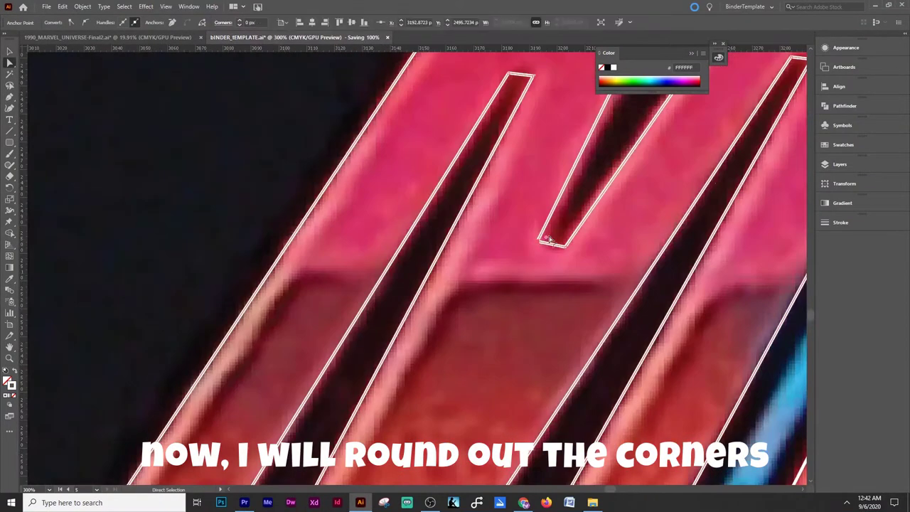
- Round the traced letters' bottom and right corners with the live-corner widgets
left_click_drag(548, 236, 561, 217)
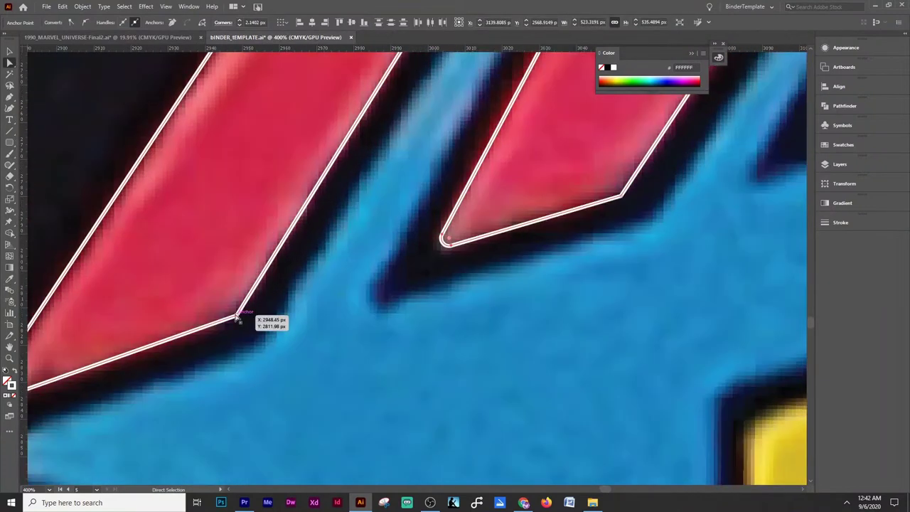
left_click_drag(239, 315, 225, 302)
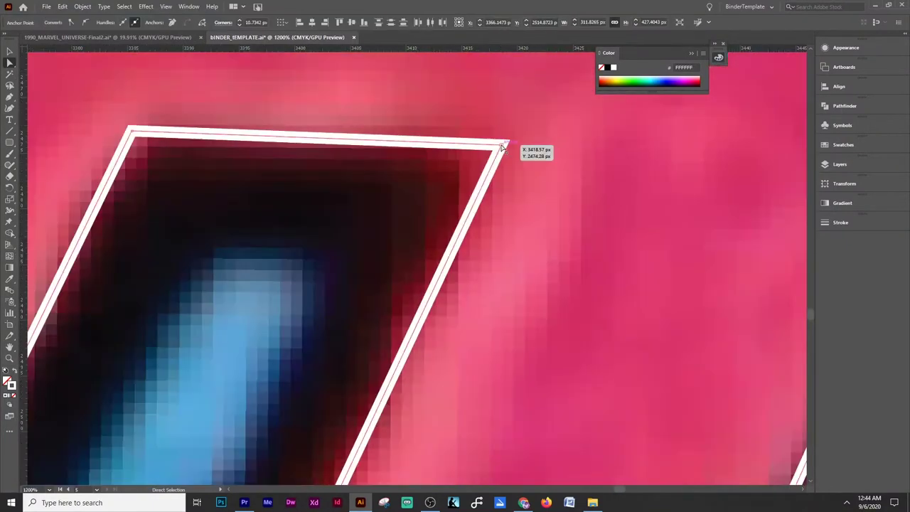
left_click_drag(500, 142, 503, 136)
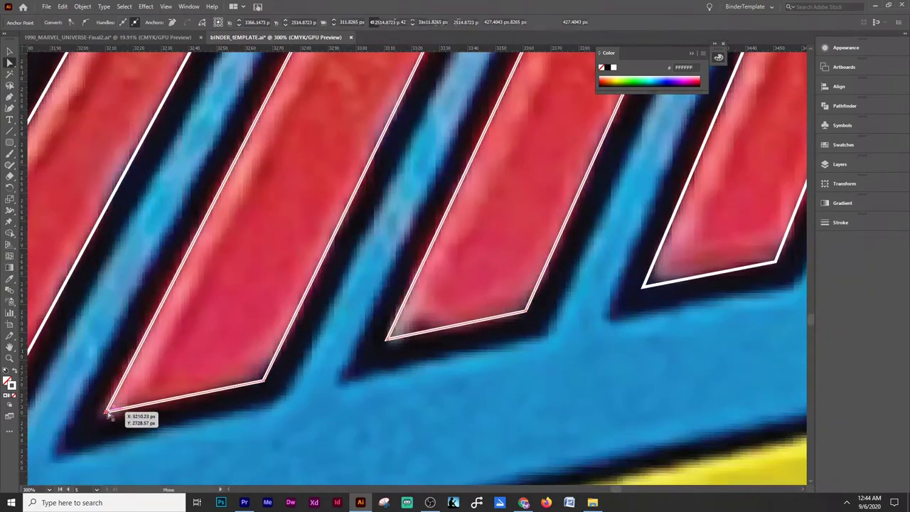
left_click(109, 412)
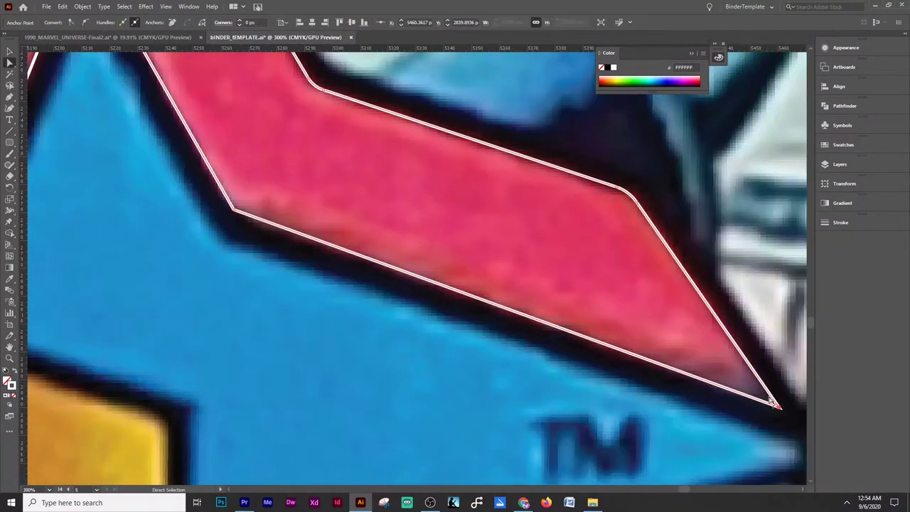
key("ctrl+minus")
key("ctrl+minus")
key("ctrl+minus")
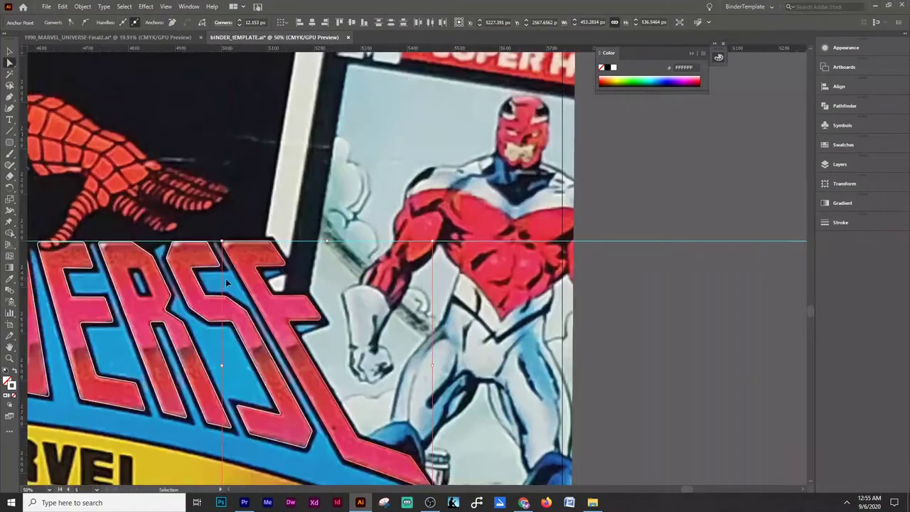
key("ctrl+0")
left_click(47, 6)
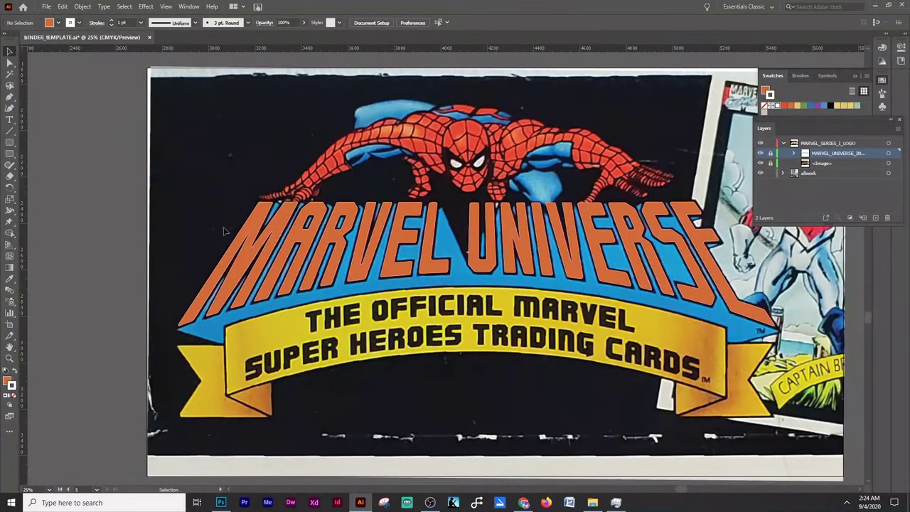
- Unlock the MARVEL_UNIVERSE layer, select the logo and give the letters an 8 pt stroke
left_click(770, 154)
left_click(205, 254)
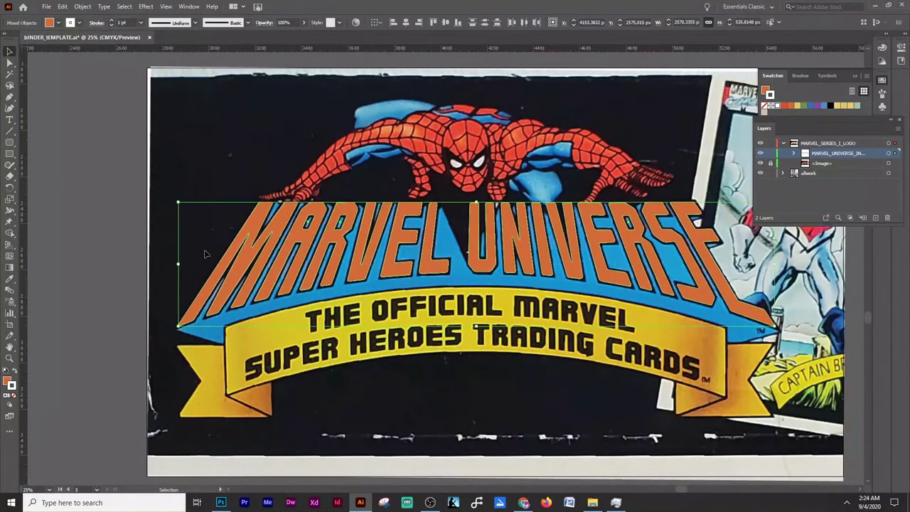
left_click(142, 23)
left_click(153, 138)
left_click(142, 23)
left_click(153, 139)
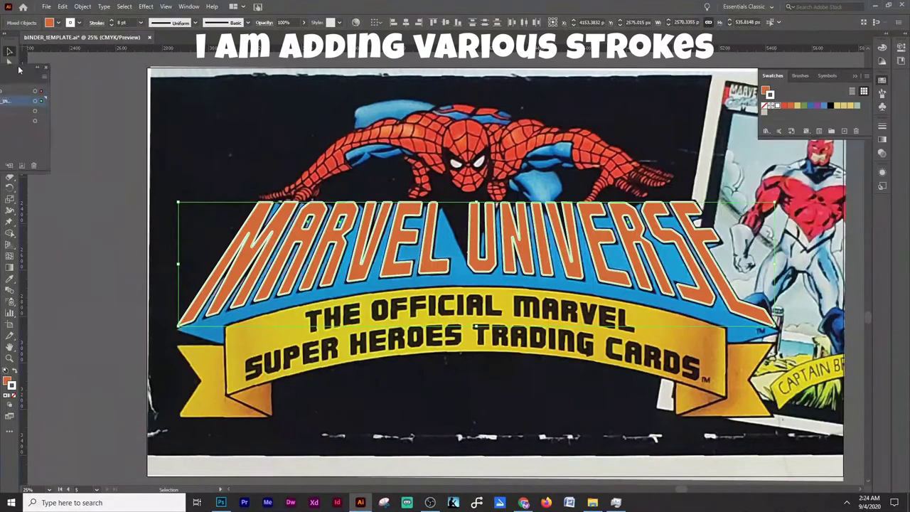
- Align the letter stroke to outside and raise its weight to 12 pt
left_click(882, 126)
left_click(866, 122)
left_click(823, 124)
left_click(820, 174)
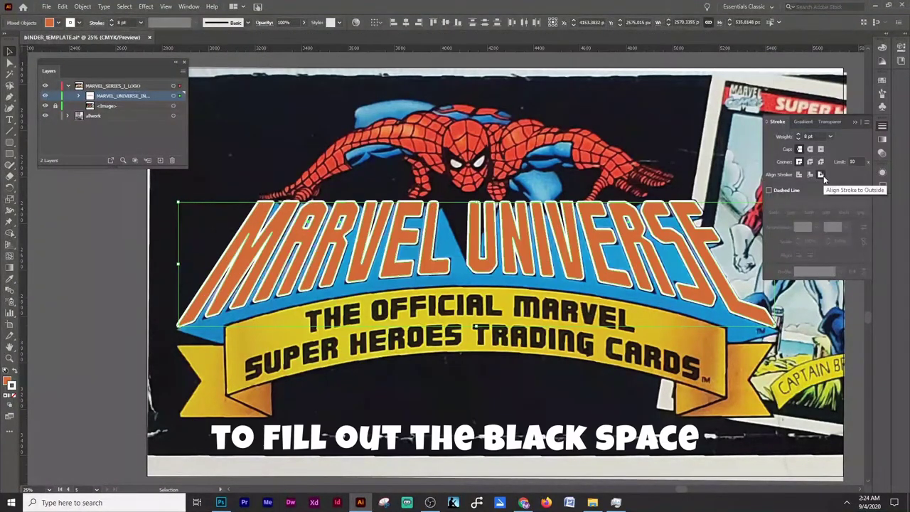
left_click(142, 23)
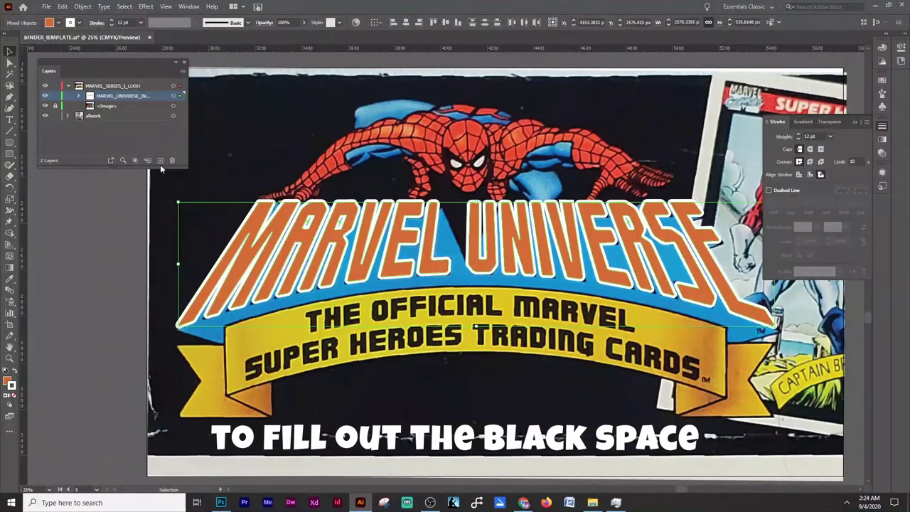
left_click(158, 163)
key("a")
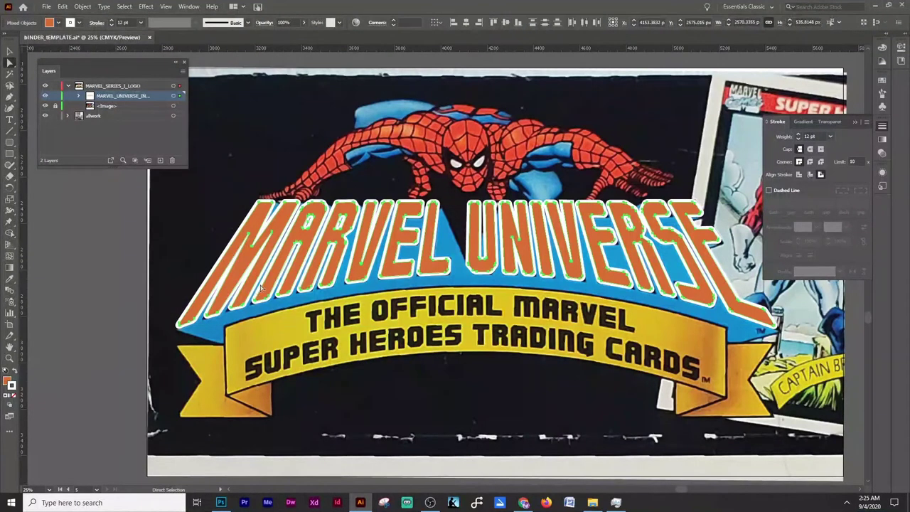
scroll(246, 248, "up", 3)
scroll(371, 212, "up", 3)
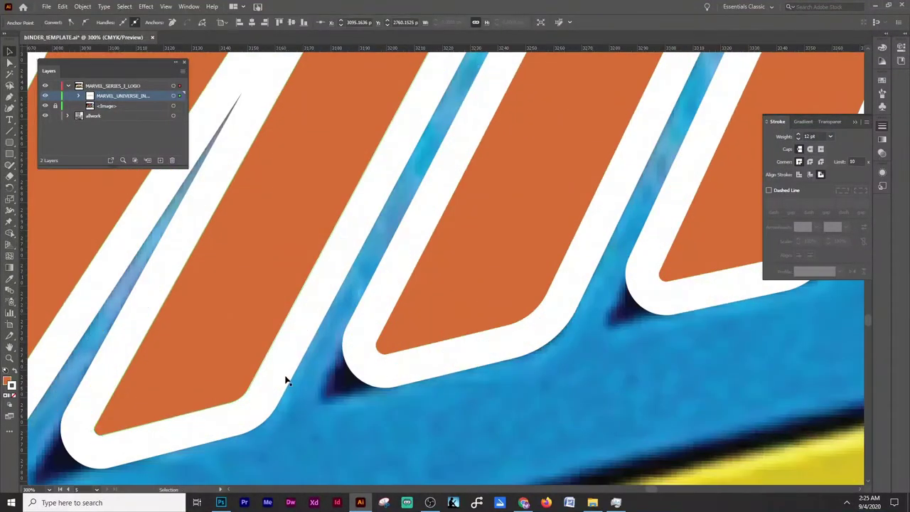
- Thin the MARVEL path's stroke to 3 pt, then 1 pt, and toggle the background image
left_click(587, 360)
scroll(179, 288, "down", 4)
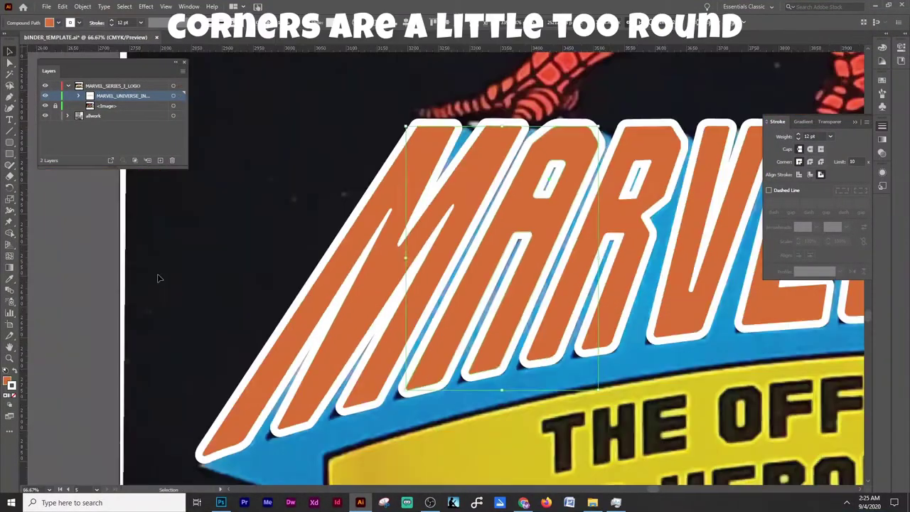
scroll(455, 401, "up", 2)
key("ctrl+z")
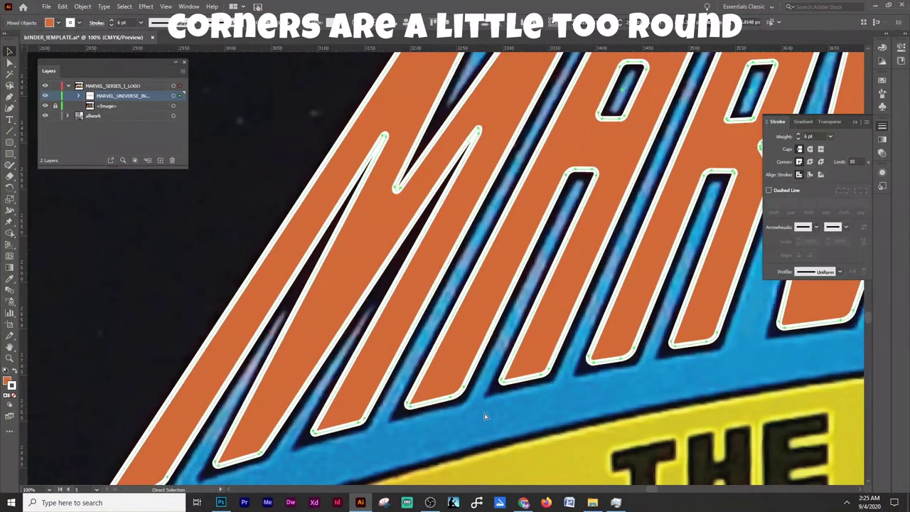
scroll(455, 410, "up", 3)
key("ctrl+z")
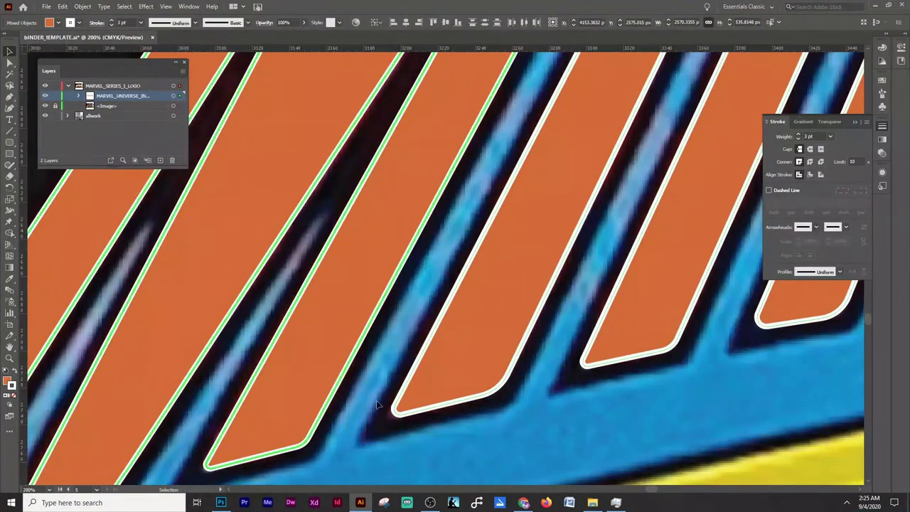
scroll(230, 451, "up", 2)
scroll(266, 465, "up", 2)
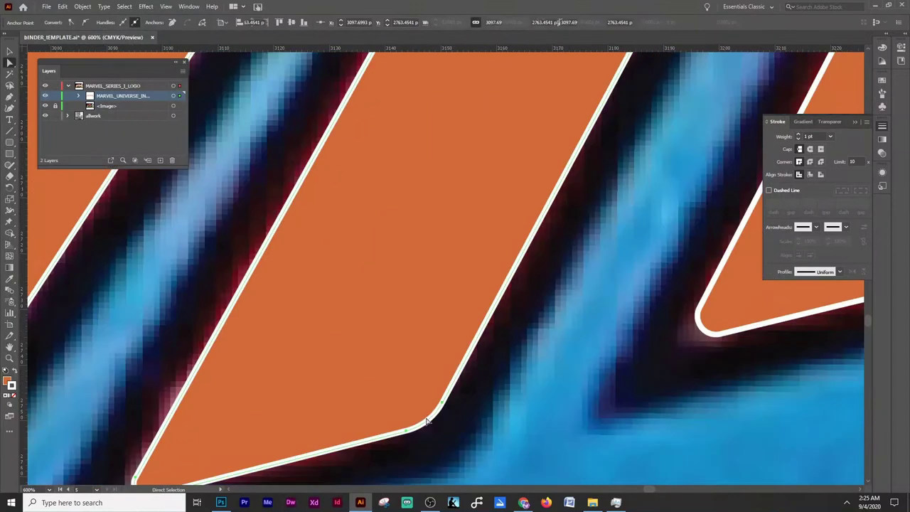
key("ctrl+z")
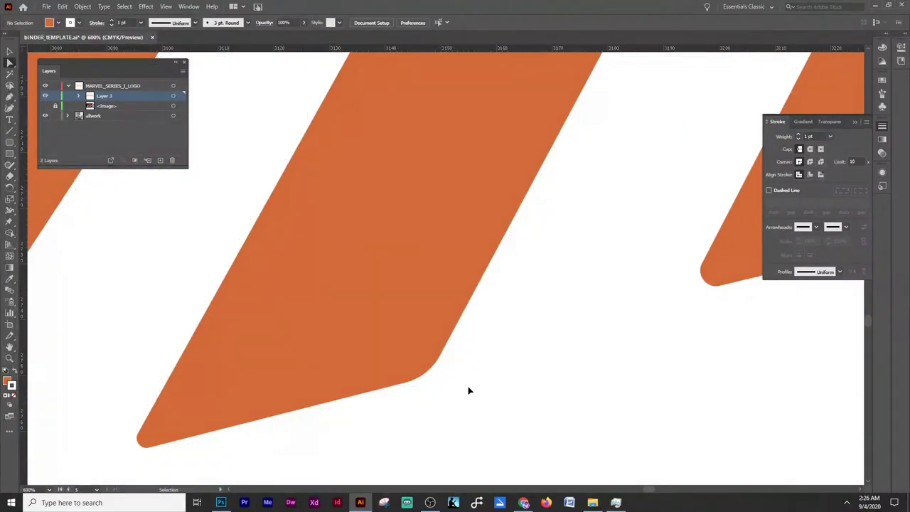
key("ctrl+z")
scroll(433, 372, "up", 2)
scroll(234, 377, "up", 2)
- Inspect the rounded-corner anchor on an orange letter path, then zoom to the ERSE letters
left_click(190, 339)
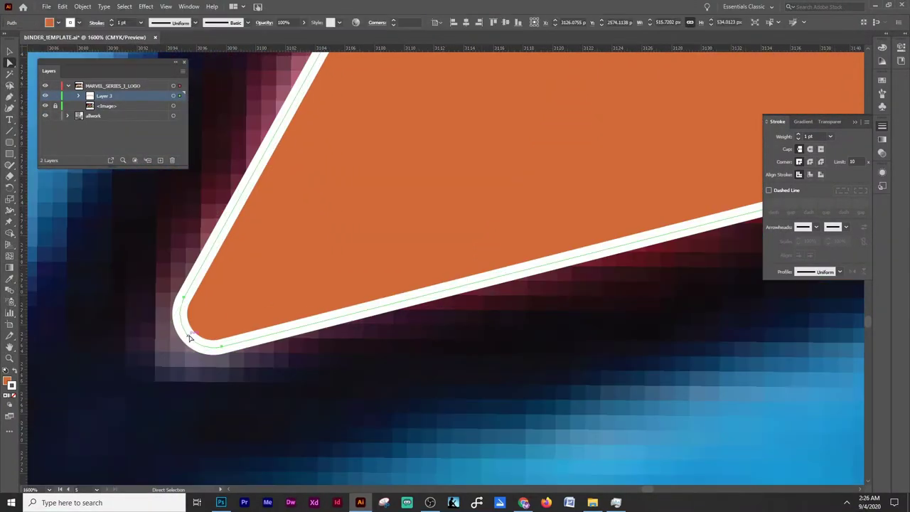
left_click(183, 298)
left_click(368, 282)
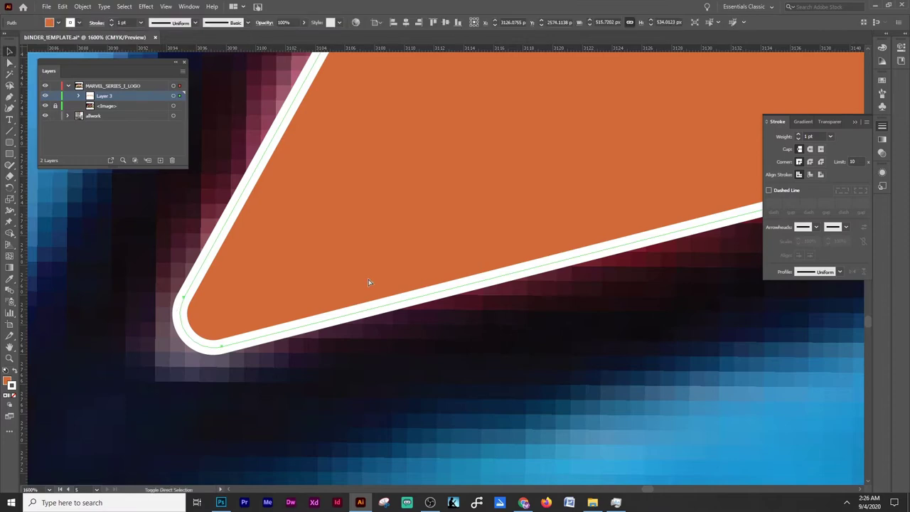
key("ctrl+0")
key("ctrl+1")
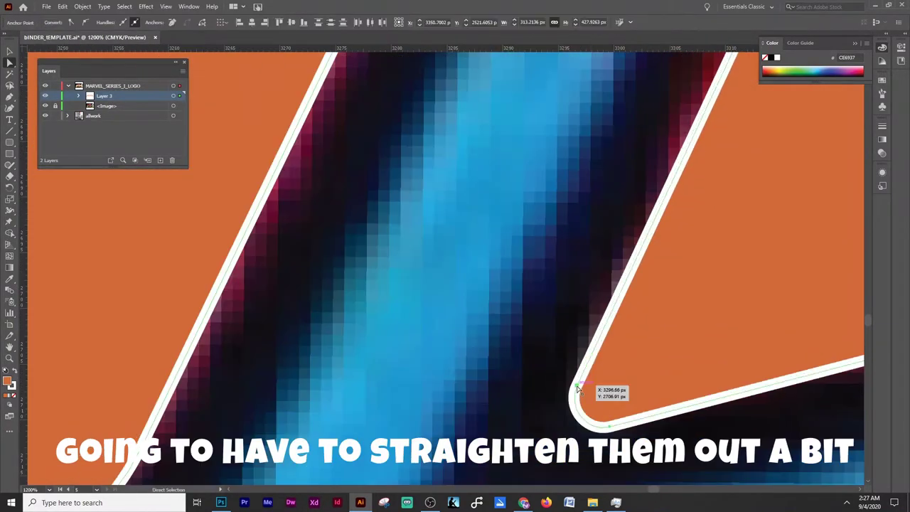
- Reshape a letter corner by moving an anchor, deleting the rounded-corner anchor and adjusting the curve
left_click_drag(617, 404, 609, 411)
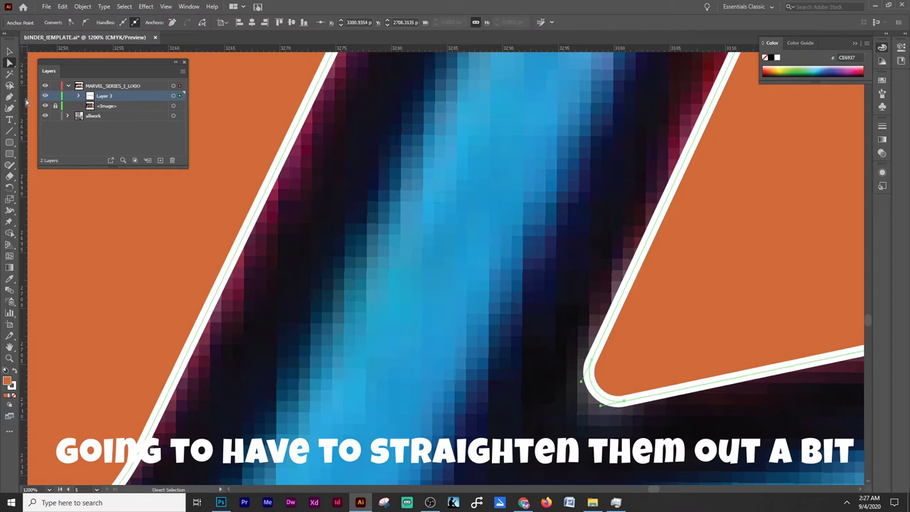
key("-")
left_click(624, 402)
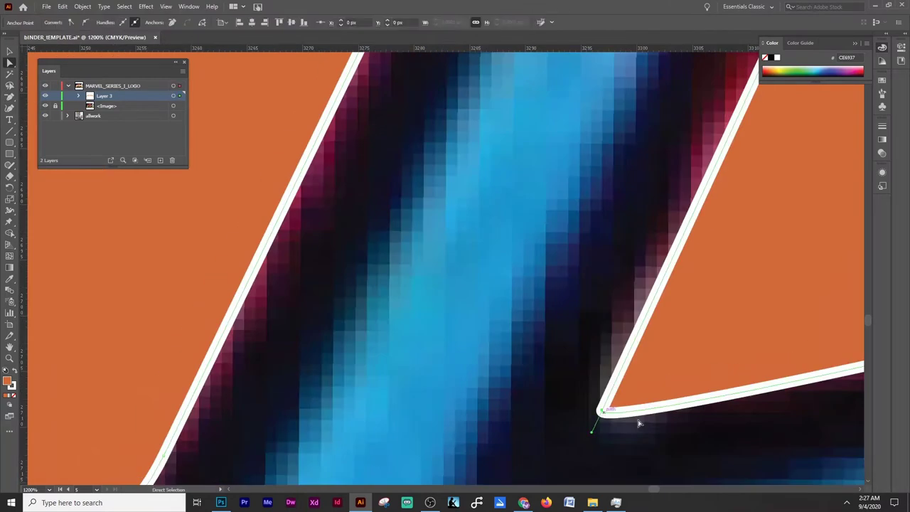
scroll(589, 416, "up", 2)
left_click_drag(624, 427, 624, 427)
mouse_move(566, 429)
left_mouse_down()
mouse_move(588, 390)
mouse_move(609, 406)
mouse_move(650, 384)
mouse_move(619, 386)
left_mouse_up()
scroll(640, 384, "down", 4)
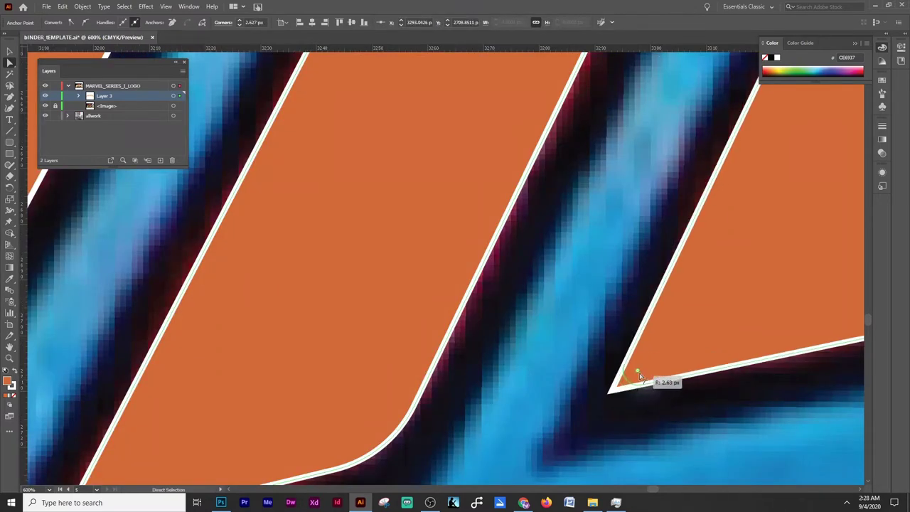
scroll(227, 386, "down", 4)
scroll(227, 386, "up", 5)
scroll(228, 386, "down", 4)
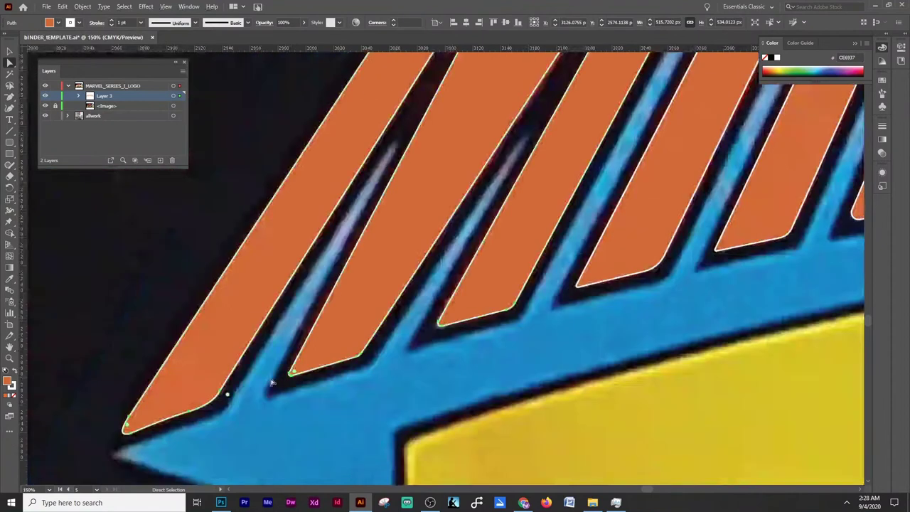
scroll(300, 415, "up", 3)
scroll(239, 452, "up", 2)
- Cut off the leftmost stripe's rounded lower corner and join its two edges into one tip
left_click(238, 451)
left_click(236, 449)
scroll(276, 343, "left", 2)
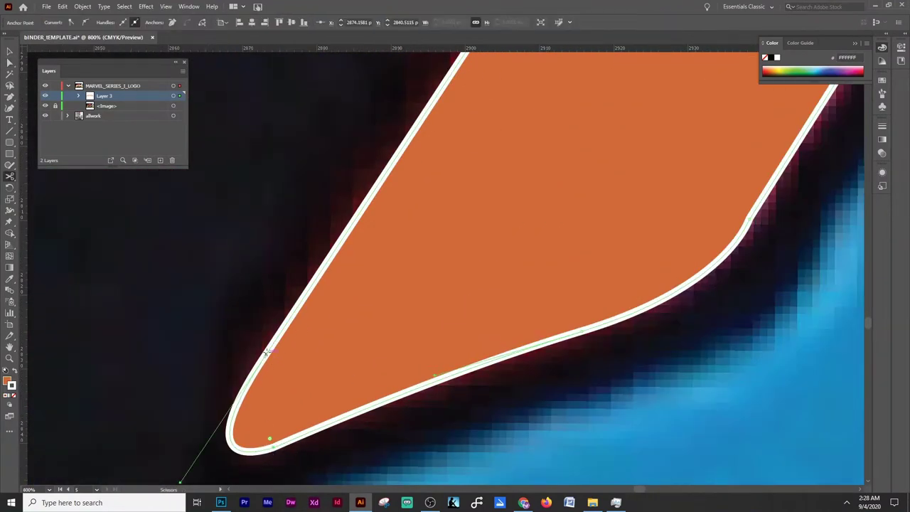
left_click(9, 53)
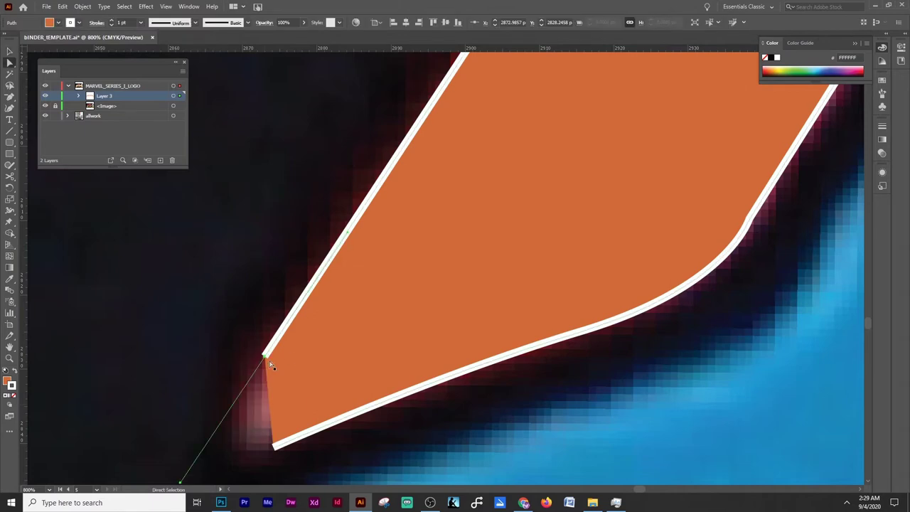
left_click_drag(262, 353, 211, 434)
key("slash")
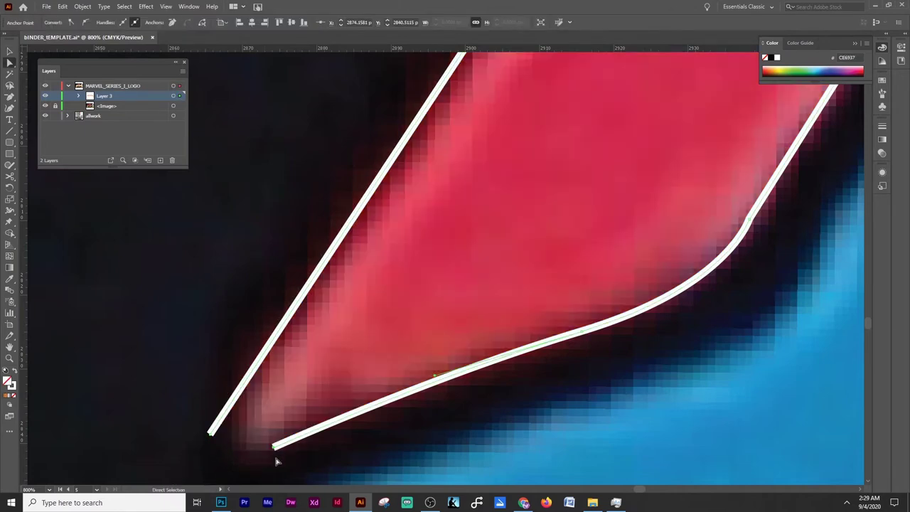
mouse_move(237, 456)
left_mouse_down()
mouse_move(218, 445)
mouse_move(226, 446)
mouse_move(237, 417)
left_mouse_up()
key("ctrl+j")
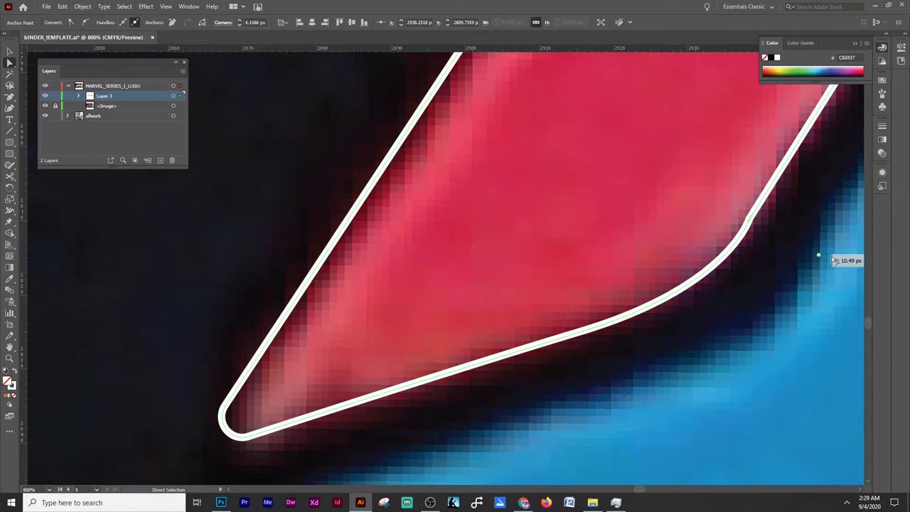
left_click(768, 239)
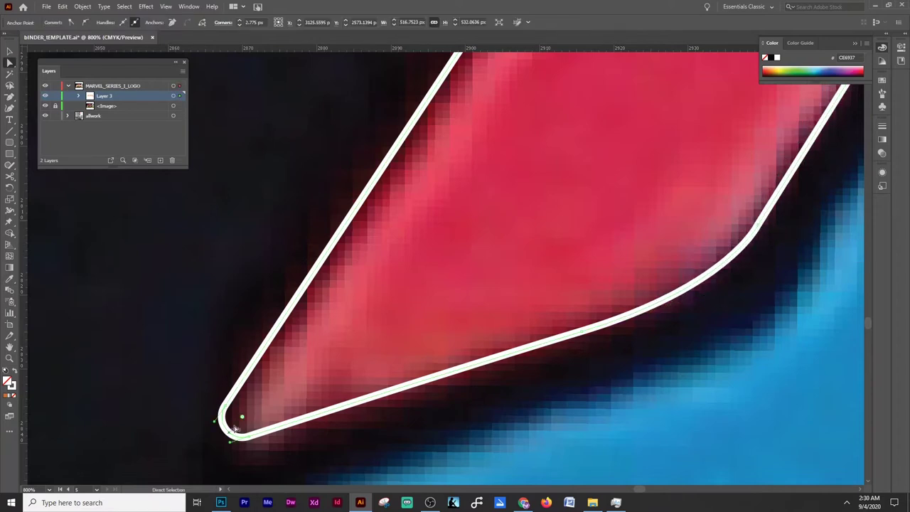
- Select the neighbouring stripe paths and move a letter's corner anchor up-left into place
scroll(317, 432, "down", 3)
scroll(790, 324, "up", 2)
left_click(656, 313)
scroll(759, 344, "down", 2)
left_click(579, 280)
scroll(660, 287, "right", 1)
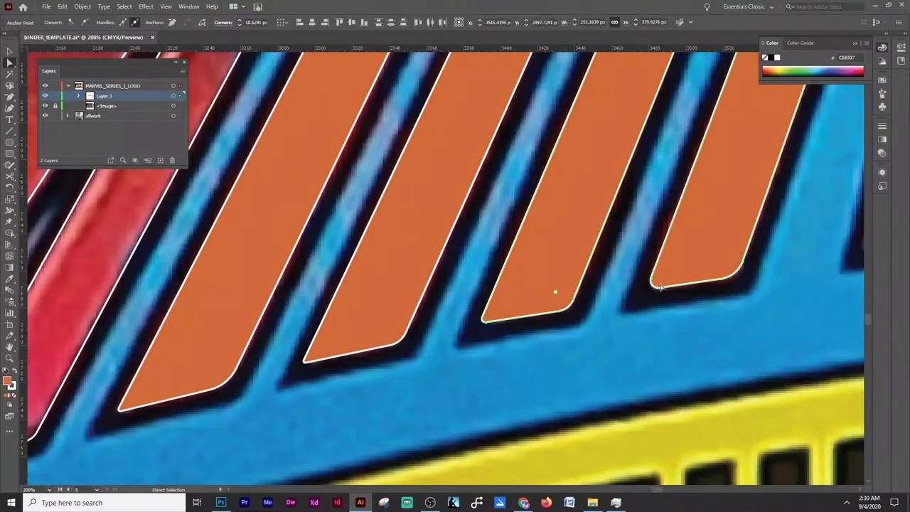
scroll(658, 287, "down", 1)
scroll(649, 254, "right", 2)
left_click(633, 253)
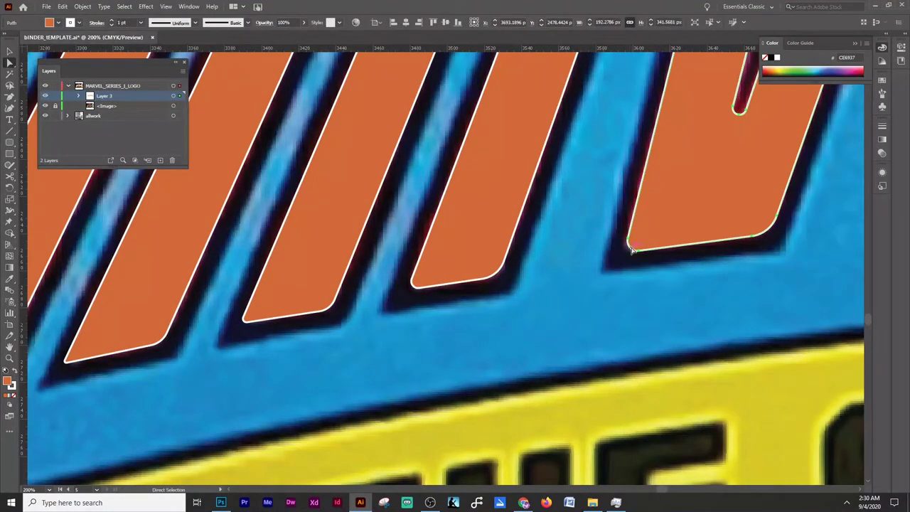
scroll(774, 284, "down", 1)
scroll(768, 294, "up", 2)
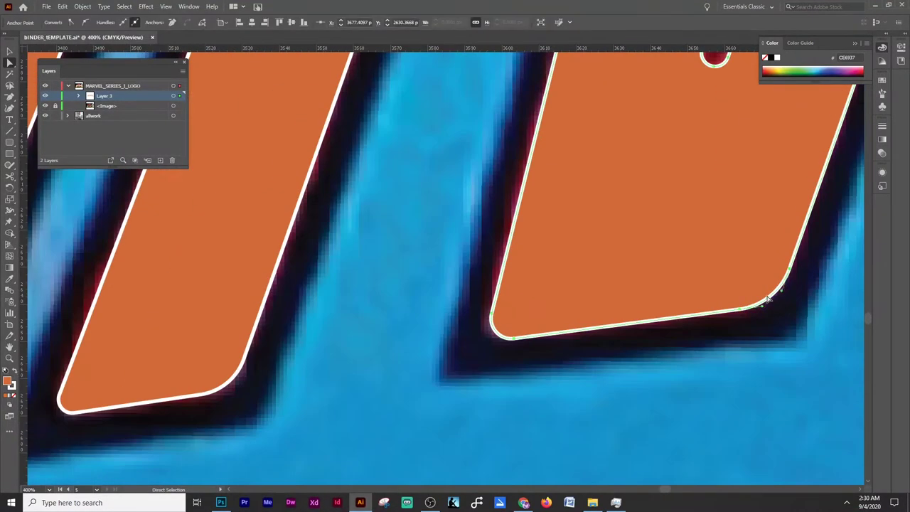
scroll(772, 296, "down", 2)
scroll(772, 297, "down", 4)
scroll(701, 264, "up", 3)
scroll(702, 264, "down", 2)
scroll(702, 263, "down", 3)
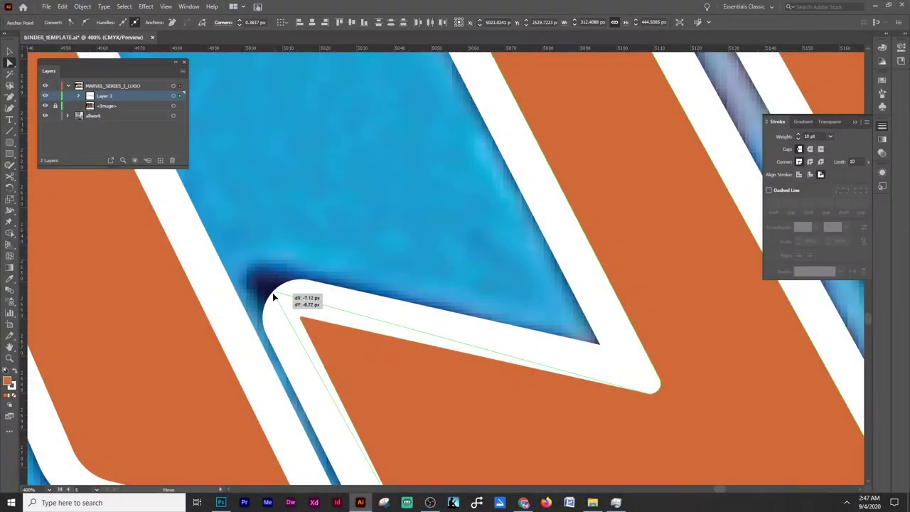
left_click_drag(301, 320, 291, 284)
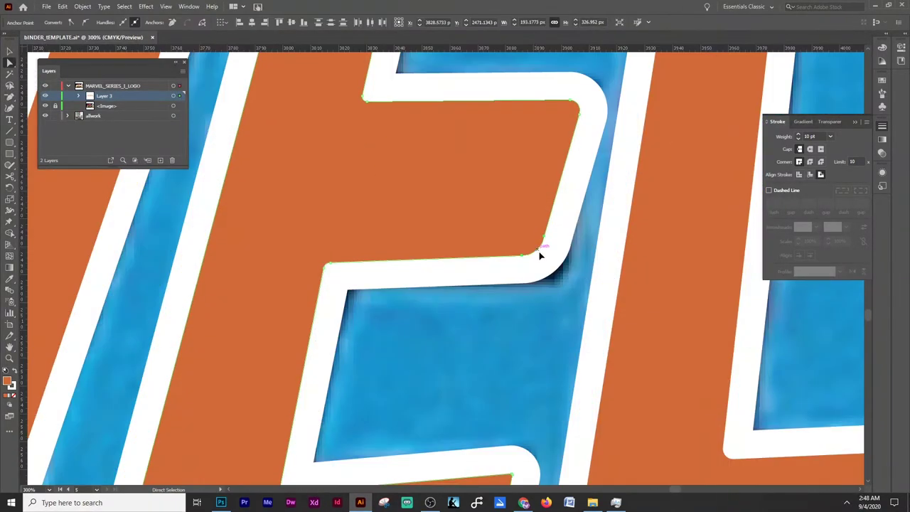
scroll(646, 322, "down", 8)
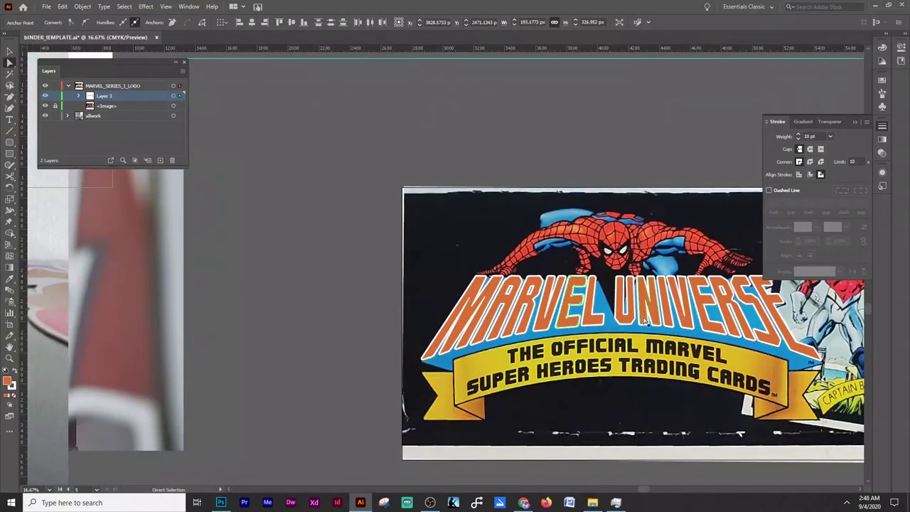
- Toggle the traced lettering off and on to compare with the photo, then save
left_click(45, 96)
left_click(45, 96)
left_click(44, 96)
left_click(44, 96)
key("ctrl+s")
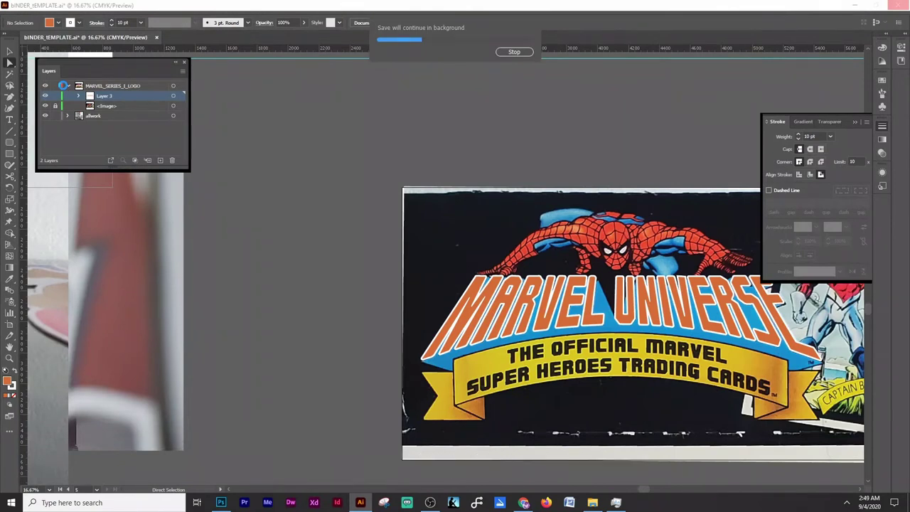
- Hide the reference photo, select all the traced lettering, then show the photo again
left_click_drag(716, 271, 603, 283)
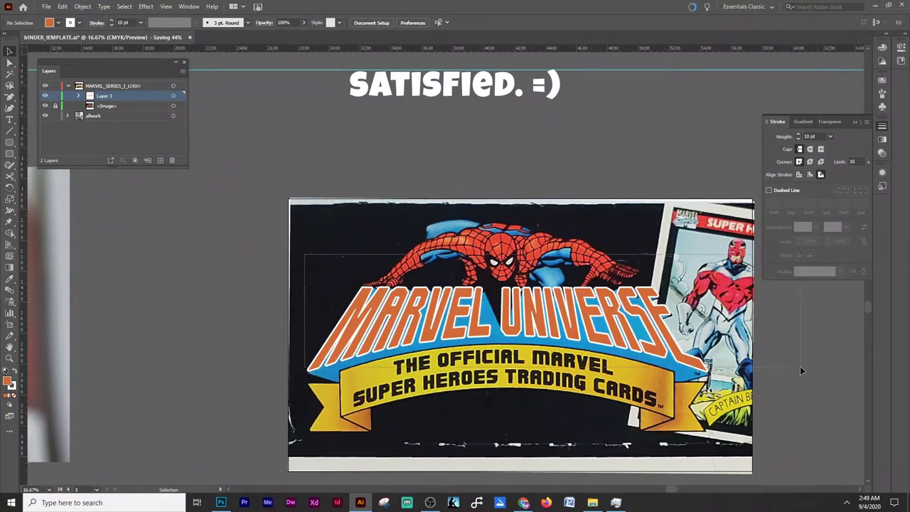
key("F6")
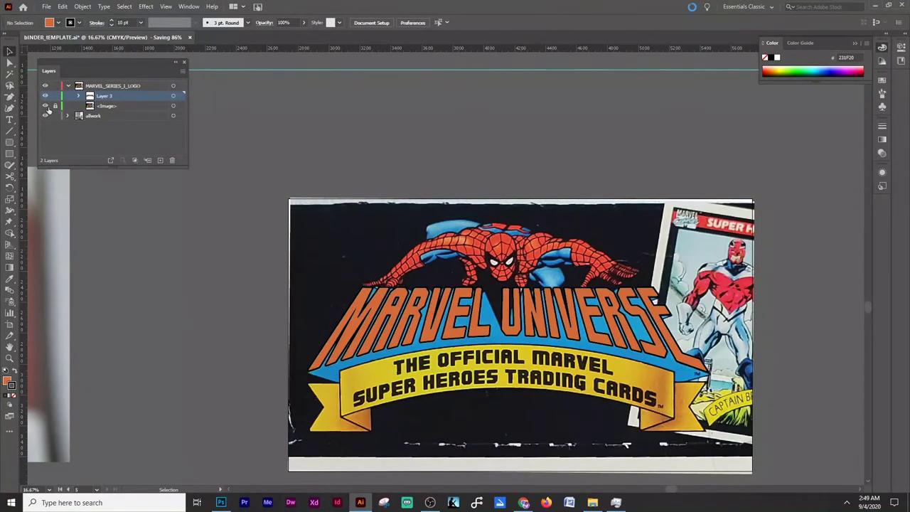
left_click(45, 105)
scroll(214, 184, "down", 1)
key("ctrl+a")
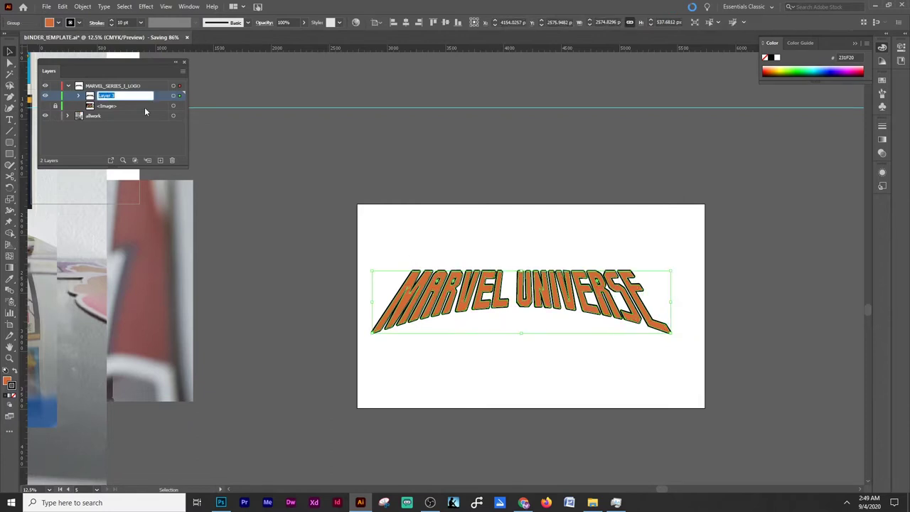
type("MARVELUNIVERSE")
left_click(45, 105)
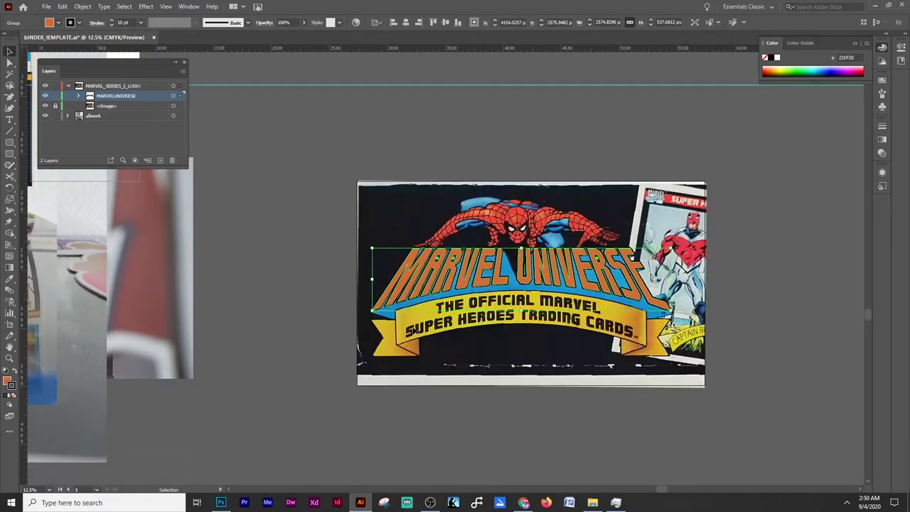
left_click(375, 226)
scroll(374, 226, "up", 3)
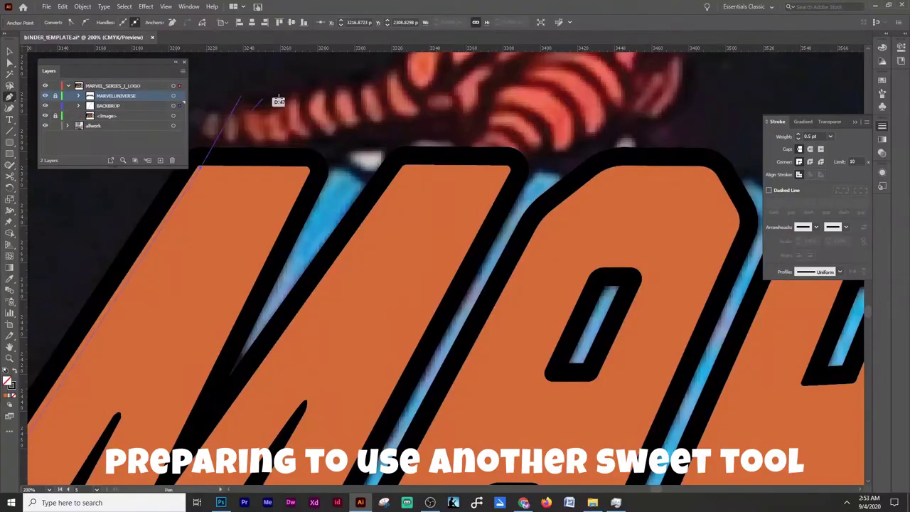
left_click(271, 70)
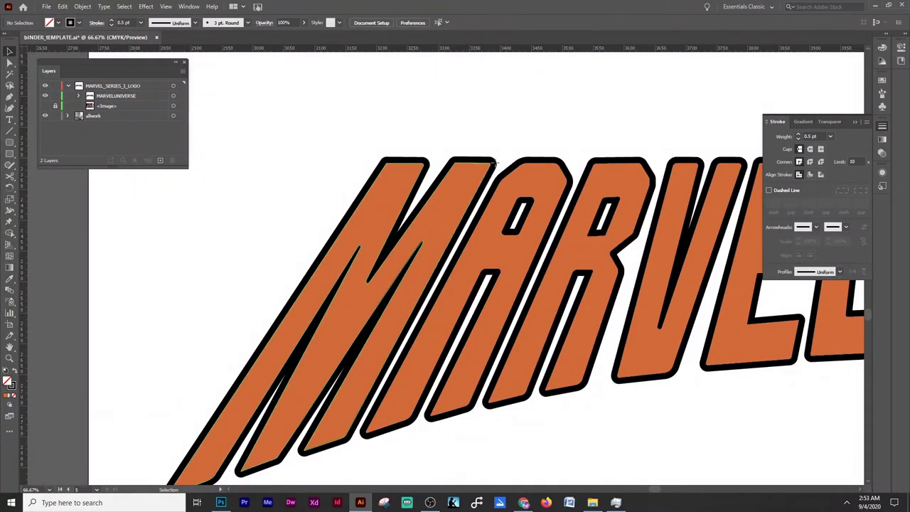
- Apply a 3D Extrude & Bevel effect to the lettering with a custom backward tilt
left_click(495, 163)
left_click(146, 6)
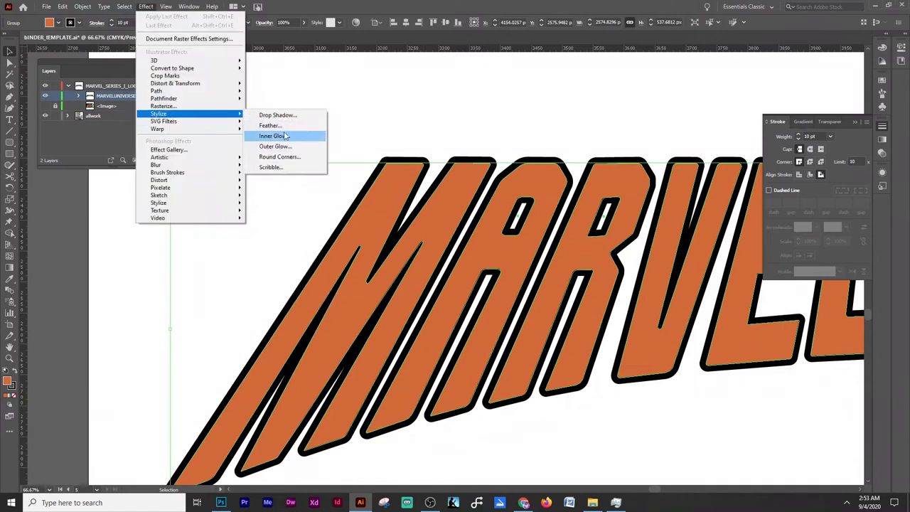
left_click(282, 69)
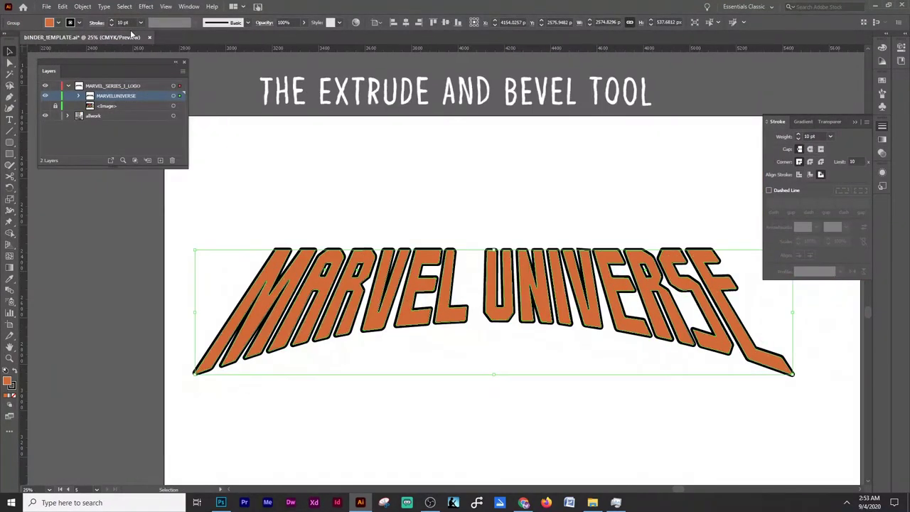
left_click(146, 7)
left_click(278, 88)
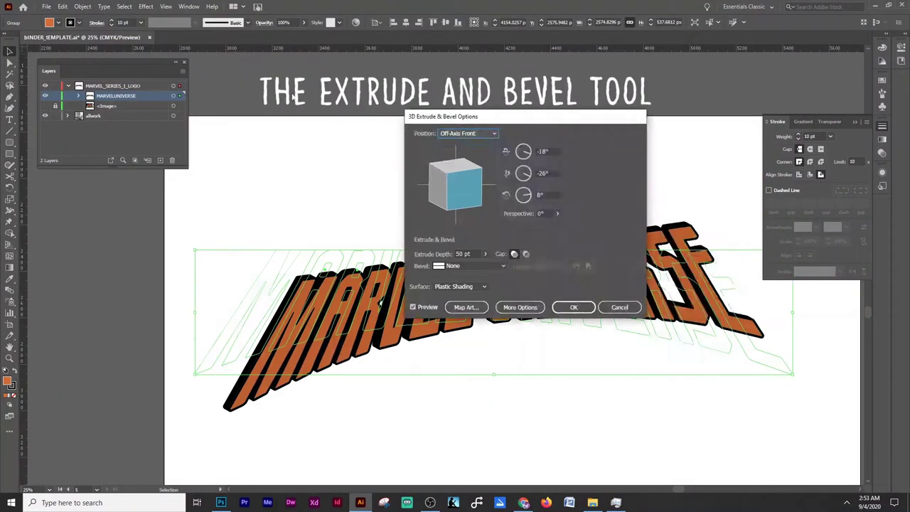
left_click_drag(498, 112, 718, 112)
left_click(679, 129)
left_click(666, 152)
left_click_drag(667, 174, 668, 199)
left_click(765, 208)
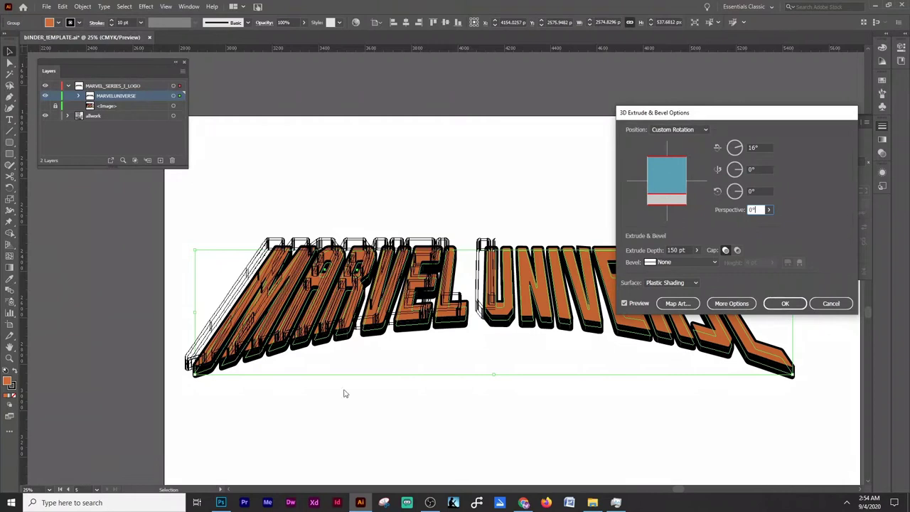
key("Return")
- Compare against the reference photo and save as 1990_MARVEL_UNIVERSE-Final.ai
left_click(602, 181)
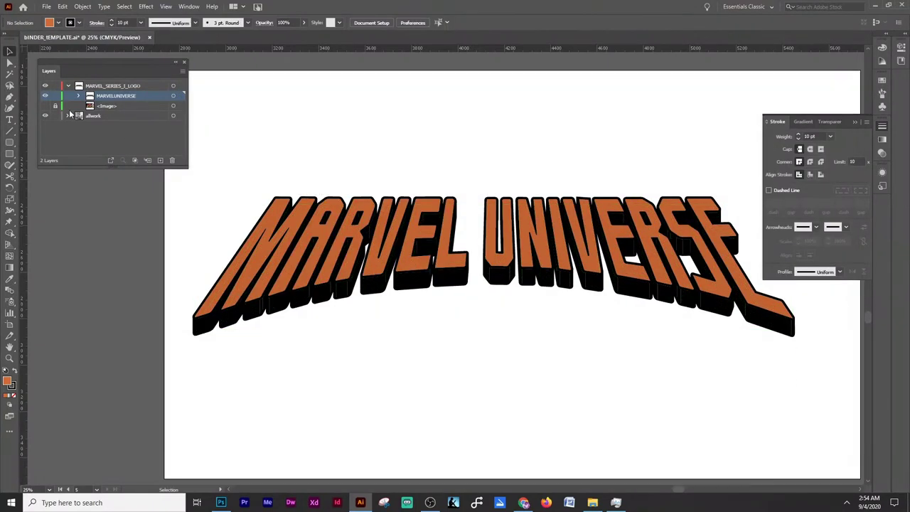
left_click(44, 106)
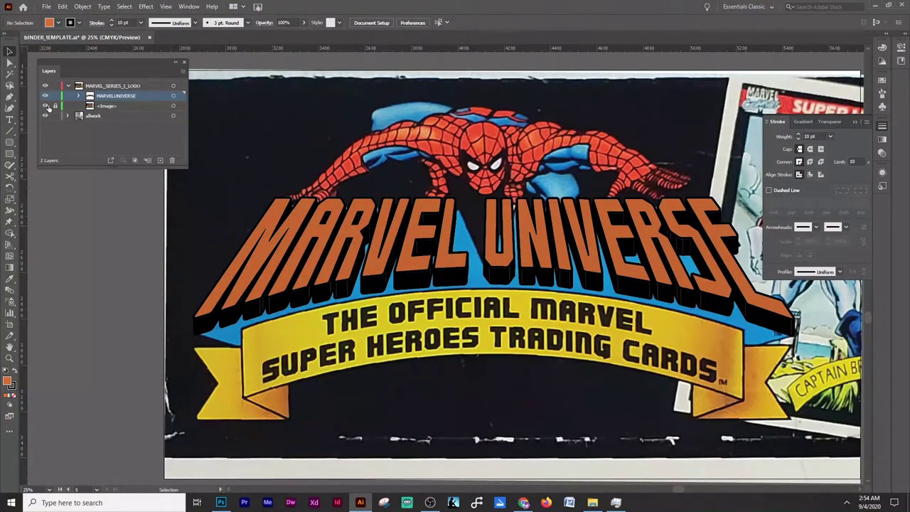
left_click(45, 106)
key("ctrl+shift+s")
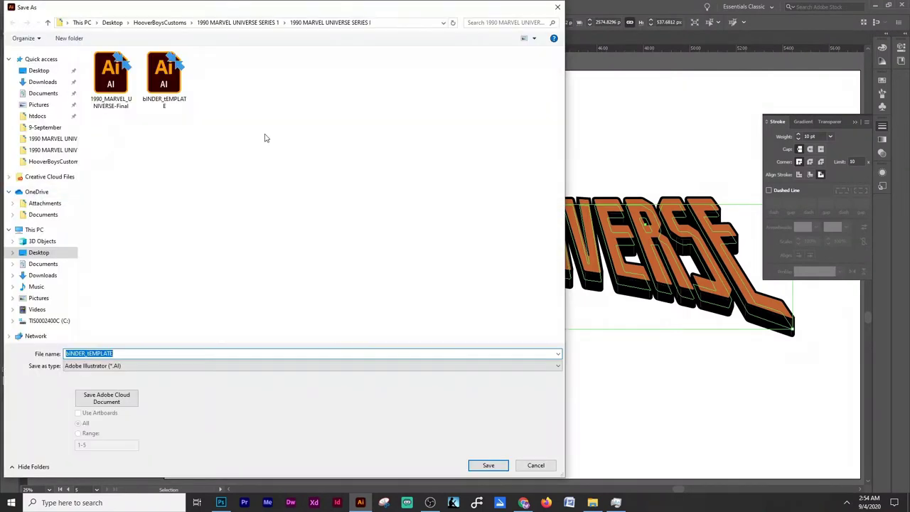
left_click(501, 469)
left_click(499, 384)
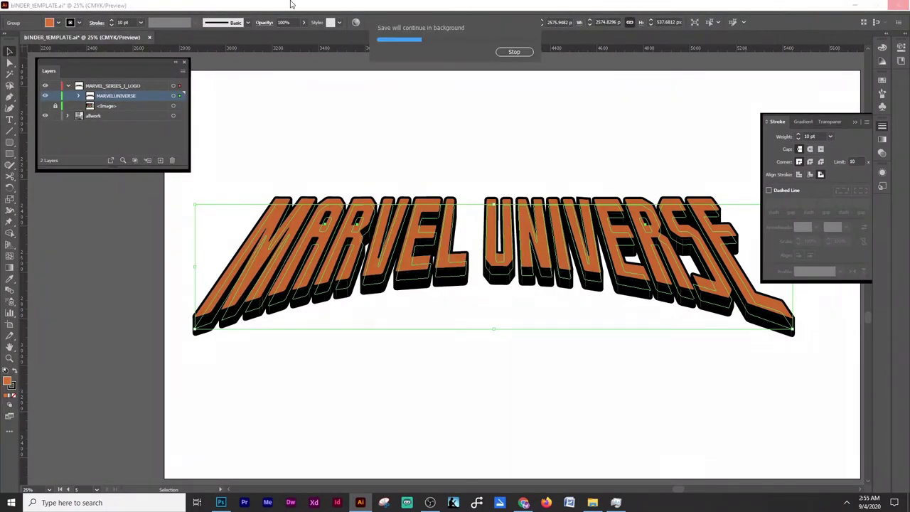
left_click(883, 173)
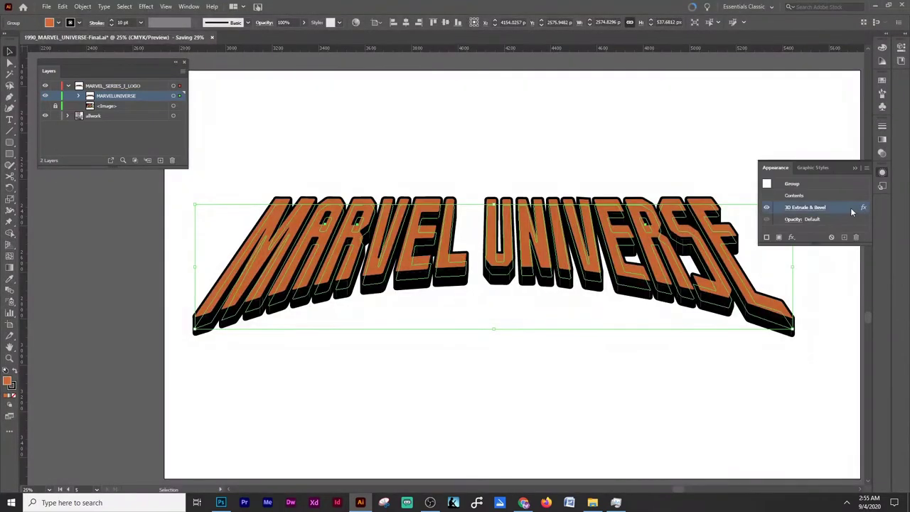
- Deepen the lettering's 3D extrusion to 600 pt and adjust its tilt
left_click(851, 206)
type("600")
key("Tab")
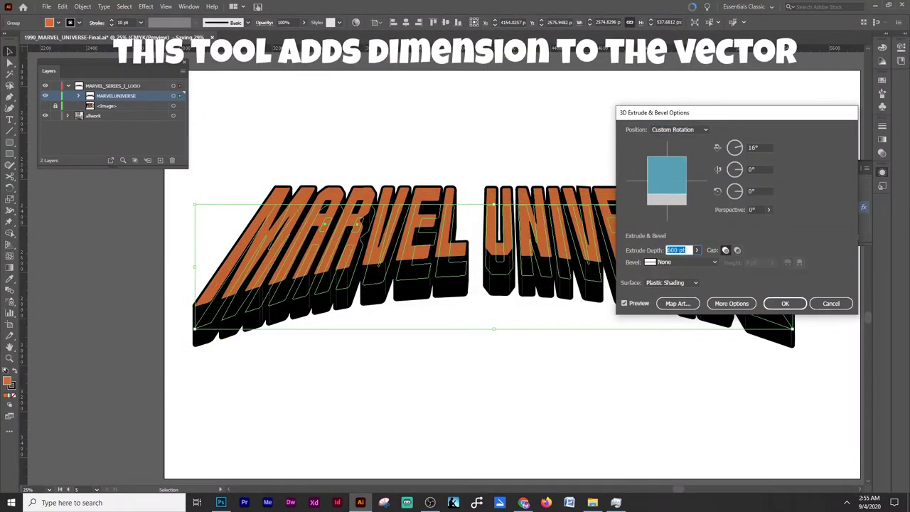
left_click(755, 210)
left_click_drag(676, 194, 673, 175)
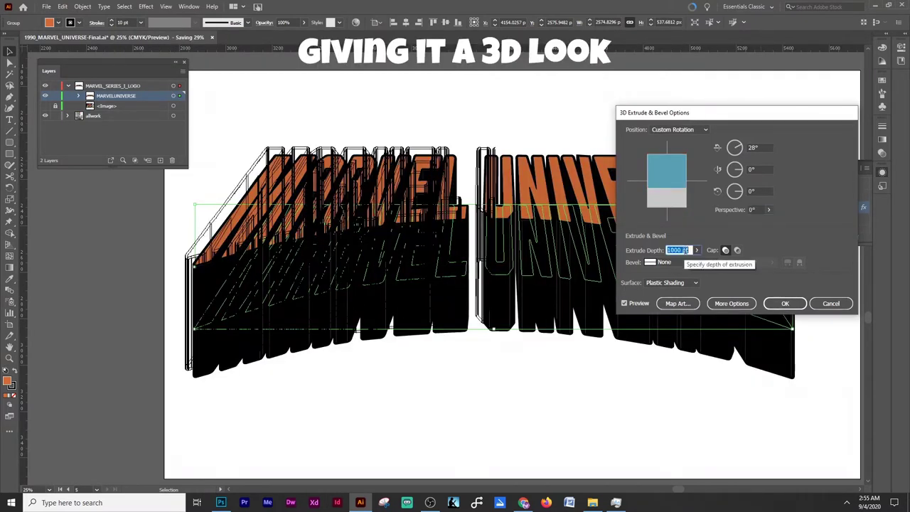
left_click(785, 303)
left_click(548, 147)
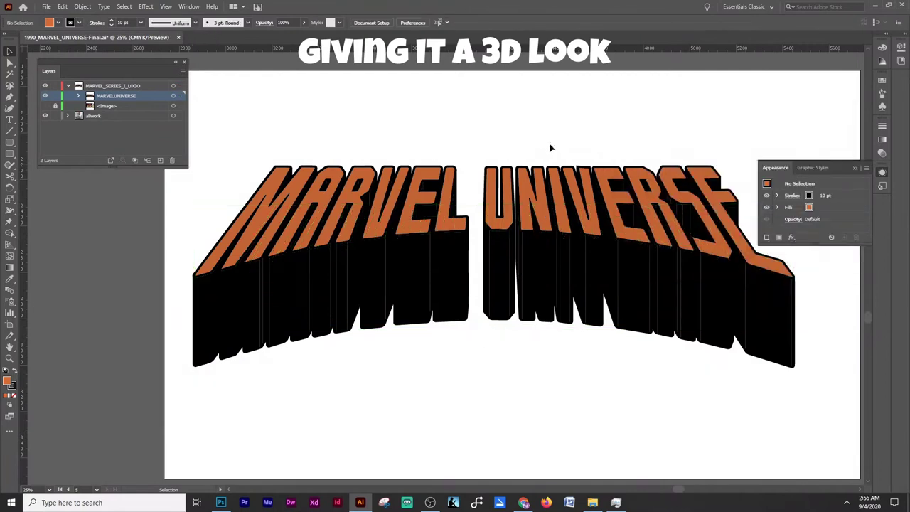
left_click(44, 106)
- Lower the 3D MARVEL UNIVERSE group's opacity to 42%
left_click(419, 246)
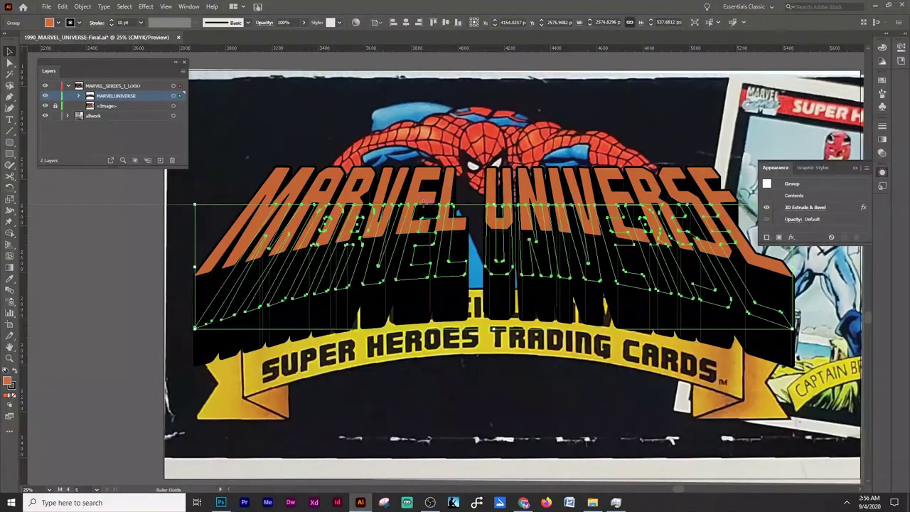
scroll(441, 244, "up", 2)
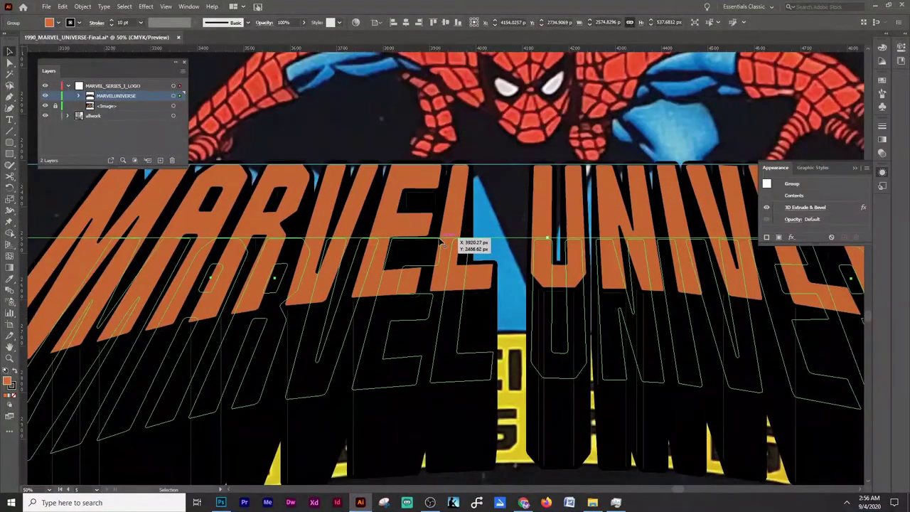
scroll(442, 244, "down", 2)
double_click(544, 367)
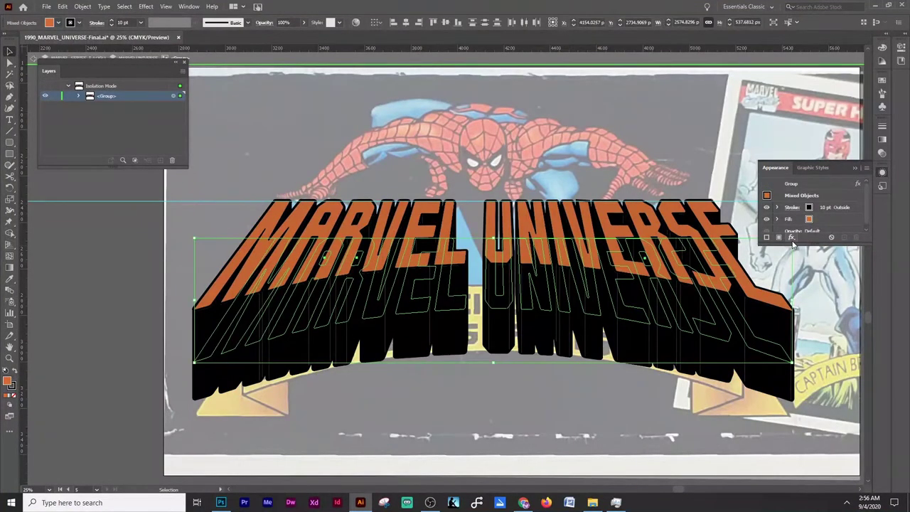
left_click(183, 62)
left_click(33, 57)
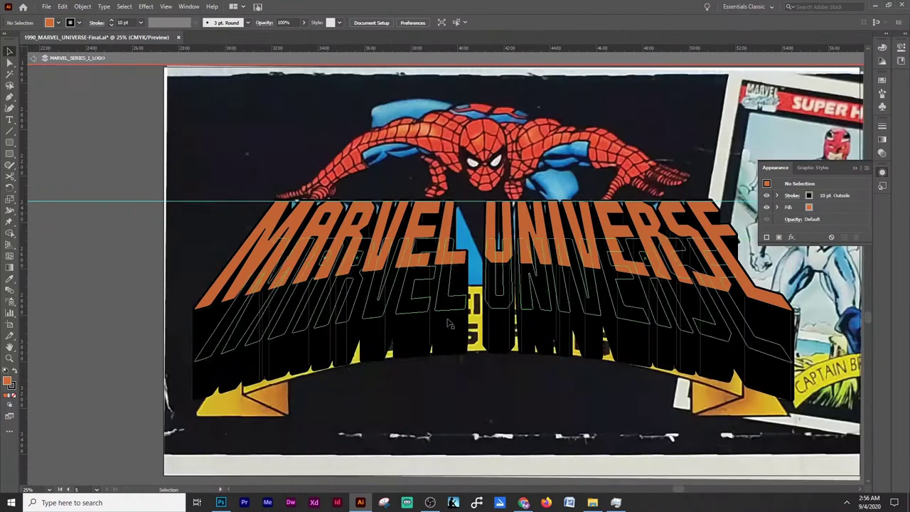
left_click_drag(298, 39, 280, 35)
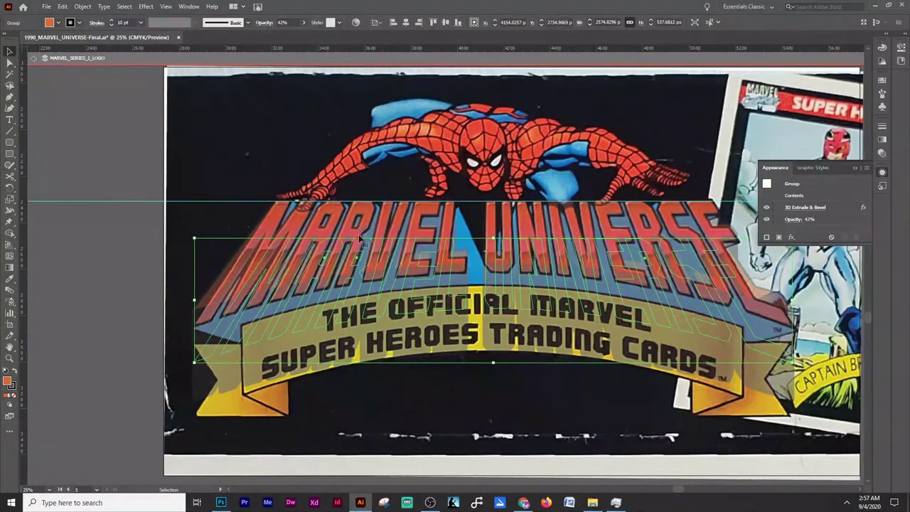
double_click(864, 209)
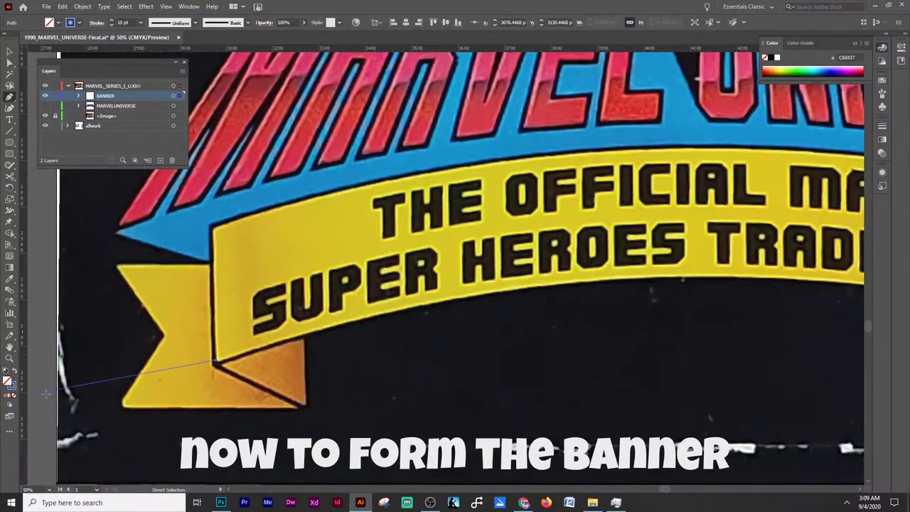
- Trace the banner's arched top edge from its left corner to its right corner
left_click(212, 225)
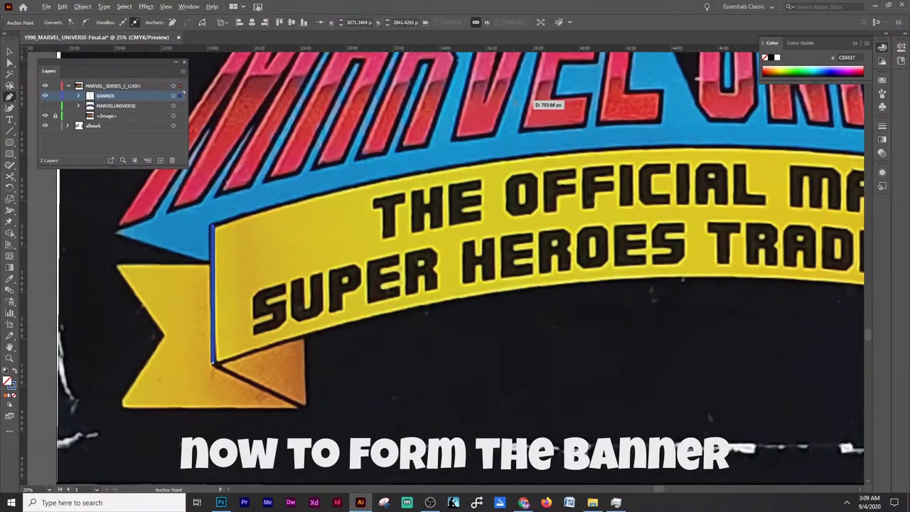
key("ctrl+minus")
left_click(762, 168)
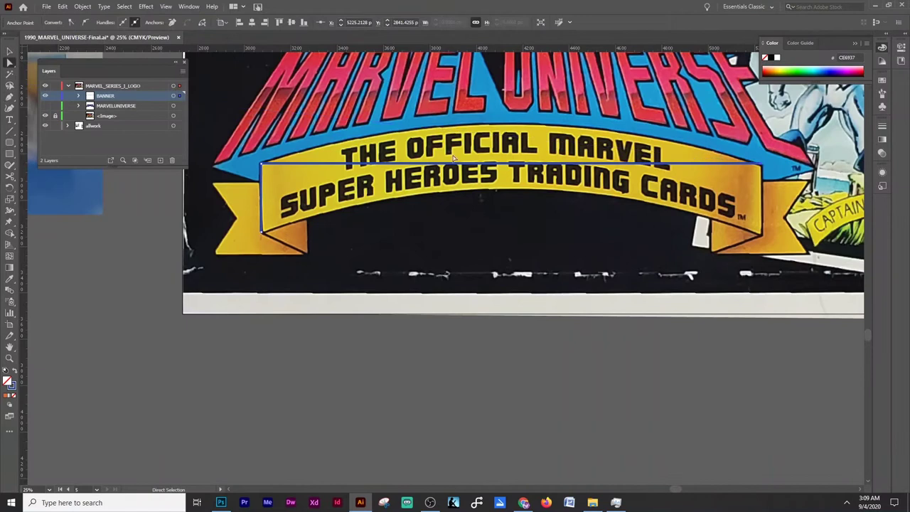
scroll(533, 150, "up", 2)
scroll(433, 187, "up", 2)
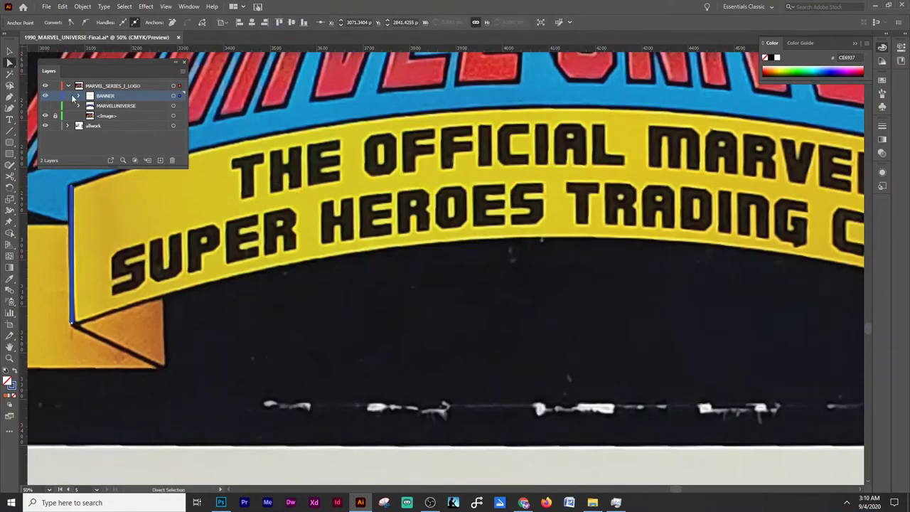
scroll(93, 181, "down", 1)
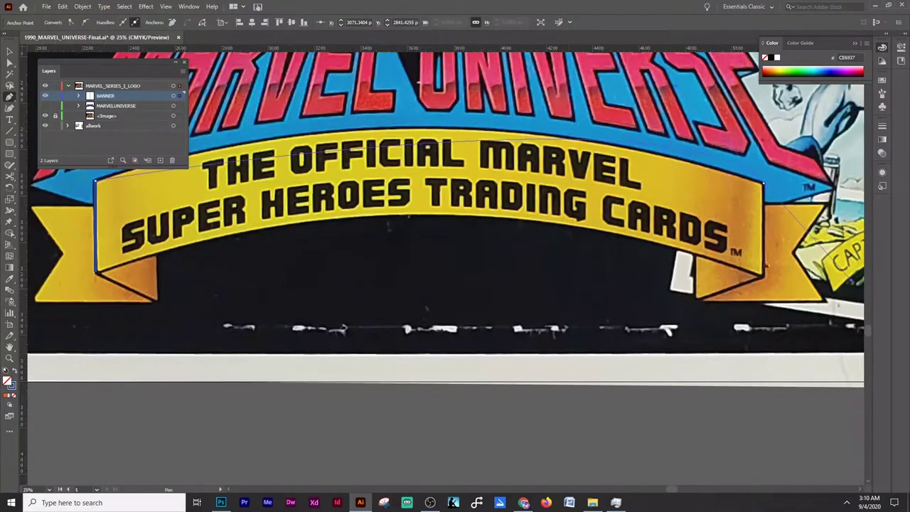
key("ctrl+minus")
scroll(441, 270, "right", 3)
scroll(440, 270, "left", 3)
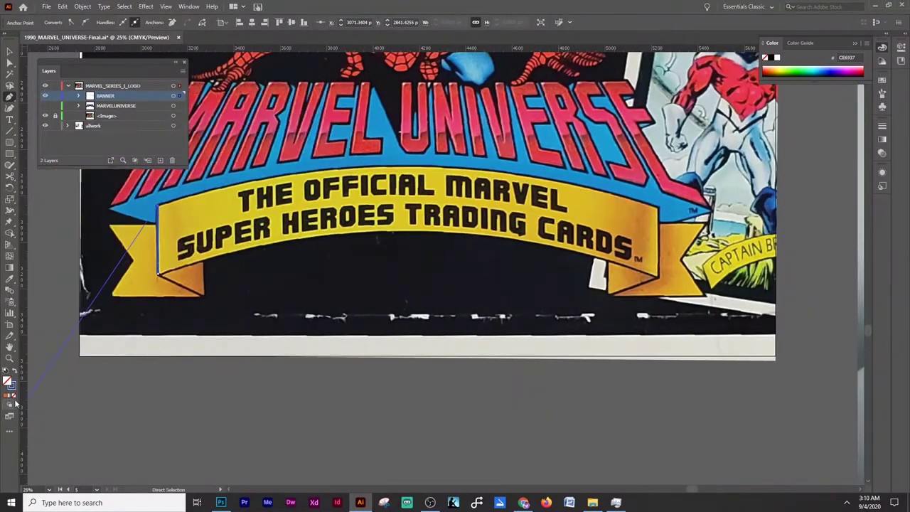
scroll(714, 267, "down", 1)
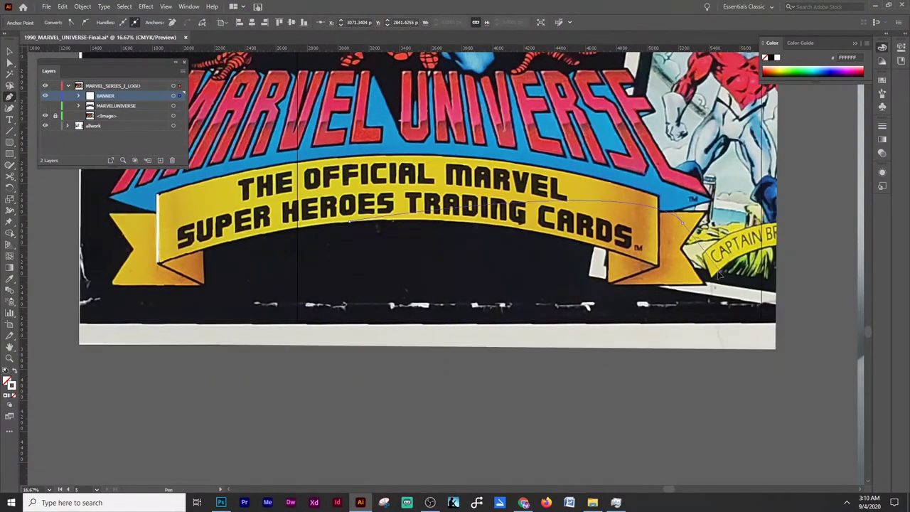
scroll(714, 267, "down", 1)
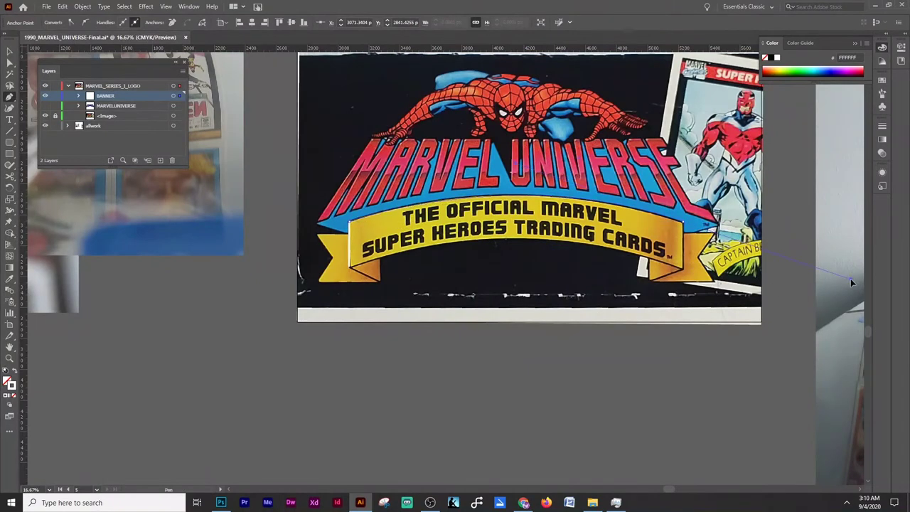
key("ctrl+equal")
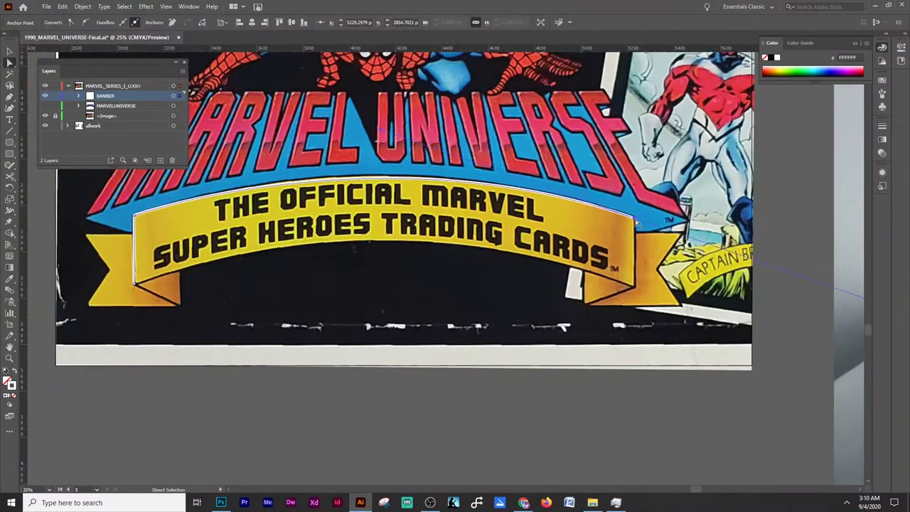
- Copy the traced curve down onto the banner's bottom edge
left_click(378, 178)
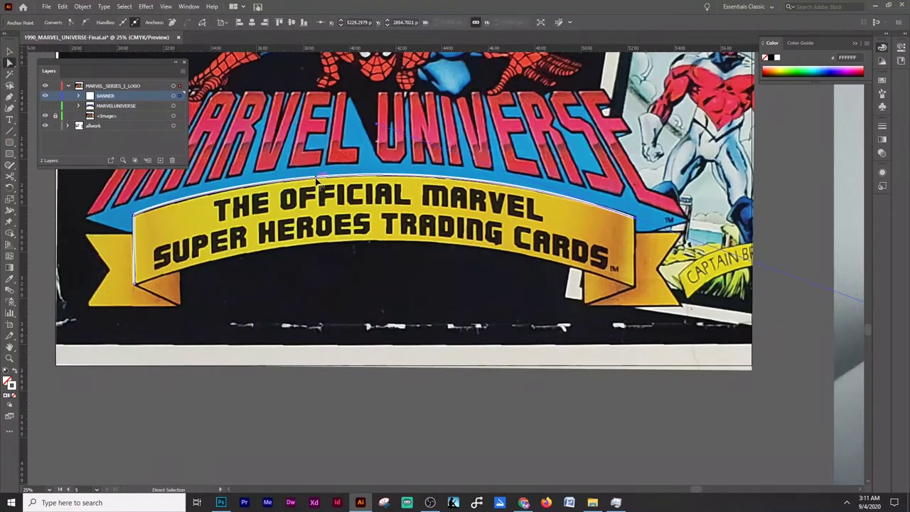
left_click(7, 52)
left_click_drag(383, 283, 384, 348)
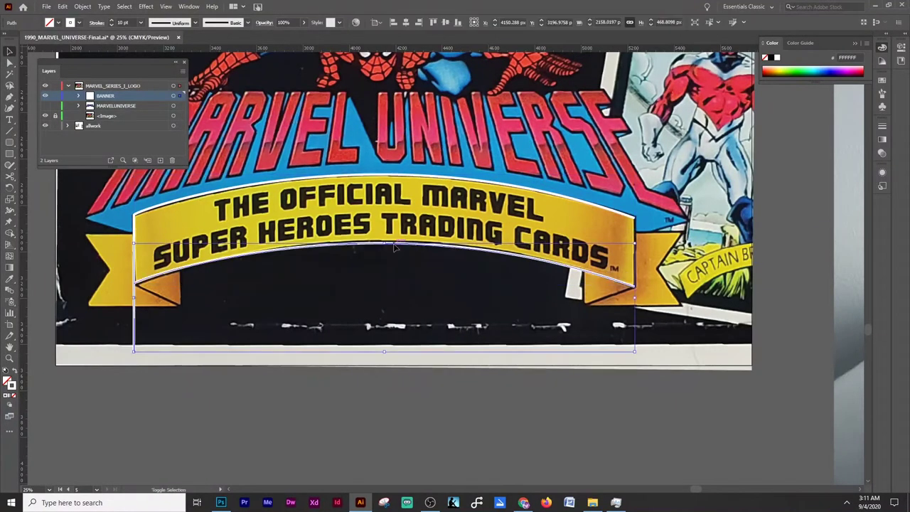
- Move the curves' left ends onto the banner corner and join them
scroll(56, 254, "up", 3, "alt")
left_click(252, 305)
scroll(269, 324, "up", 3, "alt")
key("a")
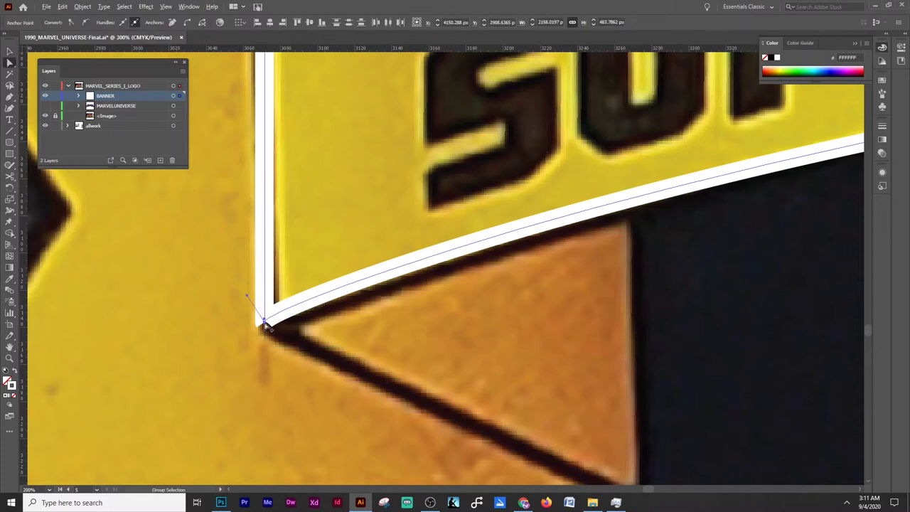
scroll(264, 320, "up", 3, "alt")
mouse_move(254, 315)
left_mouse_down()
mouse_move(260, 320)
mouse_move(261, 228)
left_mouse_up()
right_click(258, 315)
key("Escape")
right_click(240, 274)
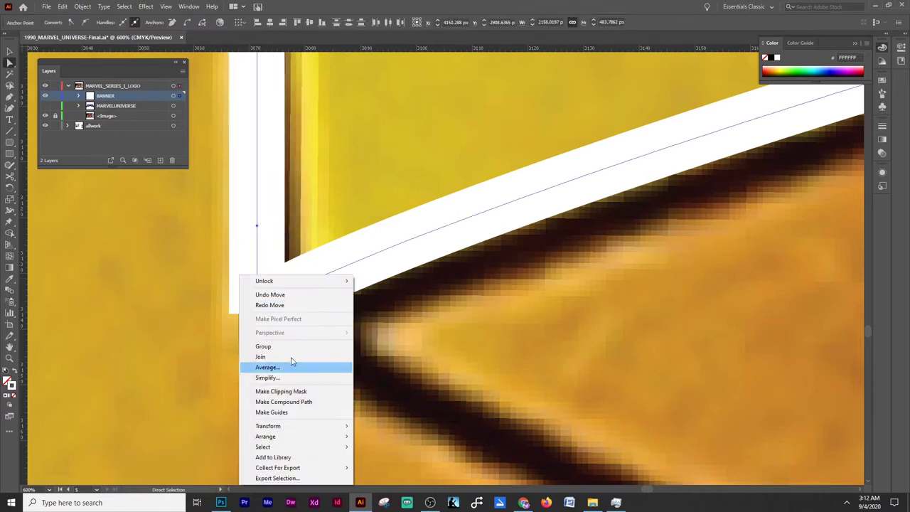
scroll(367, 364, "down", 5, "alt")
scroll(366, 363, "down", 3, "alt")
scroll(366, 363, "down", 3, "alt")
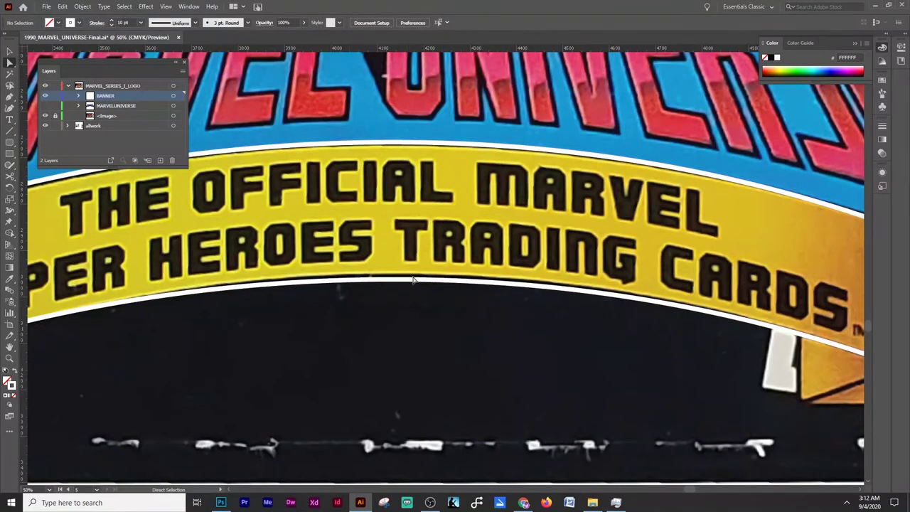
- Close the banner outline at its right corner and save the file
left_click(704, 292)
scroll(555, 259, "up", 5, "alt")
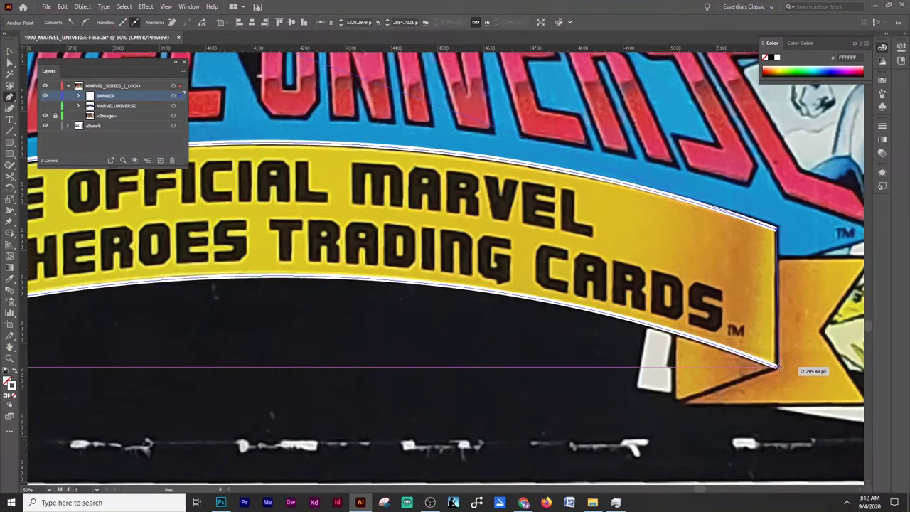
left_click(359, 355)
scroll(359, 355, "down", 2, "alt")
scroll(359, 355, "up", 1, "alt")
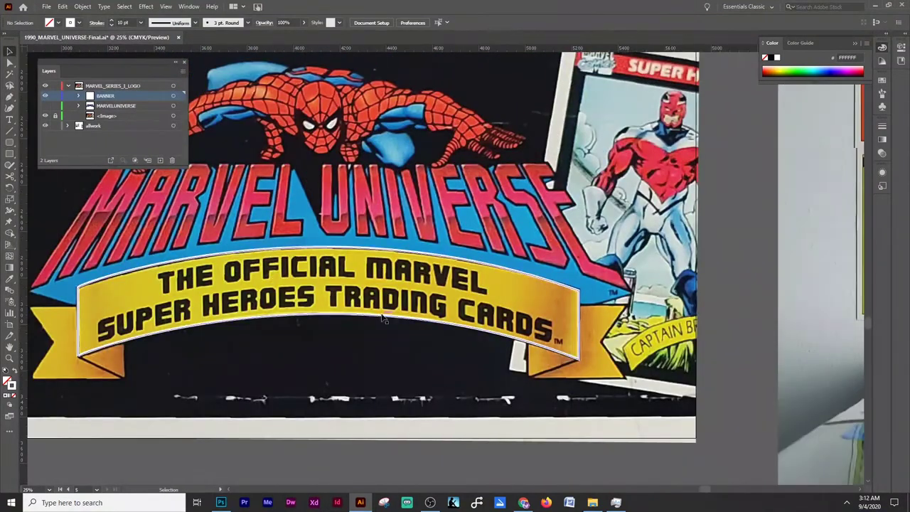
scroll(519, 313, "up", 2, "alt")
left_click(681, 154)
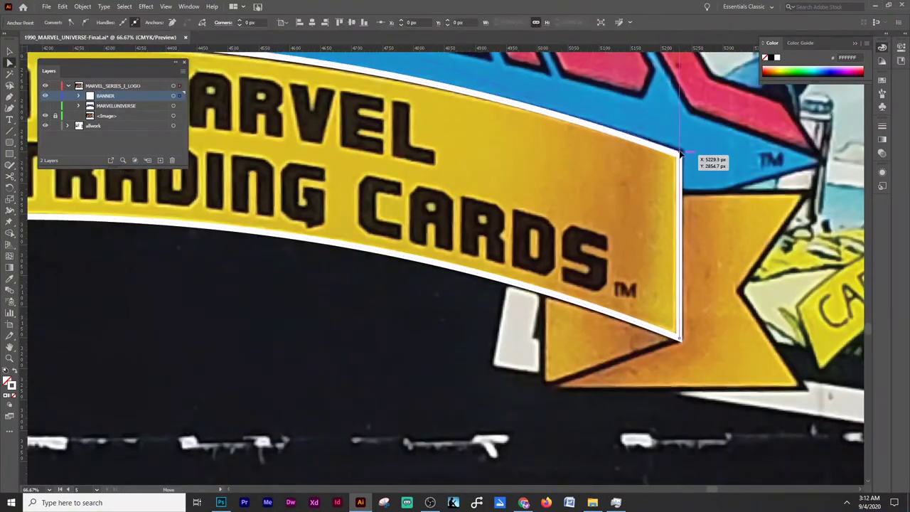
scroll(468, 141, "down", 2, "alt")
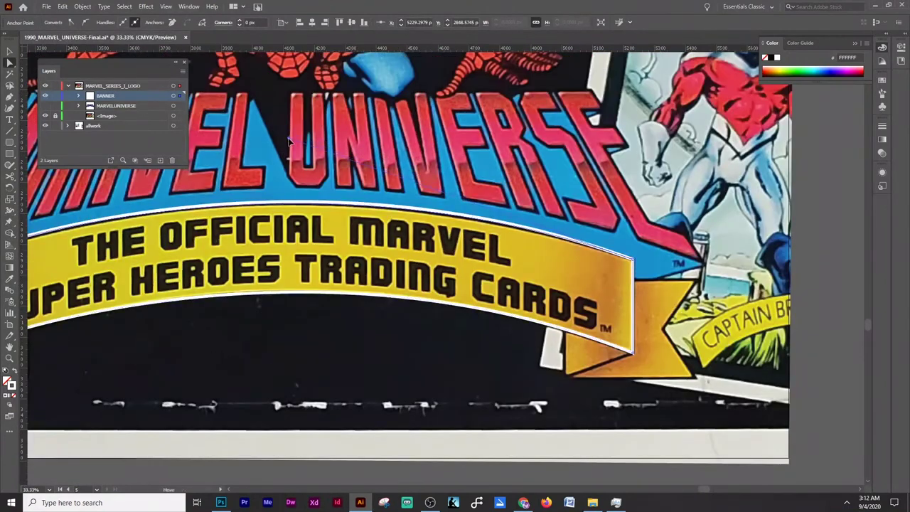
scroll(334, 139, "down", 1, "alt")
left_click(156, 249)
scroll(156, 248, "up", 1, "alt")
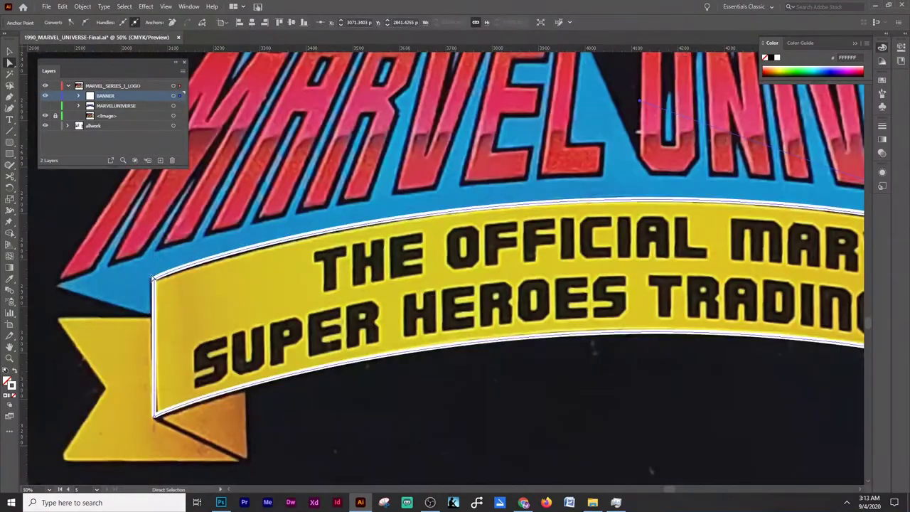
scroll(377, 249, "right", 5)
scroll(377, 249, "down", 1)
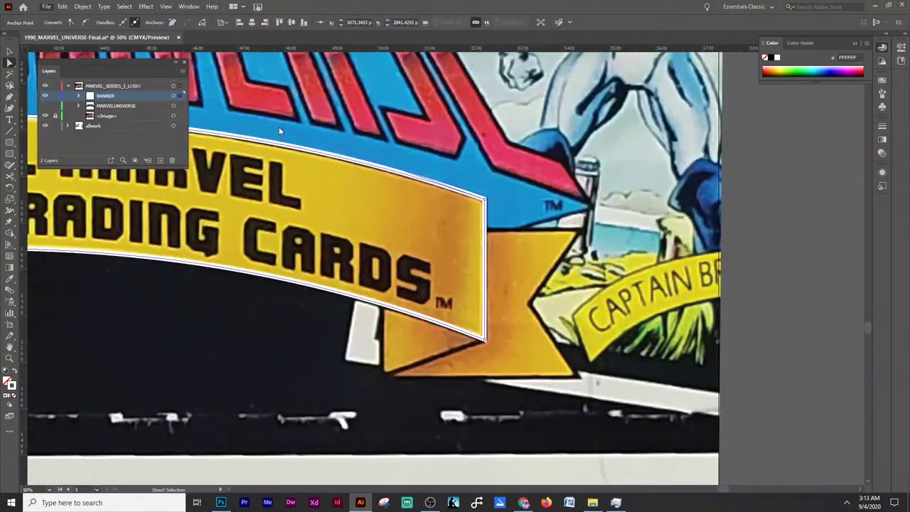
key("ctrl+s")
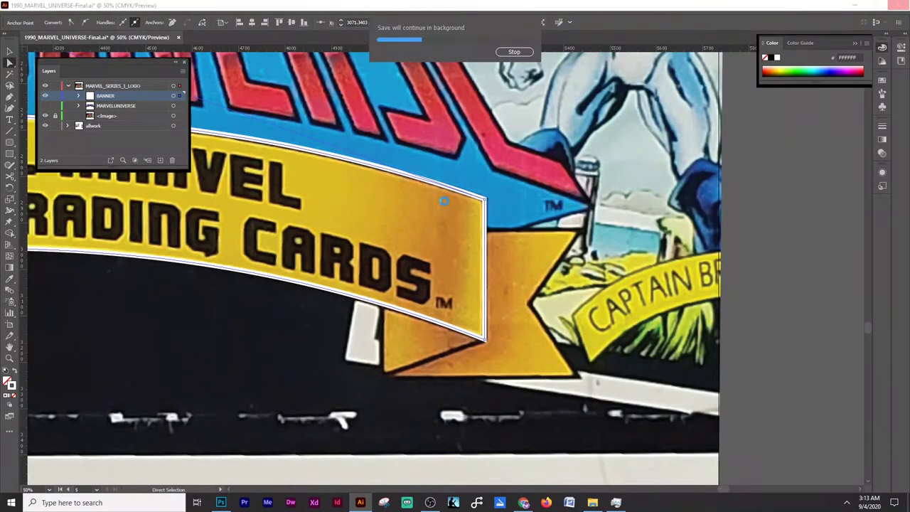
- Add a new sublayer named BANNER2 nested inside the BANNER layer
scroll(444, 201, "down", 2, "alt")
key("ctrl+shift+a")
key("ctrl+l")
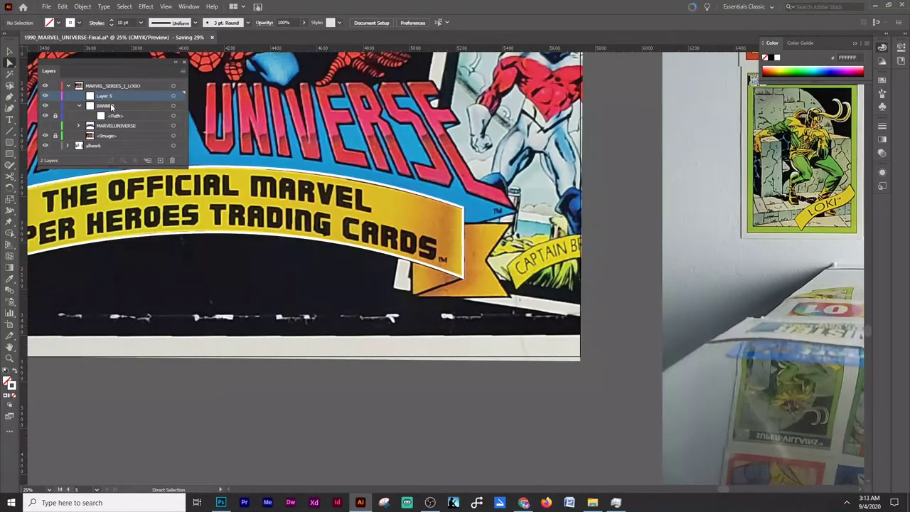
left_click(108, 105)
left_click_drag(104, 95, 118, 111)
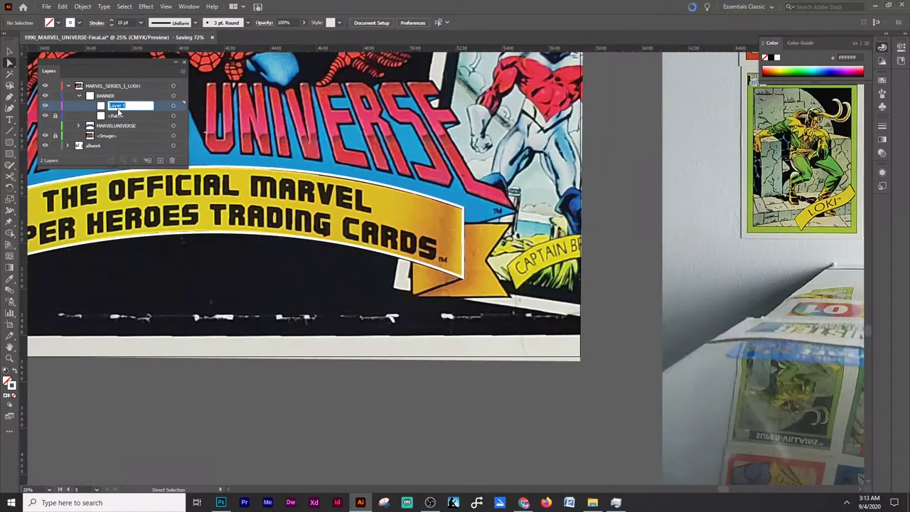
type("2")
left_click(122, 116)
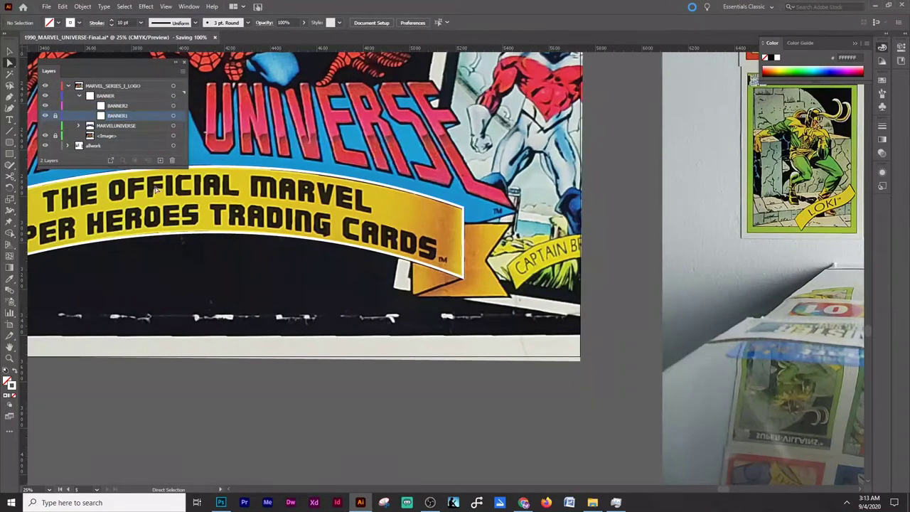
- Trace the right and left banner-end fold outlines with the Pen tool
key("p")
scroll(413, 257, "down", 1)
scroll(413, 256, "up", 1)
left_click(412, 195)
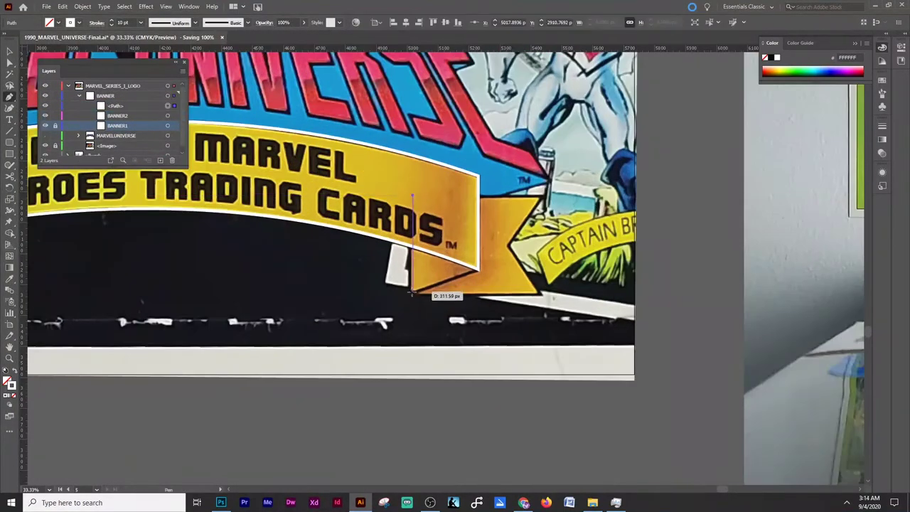
left_click(412, 290)
left_click(478, 197)
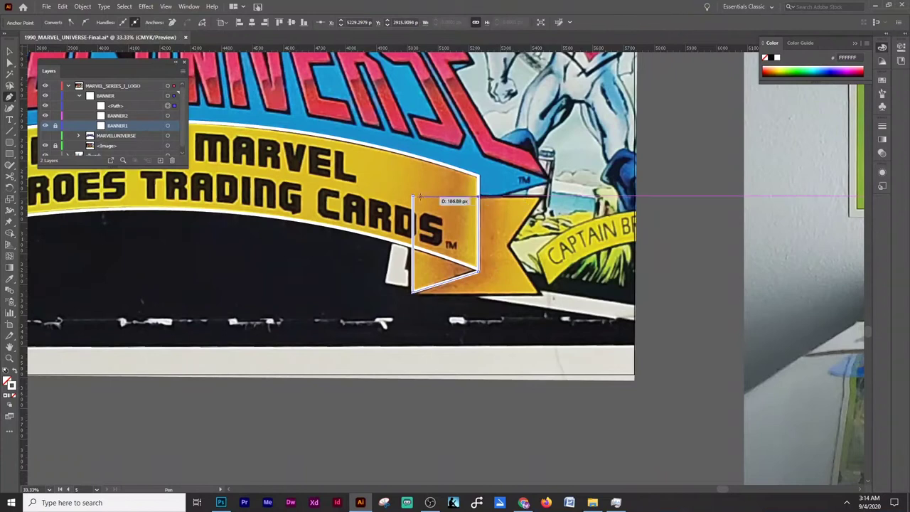
scroll(478, 197, "down", 2)
scroll(383, 265, "up", 2)
left_click(383, 265)
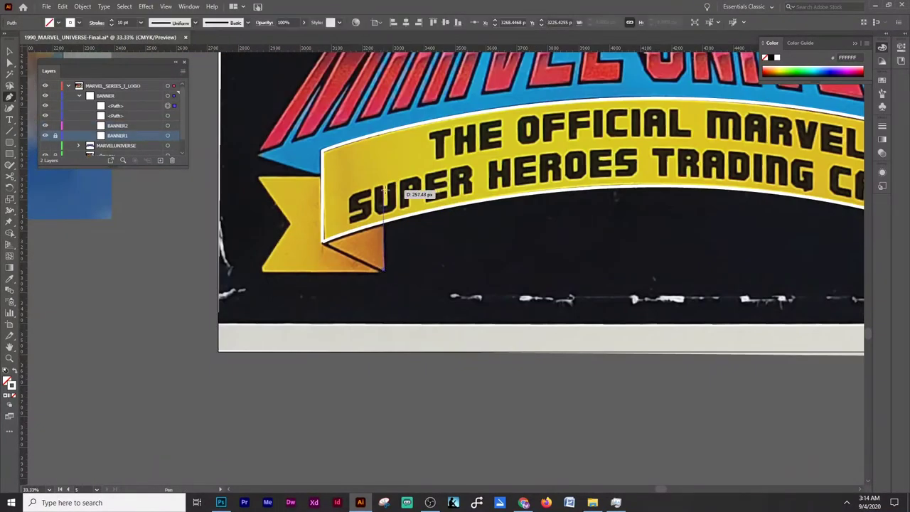
left_click(384, 178)
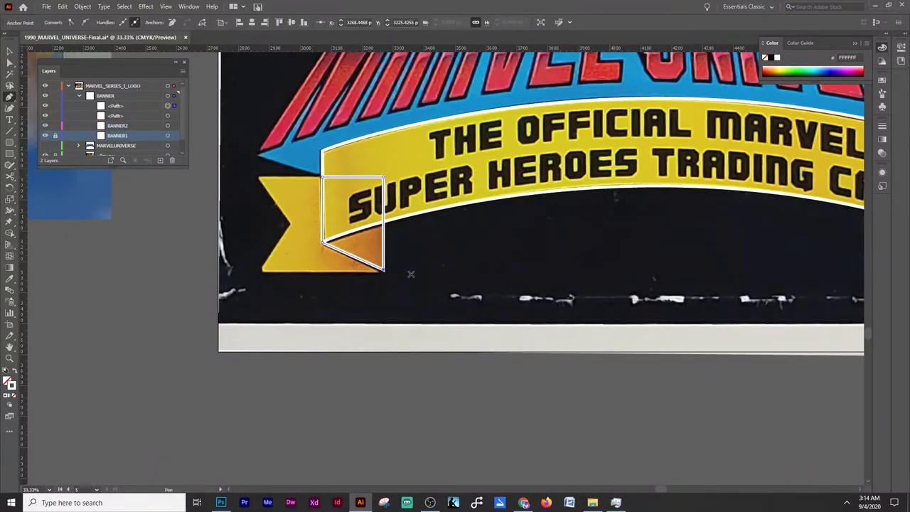
key("v")
- Drag the two fold paths into BANNER2, then create and begin renaming a new sublayer
scroll(142, 245, "down", 2)
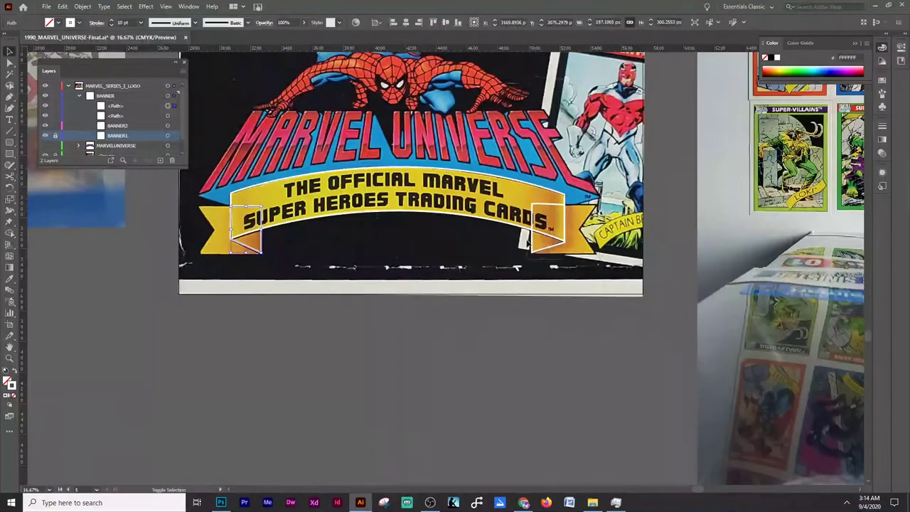
left_click_drag(115, 110, 117, 125)
left_click(161, 161)
double_click(117, 105)
- Name the sublayer BANNER3 and outline the banner's left end with four Pen anchors
type("BA")
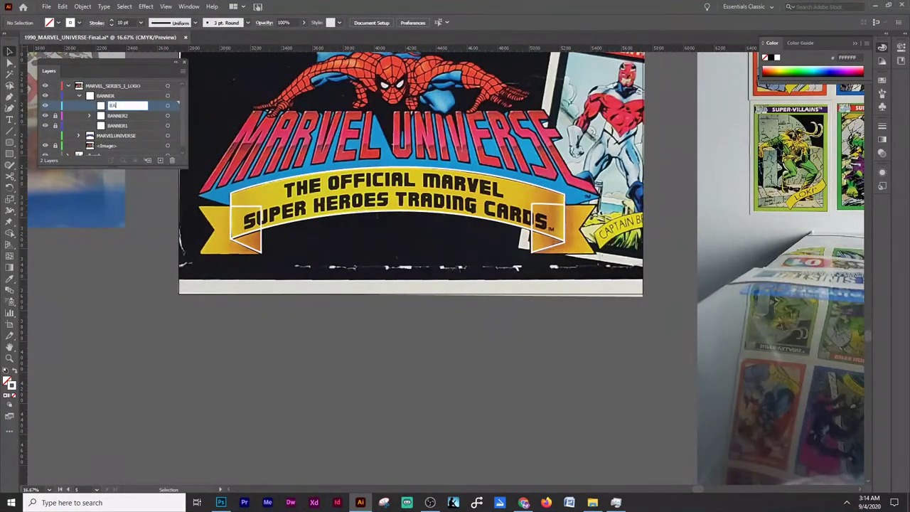
left_click(10, 96)
scroll(244, 206, "up", 2)
left_click(249, 201)
left_click(188, 203)
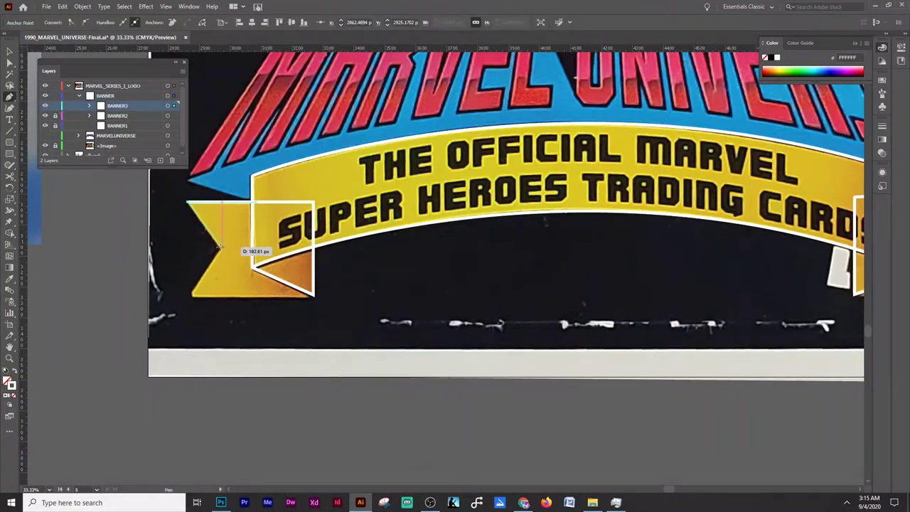
left_click(188, 298)
left_click(313, 297)
key("v")
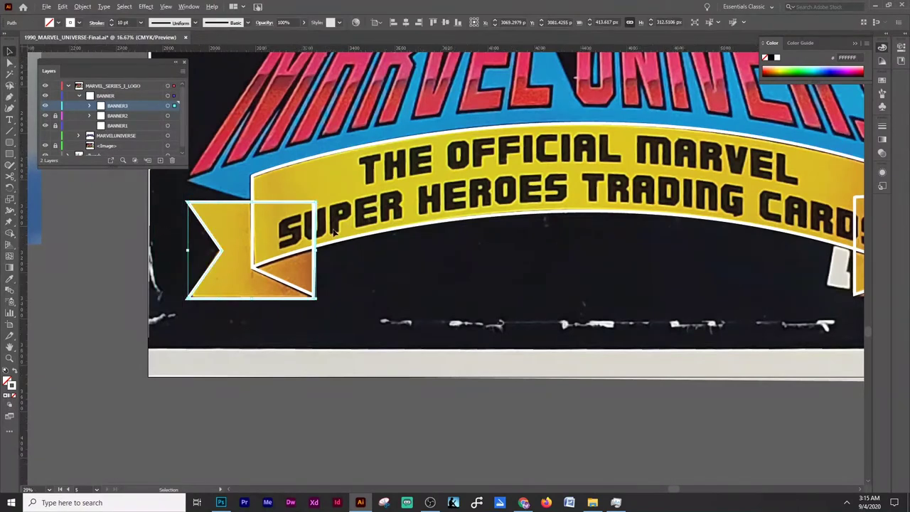
- Move BANNER3 beneath BANNER1 and BANNER2 in the Layers panel and unlock BANNER1
scroll(342, 228, "down", 2)
right_click(627, 223)
left_click(648, 298)
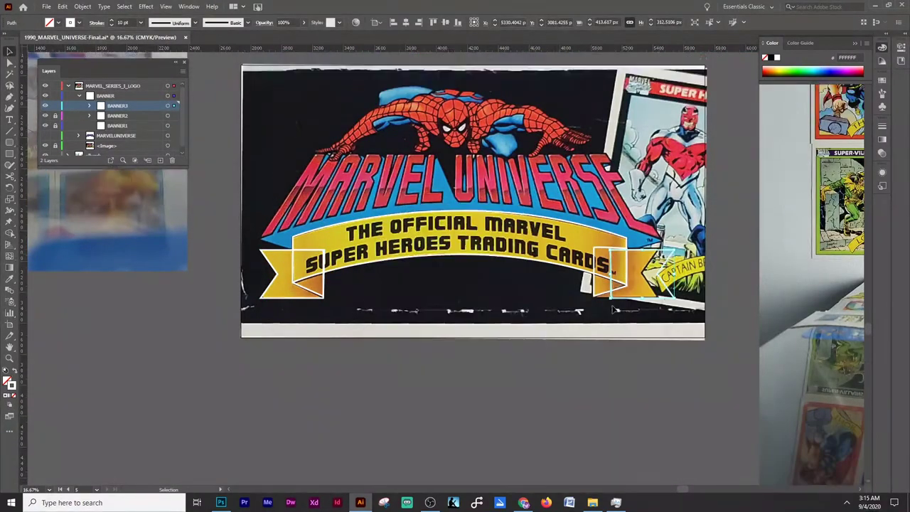
scroll(648, 298, "up", 2)
scroll(648, 299, "up", 1)
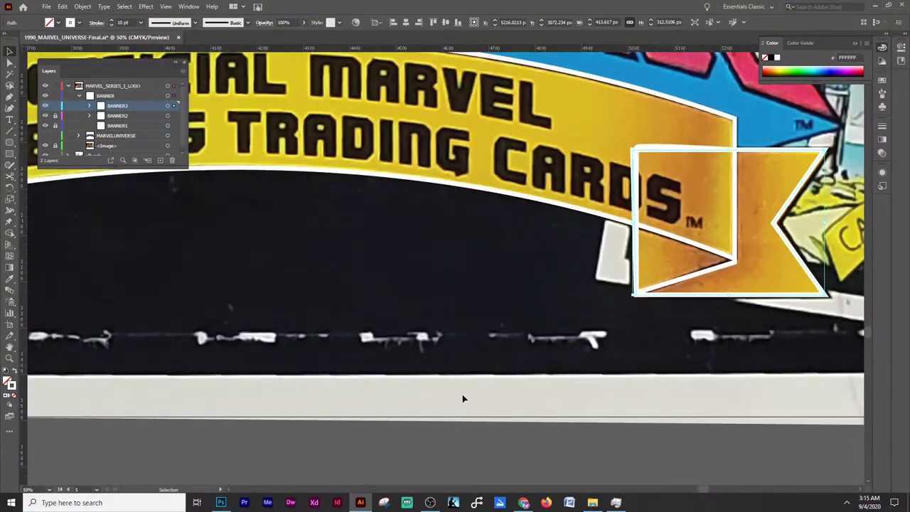
scroll(463, 398, "down", 2)
left_click_drag(118, 126, 53, 102)
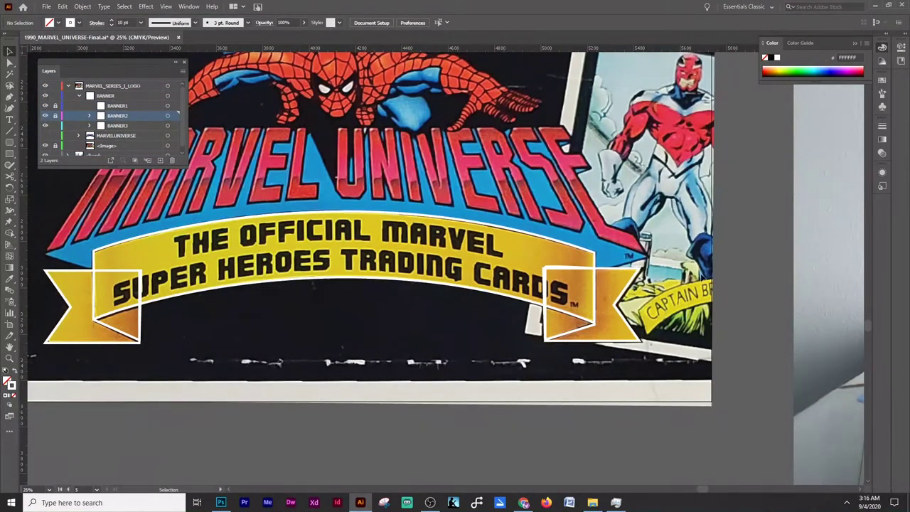
left_click(55, 105)
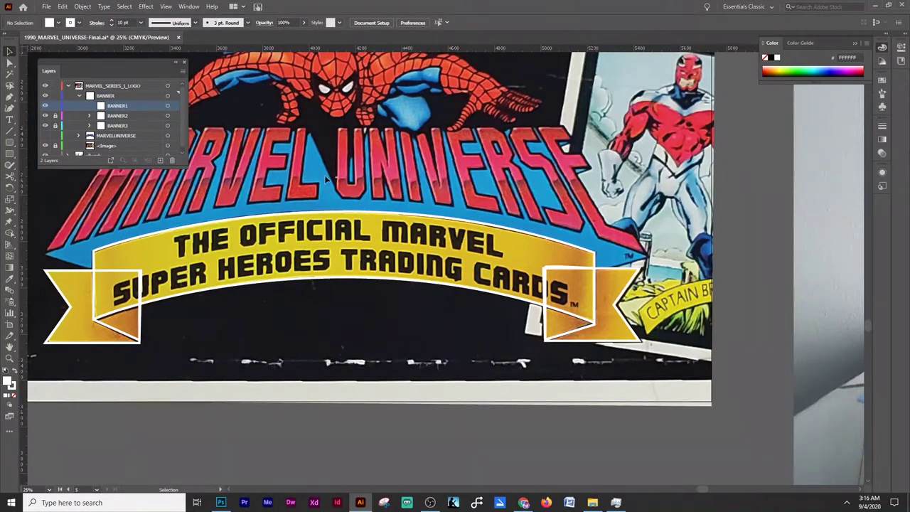
- Fill the banner's centre piece with white and show the MARVEL UNIVERSE lettering
left_click(569, 335)
scroll(180, 364, "down", 1)
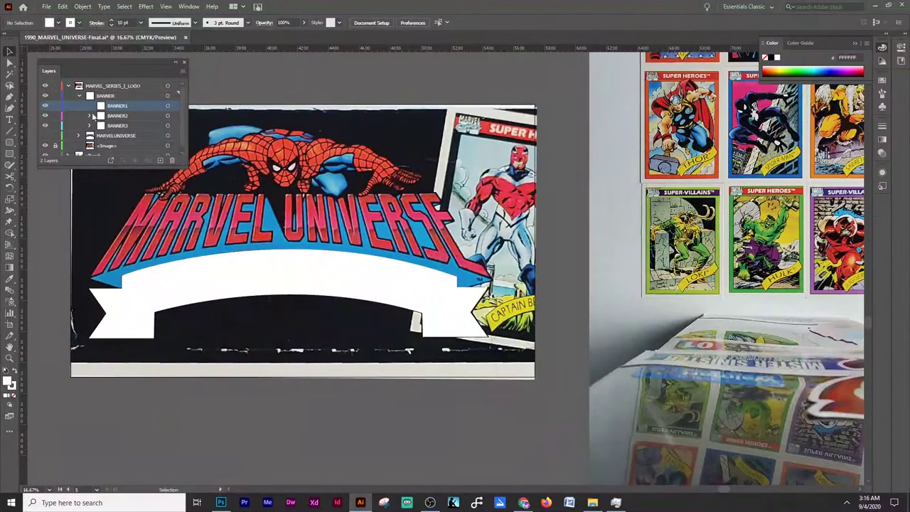
left_click(45, 135)
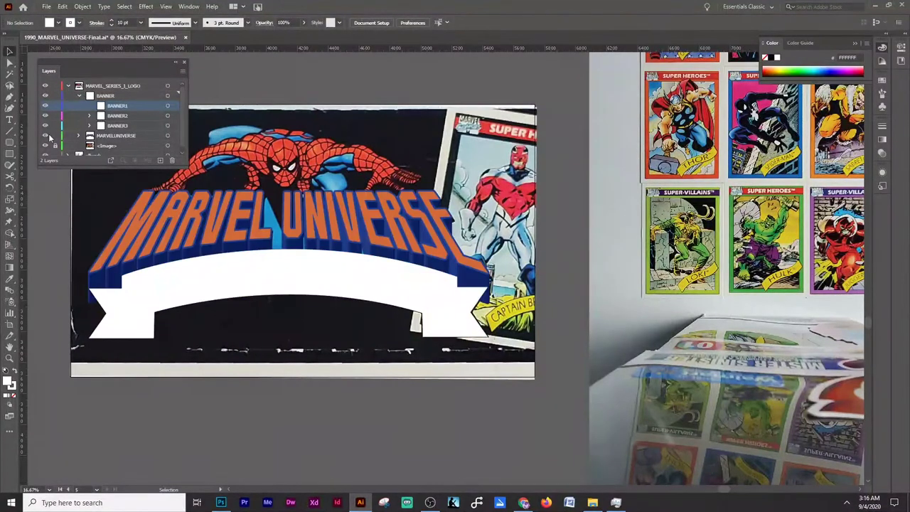
left_click(79, 95)
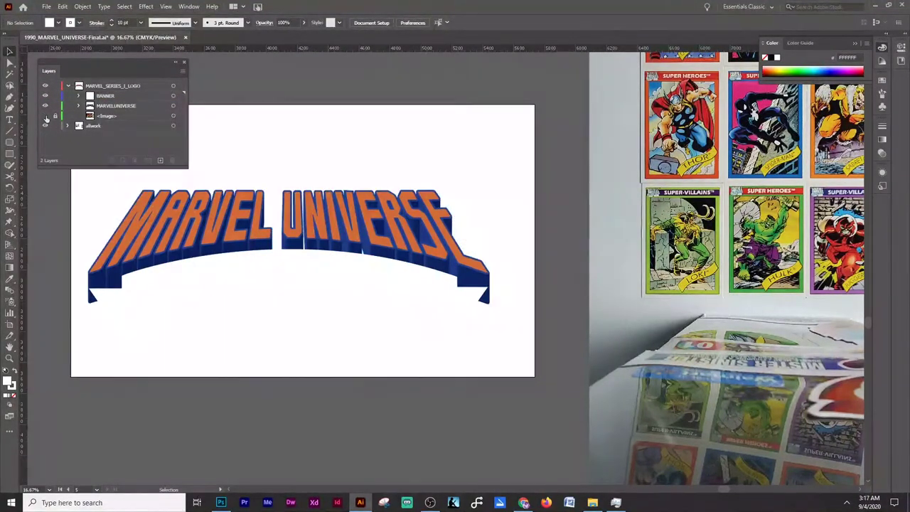
left_click(442, 326)
- Fill the whole traced banner with black and hide the reference photo
key("ctrl+a")
left_click(770, 57)
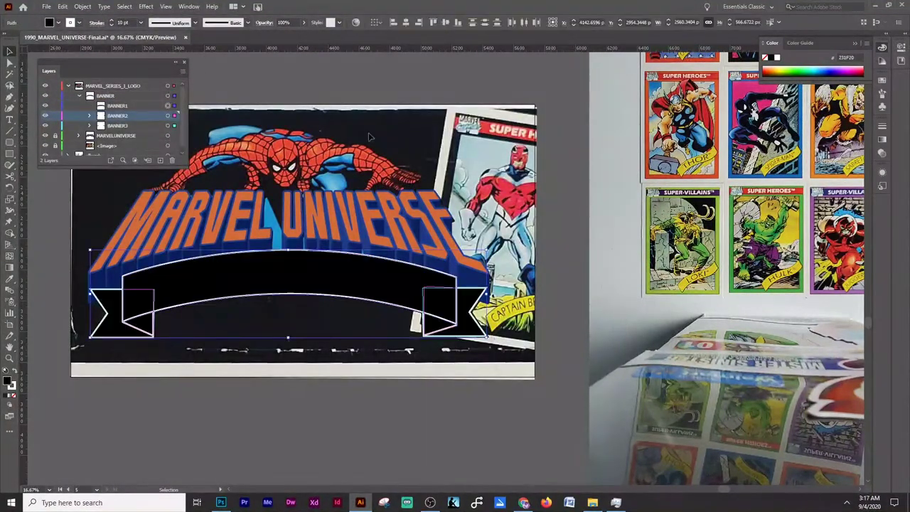
left_click(9, 382)
left_click(44, 135)
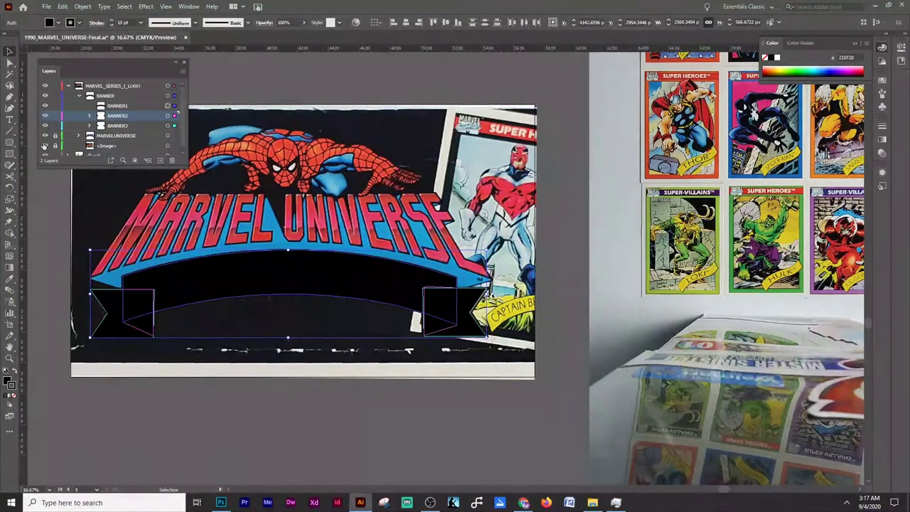
left_click(45, 135)
left_click(45, 145)
left_click(323, 418)
- Zoom out, collapse the BANNER group and select the whole banner artwork
key("ctrl+minus")
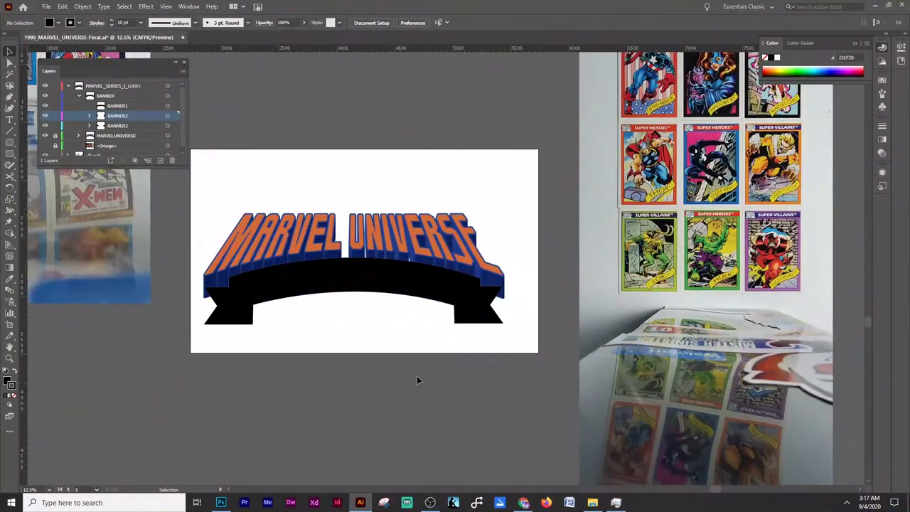
scroll(417, 381, "up", 2)
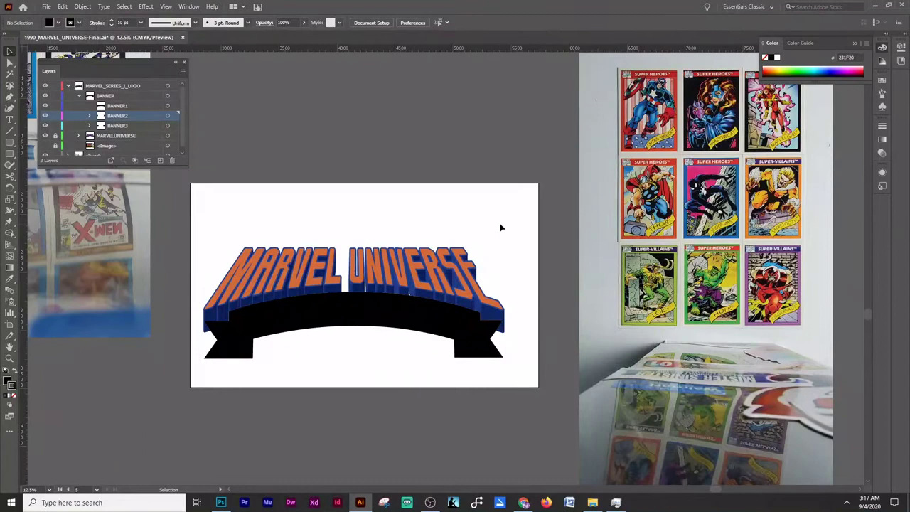
left_click(79, 97)
left_click(382, 341)
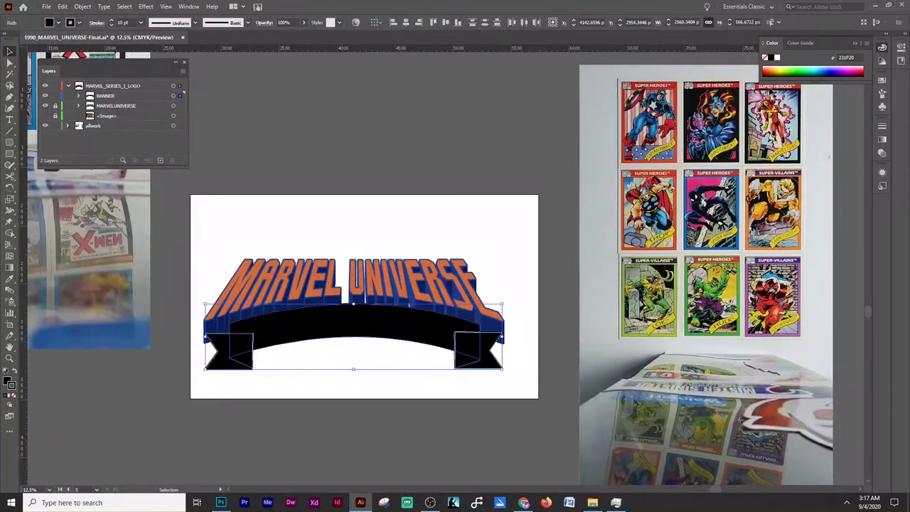
left_click(338, 478)
scroll(227, 370, "down", 3)
- Paste a copy of the banner band below the artboard, delete its top arc and remove its fill
key("ctrl+v")
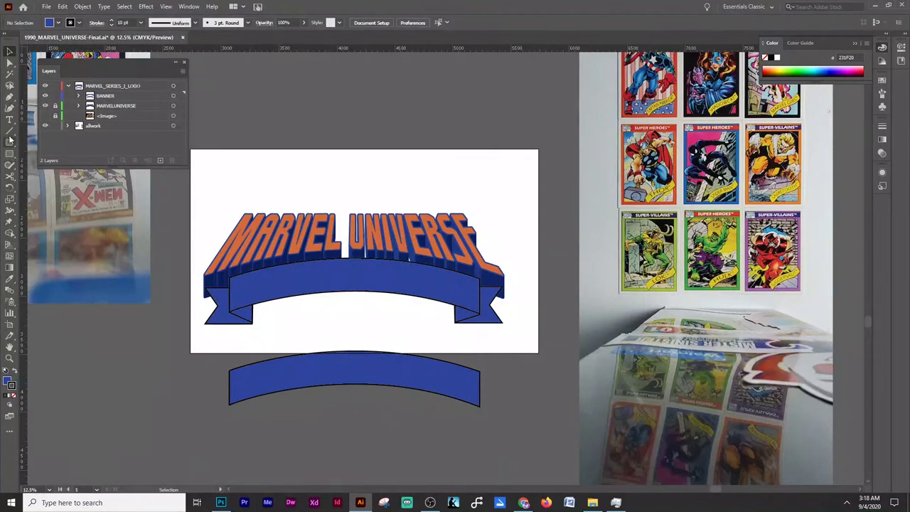
left_click(481, 405)
key("v")
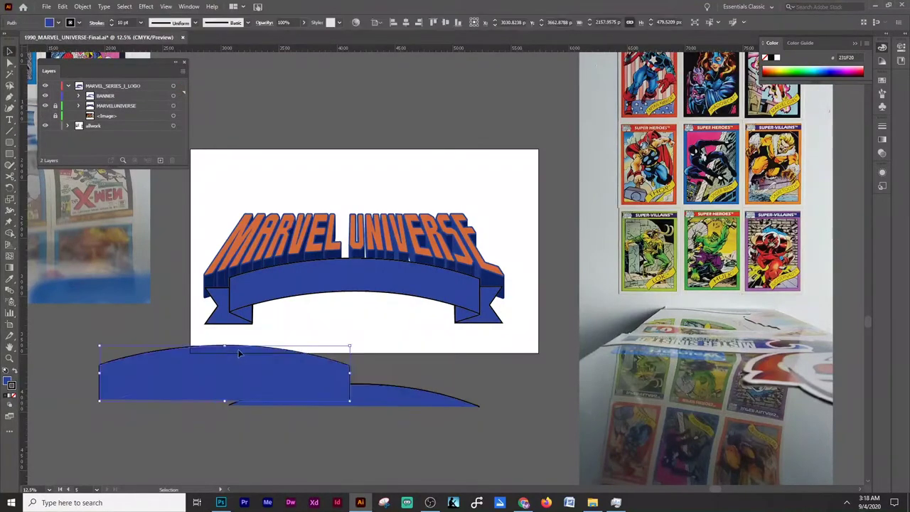
key("Delete")
left_click(14, 400)
- Attach Type on a Path text to the copied bottom curve
left_click_drag(9, 119, 43, 143)
scroll(288, 389, "up", 2)
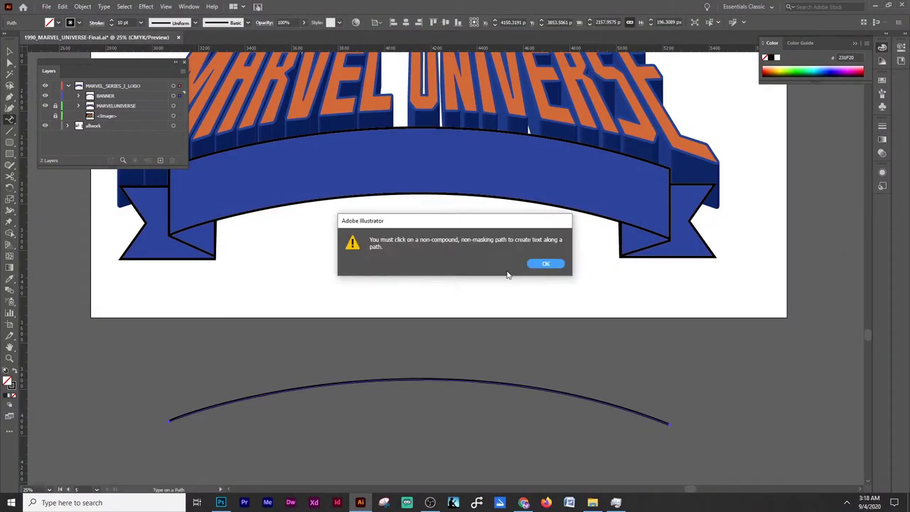
left_click(540, 264)
left_click(315, 390)
scroll(230, 344, "up", 5)
scroll(111, 294, "left", 8)
scroll(112, 294, "down", 2)
key("Escape")
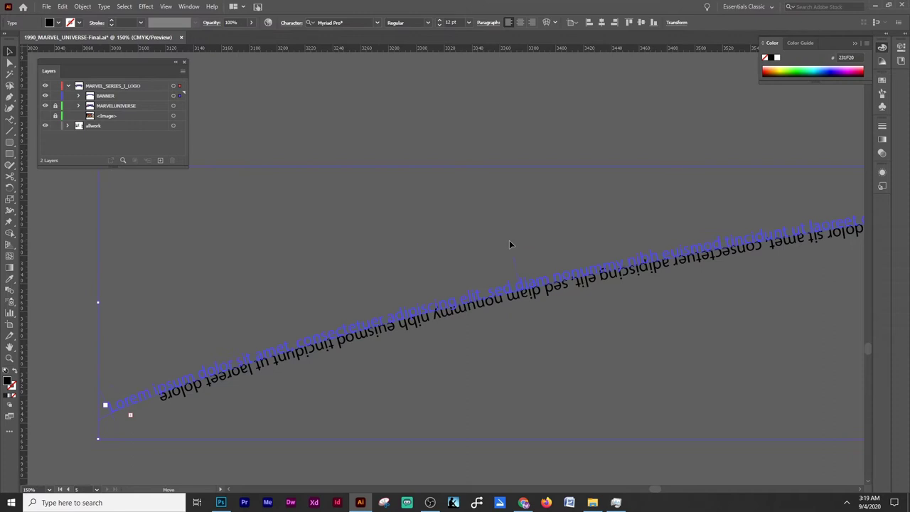
- Set the path text to 72 pt, type 'series' and slide it along the curve
left_click(378, 22)
left_click(469, 22)
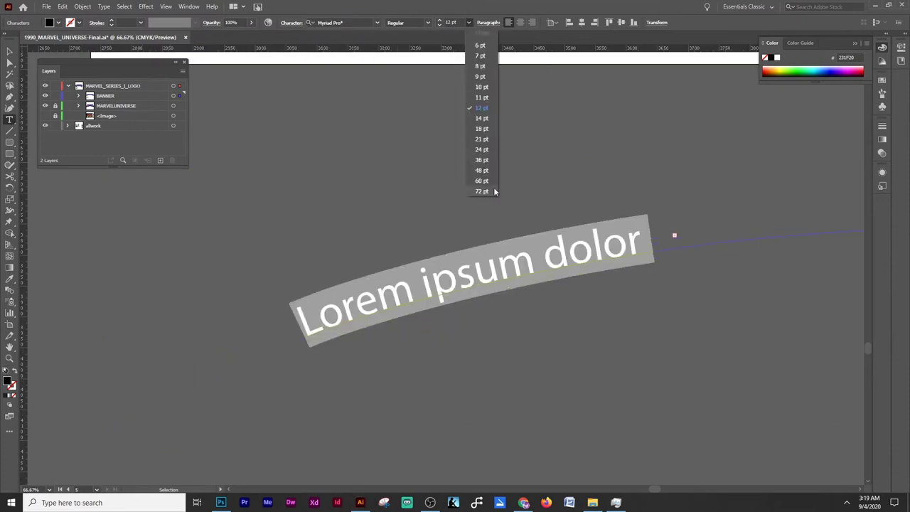
key("Delete")
type("series")
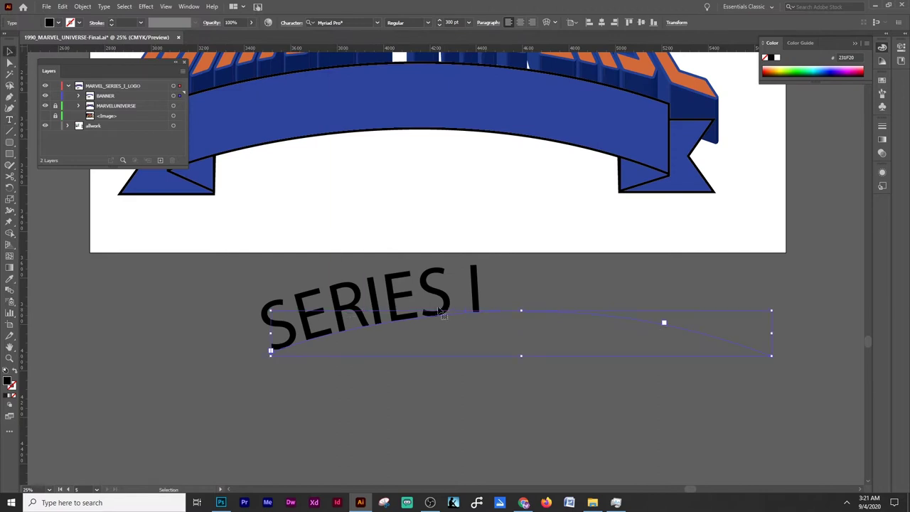
left_click_drag(468, 314, 507, 311)
- Apply Franklin Gothic Demi Cond to all the SERIES I characters
key("a")
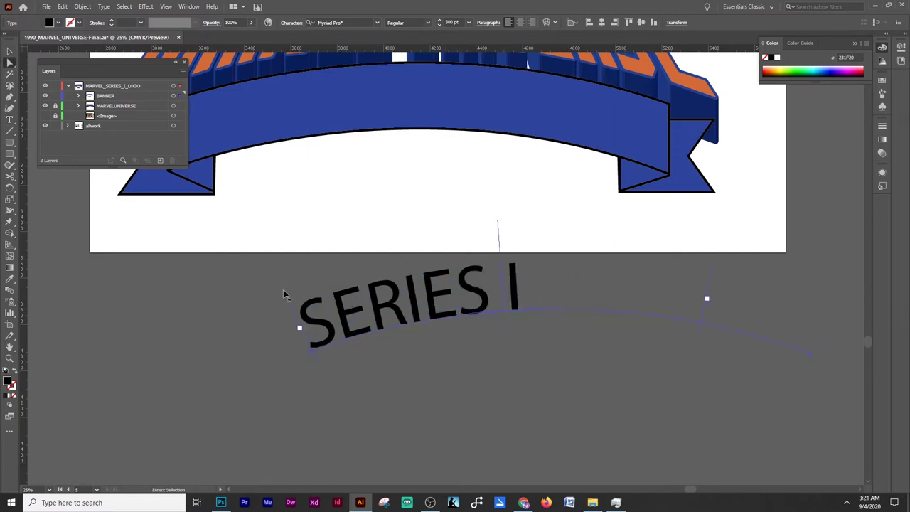
double_click(444, 269)
key("ctrl+a")
left_click(377, 22)
scroll(437, 300, "down", 3)
scroll(437, 300, "down", 3)
scroll(437, 300, "down", 3)
key("Escape")
key("Escape")
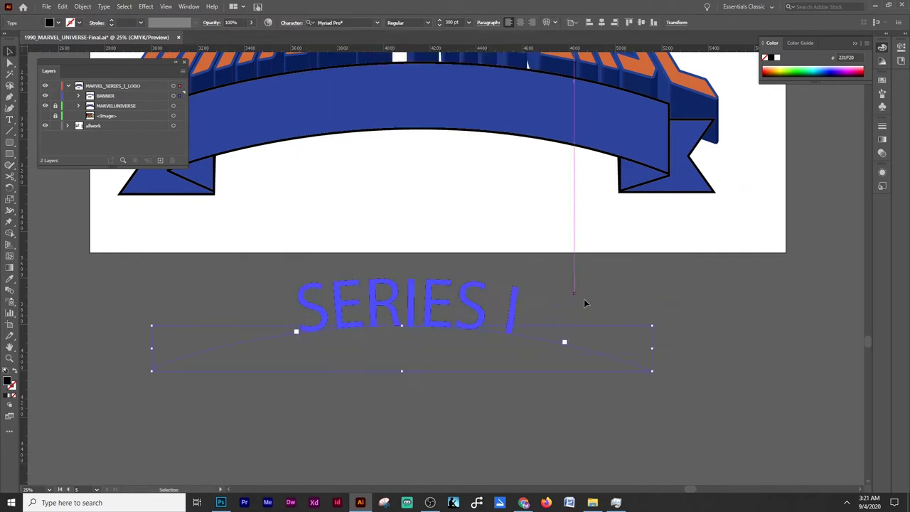
left_click(377, 22)
scroll(386, 203, "left", 5)
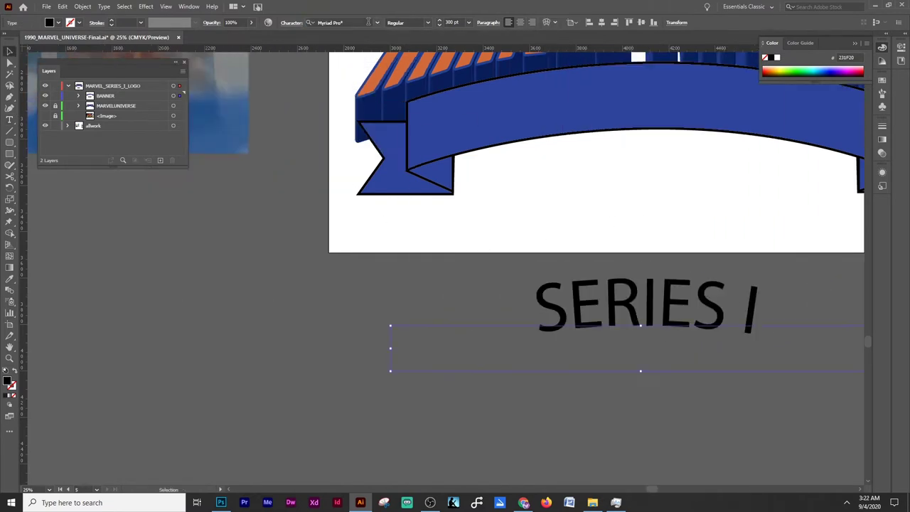
left_click(376, 22)
scroll(402, 310, "down", 5)
scroll(410, 305, "down", 5)
scroll(425, 300, "down", 5)
scroll(425, 300, "down", 5)
left_click(425, 290)
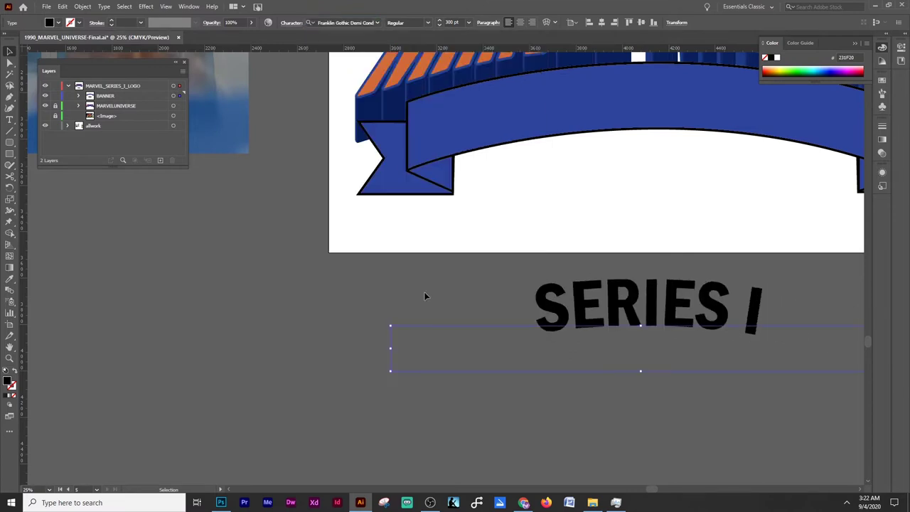
- Tighten the letter spacing of SERIES I in the character settings
left_click(291, 22)
left_click(266, 80)
left_click(266, 81)
key("Escape")
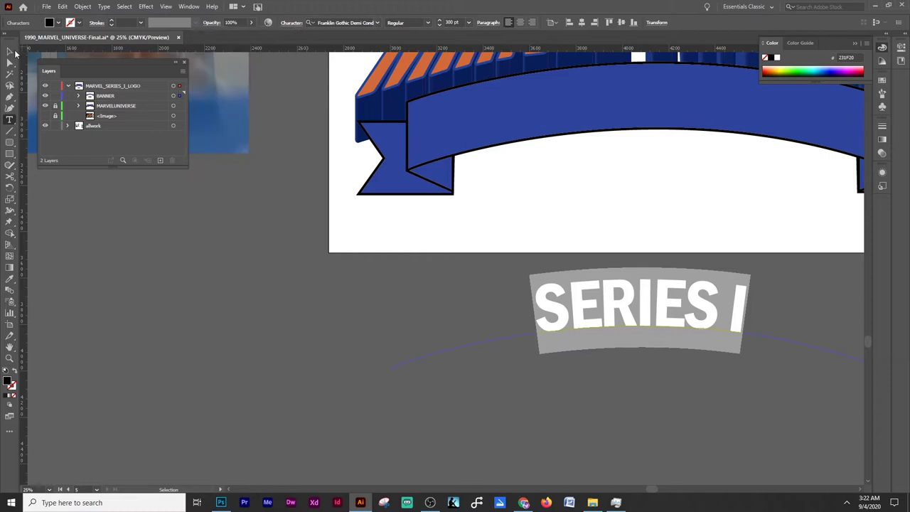
- Test SERIES I on the banner, then restore it as live path text below the artboard
key("Escape")
left_click_drag(660, 320, 681, 112)
scroll(693, 328, "up", 3)
left_click(703, 333)
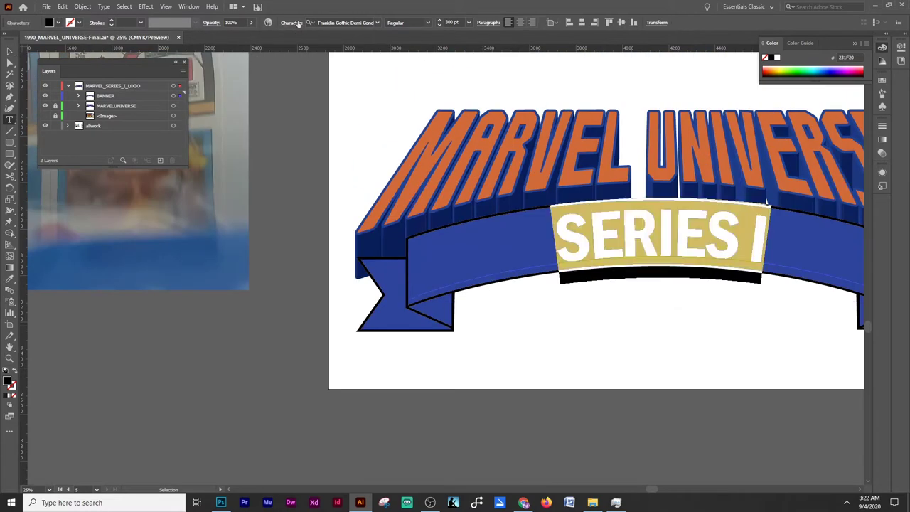
key("t")
left_click(292, 22)
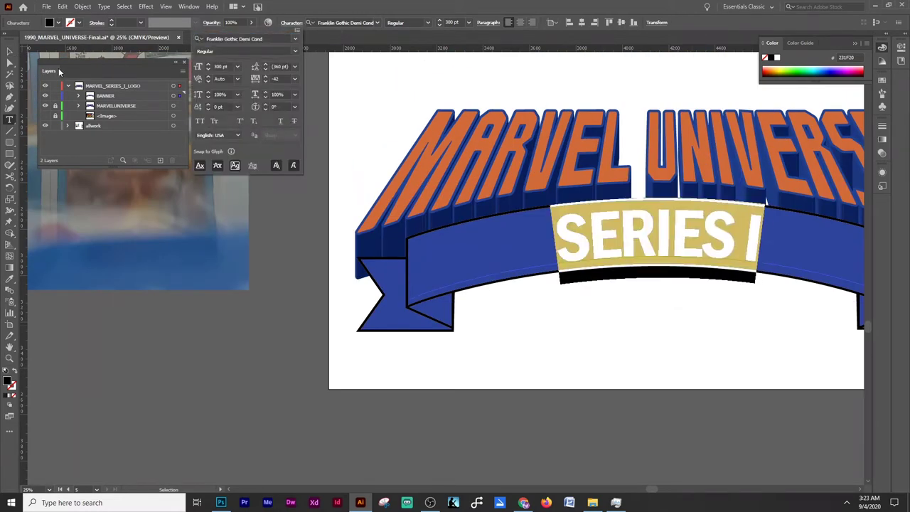
left_click(10, 51)
left_click_drag(664, 231, 495, 429)
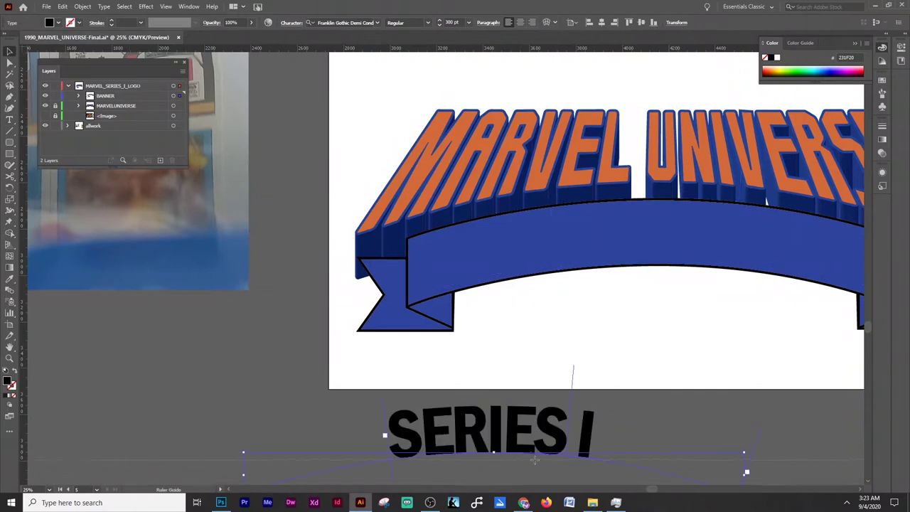
left_click(534, 460)
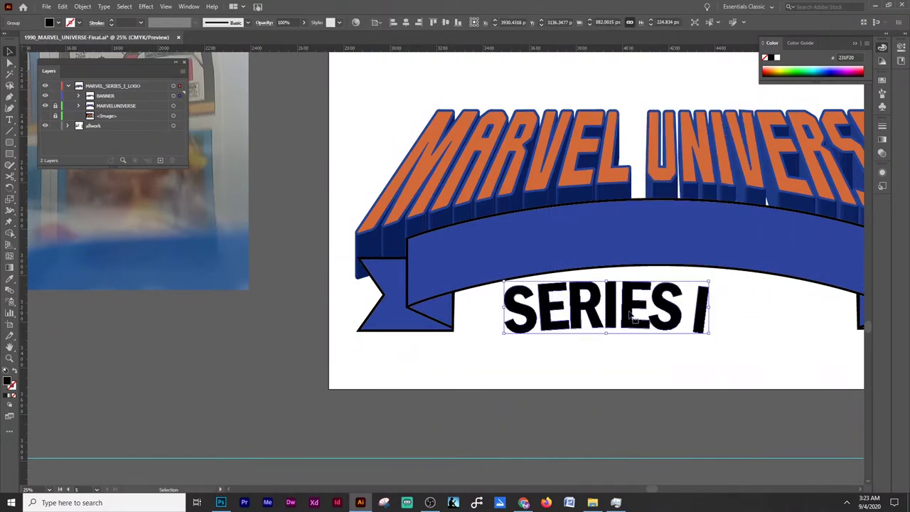
key("ctrl+z")
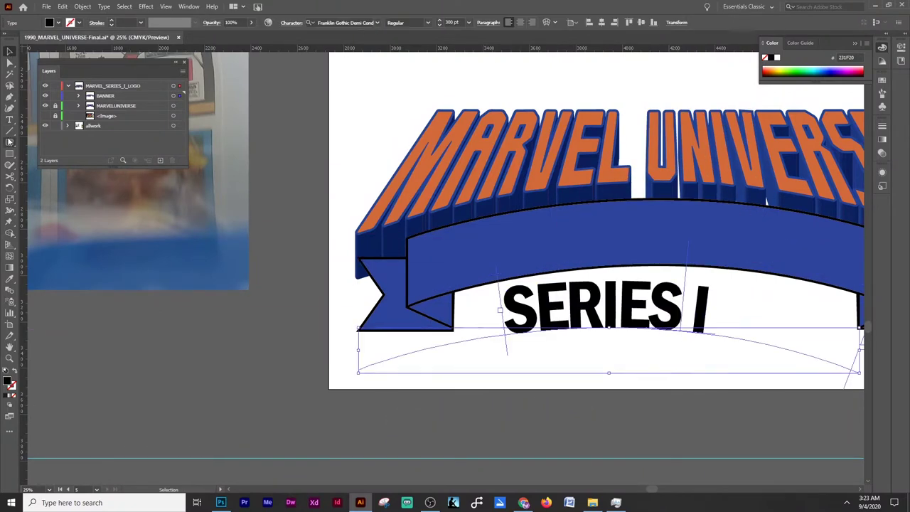
- Add a 72 pt font-name label left of the artboard and create a FONTS layer for it
key("t")
left_click(78, 359)
key("ctrl+c")
key("ctrl+v")
key("ctrl+a")
left_click(468, 22)
left_click(474, 186)
key("Escape")
key("ctrl+minus")
key("ctrl+minus")
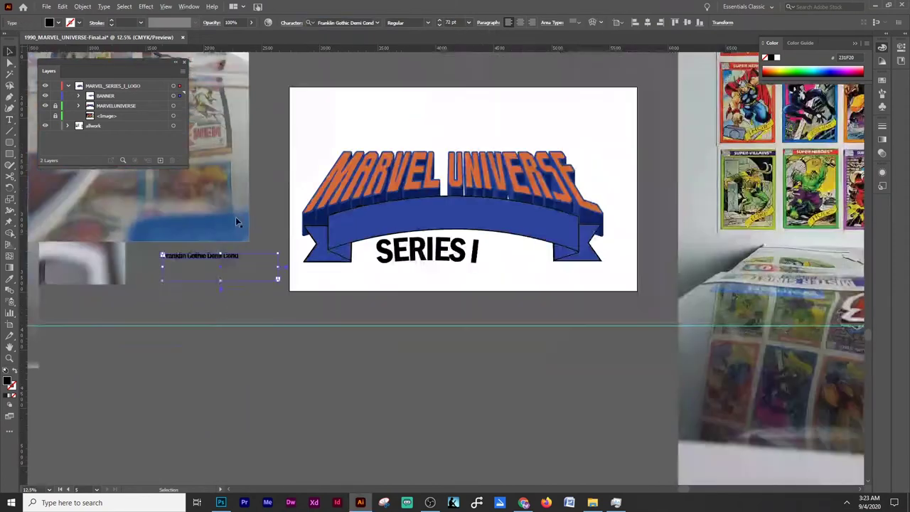
key("ctrl+l")
key("Return")
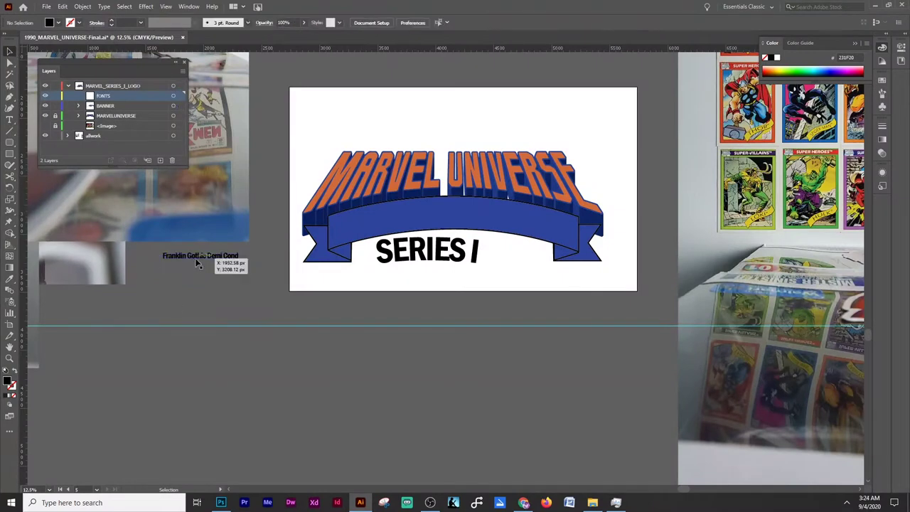
key("ctrl+x")
- Move SERIES I onto the banner, fill it white and save the file
right_click(378, 242)
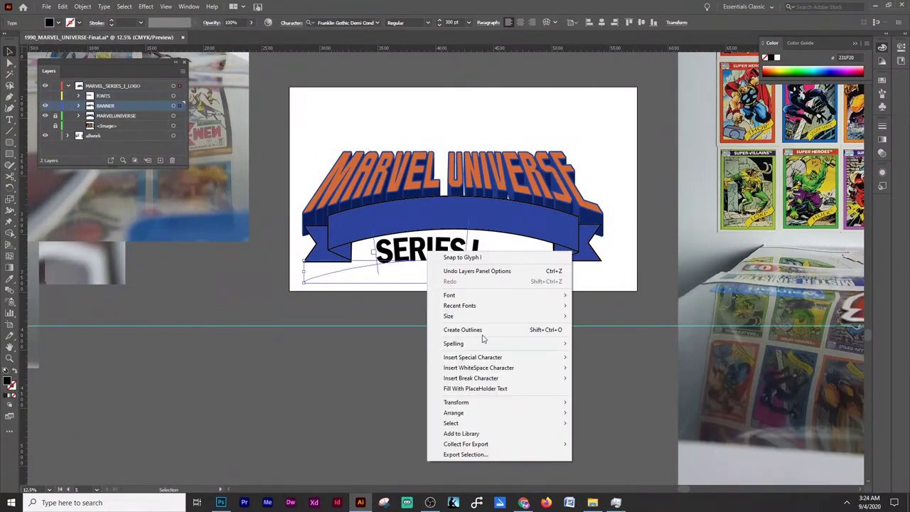
left_click_drag(427, 250, 454, 214)
left_click(791, 64)
left_click(386, 385)
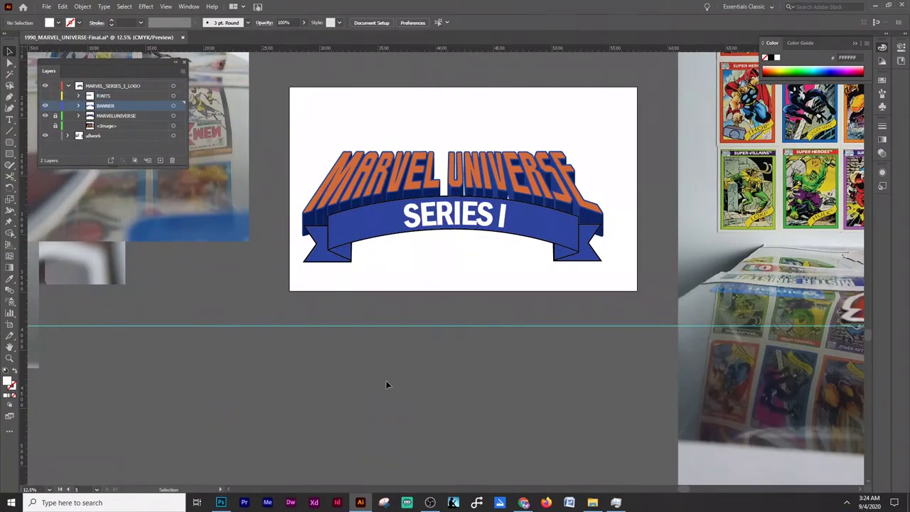
left_click(46, 6)
left_click(80, 81)
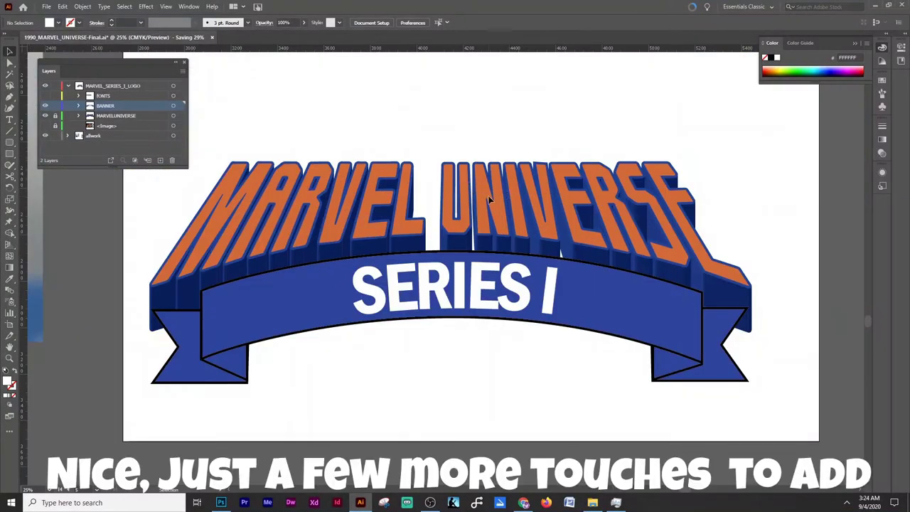
scroll(489, 201, "up", 1)
left_click(536, 357)
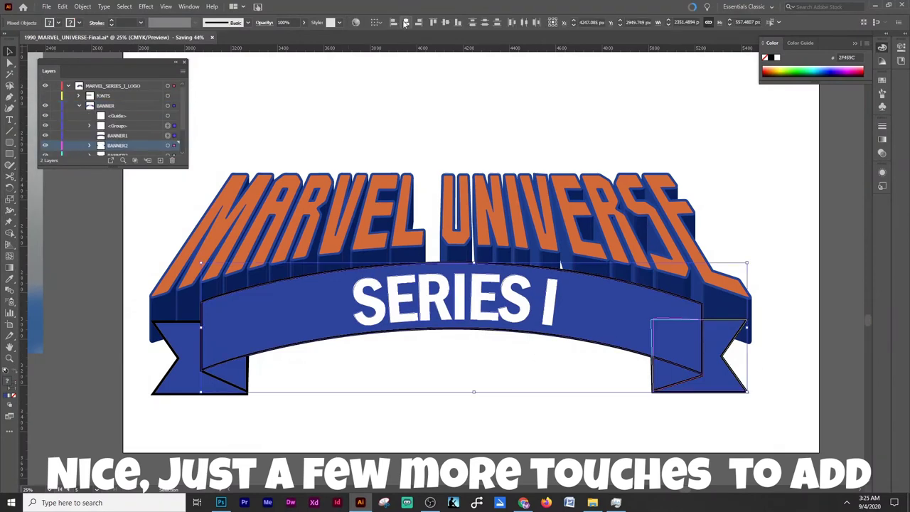
left_click_drag(758, 423, 153, 341)
left_click(430, 124)
left_click(79, 105)
left_click(45, 115)
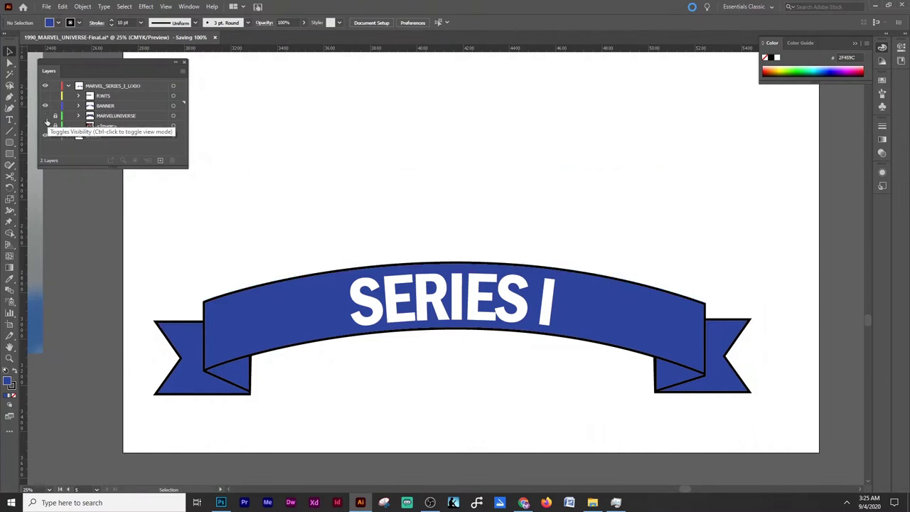
left_click(46, 115)
left_click(45, 125)
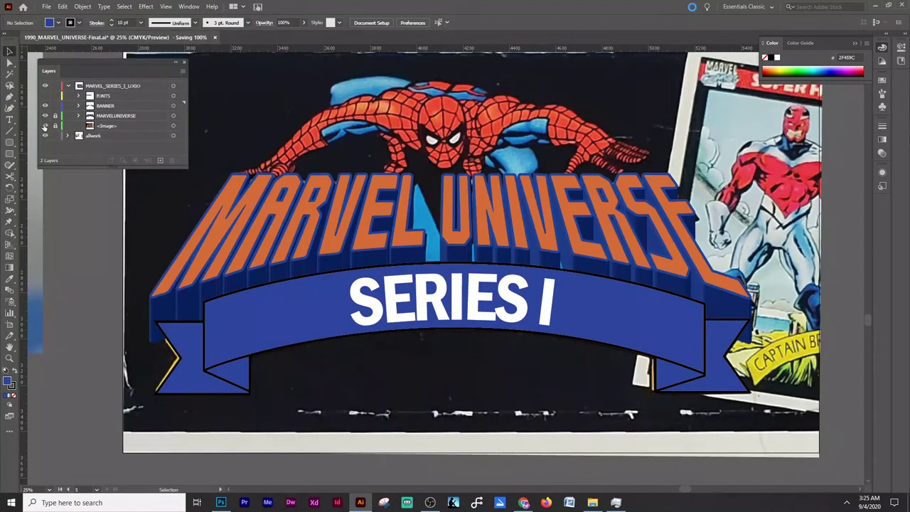
left_click(45, 125)
left_click(457, 198)
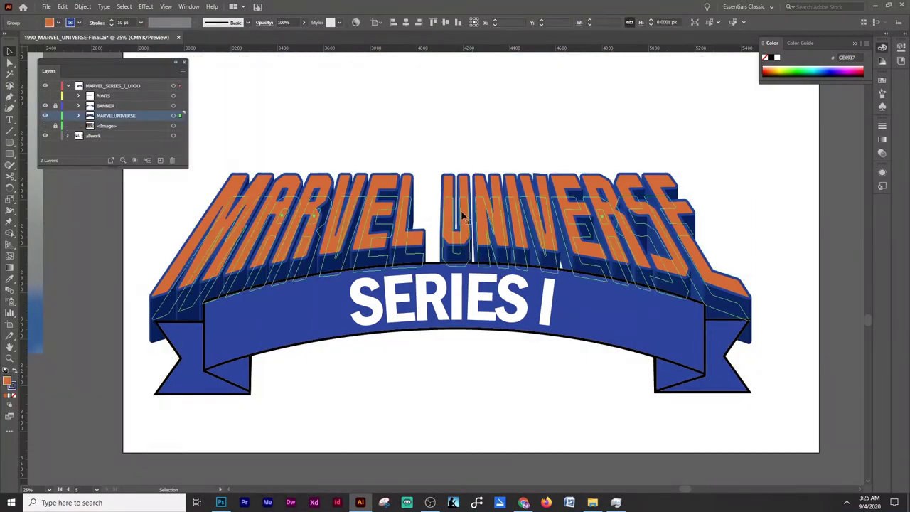
scroll(640, 220, "down", 3)
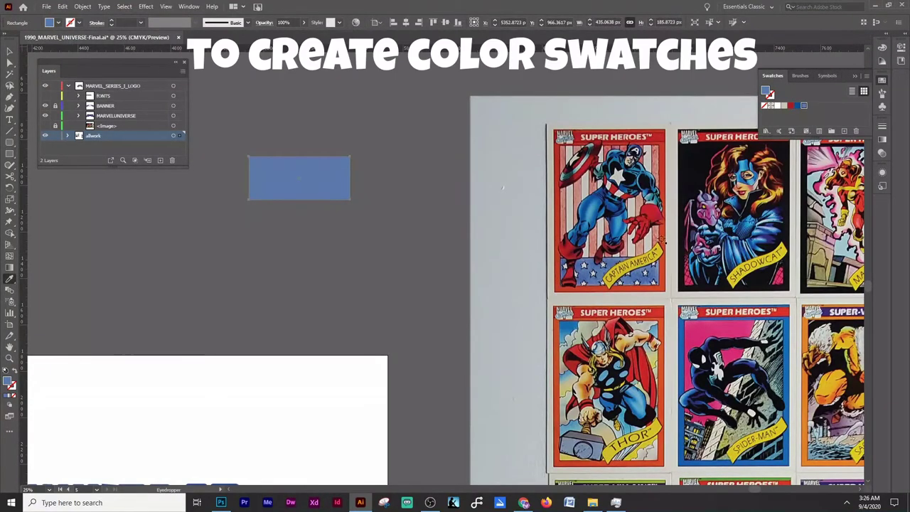
- Sample the card's bright red into the rectangle and save it as a new swatch
left_click(580, 192)
left_click(790, 110)
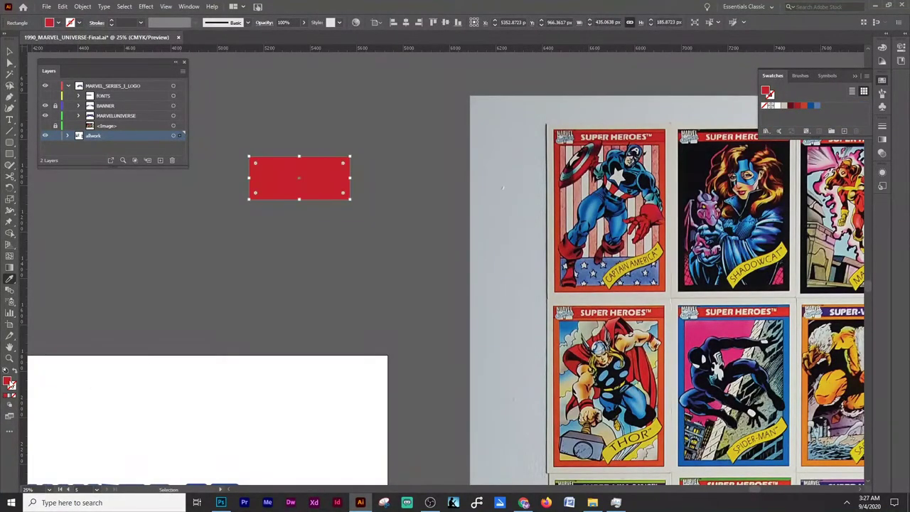
left_click(799, 110)
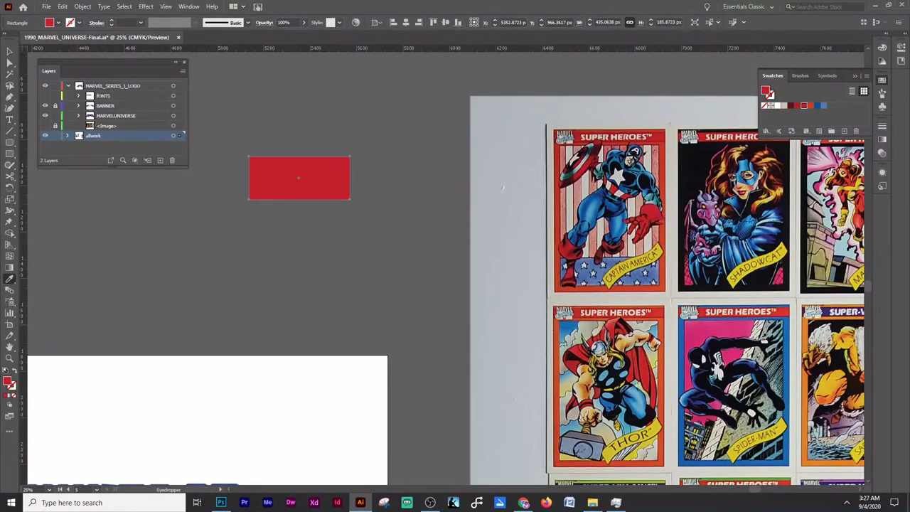
key("ctrl+minus")
left_click(9, 52)
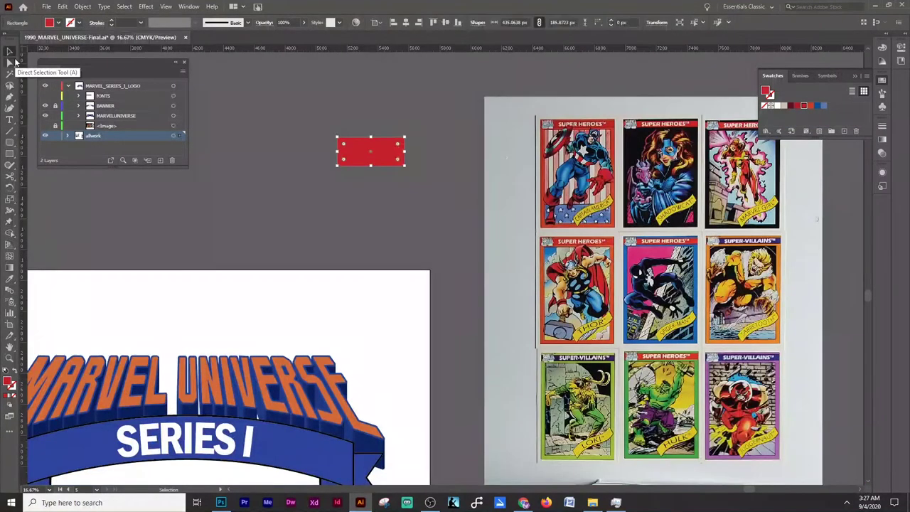
- Select the MARVEL UNIVERSE lettering to recolour it with Captain America's blue
left_click(199, 376)
scroll(602, 158, "up", 4)
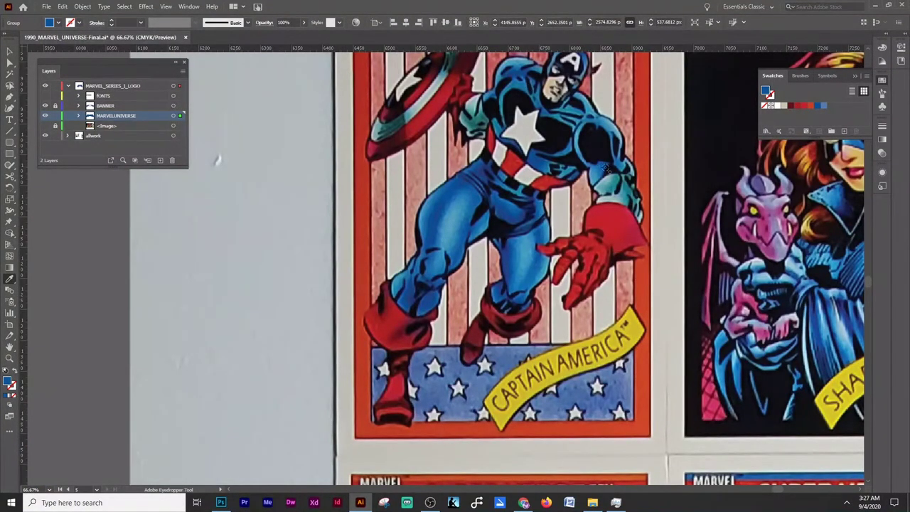
scroll(279, 232, "down", 4)
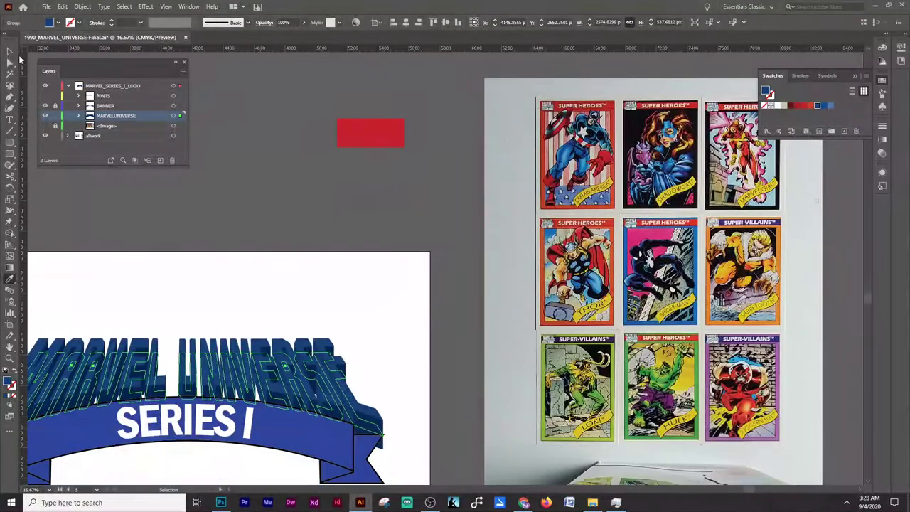
key("v")
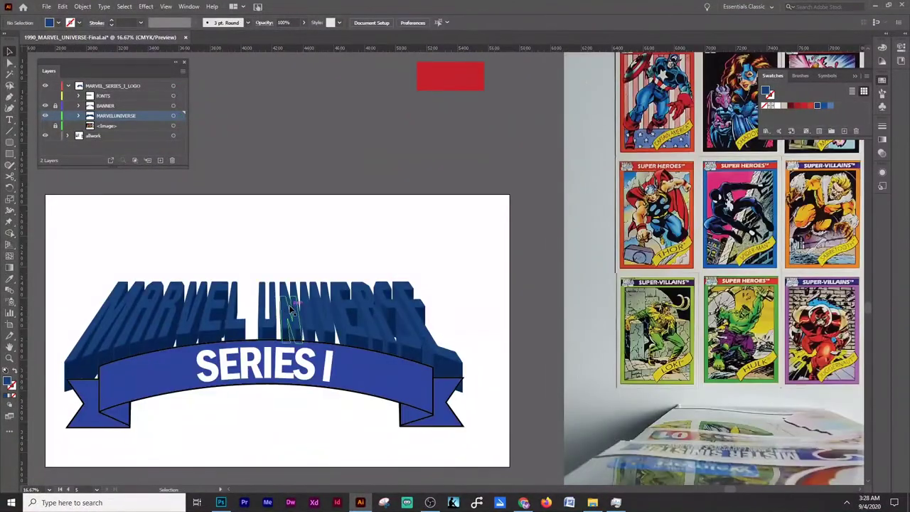
left_click(290, 311)
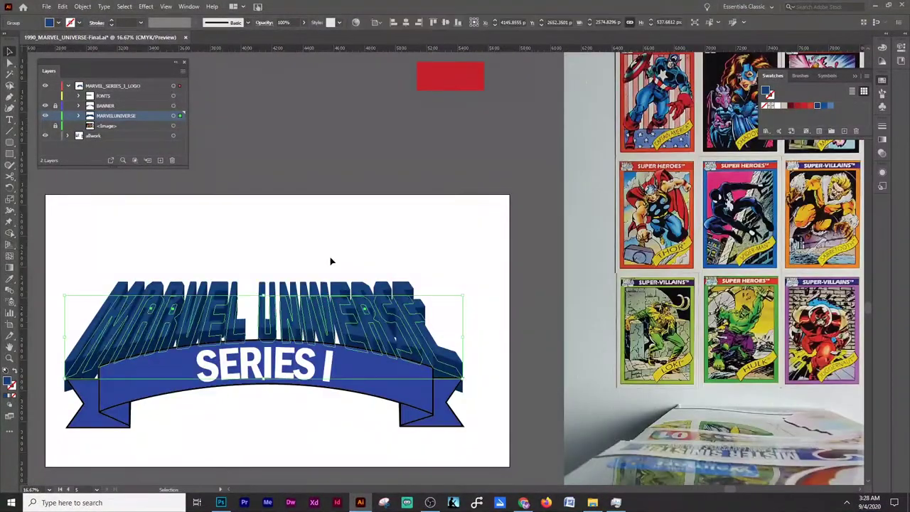
- Combine the MARVEL UNIVERSE letters into a compound path and apply a 90° gradient fill
left_click(882, 140)
left_click(815, 192)
left_click(82, 6)
left_click(253, 344)
left_click(798, 190)
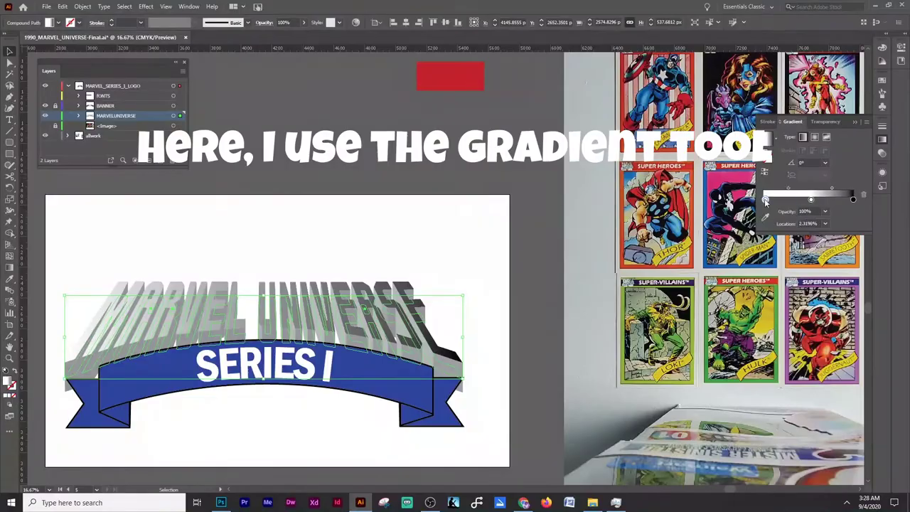
left_click(824, 163)
left_click(817, 213)
- Set the left and right gradient stops to reds and add a stop at the right end
double_click(766, 199)
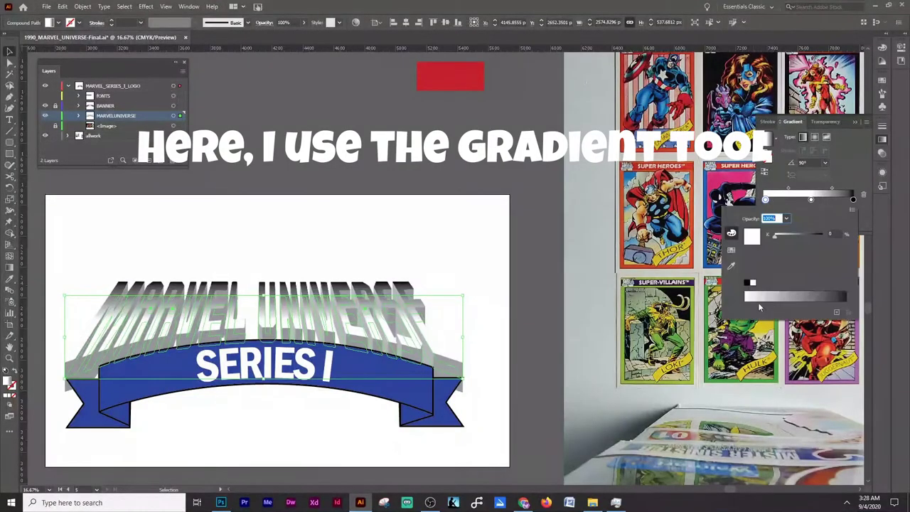
left_click(730, 249)
left_click(765, 229)
double_click(852, 199)
left_click(771, 229)
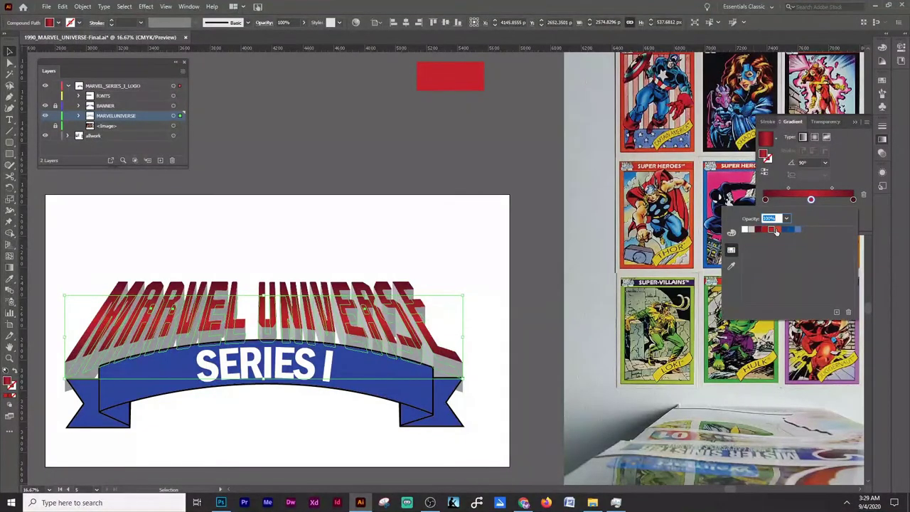
left_click(776, 230)
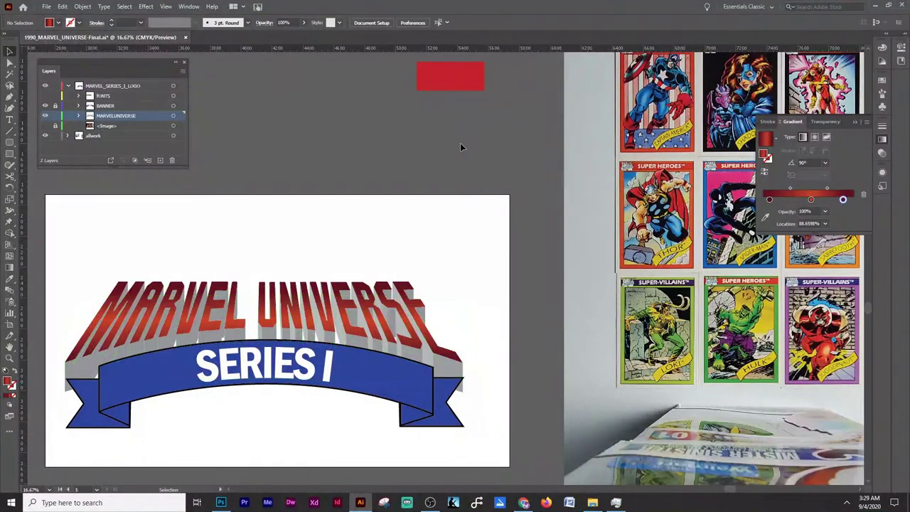
left_click_drag(846, 200, 884, 207)
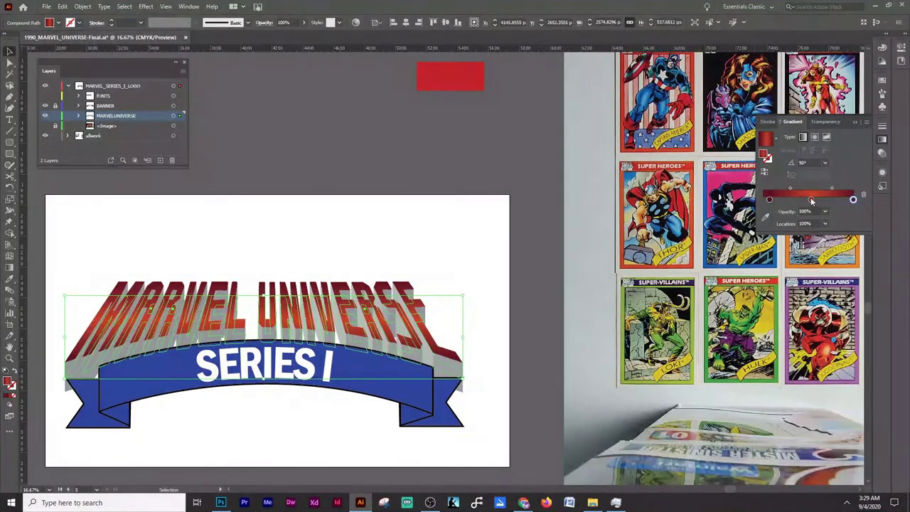
- Make the middle gradient stop a darker red
double_click(811, 199)
key("g")
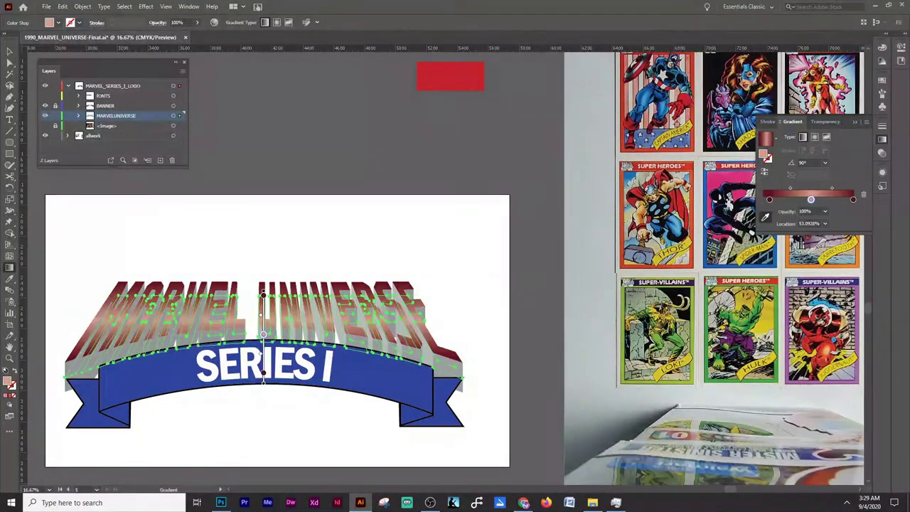
left_click(693, 140)
left_click(692, 138)
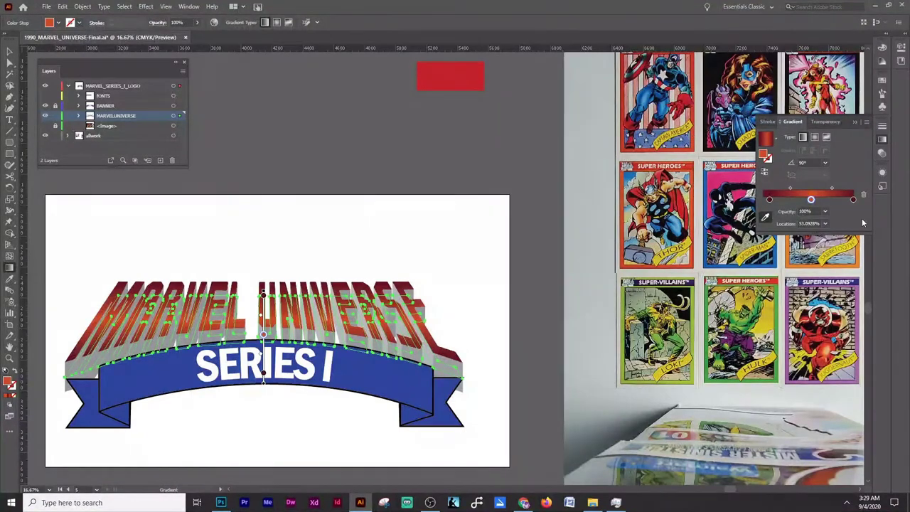
double_click(810, 199)
left_click(782, 214)
- Reselect the letters and shift the gradient's midpoint between the stops
key("v")
left_click(403, 151)
key("ctrl+z")
left_click(776, 199)
left_click(794, 190)
scroll(365, 145, "down", 2)
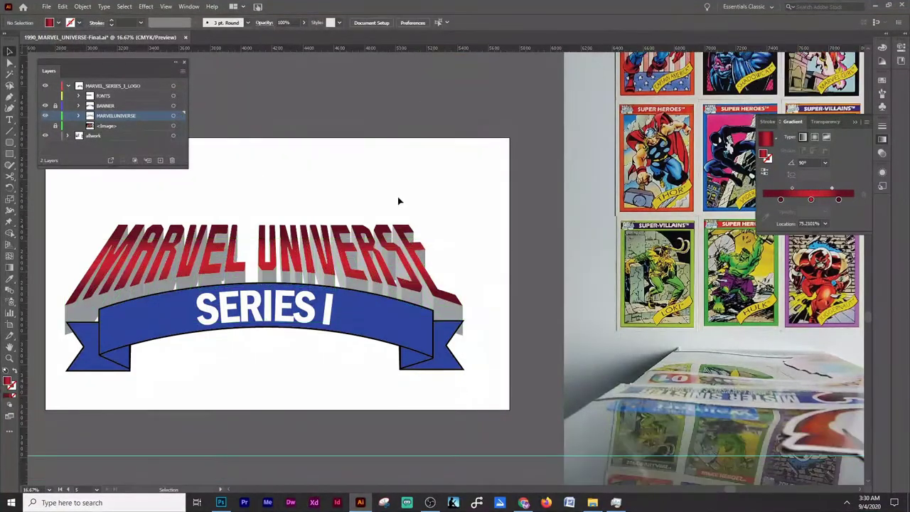
- Check the letters' fill colour and appearance settings
left_click(12, 389)
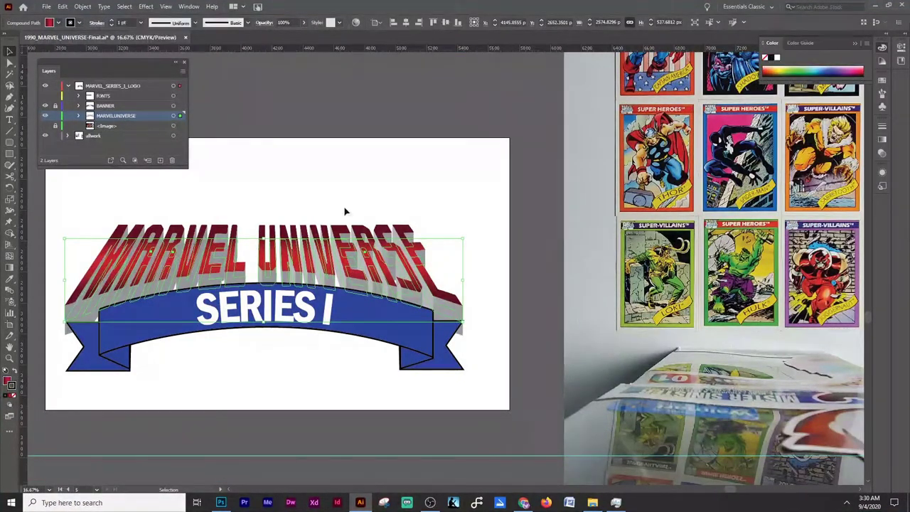
double_click(774, 60)
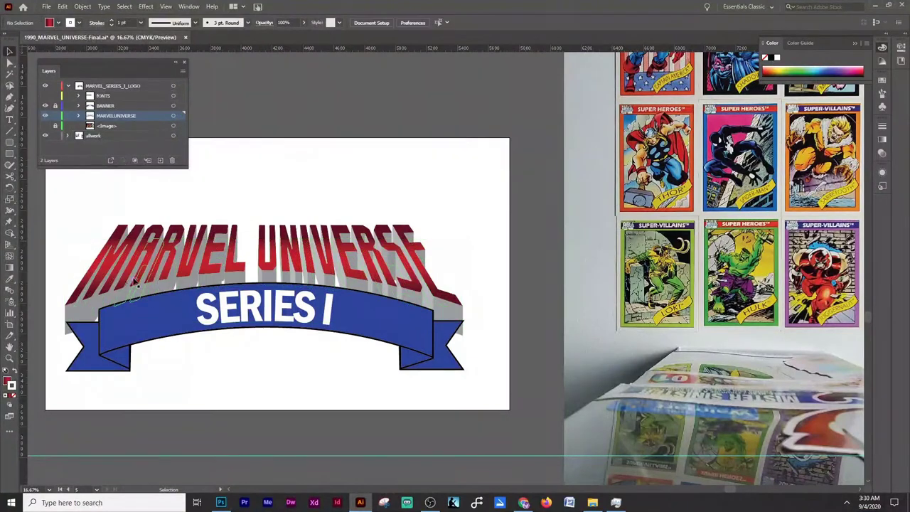
left_click(756, 195)
scroll(467, 283, "down", 1)
scroll(467, 283, "up", 5)
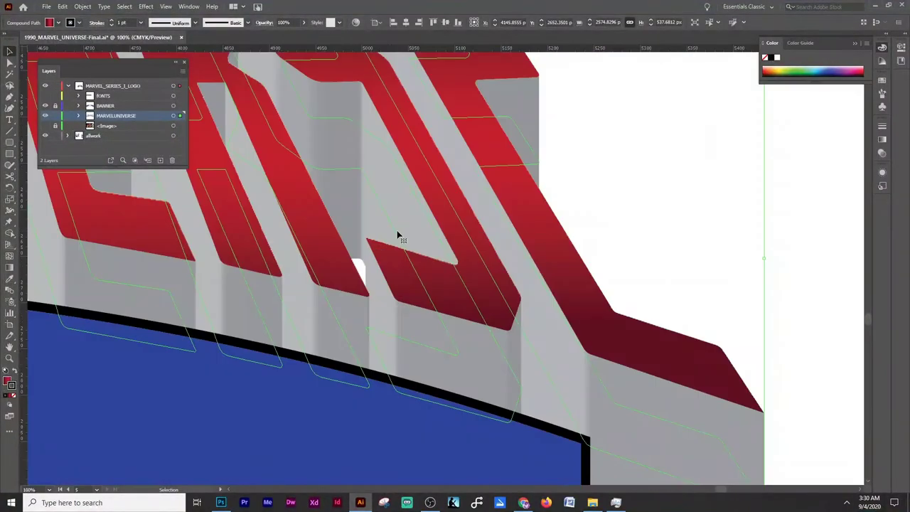
scroll(396, 233, "down", 4)
left_click(881, 172)
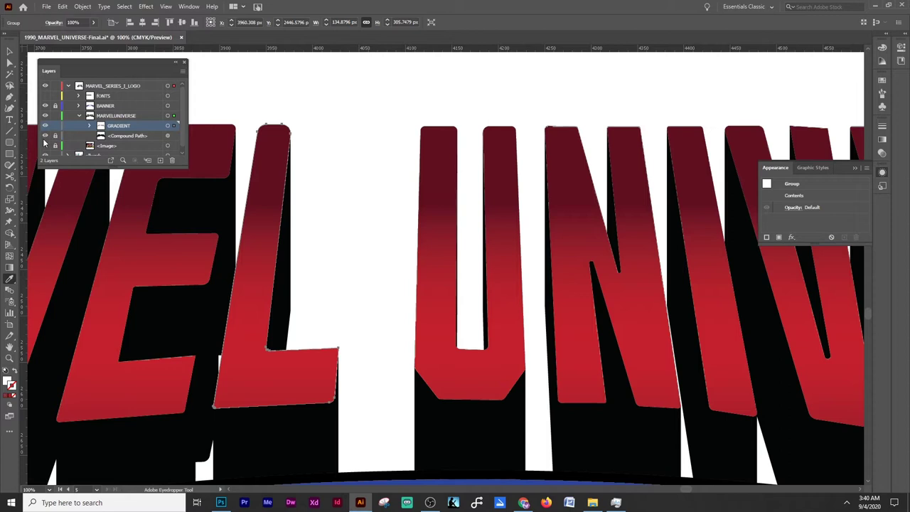
- Give the MARVEL UNIVERSE letters a black (000000) outline stroke
key("ctrl+minus")
key("ctrl+minus")
key("v")
left_click(882, 80)
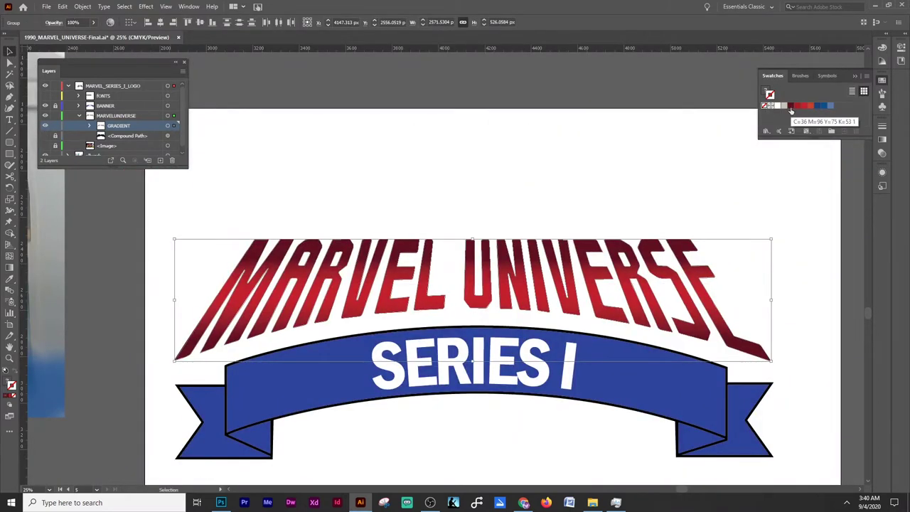
left_click(789, 107)
left_click(882, 92)
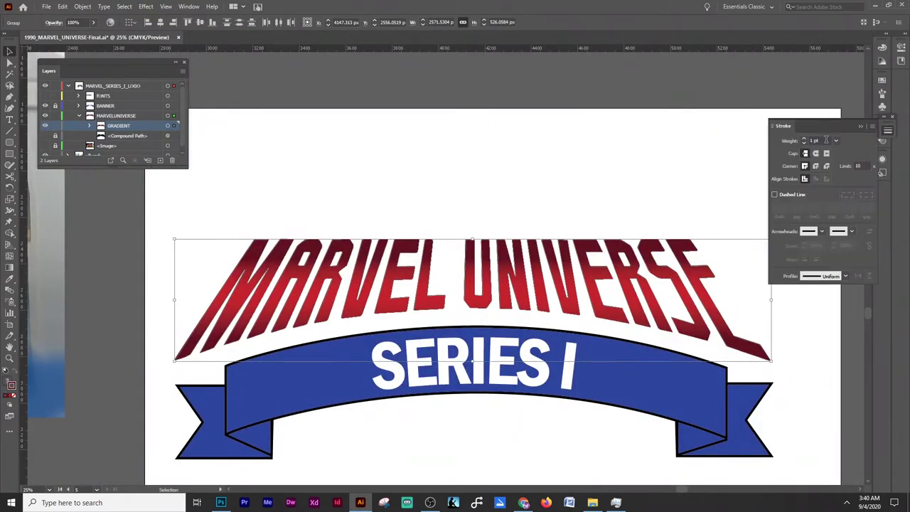
scroll(463, 278, "up", 9)
double_click(13, 391)
type("000000")
left_click(754, 192)
left_click(560, 187)
scroll(560, 186, "down", 3)
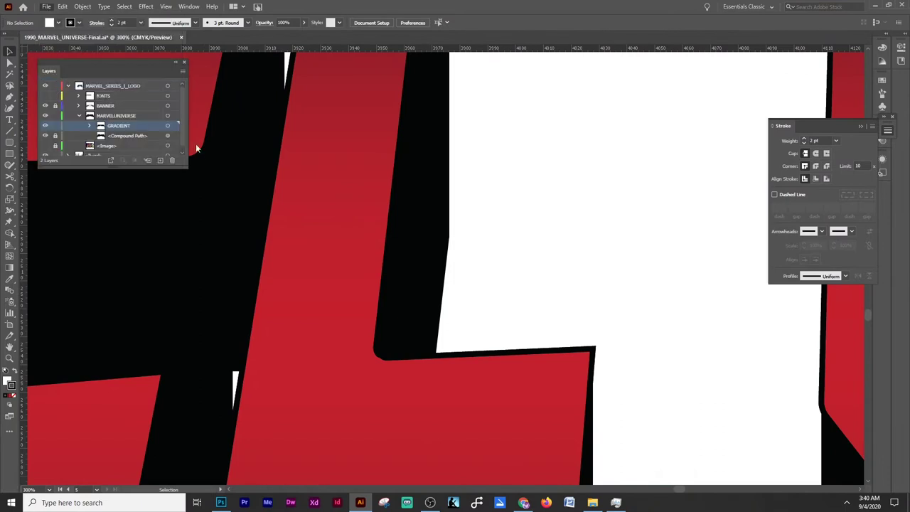
- Save the document with the whole logo in view and collapse the MARVELUNIVERSE layer
key("ctrl+s")
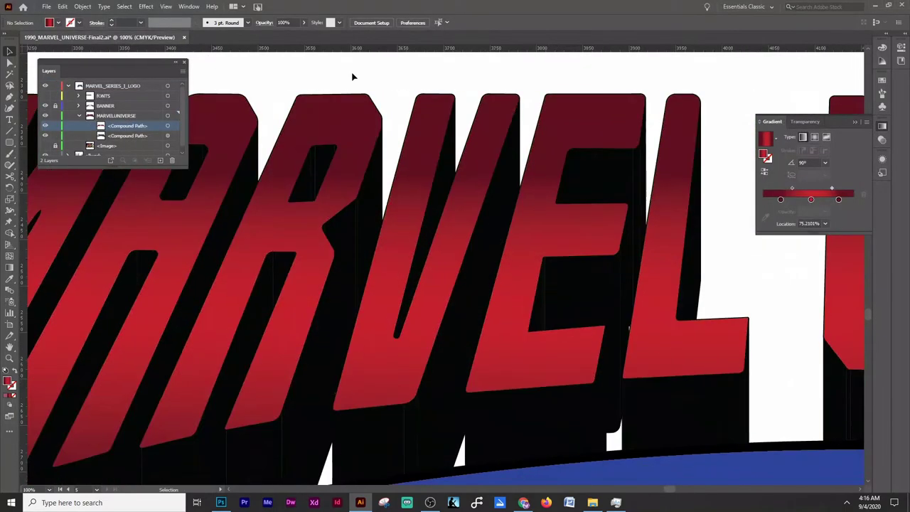
key("ctrl+minus")
scroll(597, 295, "up", 5)
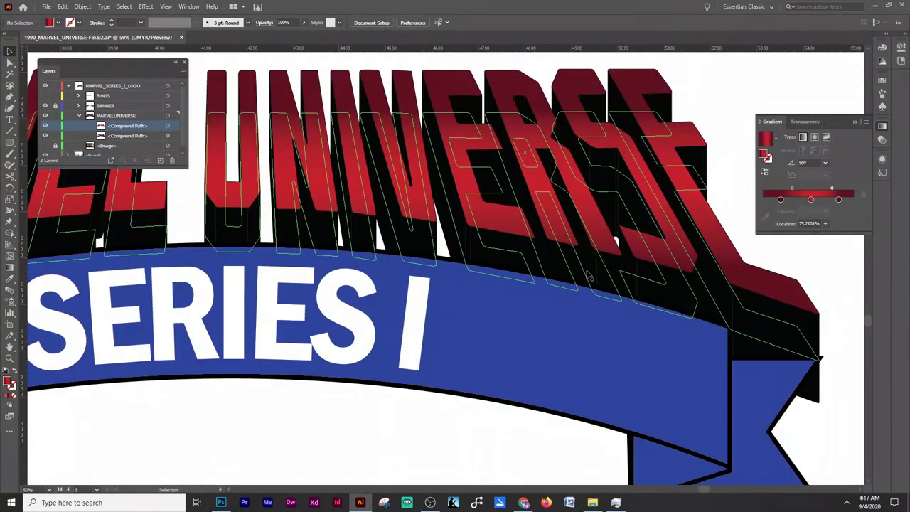
scroll(548, 317, "down", 5)
scroll(474, 166, "up", 1)
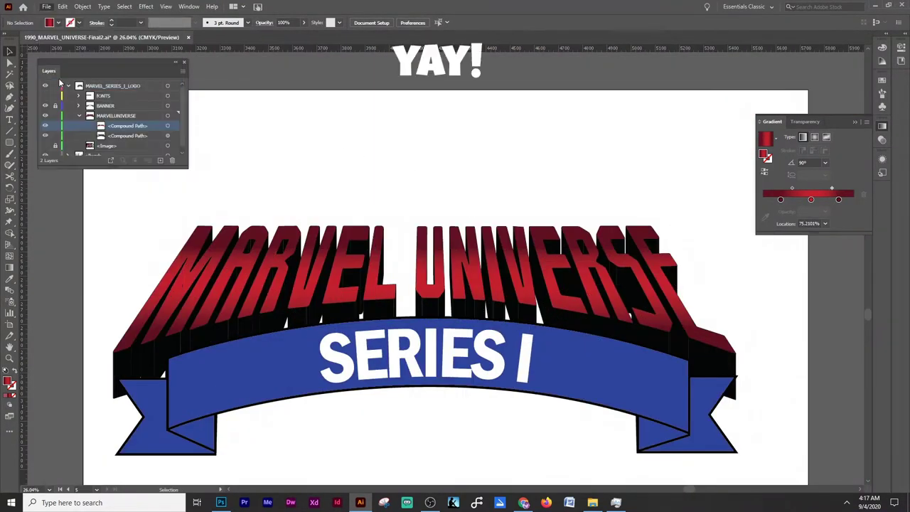
key("ctrl+s")
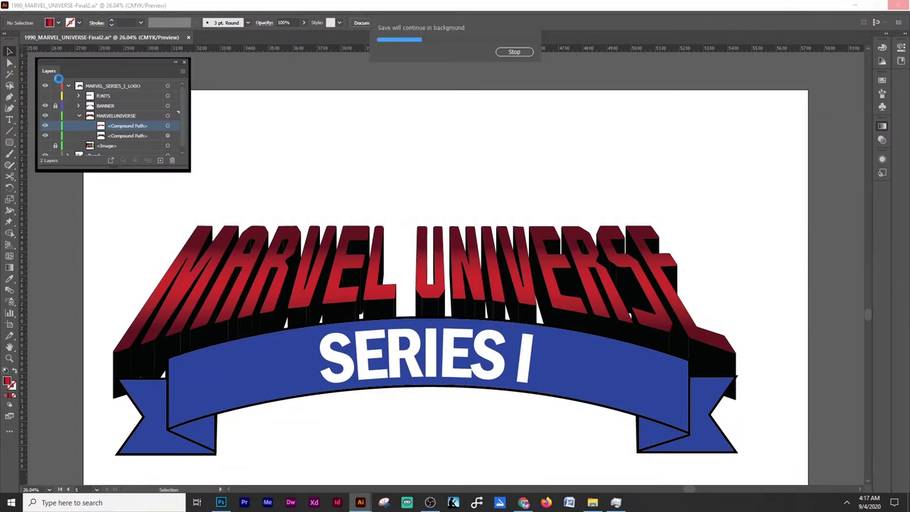
left_click(79, 115)
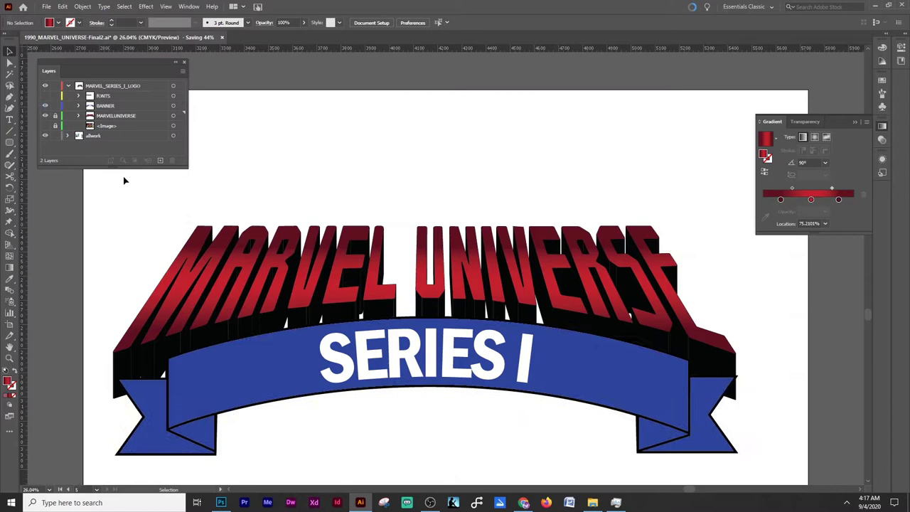
right_click(329, 375)
- Show the hidden card photo and fill the blue banner ribbon with a linear gradient
left_click(367, 396)
left_click(45, 126)
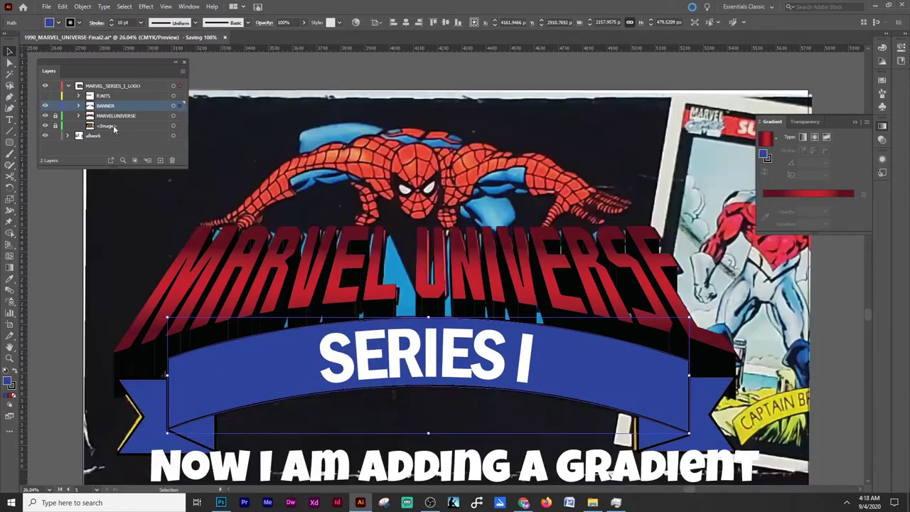
scroll(246, 302, "down", 1)
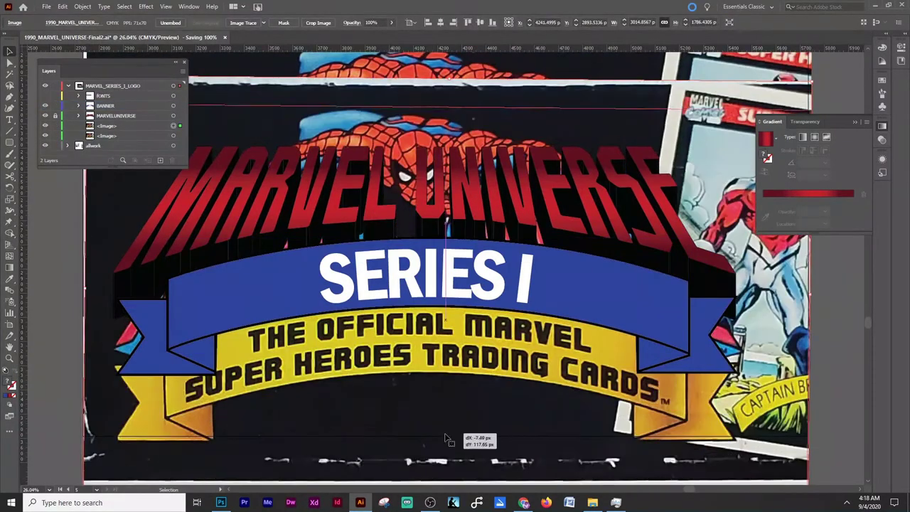
left_click(247, 302)
left_click(802, 136)
- Make the gradient stops blue and reposition the stops and midpoint
double_click(781, 211)
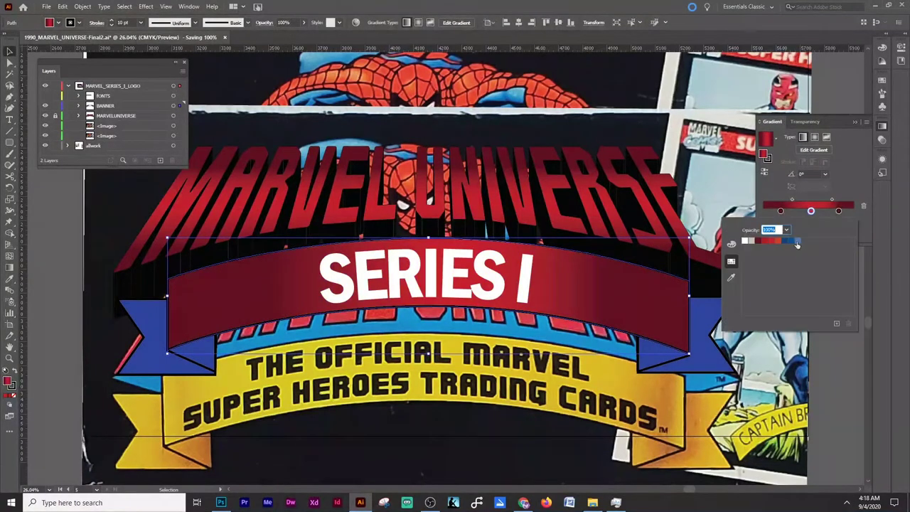
left_click(785, 240)
double_click(811, 210)
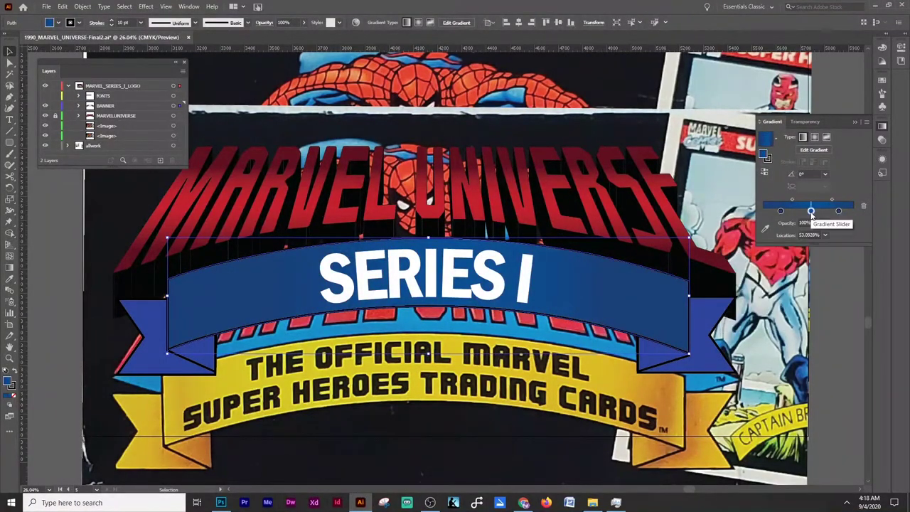
left_click(798, 240)
key("Escape")
mouse_move(811, 211)
left_mouse_down()
mouse_move(823, 222)
mouse_move(767, 213)
left_mouse_up()
mouse_move(838, 211)
left_mouse_down()
mouse_move(858, 214)
mouse_move(830, 205)
left_mouse_up()
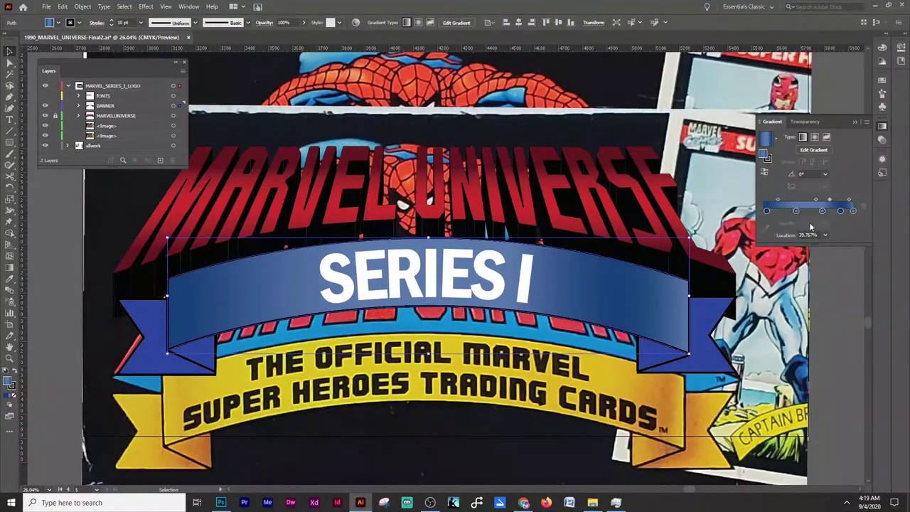
left_click_drag(767, 210, 770, 210)
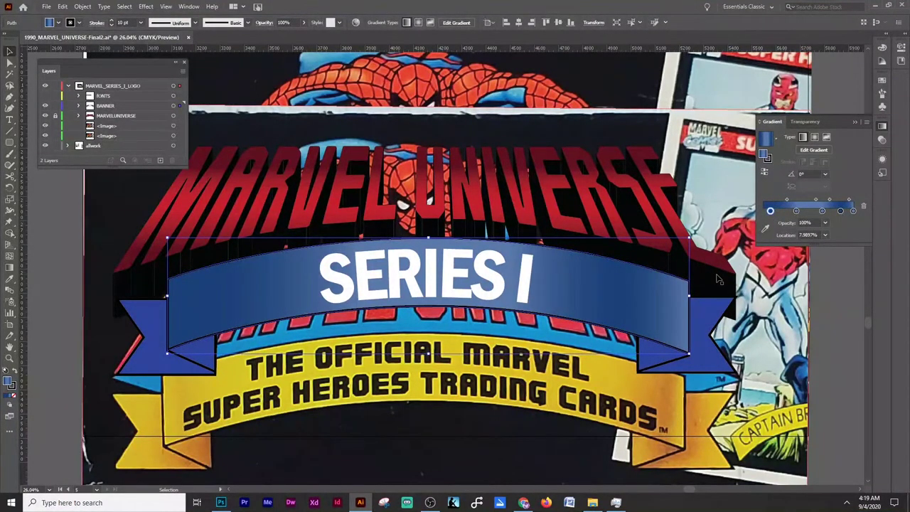
mouse_move(852, 203)
left_mouse_down()
mouse_move(828, 203)
mouse_move(836, 211)
left_mouse_up()
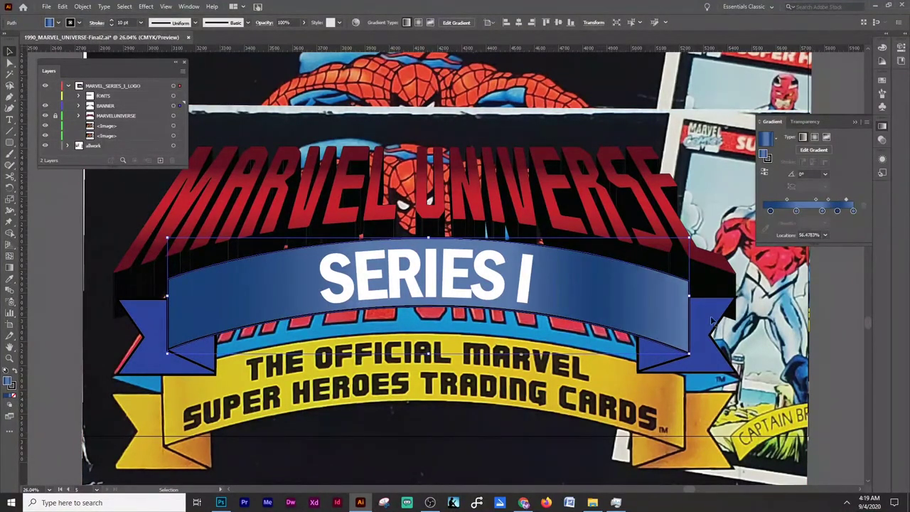
- Darken the first gradient stop's black value to 51%
left_click(73, 351)
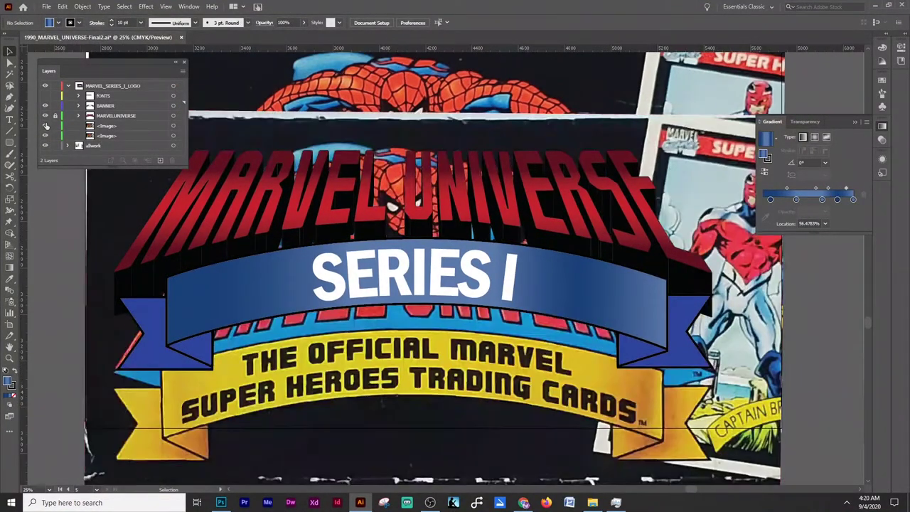
double_click(769, 199)
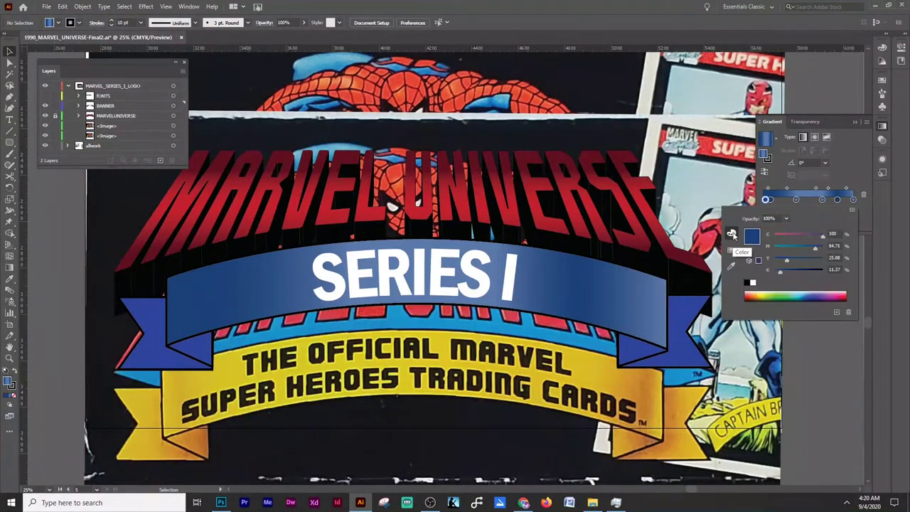
left_click(490, 277)
double_click(767, 211)
left_click_drag(782, 283, 791, 282)
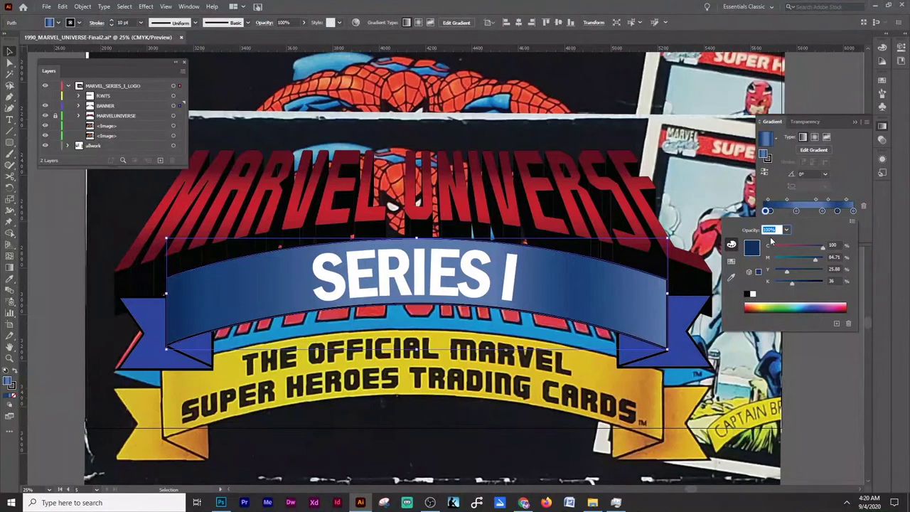
double_click(767, 211)
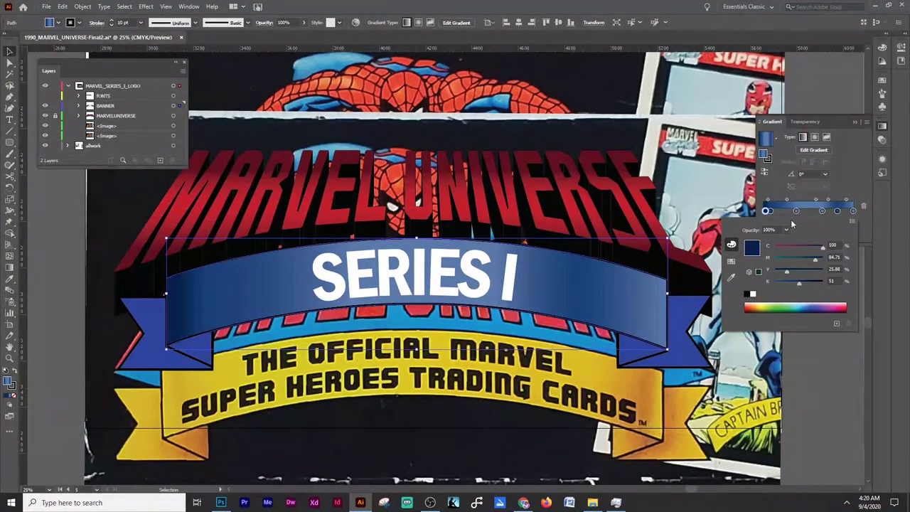
key("Escape")
left_click(489, 384)
left_click(189, 353)
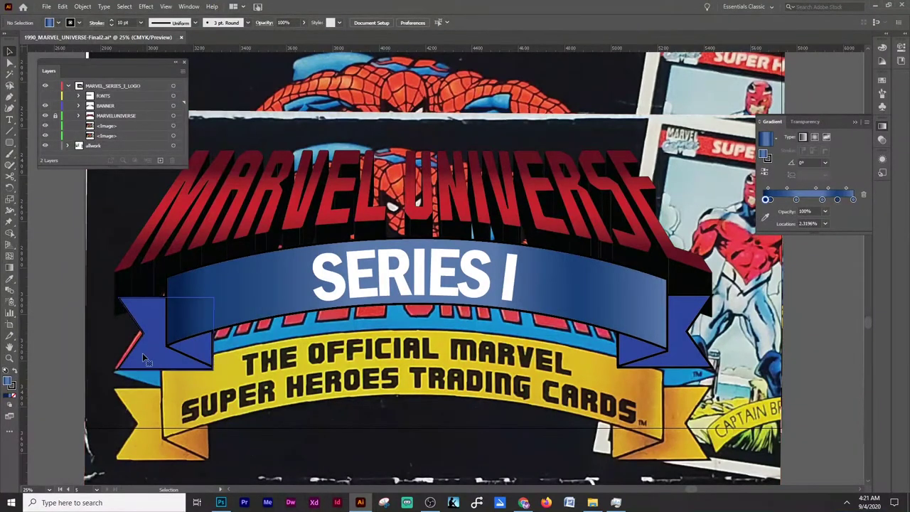
- Give the left ribbon end a blue gradient with extra stops removed and midpoint moved left
left_click(805, 193)
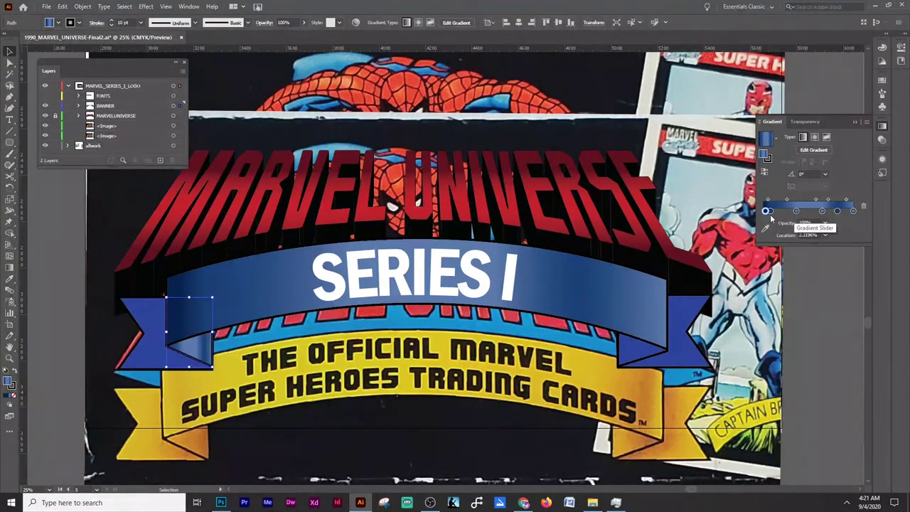
mouse_move(792, 213)
left_mouse_down()
mouse_move(787, 226)
mouse_move(854, 211)
left_mouse_up()
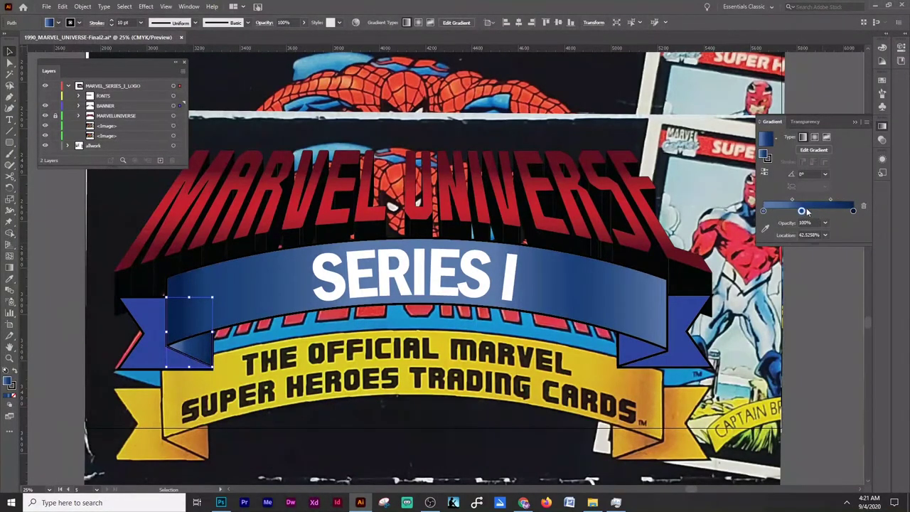
left_click_drag(808, 202, 788, 202)
- Give the right ribbon end the gradient with its angle reversed to 180°
left_click(640, 334)
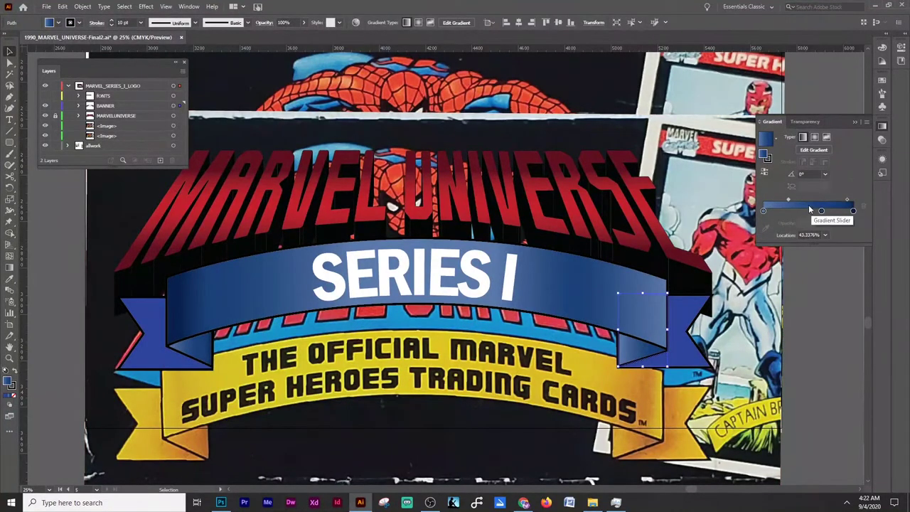
left_click(813, 150)
left_click(824, 162)
left_click(836, 302)
left_click(825, 162)
left_click(833, 258)
scroll(435, 268, "down", 1)
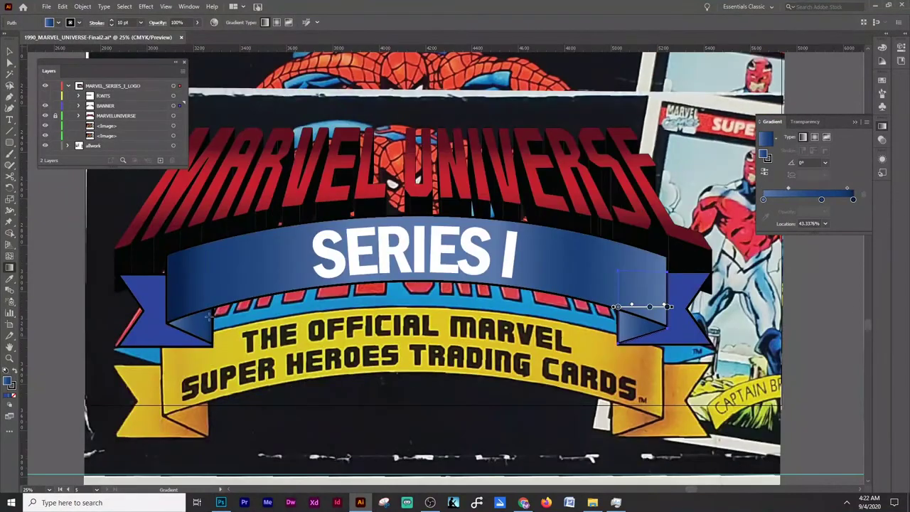
left_click(10, 51)
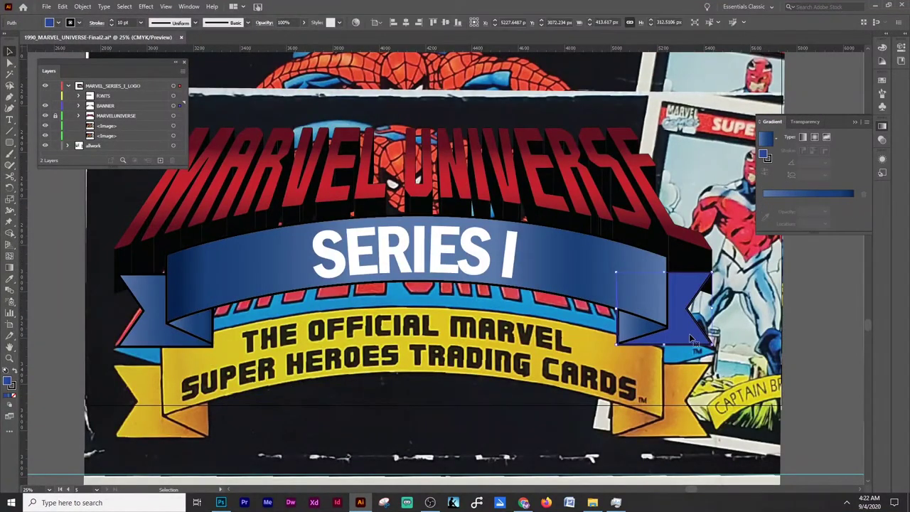
left_click(824, 195)
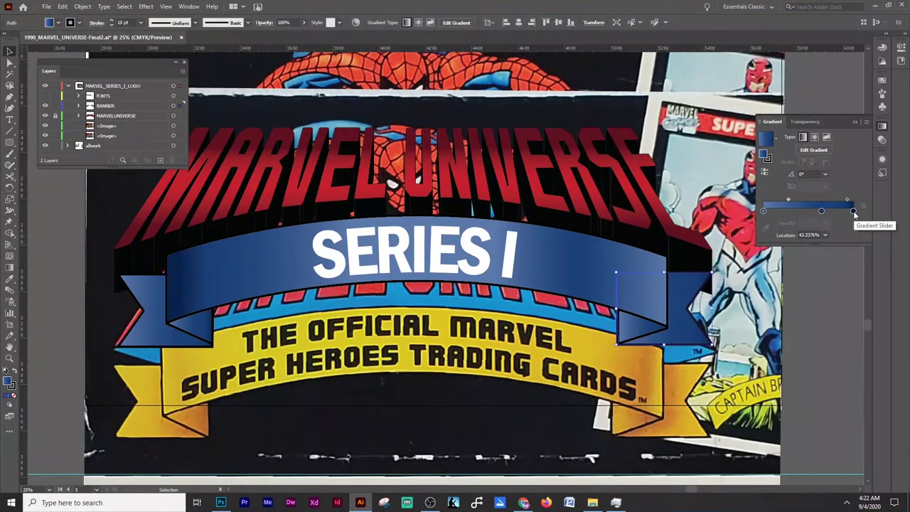
left_click(825, 173)
left_click(843, 184)
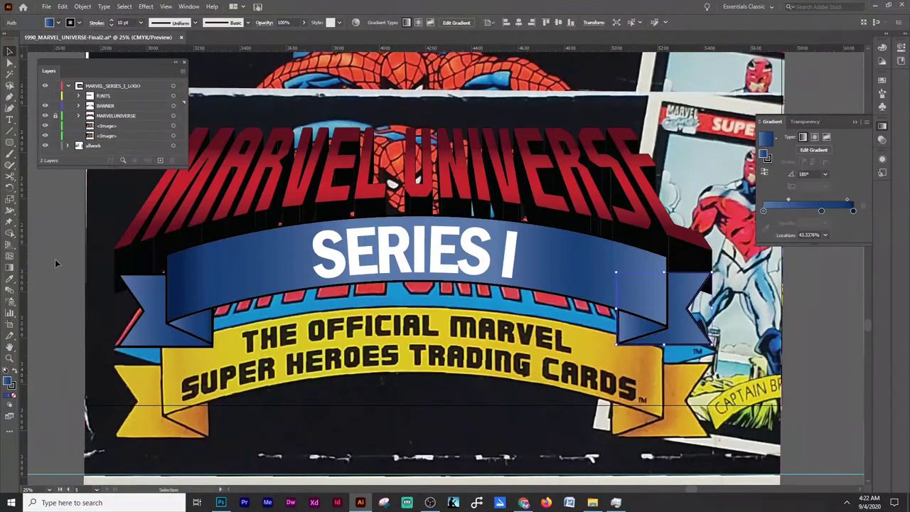
- Zoom out to the whole canvas and save the document
key("ctrl+minus")
key("ctrl+minus")
key("ctrl+minus")
left_click(46, 6)
left_click(92, 91)
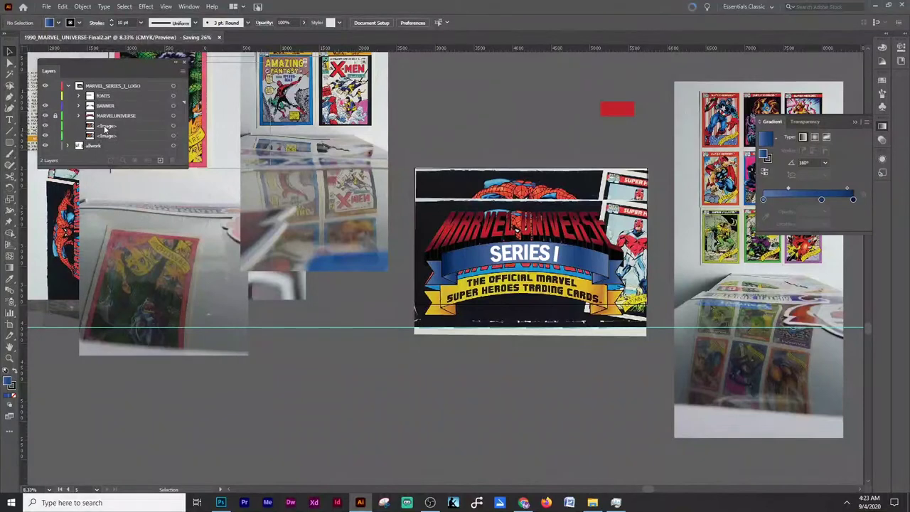
- Delete the card photo image layer from behind the logo
left_click(104, 129)
key("Delete")
key("ctrl+plus")
key("ctrl+plus")
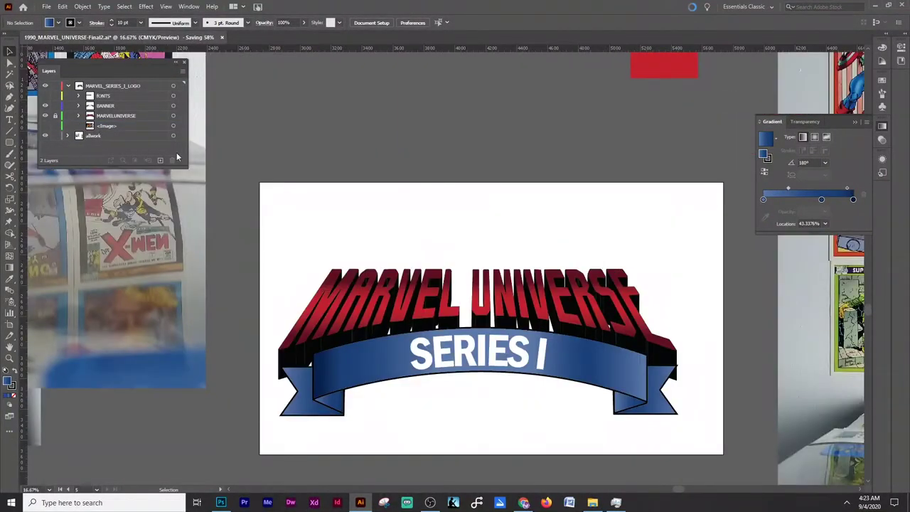
- Expand MARVELUNIVERSE and review the lettering's 3D Extrude & Bevel settings
left_click(79, 116)
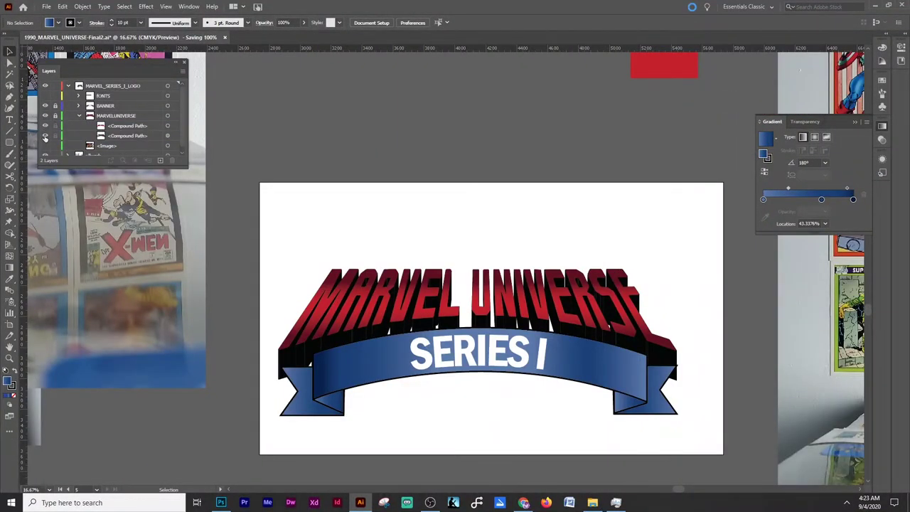
left_click(167, 135)
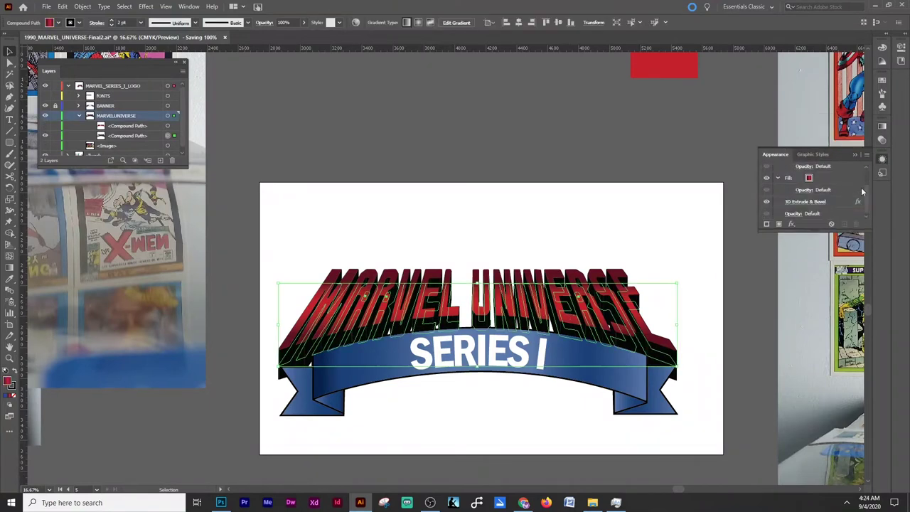
left_click(807, 202)
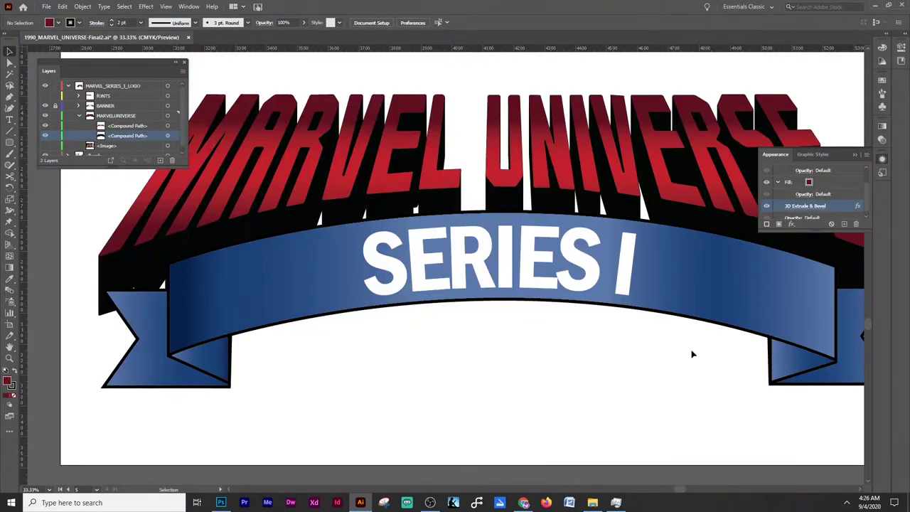
left_click(391, 259)
key("i")
key("v")
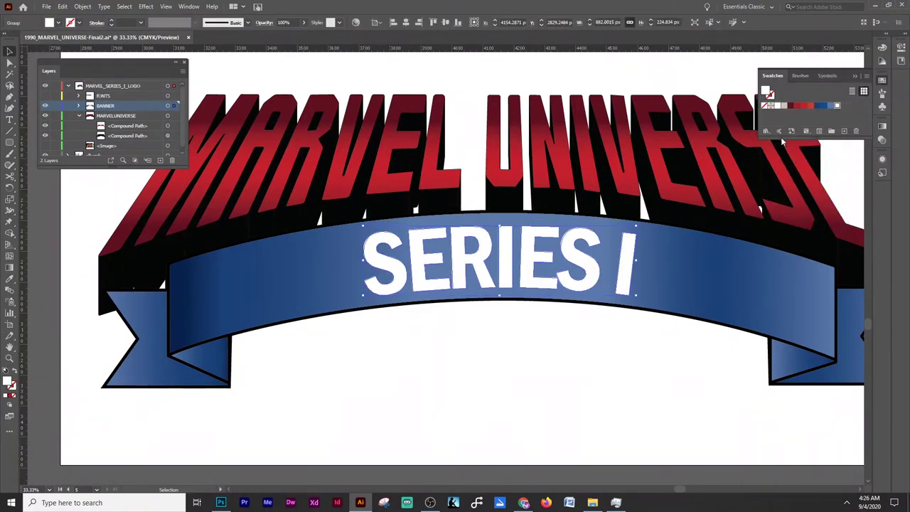
- Turn the SERIES I text fill back to white
double_click(9, 382)
key("Return")
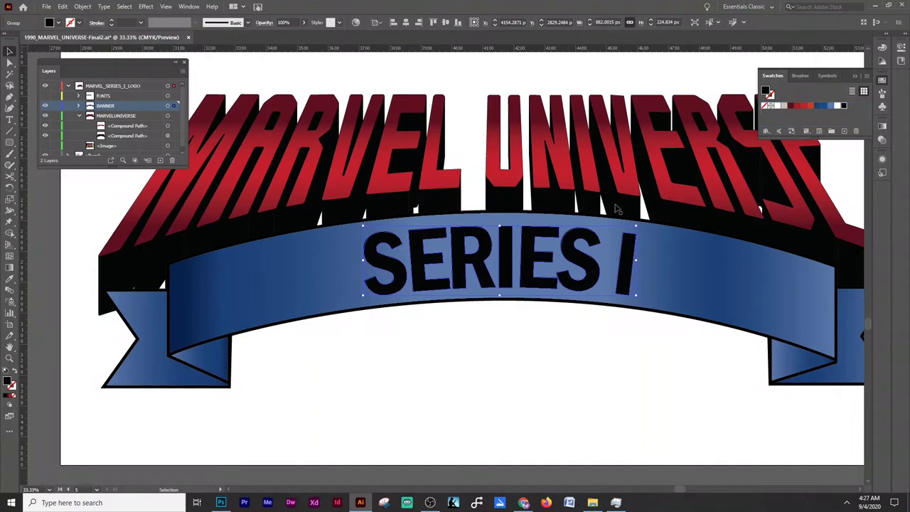
left_click(837, 105)
left_click(421, 359)
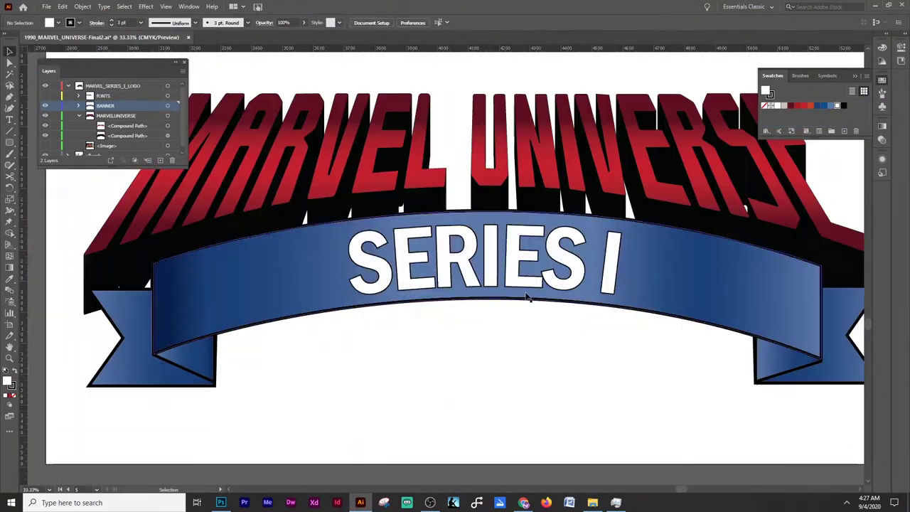
left_click(526, 284)
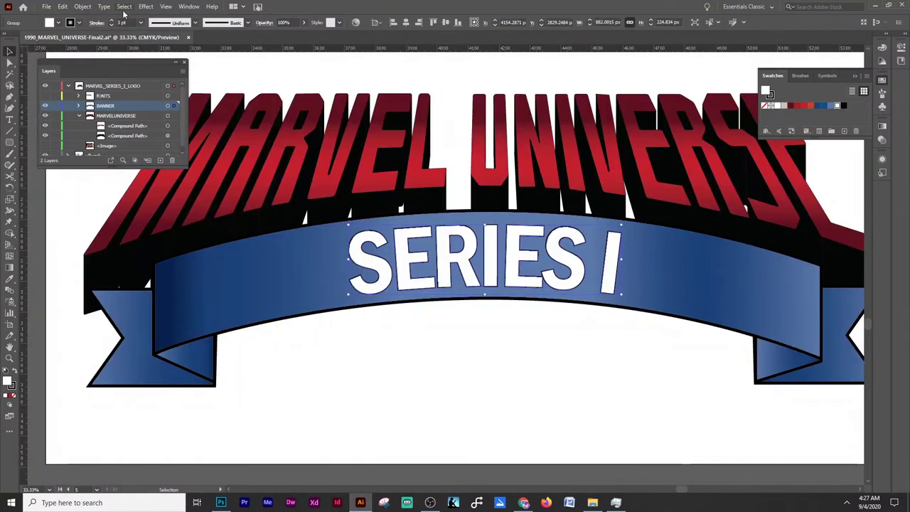
scroll(340, 420, "down", 1)
left_click(375, 284)
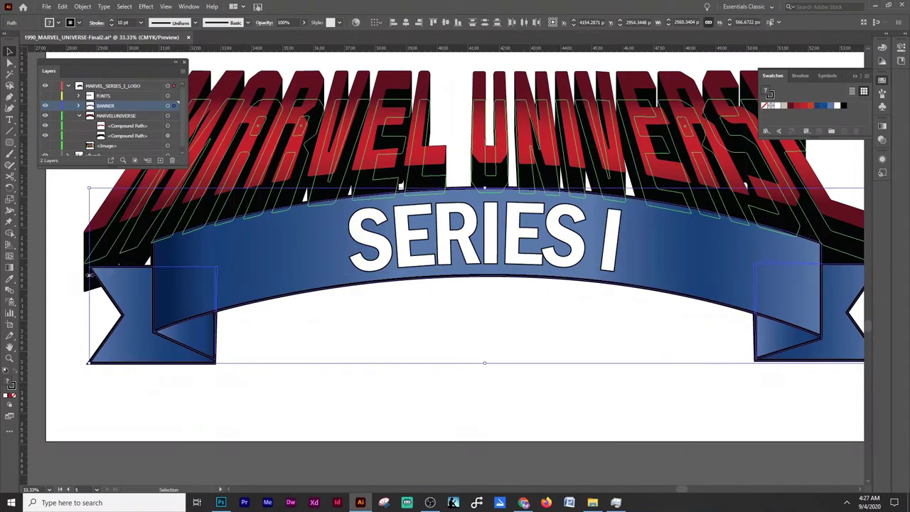
- Add a Multiply 75% drop shadow, 7 px offsets and 5 px blur, to all artwork
key("ctrl+a")
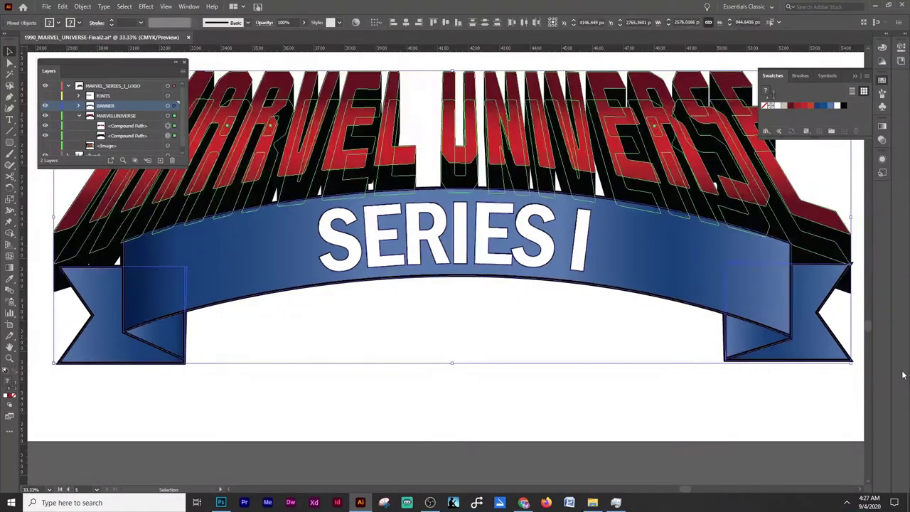
left_click(145, 6)
left_click(170, 32)
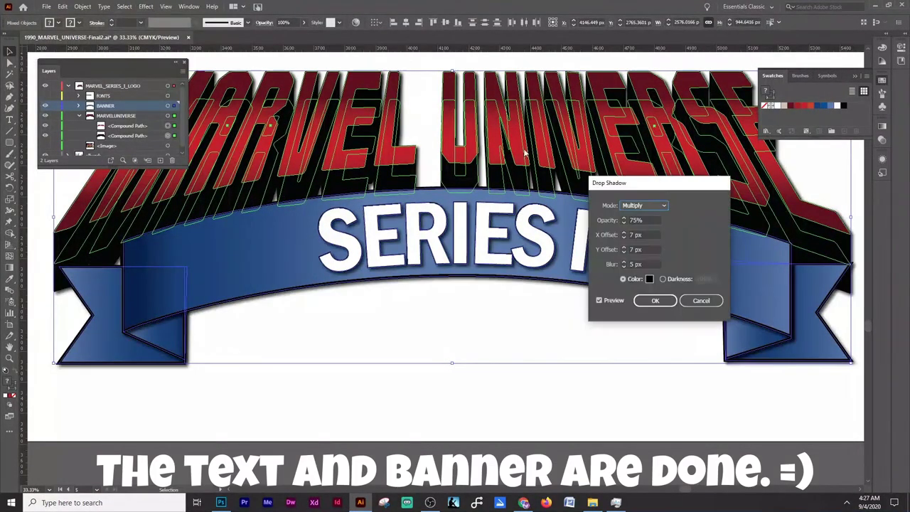
left_click(650, 300)
left_click(627, 370)
scroll(628, 393, "down", 1)
scroll(628, 394, "up", 3)
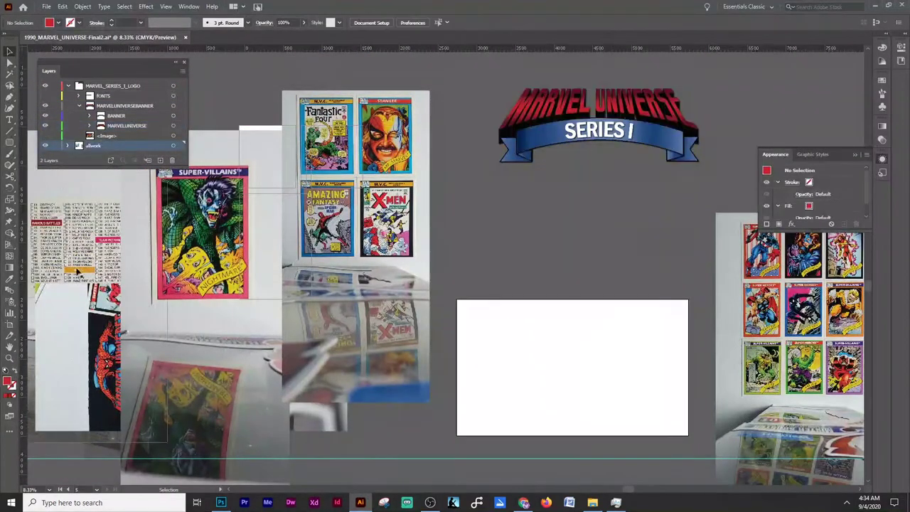
- Widen the logo's artboard on both sides to enclose the whole logo
key("v")
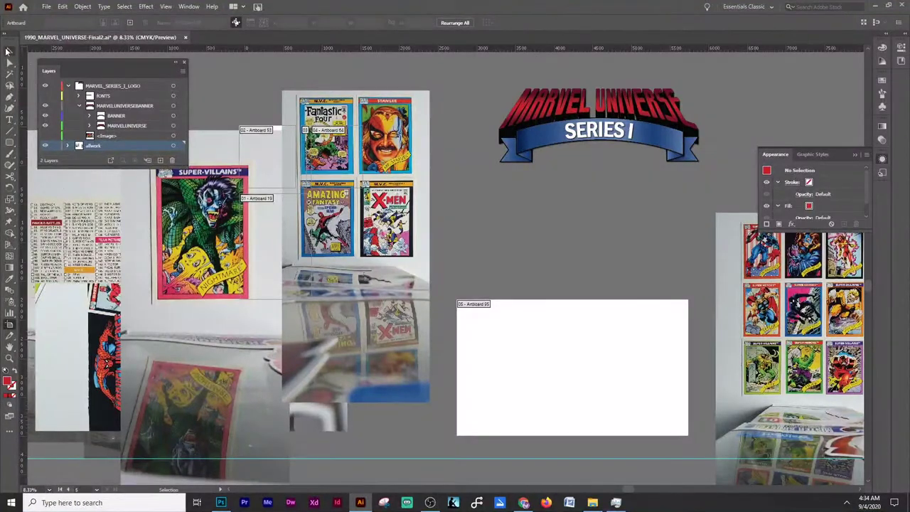
mouse_move(489, 81)
left_mouse_down()
mouse_move(598, 147)
mouse_move(600, 166)
left_mouse_up()
key("shift+o")
left_click_drag(701, 126, 707, 126)
left_click_drag(498, 126, 492, 127)
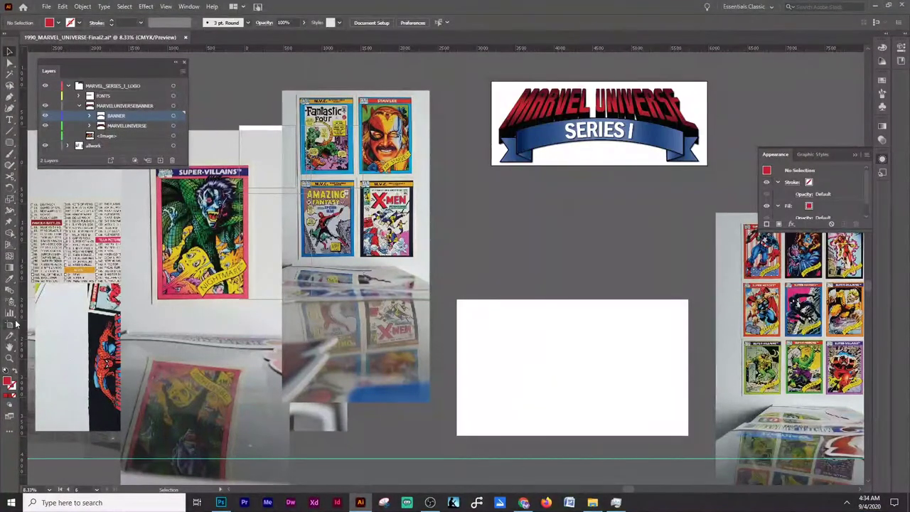
- Delete the empty white artboard
left_click(473, 391)
key("Delete")
left_click(46, 7)
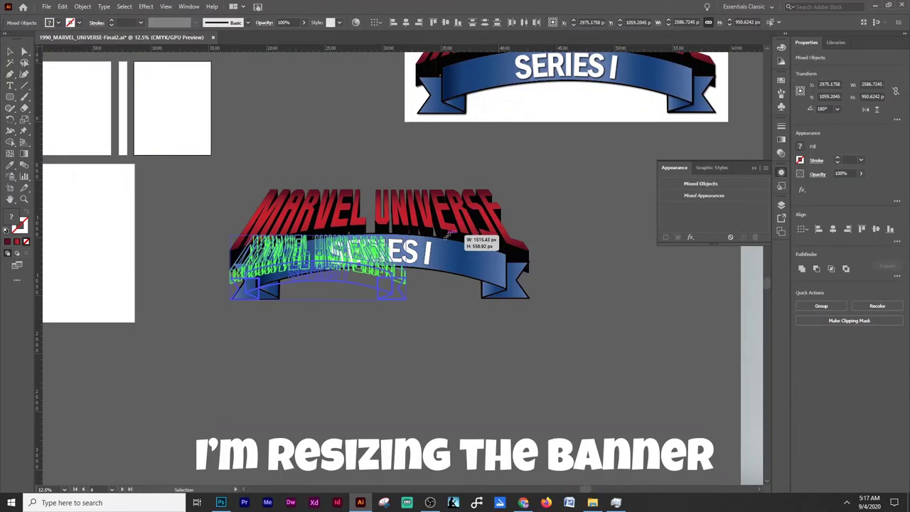
- Shrink the logo, then enlarge it to span the first insert page's width
mouse_move(531, 190)
left_mouse_down()
mouse_move(359, 253)
mouse_move(163, 71)
left_mouse_up()
scroll(300, 215, "left", 2)
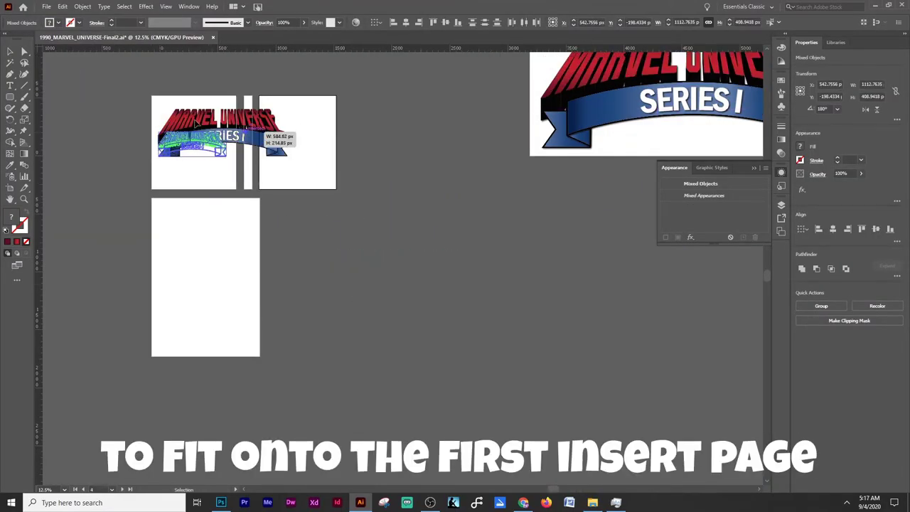
key("ctrl+equal")
key("ctrl+equal")
key("ctrl+equal")
left_click_drag(249, 156, 264, 142)
scroll(264, 142, "left", 4)
left_click_drag(189, 222, 187, 225)
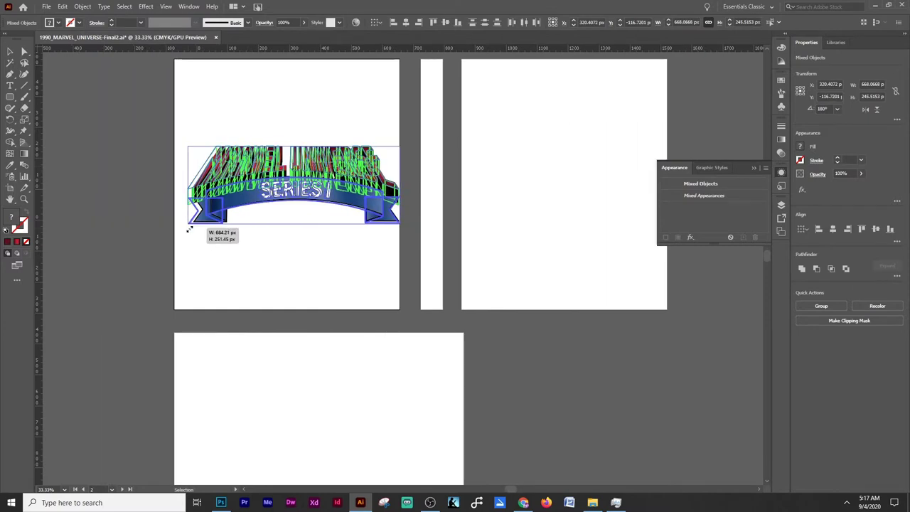
key("ctrl+shift+a")
key("ctrl+equal")
left_click(313, 171)
left_click_drag(609, 345, 382, 254)
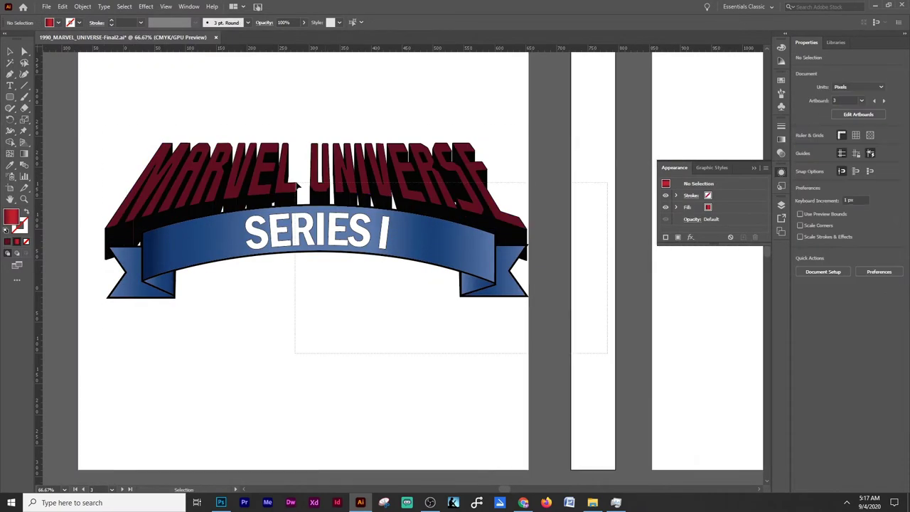
- Apply an Effect > Stylize > Drop Shadow to the whole logo group
left_click_drag(607, 369, 606, 368)
left_click(146, 7)
left_click(270, 121)
left_click(654, 301)
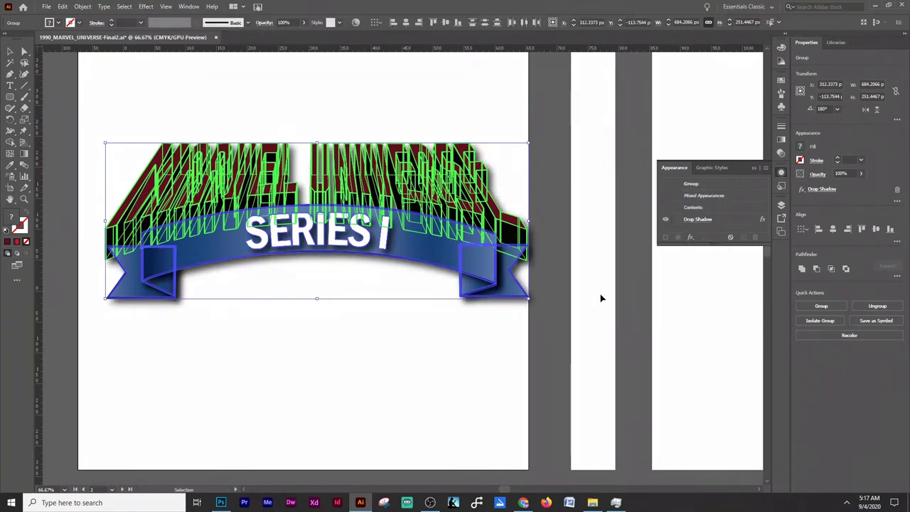
left_click(602, 298)
- Soften the logo's drop shadow to 40% opacity, keeping the Multiply blend mode
left_click(478, 274)
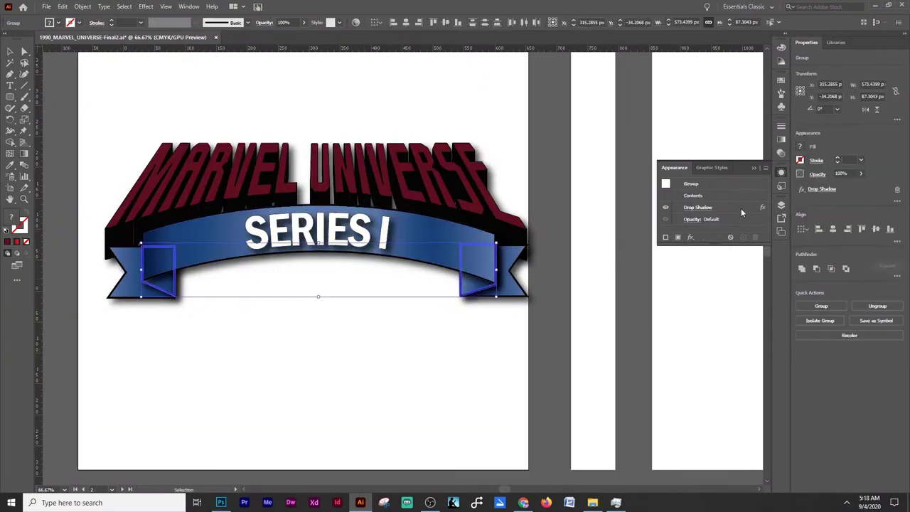
left_click(741, 211)
left_click(664, 205)
left_click(639, 228)
left_click(649, 235)
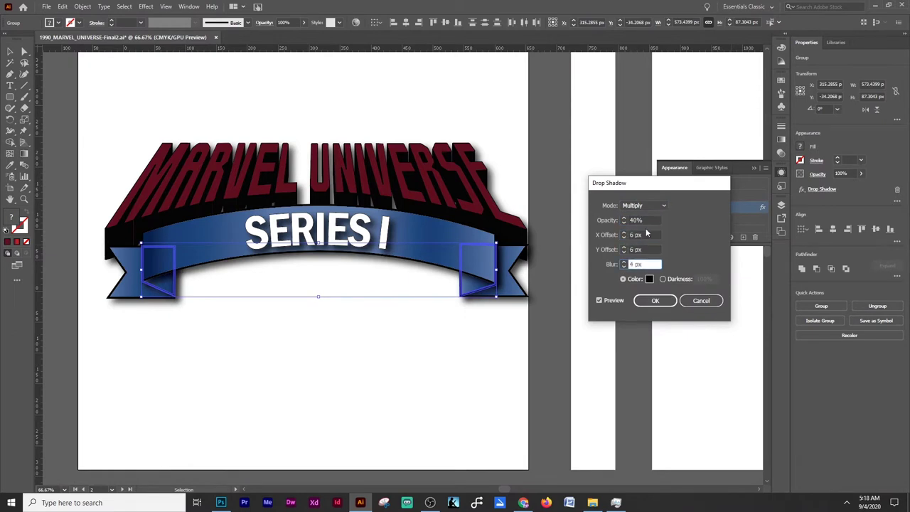
key("Return")
- Check the drop shadow settings on the banner and ribbon-end pieces
left_click(400, 276)
left_click(737, 208)
left_click(654, 300)
left_click(446, 341)
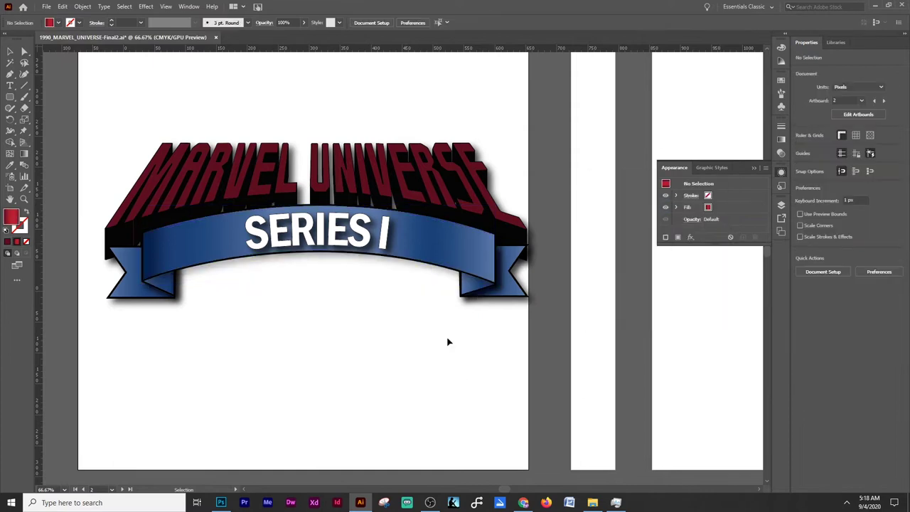
left_click(478, 274)
left_click(698, 207)
left_click(650, 301)
left_click(427, 372)
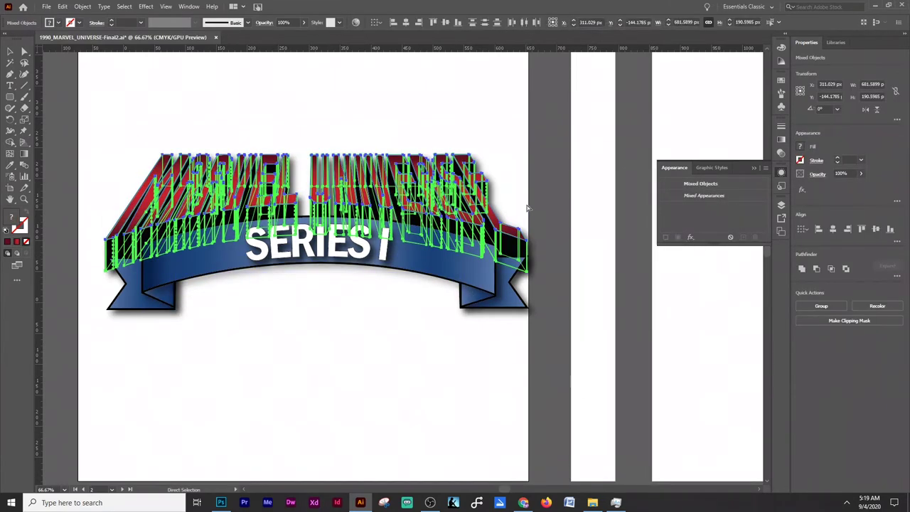
- Bring the blue banner forward in front of the MARVEL UNIVERSE title
left_click(135, 284)
left_click(455, 185, "shift")
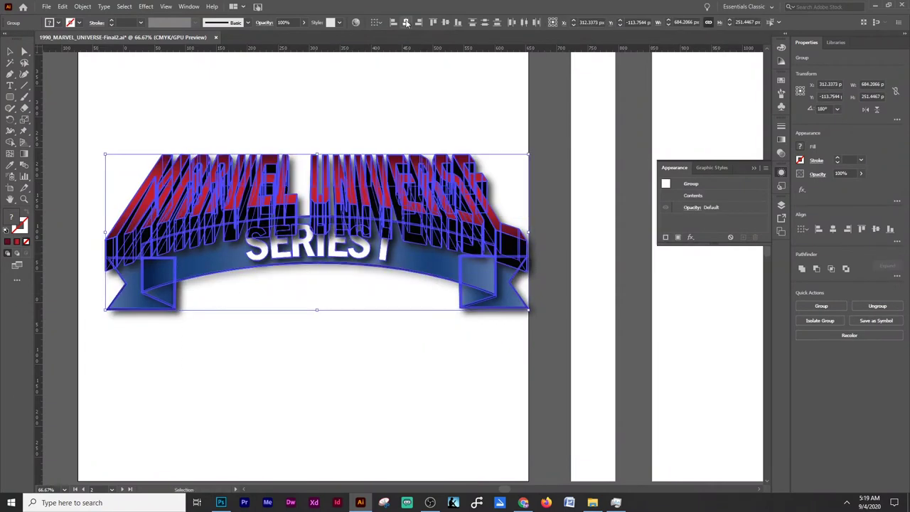
left_click(347, 120)
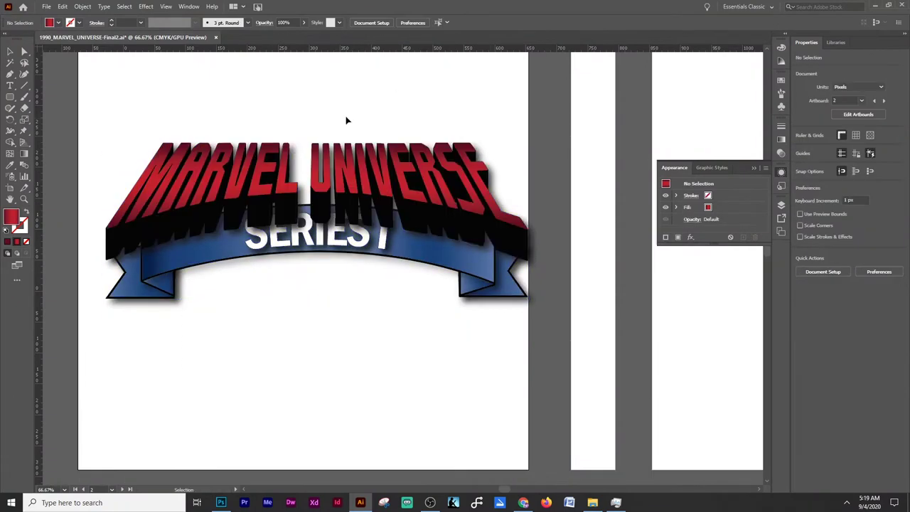
right_click(406, 248)
left_click(538, 367)
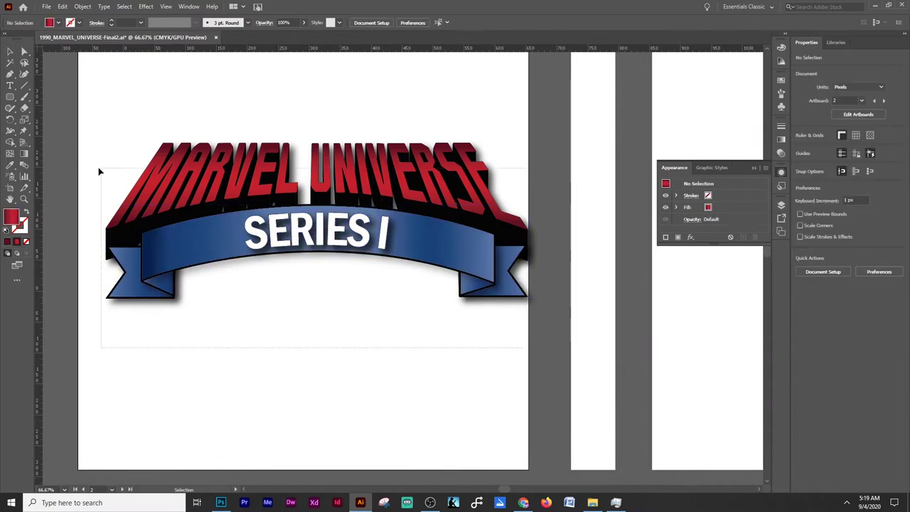
left_click(389, 96)
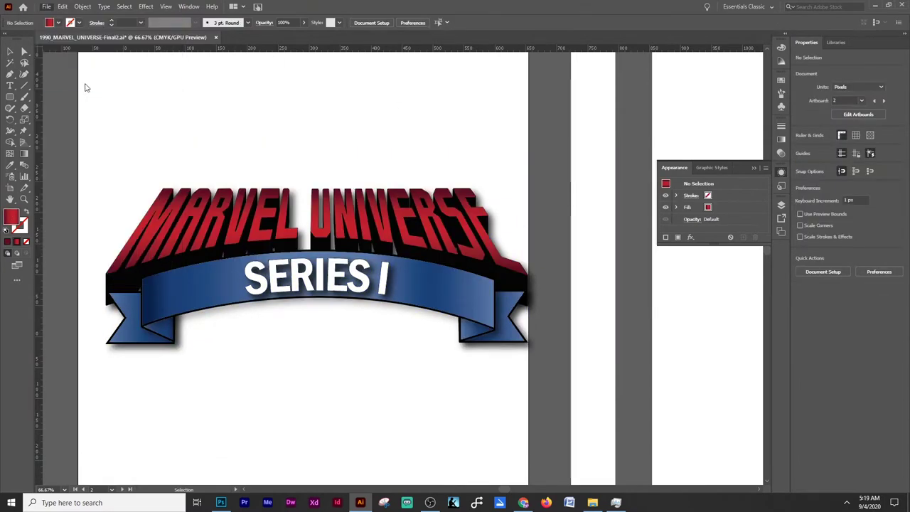
- Save the file and centre the whole logo horizontally on the page
key("ctrl+s")
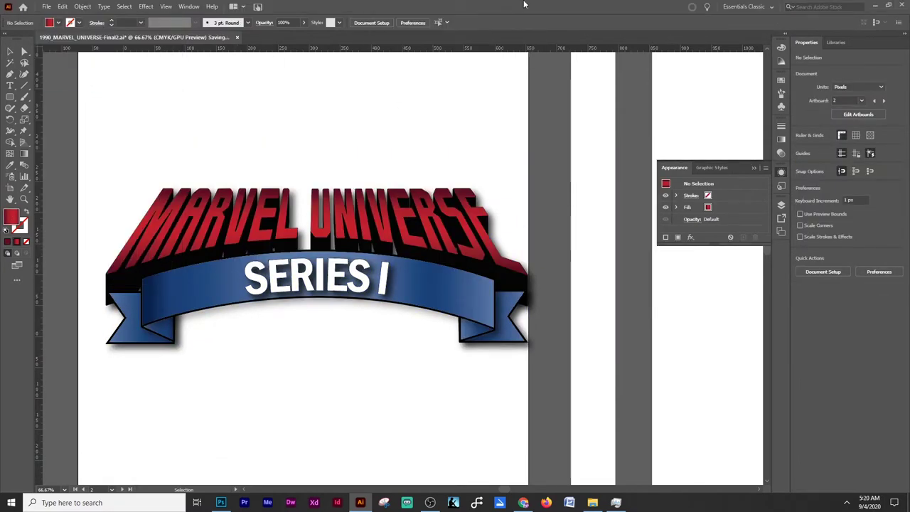
left_click_drag(155, 145, 561, 411)
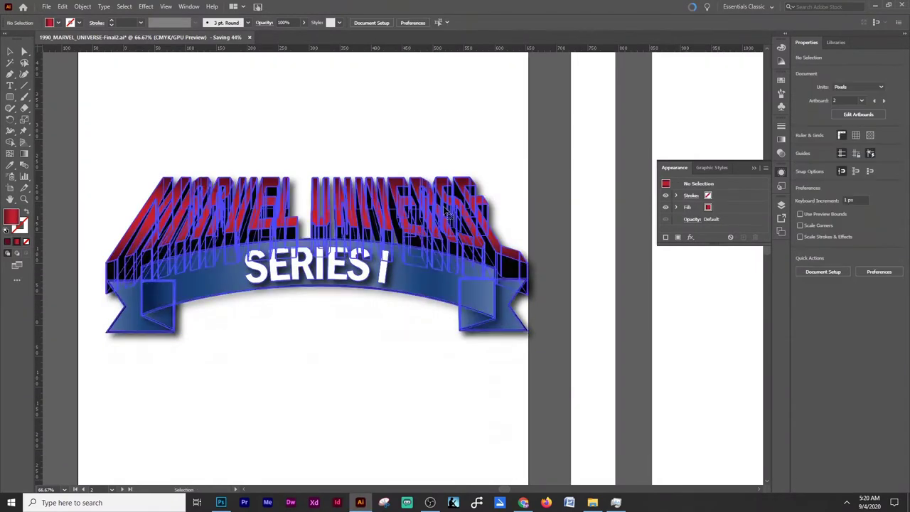
left_click(384, 23)
left_click(406, 23)
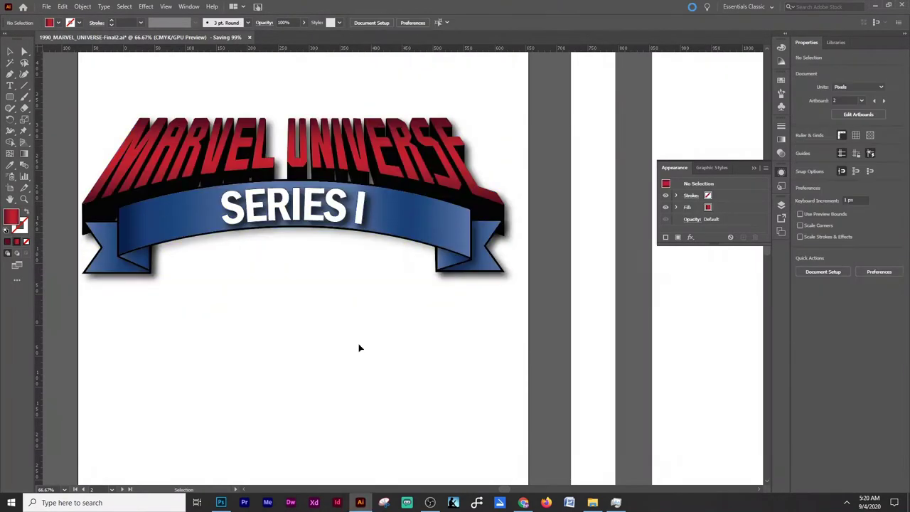
left_click(543, 192)
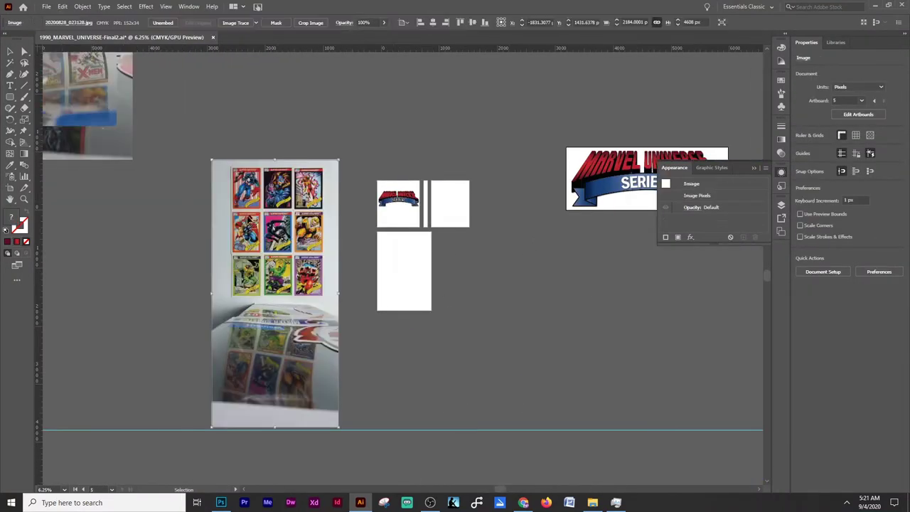
- Move Layer 11 into the CAPTAIN_AMERICA layer and make it active
left_click(418, 242)
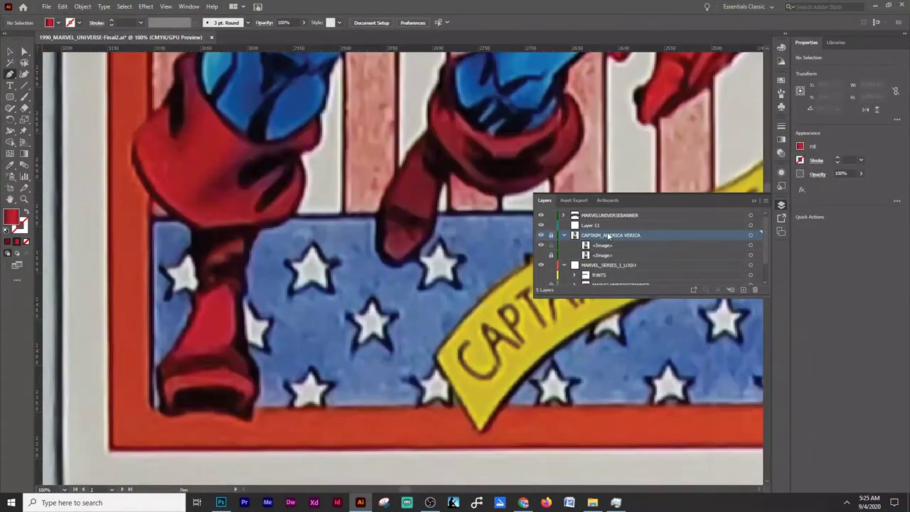
left_click(601, 226)
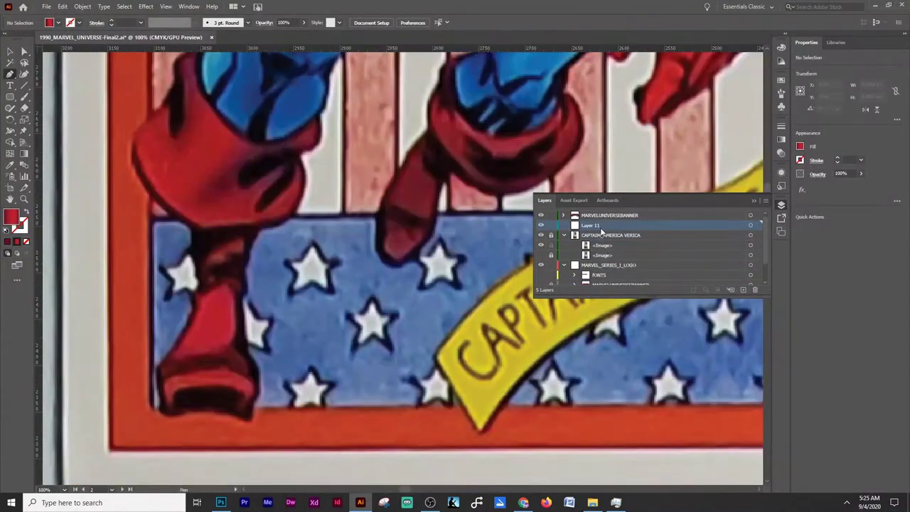
left_click_drag(633, 235, 608, 236)
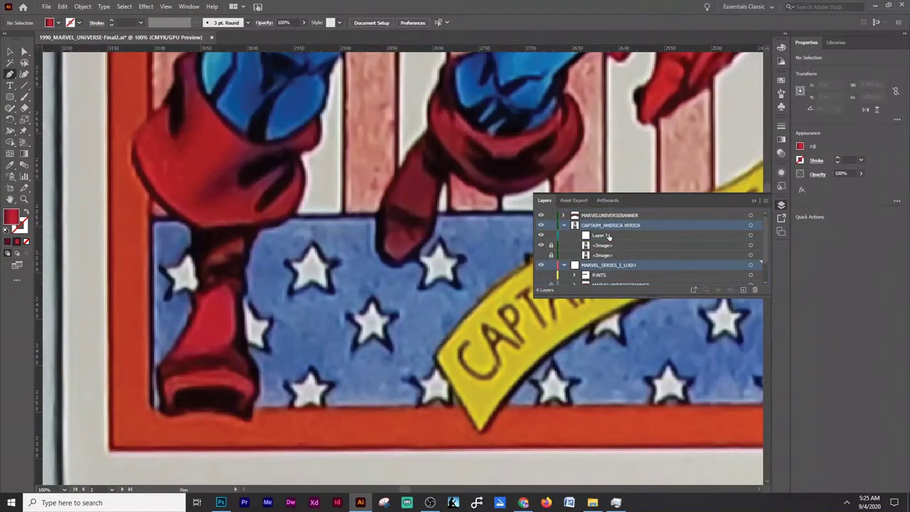
left_click(608, 235)
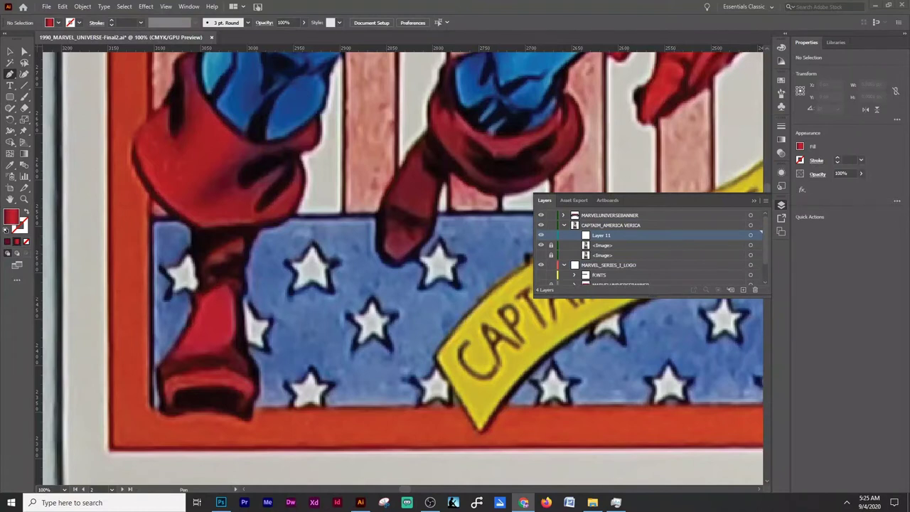
scroll(159, 403, "up", 1)
scroll(160, 403, "up", 1)
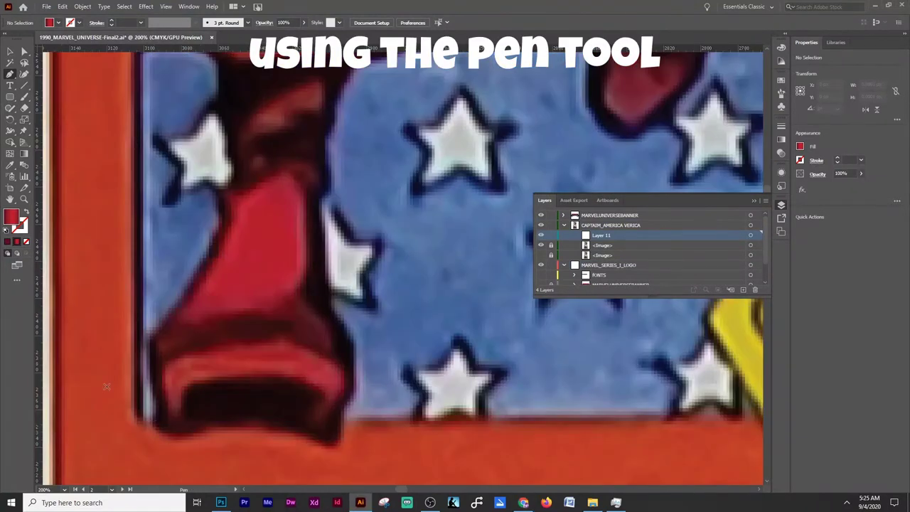
- Start a Pen path at the boot's left edge with white stroke and no fill
left_click(154, 413)
scroll(150, 356, "up", 1)
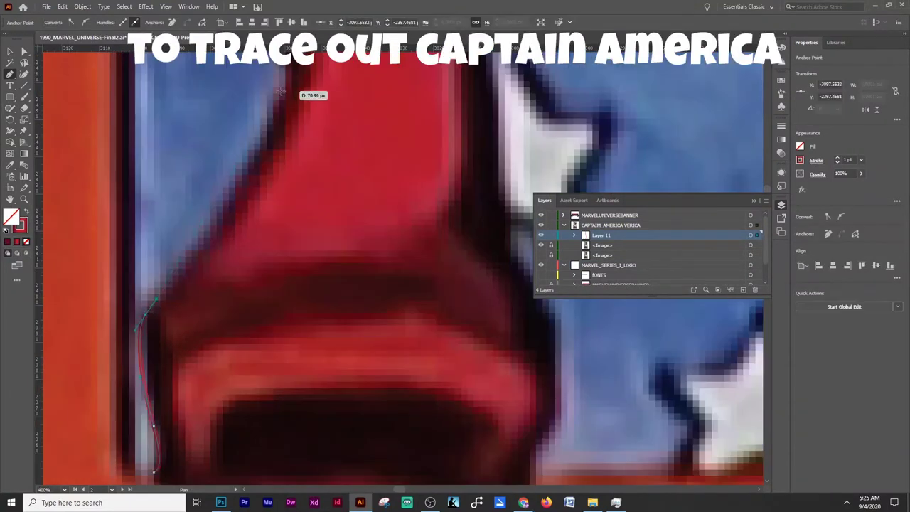
left_click(781, 126)
scroll(581, 225, "up", 1)
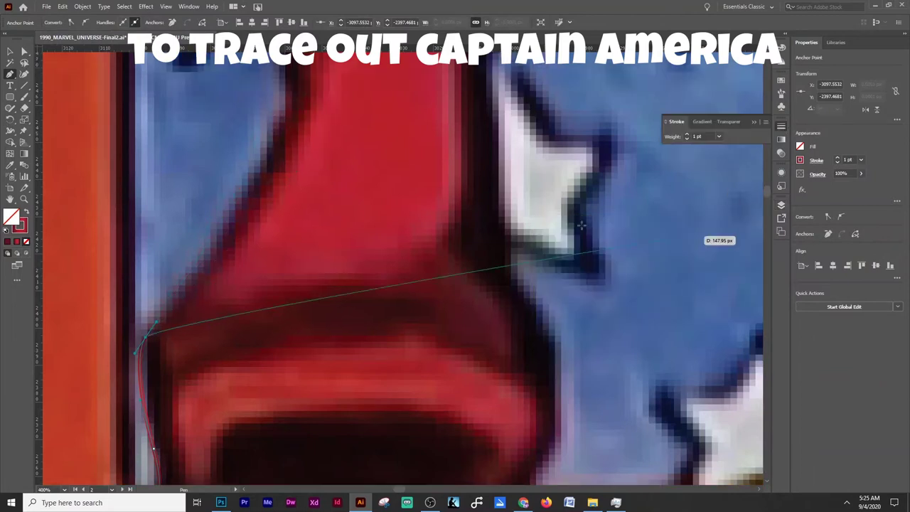
left_click(781, 80)
left_click(26, 241)
scroll(213, 285, "up", 2)
scroll(284, 249, "down", 1)
- Add curved anchors along the boot's edge toward the star's corner
mouse_move(286, 250)
left_mouse_down()
mouse_move(289, 194)
mouse_move(287, 232)
left_mouse_up()
scroll(331, 240, "down", 3)
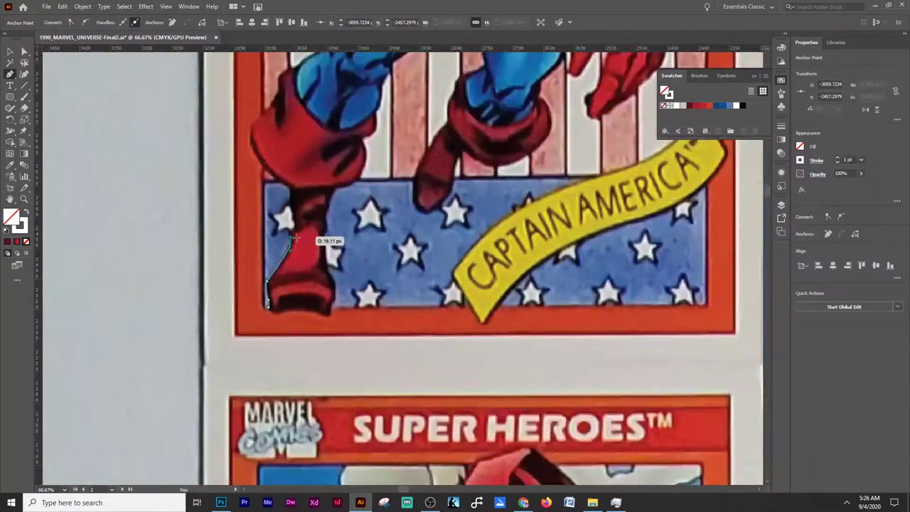
scroll(234, 228, "up", 5)
scroll(206, 213, "down", 1)
scroll(227, 256, "down", 1)
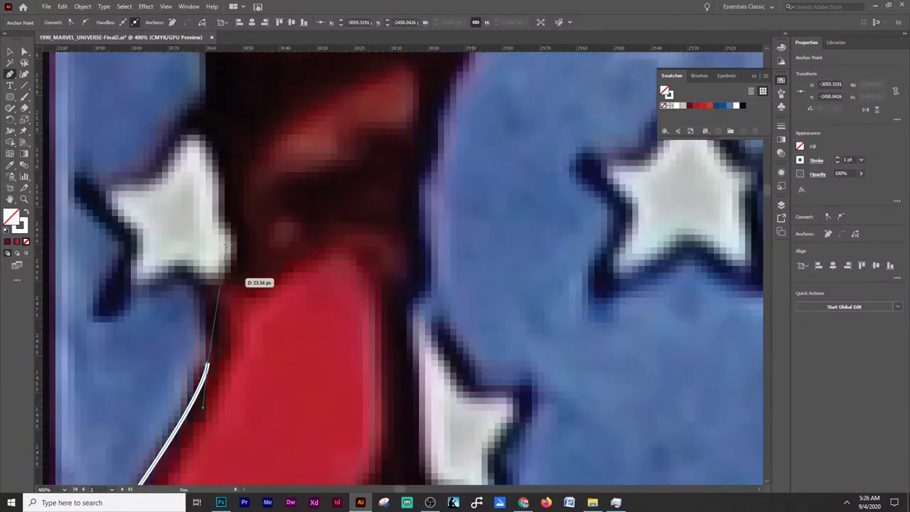
scroll(256, 265, "down", 2)
scroll(253, 264, "up", 4)
mouse_move(194, 226)
left_mouse_down()
mouse_move(205, 207)
mouse_move(210, 132)
left_mouse_up()
scroll(214, 91, "down", 2)
scroll(213, 175, "up", 2)
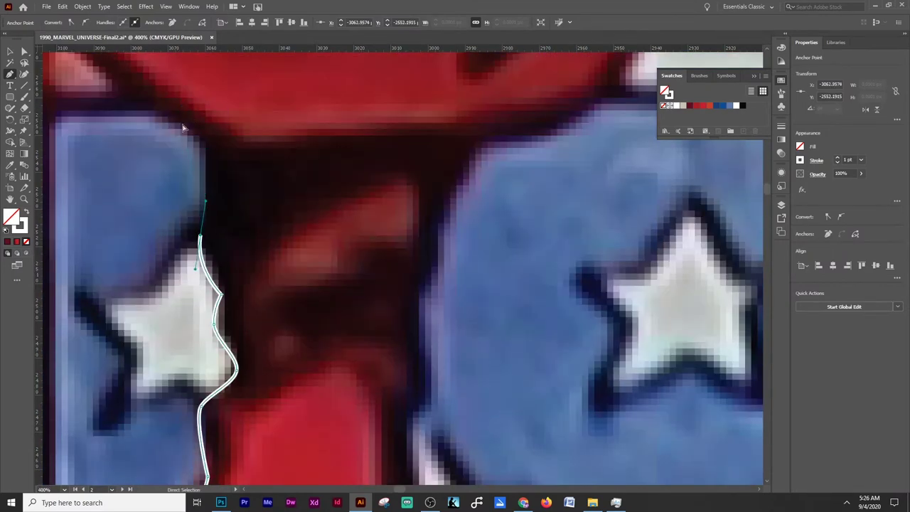
- Trace anchors up the red boot's edge to its top
scroll(148, 111, "down", 3)
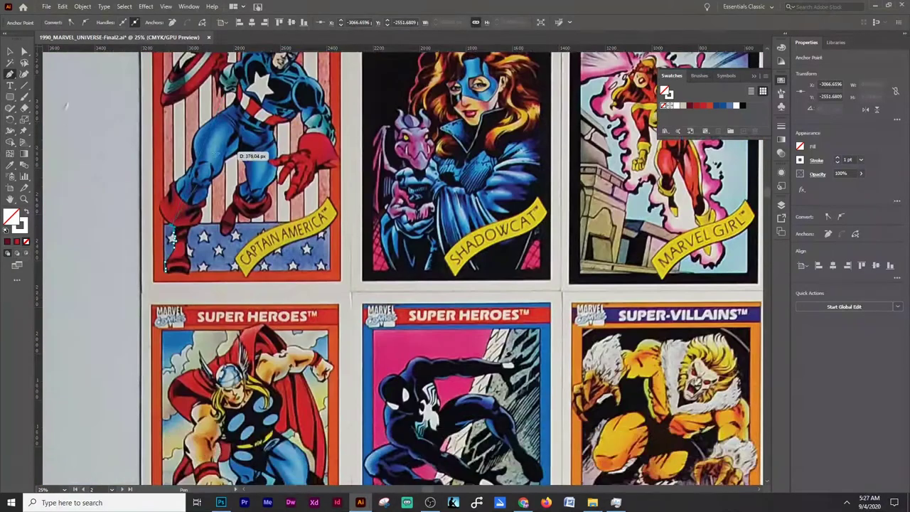
scroll(99, 264, "up", 3)
left_click(80, 245)
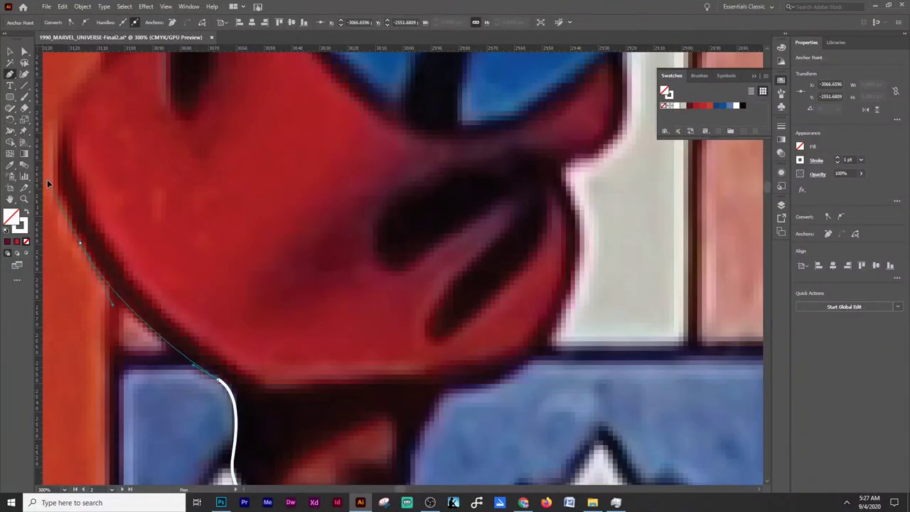
left_click(61, 107)
scroll(187, 106, "up", 5)
scroll(183, 110, "up", 1)
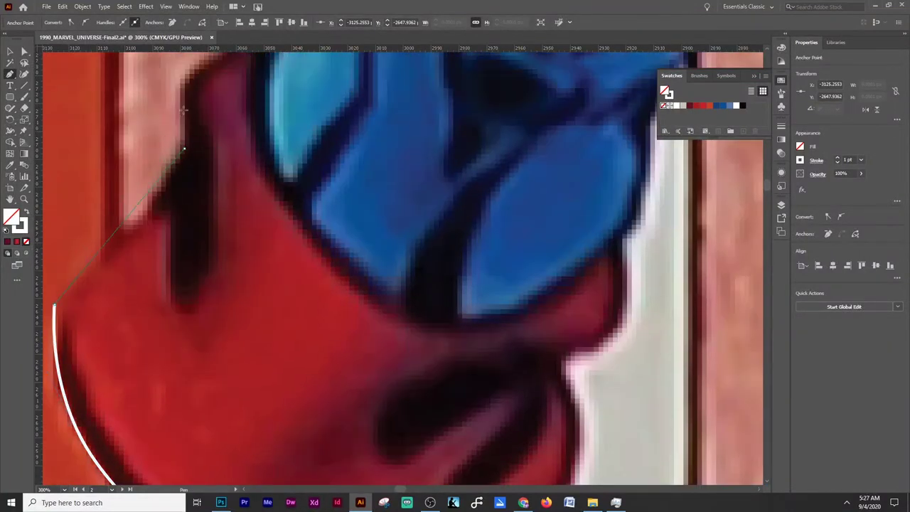
key("x")
left_click_drag(198, 77, 202, 89)
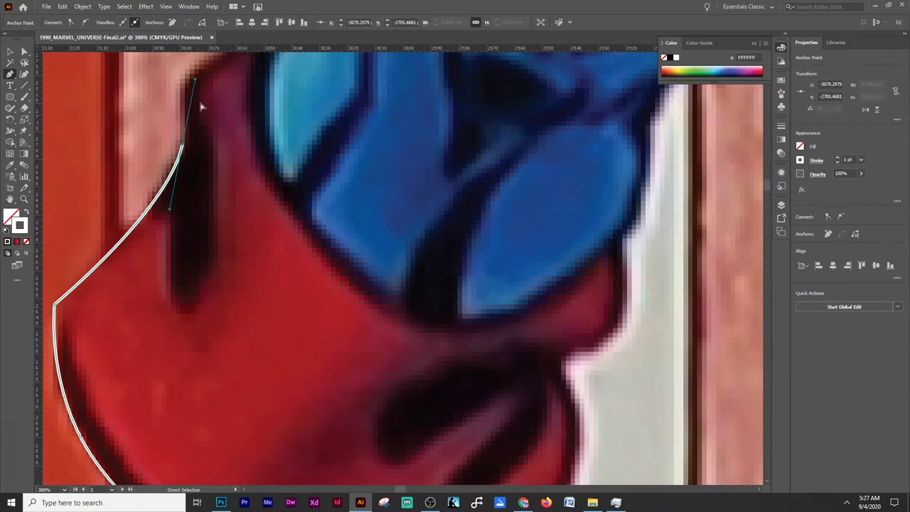
scroll(191, 89, "up", 1)
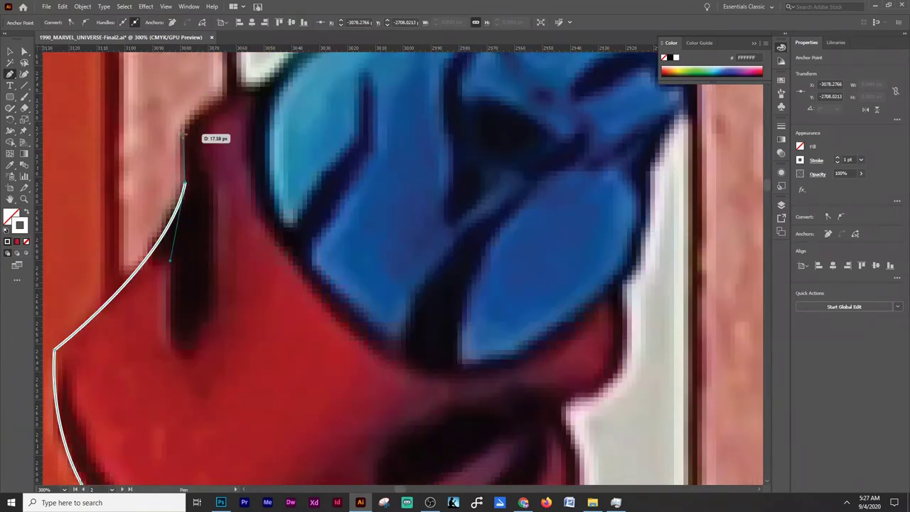
left_click(249, 94)
scroll(319, 152, "up", 3)
left_click_drag(307, 227, 303, 246)
- Continue the outline along the blue leg to where the thigh meets the stripes
left_click(327, 179)
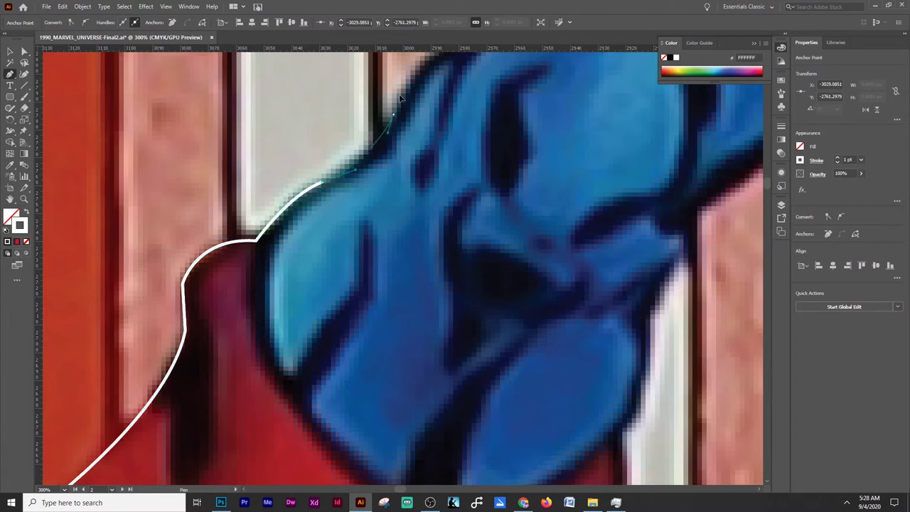
scroll(327, 179, "up", 2)
left_click(441, 149)
scroll(469, 115, "up", 5)
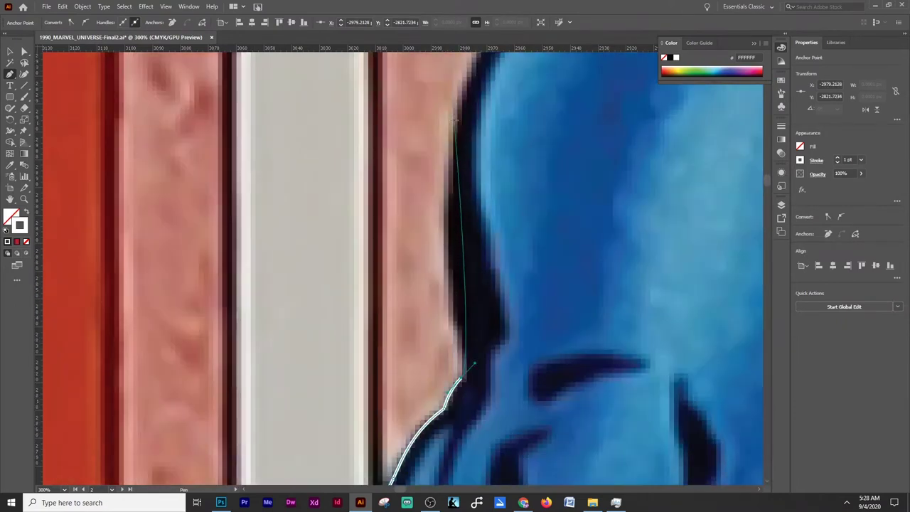
left_click_drag(460, 234, 526, 65)
left_click(527, 125)
scroll(528, 125, "up", 1)
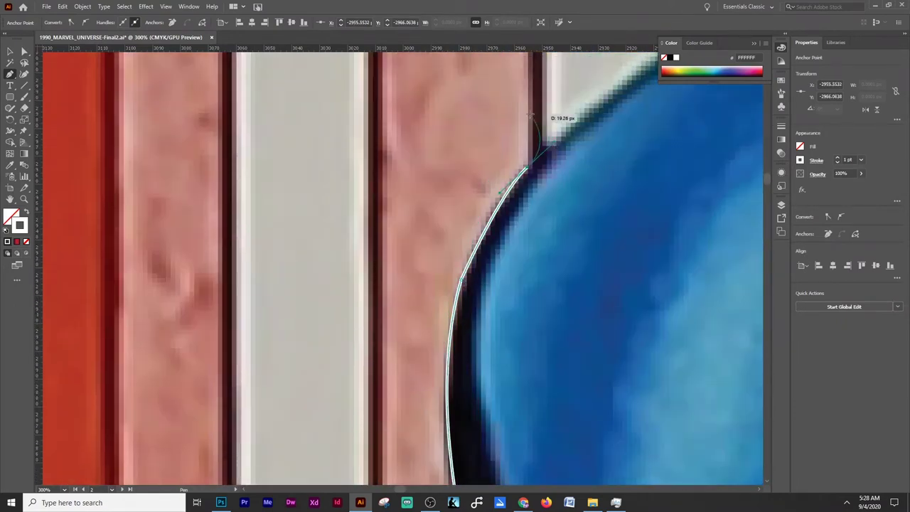
scroll(545, 152, "down", 1)
scroll(580, 102, "up", 4)
scroll(620, 73, "down", 1)
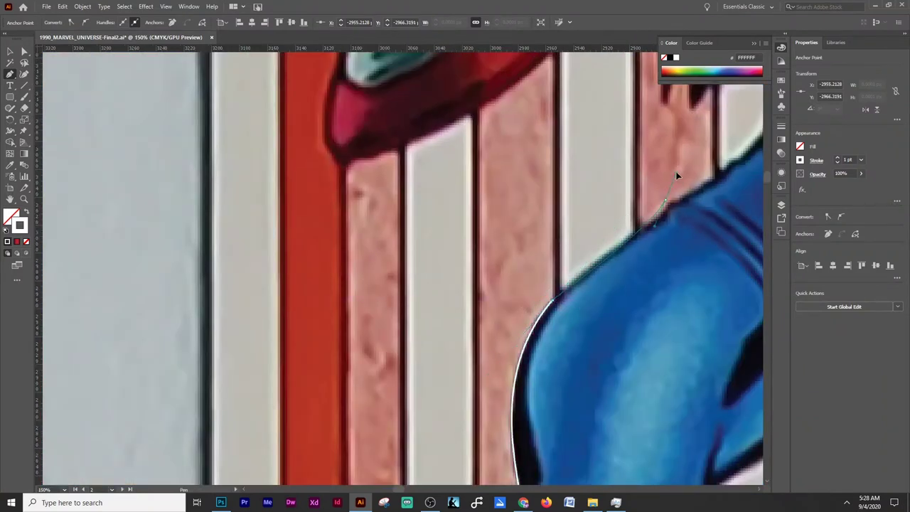
scroll(679, 202, "down", 4)
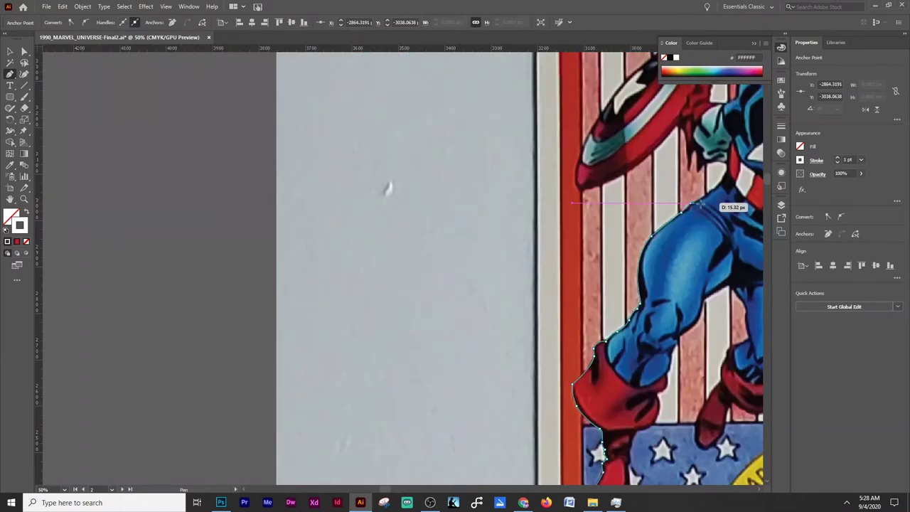
scroll(590, 286, "up", 5)
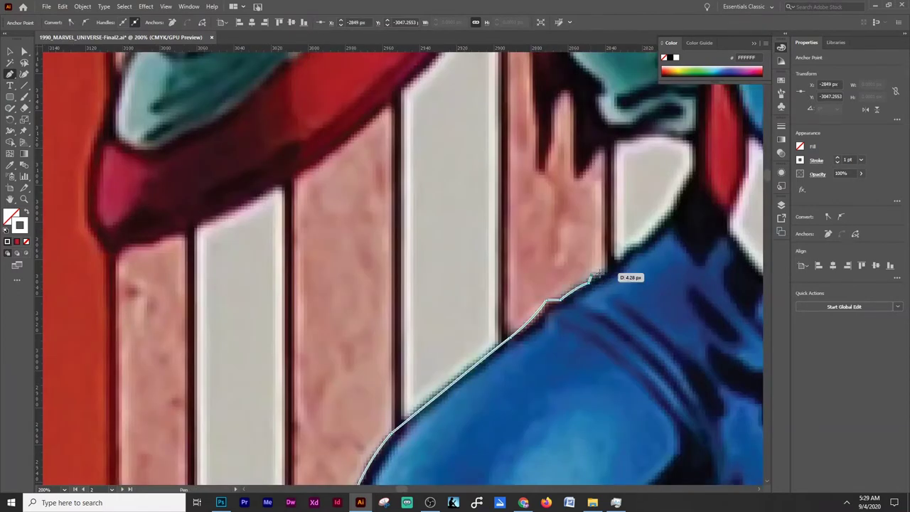
- Trace the jagged thigh edge and curve around the white patch to its tip
left_click_drag(616, 261, 616, 260)
left_click(627, 245)
left_click(643, 246)
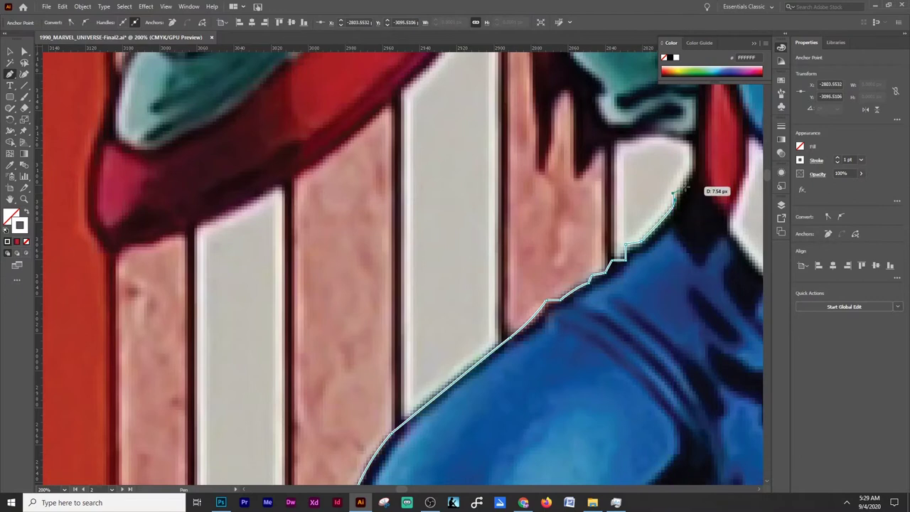
scroll(619, 147, "down", 5)
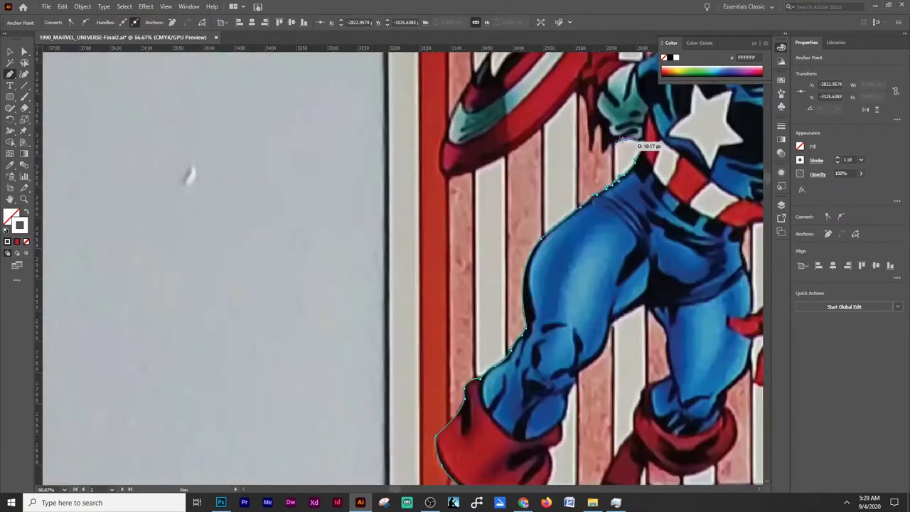
scroll(650, 162, "up", 3)
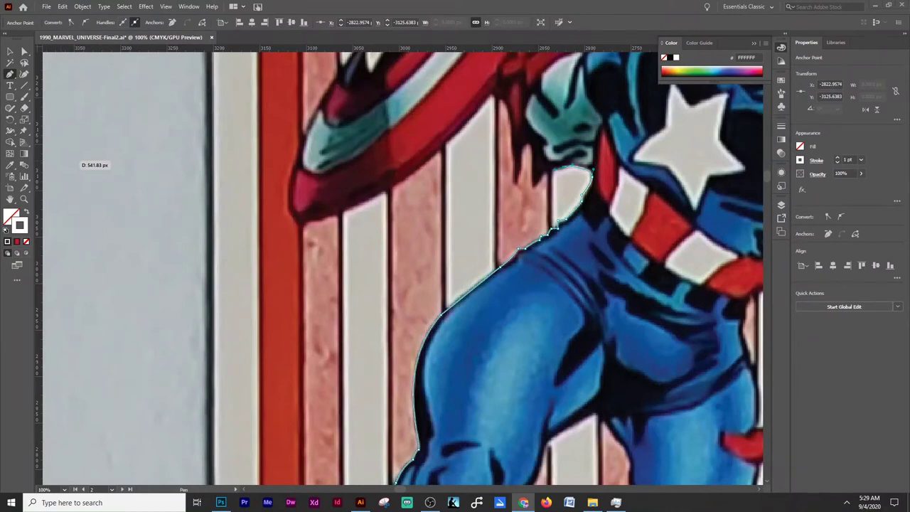
scroll(583, 170, "up", 4)
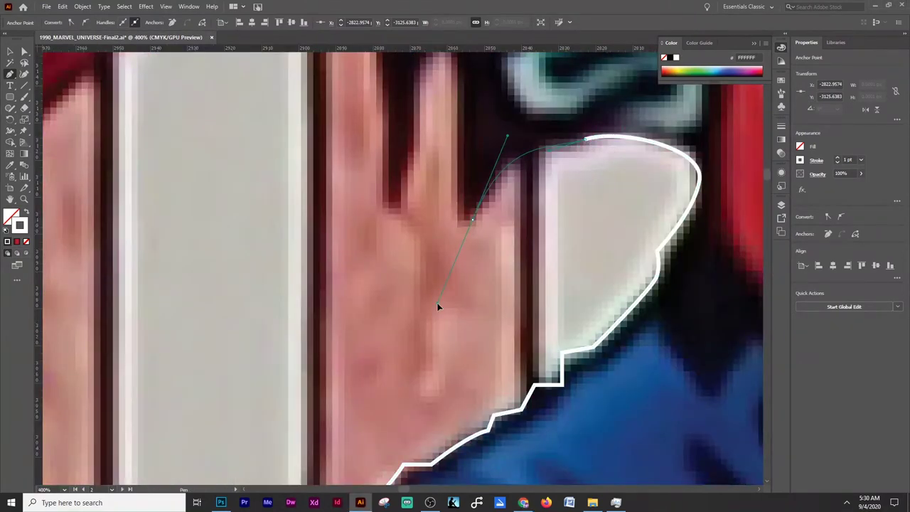
mouse_move(589, 133)
left_mouse_down()
mouse_move(526, 135)
mouse_move(471, 168)
left_mouse_up()
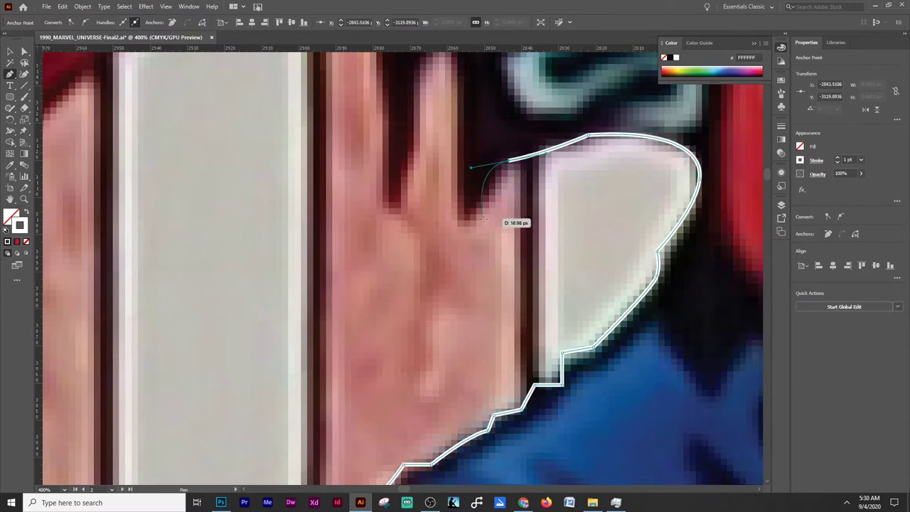
left_click_drag(465, 224, 492, 219)
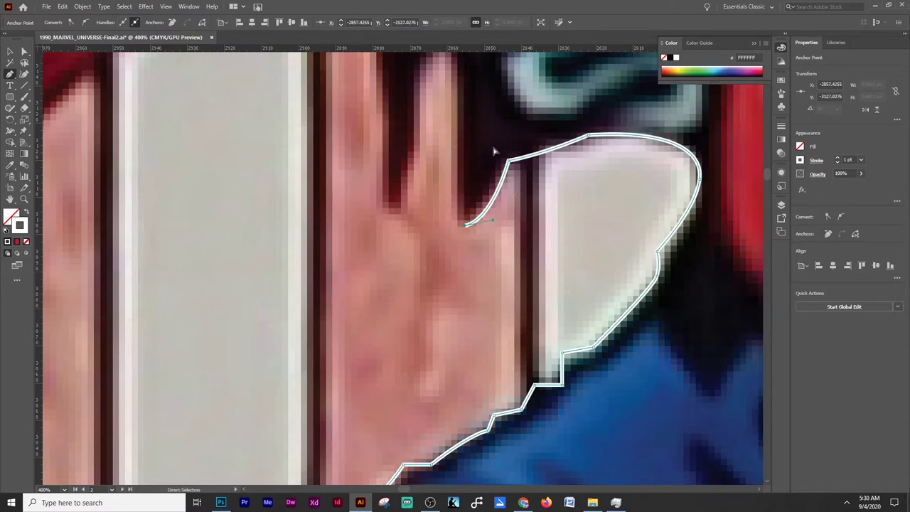
scroll(455, 227, "up", 3)
- Trace the path over the raised fingers and down into the palm
left_click(456, 165)
left_click_drag(422, 176, 404, 229)
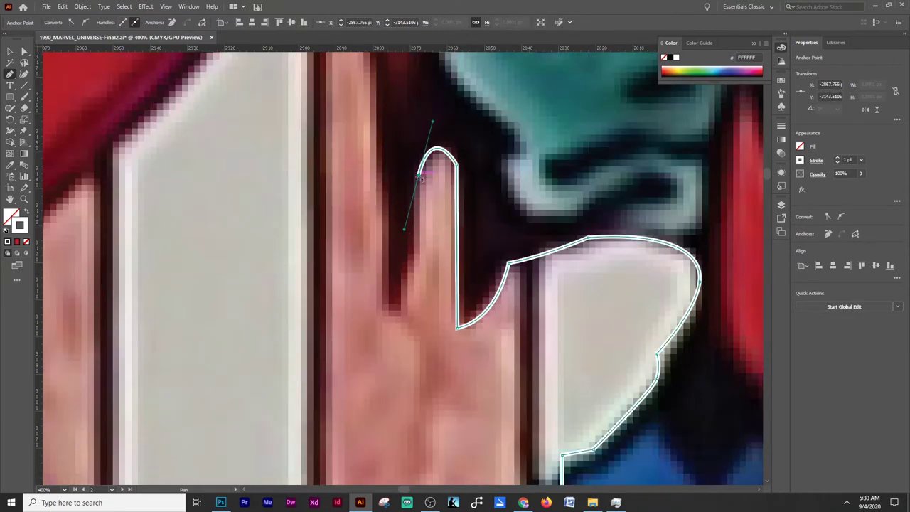
left_click_drag(407, 272, 391, 290)
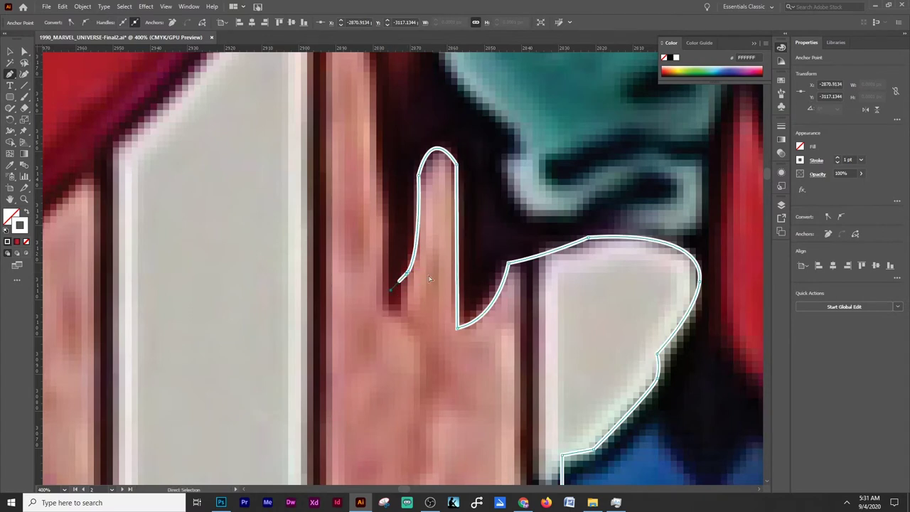
scroll(396, 244, "up", 5)
mouse_move(365, 184)
left_mouse_down()
mouse_move(344, 120)
mouse_move(320, 126)
left_mouse_up()
scroll(321, 130, "down", 4)
scroll(325, 187, "up", 2)
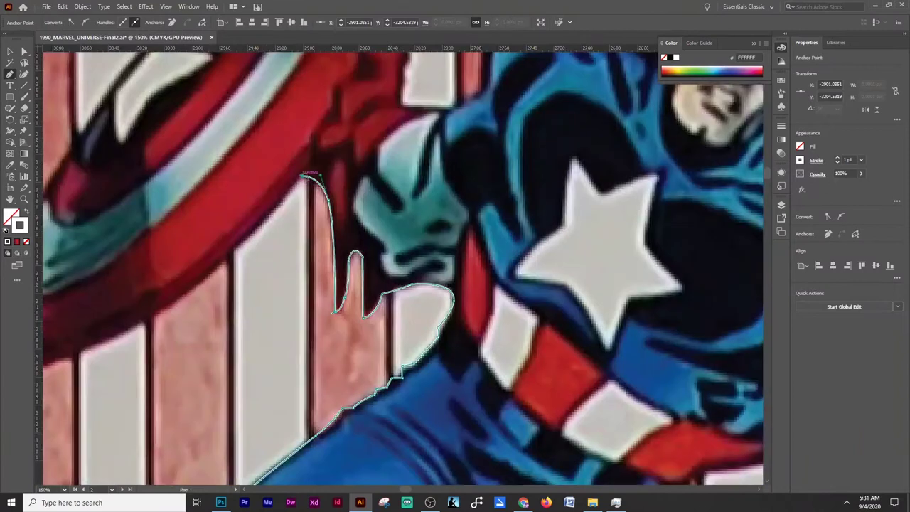
- Curve the path along the shield's underside to its bottom tip
mouse_move(113, 322)
left_mouse_down()
mouse_move(52, 390)
mouse_move(197, 386)
left_mouse_up()
scroll(126, 382, "up", 3)
scroll(126, 381, "down", 5)
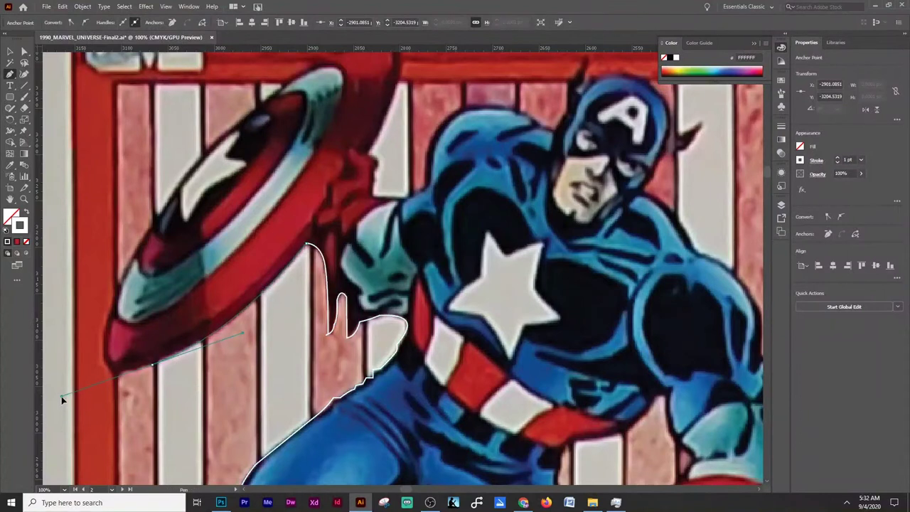
scroll(63, 400, "up", 5)
mouse_move(64, 400)
left_mouse_down()
mouse_move(217, 374)
mouse_move(113, 367)
left_mouse_up()
scroll(114, 367, "down", 1)
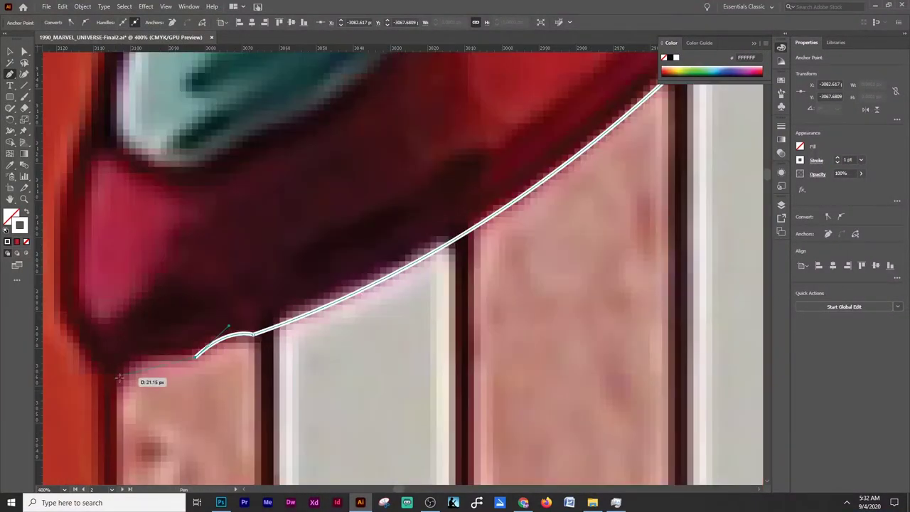
scroll(107, 409, "down", 2)
scroll(128, 391, "up", 1)
left_click_drag(114, 367, 159, 332)
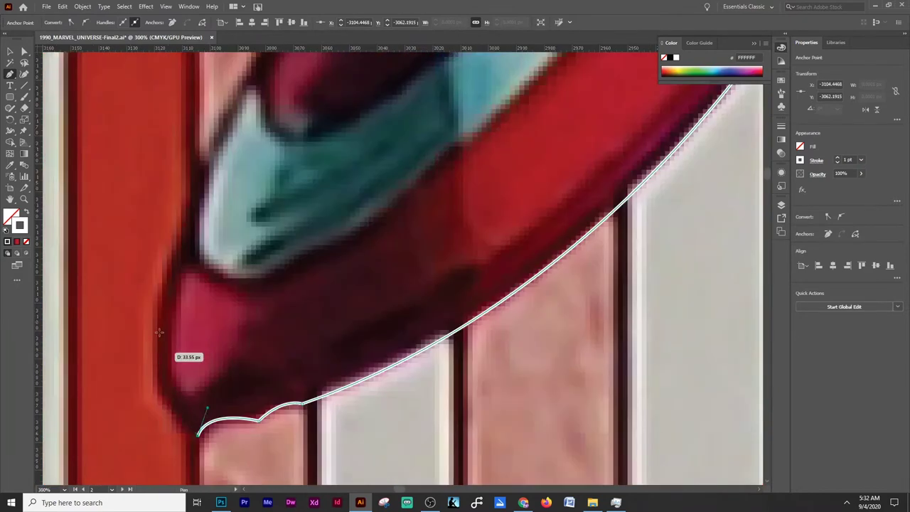
left_click_drag(156, 383, 159, 313)
scroll(199, 245, "down", 1)
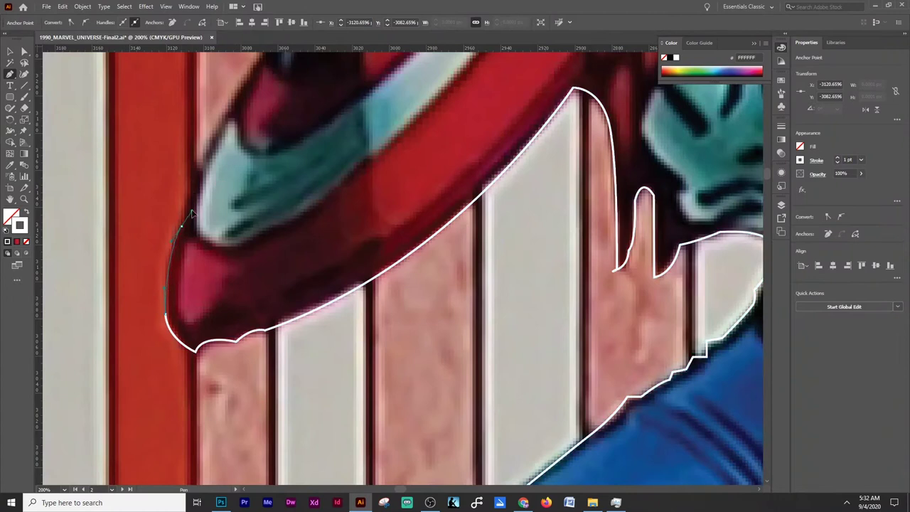
scroll(191, 213, "up", 4)
- Continue the trace up the shield's outer rim toward its top
left_click_drag(277, 111, 337, 54)
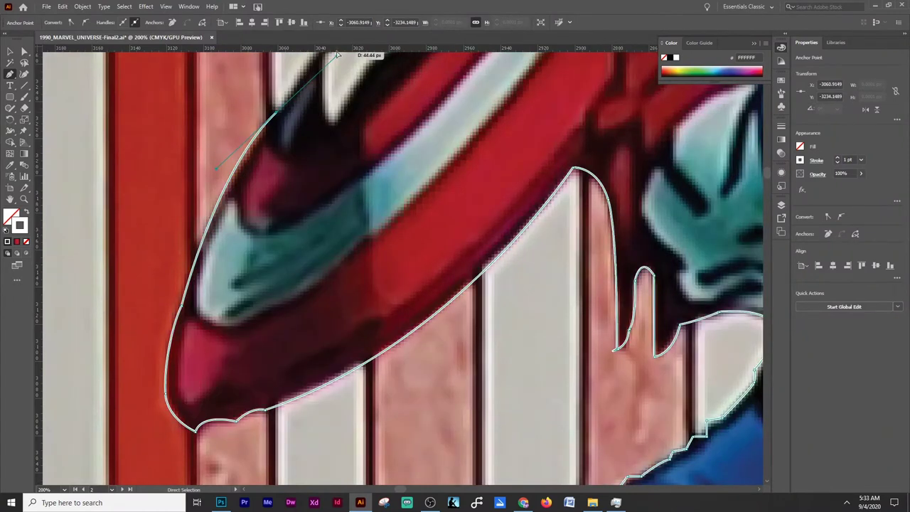
scroll(341, 128, "up", 3)
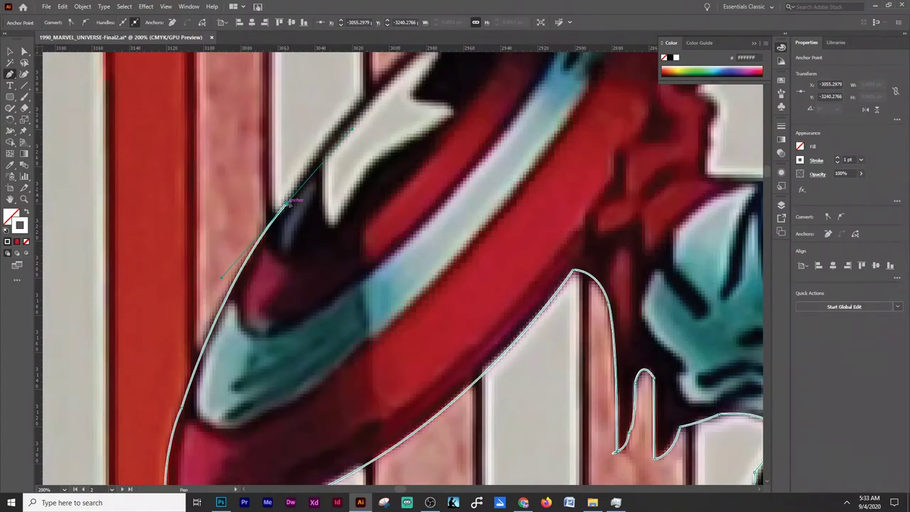
scroll(398, 156, "up", 4)
scroll(498, 118, "up", 4)
left_click_drag(471, 279, 579, 199)
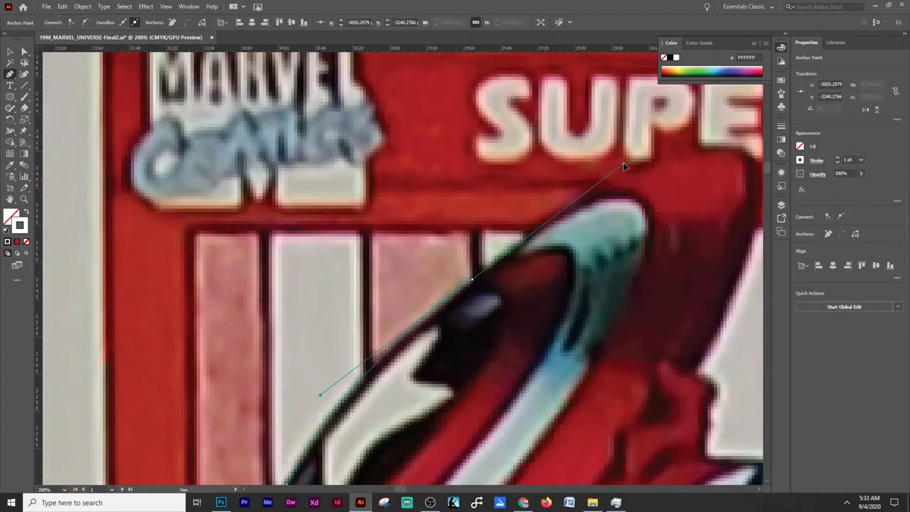
- Check an anchor at the shield's lower tip, then resume the Pen from the open end
key("ctrl+minus")
key("ctrl+minus")
key("ctrl+minus")
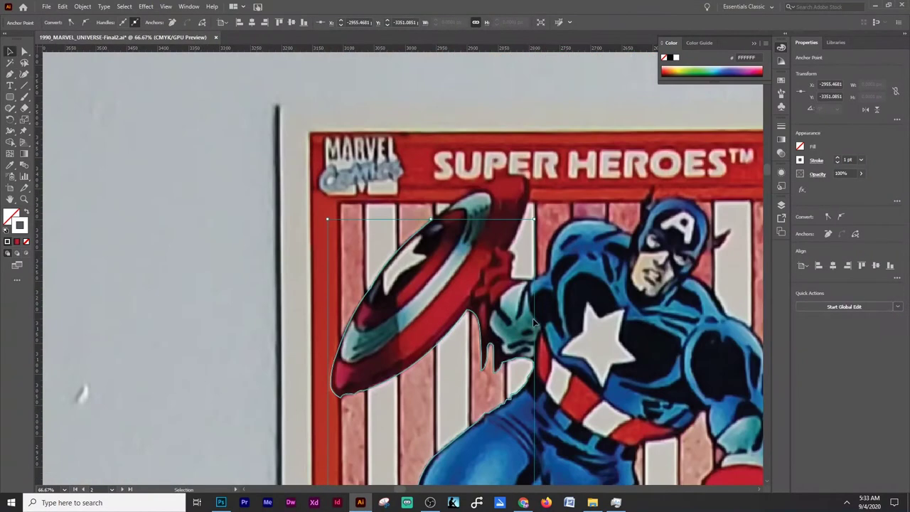
key("ctrl+plus")
key("ctrl+plus")
key("ctrl+plus")
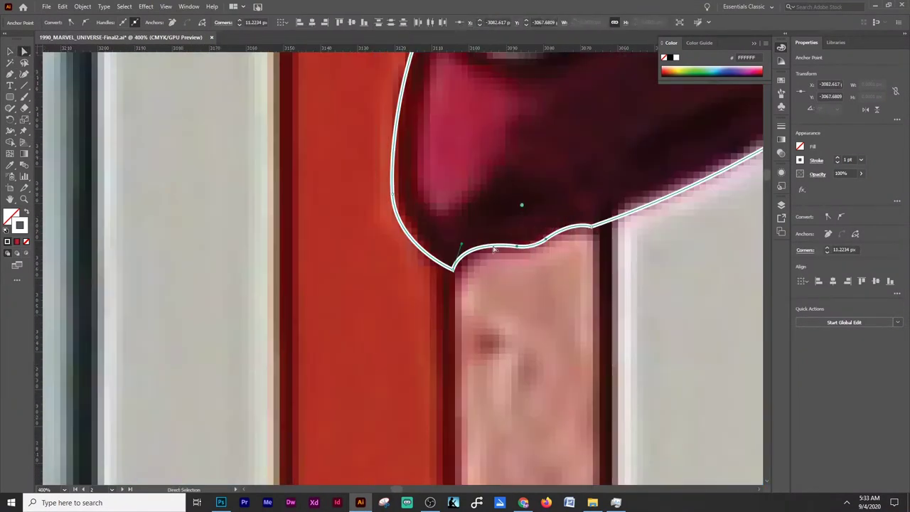
left_click(452, 269)
key("ctrl+minus")
scroll(596, 182, "up", 5)
key("p")
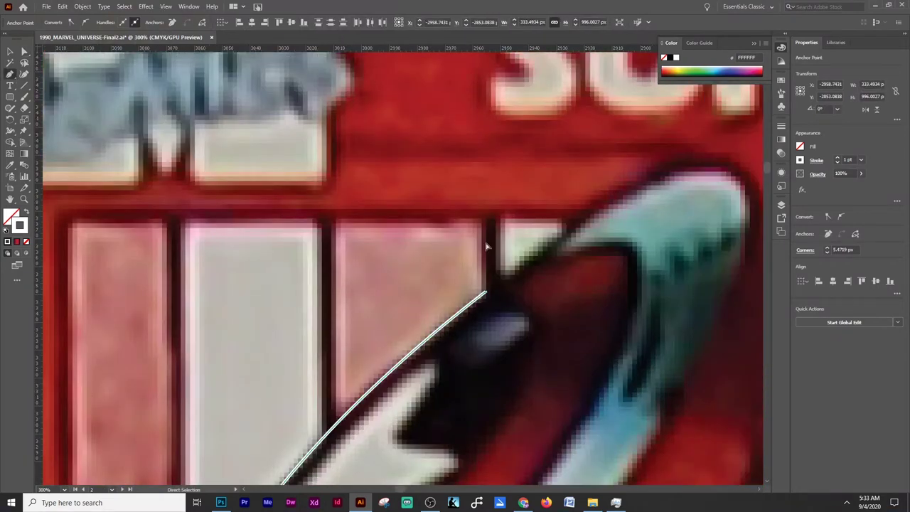
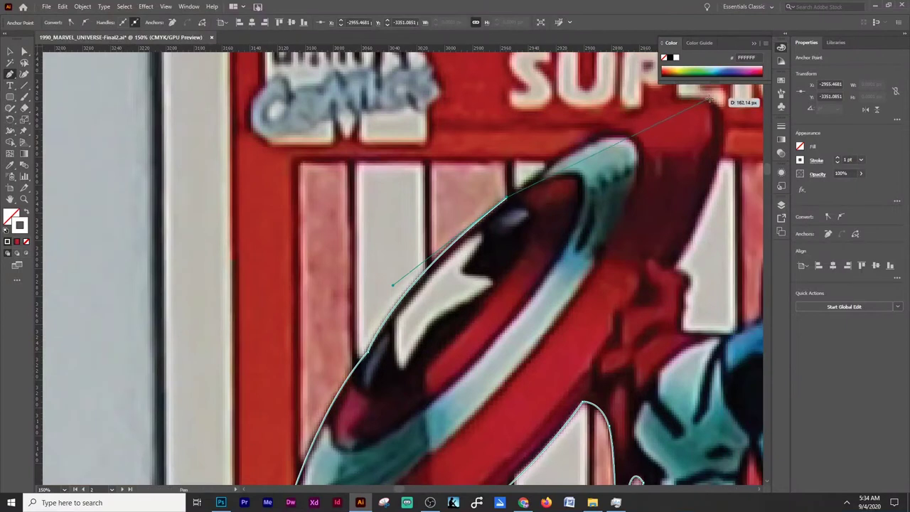
- Trace the outline along the shield's top and side, then save the document
scroll(745, 110, "right", 1)
left_click_drag(674, 97, 756, 116)
left_click_drag(642, 266, 563, 384)
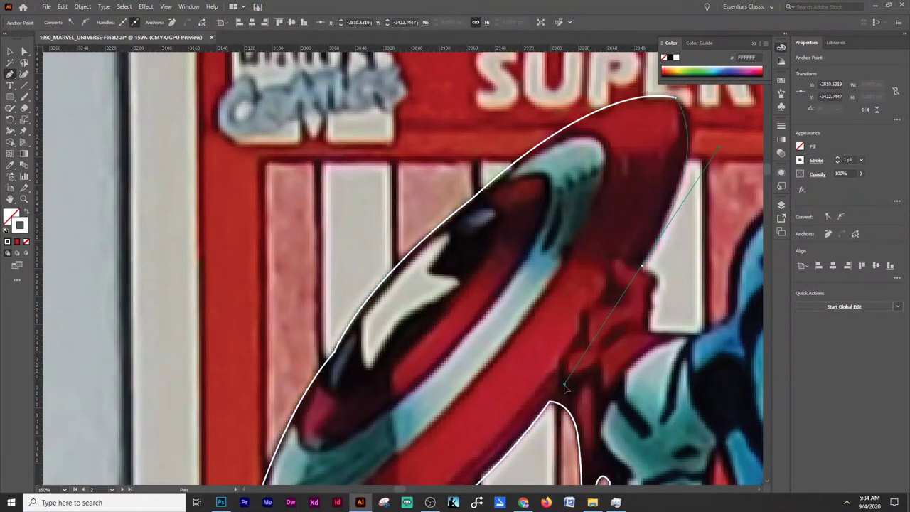
key("ctrl+plus")
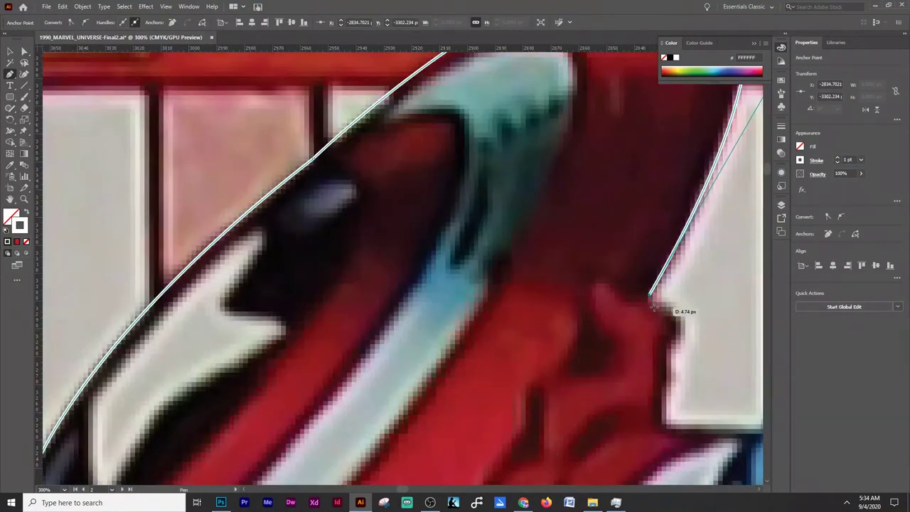
left_click_drag(666, 348, 700, 314)
key("ctrl+minus")
key("ctrl+minus")
key("ctrl+minus")
left_click_drag(315, 386, 189, 263)
key("ctrl+s")
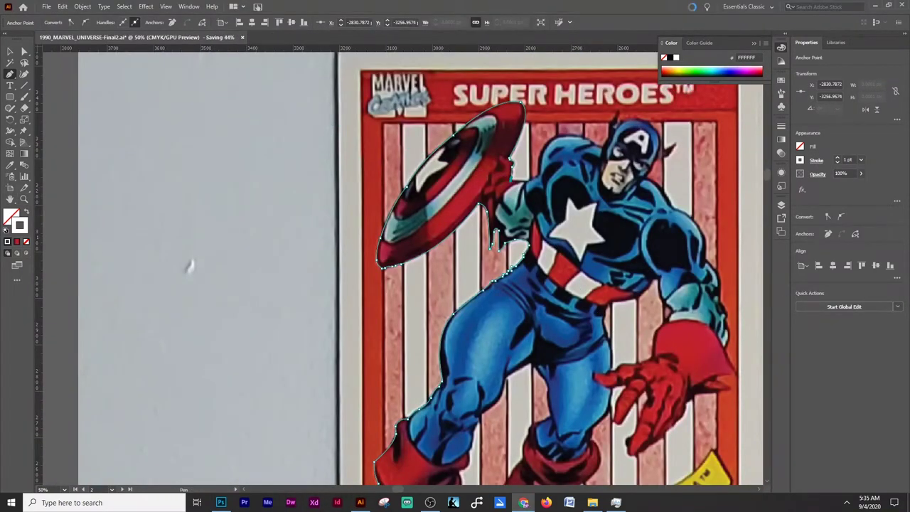
- Extend the outline up the arm's edge toward the helmet, undoing the last segment
key("ctrl+plus")
key("ctrl+plus")
key("ctrl+plus")
key("ctrl+plus")
key("ctrl+plus")
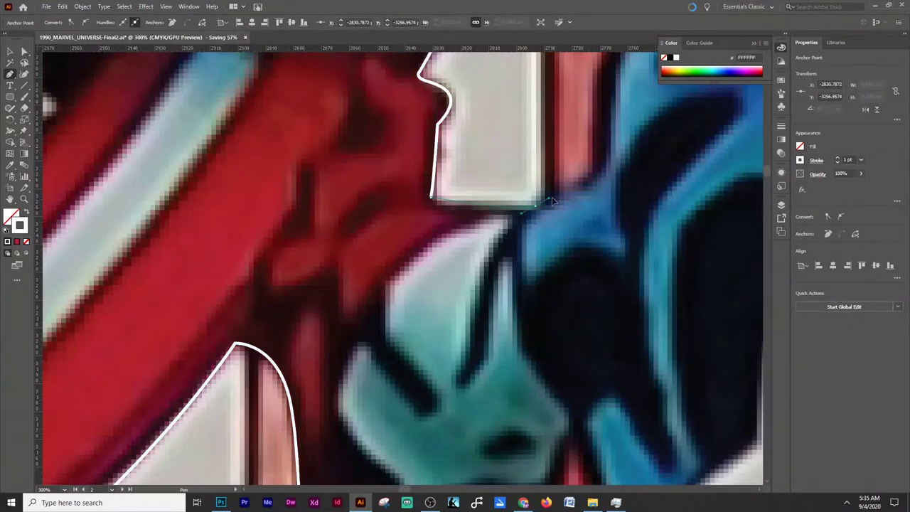
left_click_drag(662, 205, 609, 189)
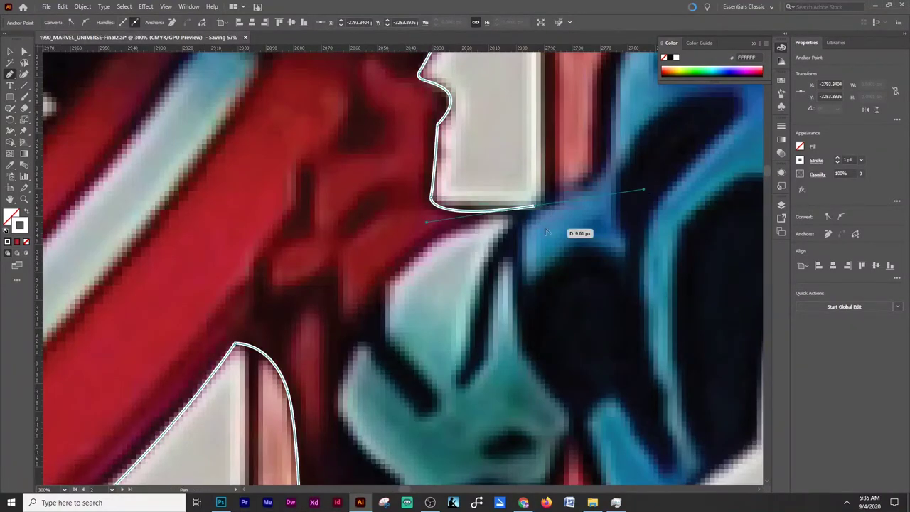
key("ctrl+plus")
key("ctrl+minus")
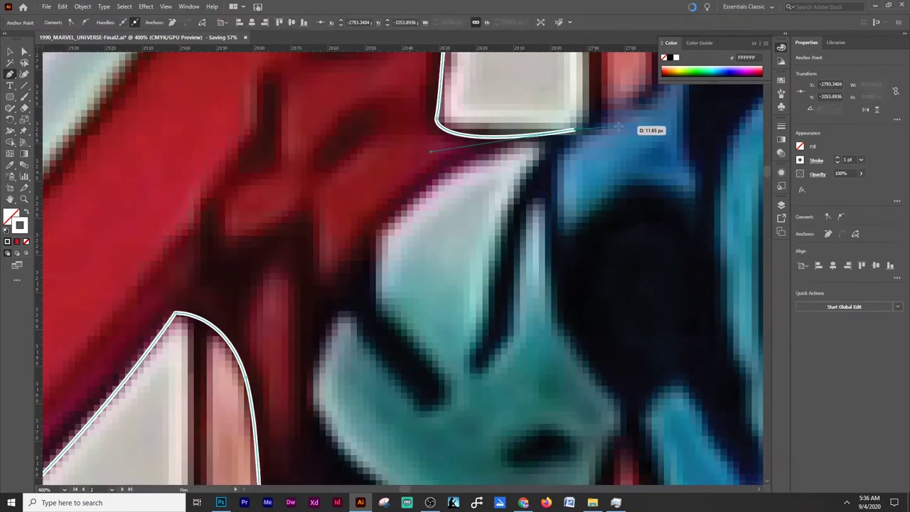
scroll(608, 132, "up", 3)
scroll(600, 135, "right", 2)
key("ctrl+minus")
key("ctrl+plus")
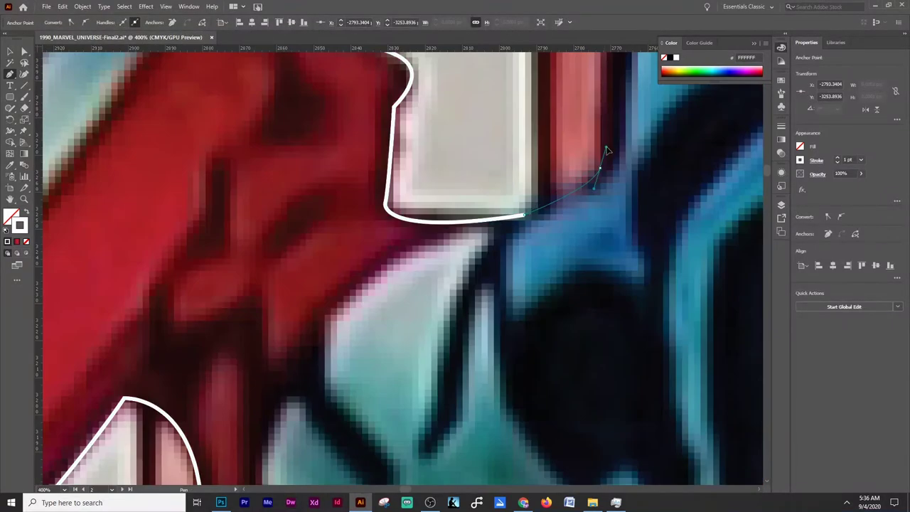
scroll(597, 213, "up", 2)
left_click(599, 269)
left_click(608, 107)
key("ctrl+minus")
key("ctrl+minus")
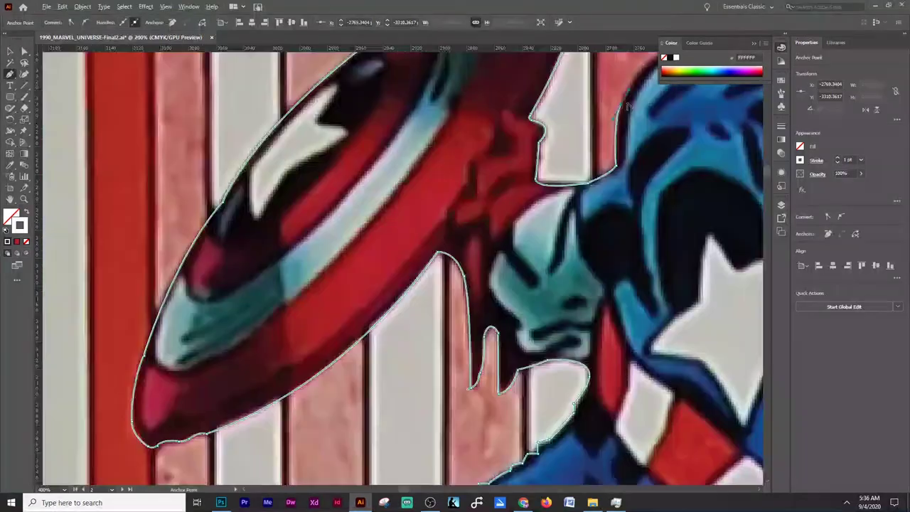
key("ctrl+minus")
scroll(668, 111, "right", 2)
key("ctrl+plus")
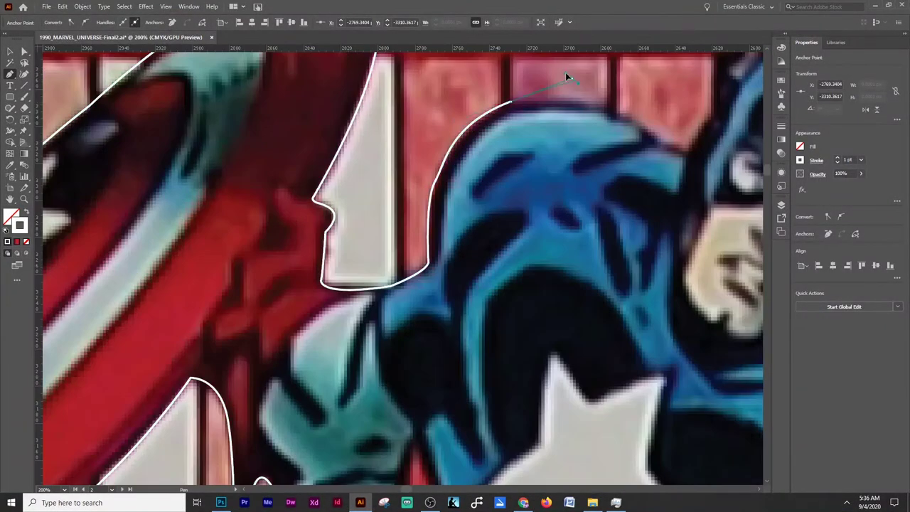
key("ctrl+z")
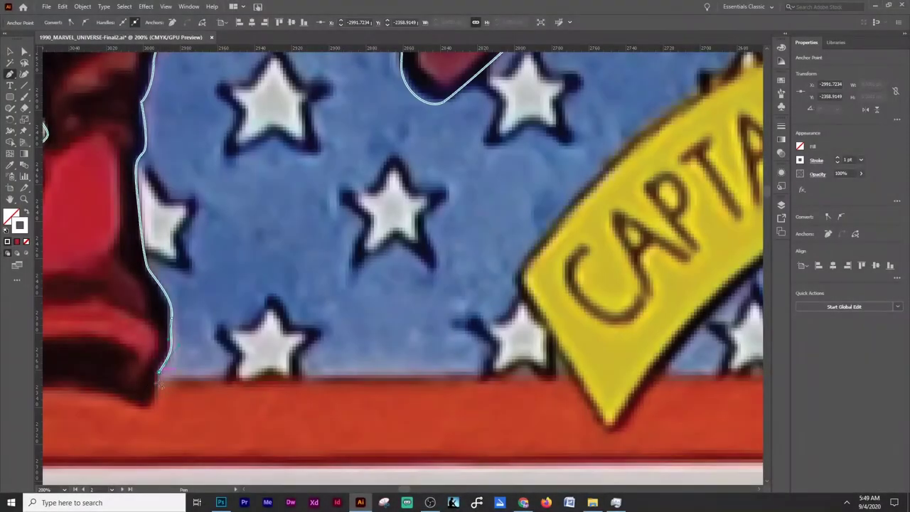
- Curve the outline along the boot's bottom and reshape its lower-left corner
left_click_drag(134, 408, 103, 391)
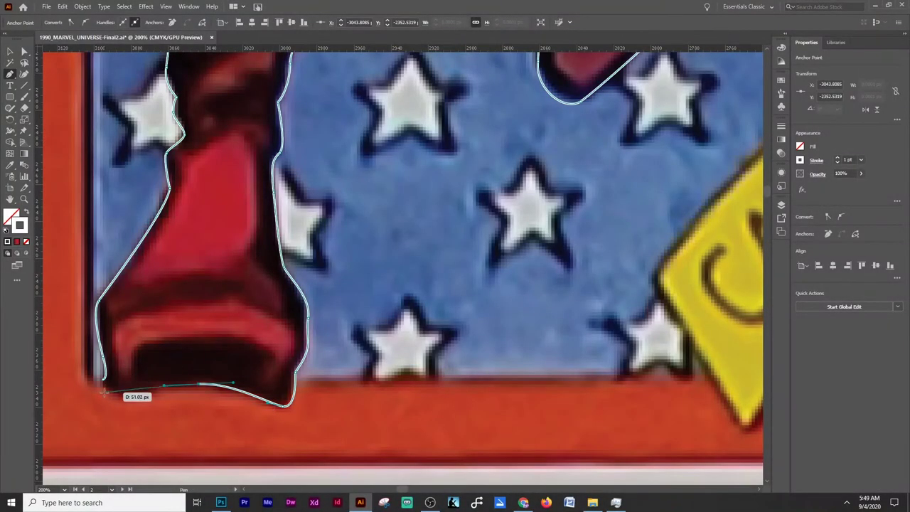
scroll(111, 381, "up", 3)
left_click_drag(139, 379, 160, 382)
left_click_drag(138, 312, 125, 328)
- Delete the stray left boot segment, redraw the boot's left edge, and close the outline
key("v")
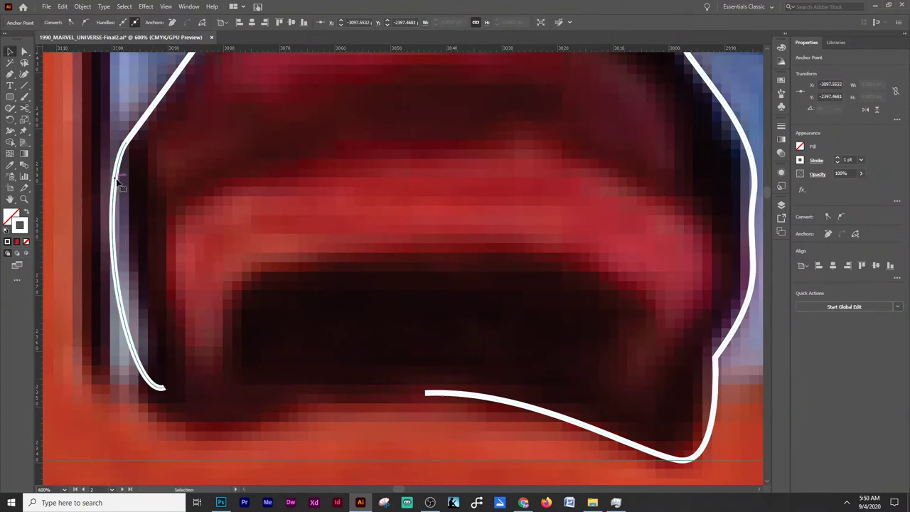
key("Delete")
key("p")
left_click(125, 140)
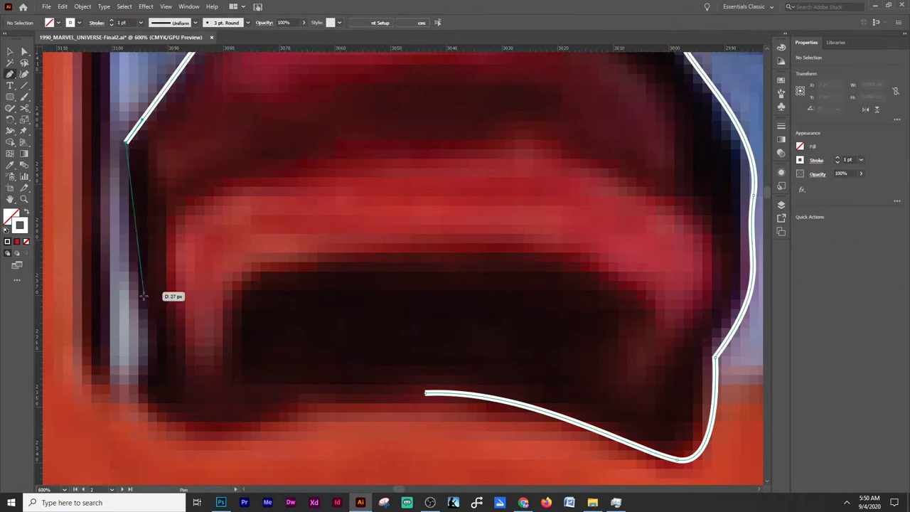
left_click_drag(146, 313, 142, 371)
left_click_drag(166, 423, 223, 444)
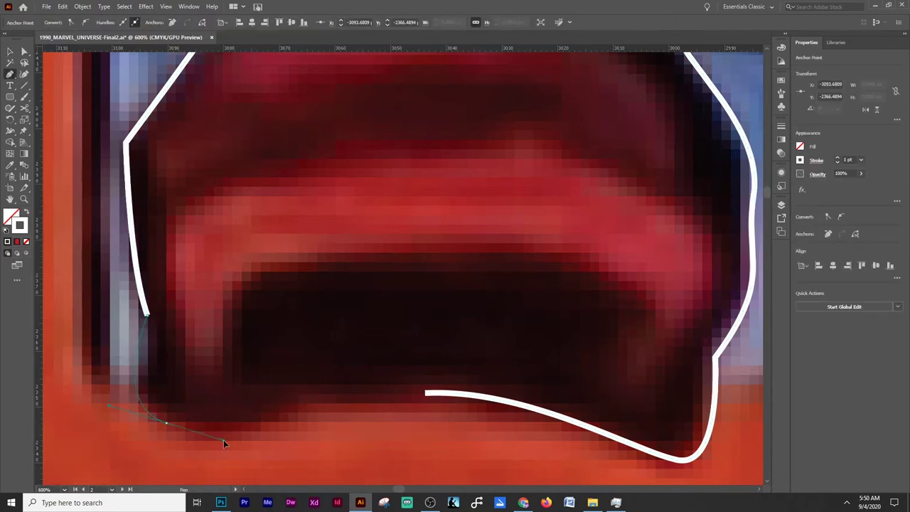
left_click_drag(425, 393, 479, 416)
- Reshape the boot's bottom curve and the spike segment's curve with direct anchor edits
key("ctrl+minus")
key("ctrl+minus")
key("ctrl+minus")
key("ctrl+minus")
key("ctrl+minus")
key("ctrl+plus")
key("ctrl+plus")
key("ctrl+plus")
mouse_move(335, 278)
left_mouse_down()
mouse_move(298, 261)
mouse_move(462, 315)
mouse_move(615, 341)
left_mouse_up()
key("ctrl+minus")
key("ctrl+minus")
key("ctrl+minus")
key("ctrl+plus")
key("ctrl+plus")
left_click(494, 271)
scroll(500, 159, "up", 5)
key("ctrl+plus")
key("ctrl+minus")
key("ctrl+minus")
key("ctrl+minus")
left_click(583, 209)
key("ctrl+minus")
key("ctrl+minus")
key("ctrl+minus")
key("ctrl+minus")
scroll(430, 206, "up", 5, "alt")
left_click_drag(435, 210, 430, 208)
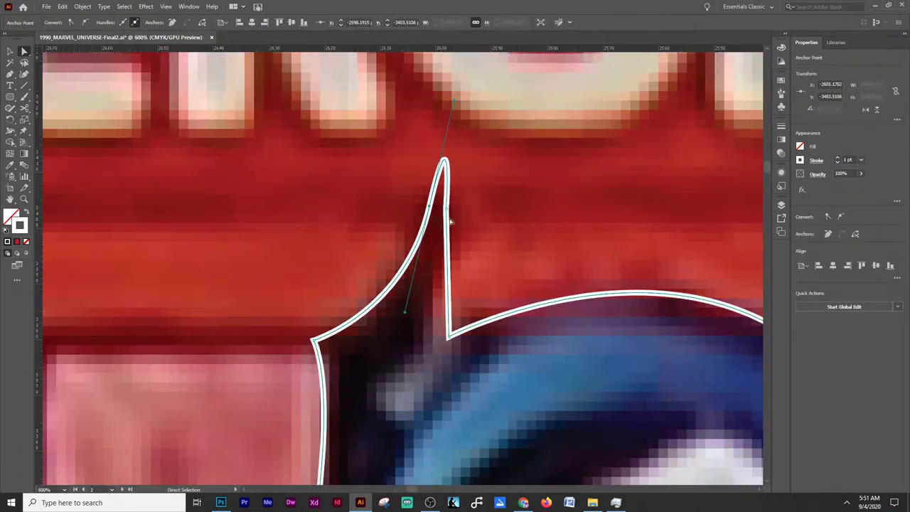
- Nudge the anchor beside the glove to fit its edge and select the finger-gap outline
key("ctrl+minus")
key("ctrl+minus")
key("ctrl+minus")
scroll(718, 379, "up", 2, "alt")
scroll(718, 379, "up", 2, "alt")
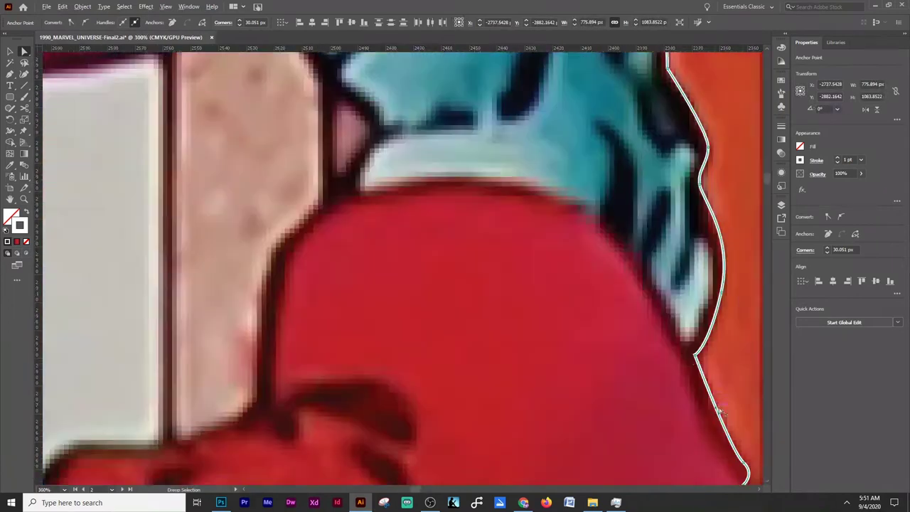
scroll(729, 361, "down", 3)
left_click(720, 408)
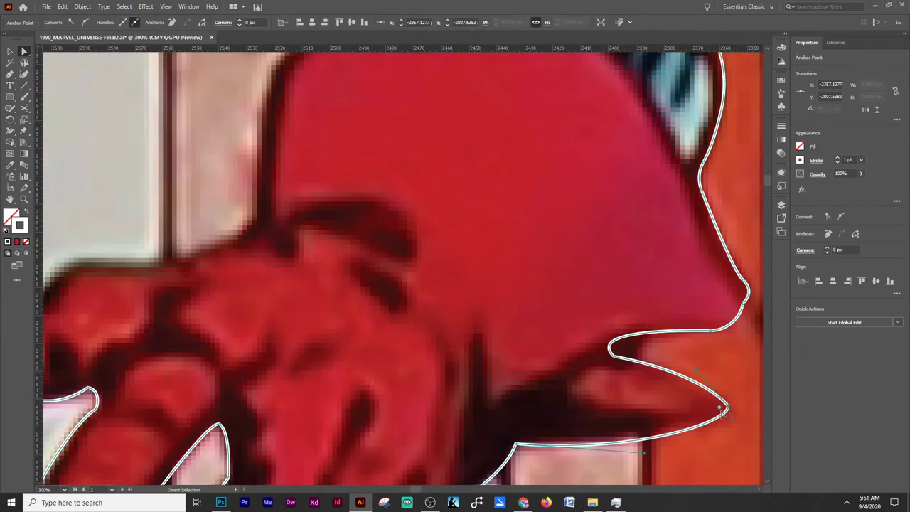
left_click_drag(720, 409, 720, 405)
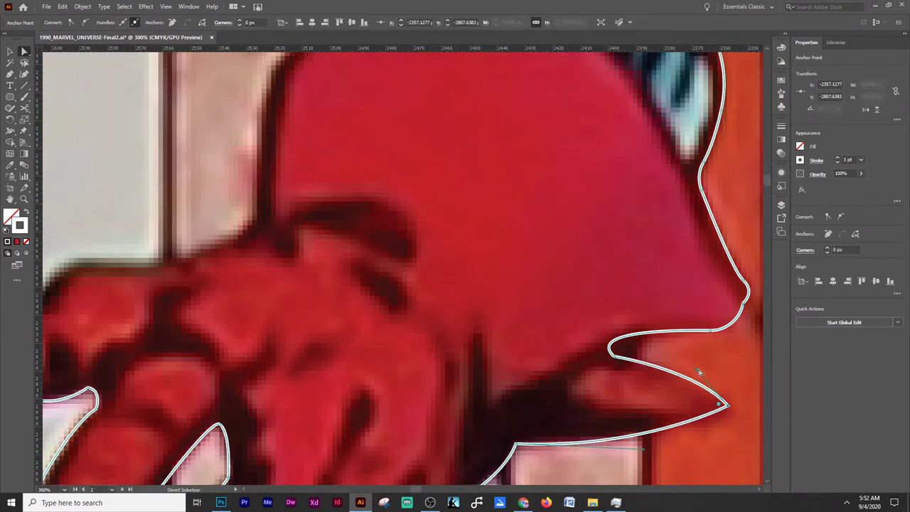
scroll(720, 405, "down", 3, "alt")
scroll(490, 338, "up", 2, "alt")
scroll(366, 279, "up", 3, "alt")
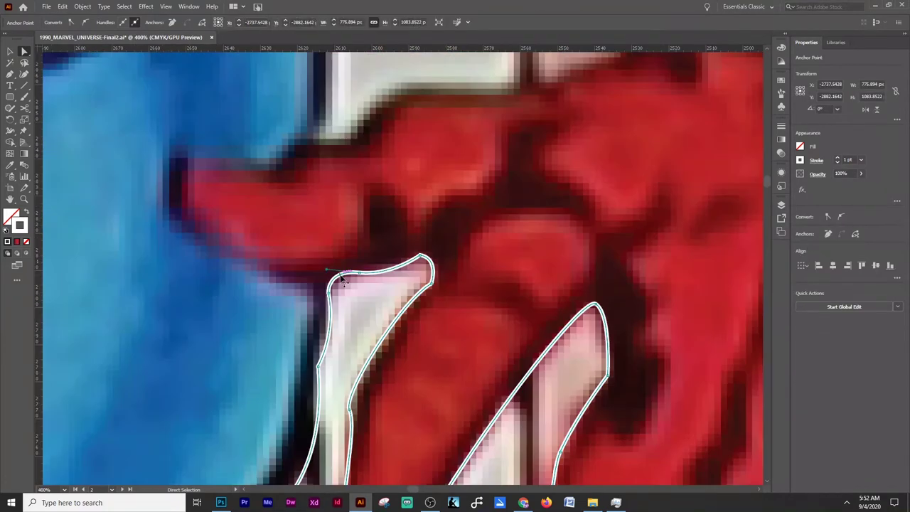
left_click(327, 272)
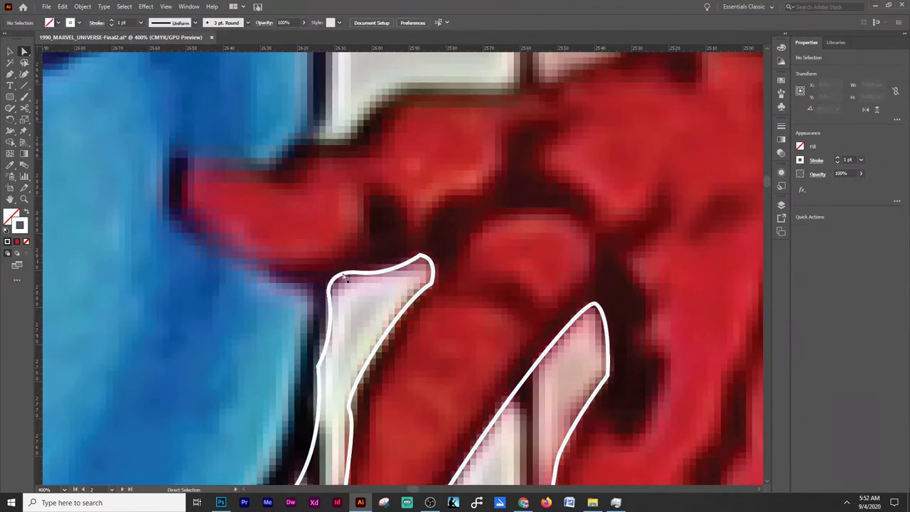
scroll(327, 273, "down", 5, "alt")
scroll(339, 244, "up", 3, "alt")
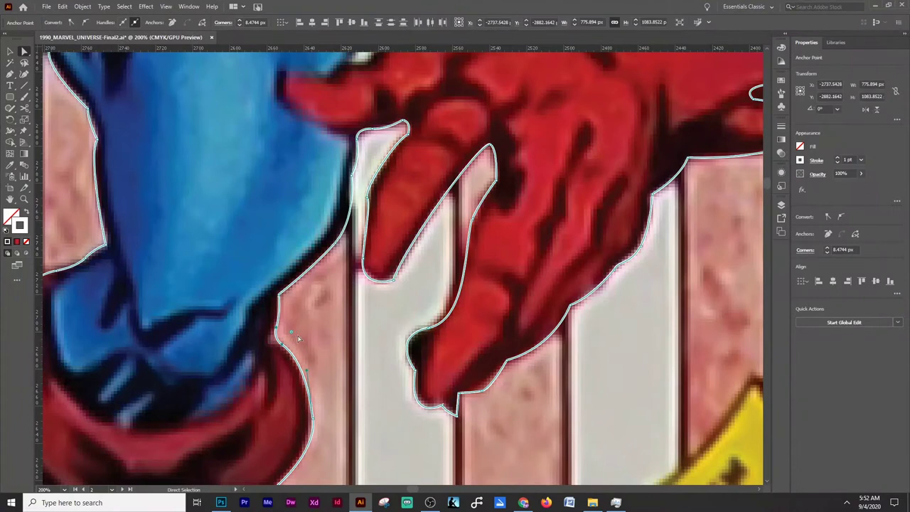
scroll(340, 243, "up", 2, "alt")
scroll(340, 244, "up", 2)
- Draw a closed path around the pink stripe gap between the arm and torso
key("p")
scroll(339, 277, "down", 4)
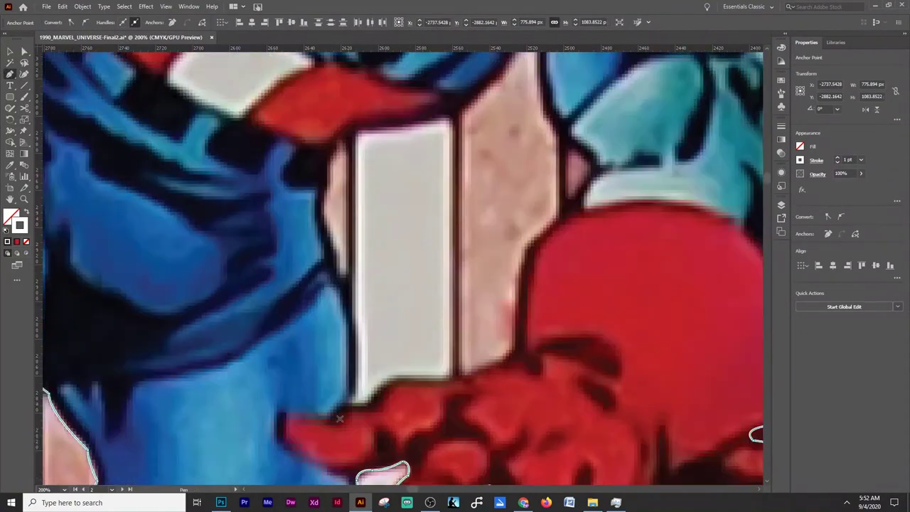
left_click(340, 273)
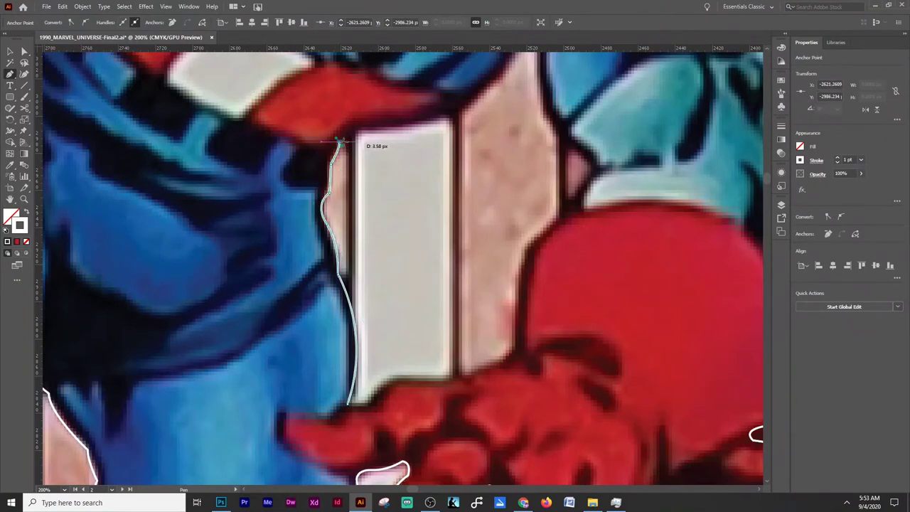
left_click(354, 133)
scroll(538, 102, "up", 2)
scroll(553, 54, "up", 6)
left_click_drag(522, 256, 535, 253)
left_click_drag(555, 343, 562, 324)
scroll(562, 323, "down", 2)
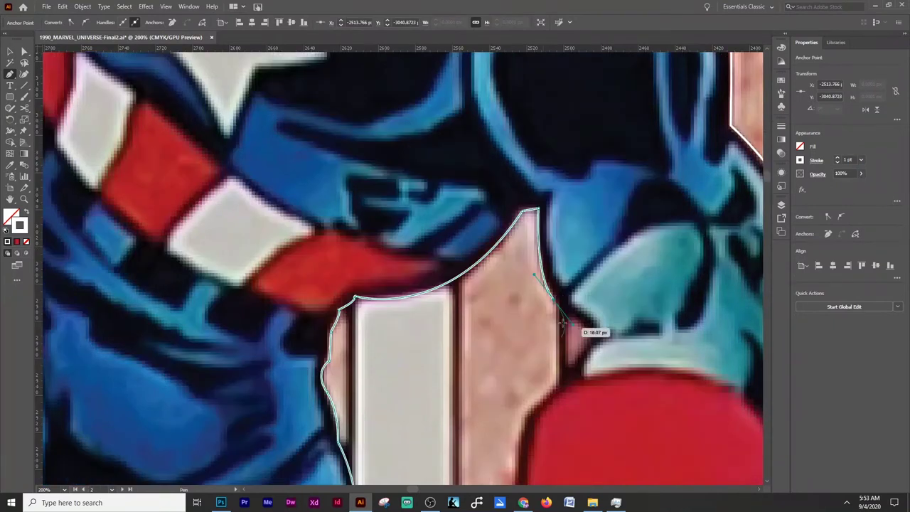
left_click(559, 384)
scroll(559, 384, "down", 5)
left_click(524, 302)
left_click_drag(514, 401, 470, 430)
left_click(350, 459)
key("a")
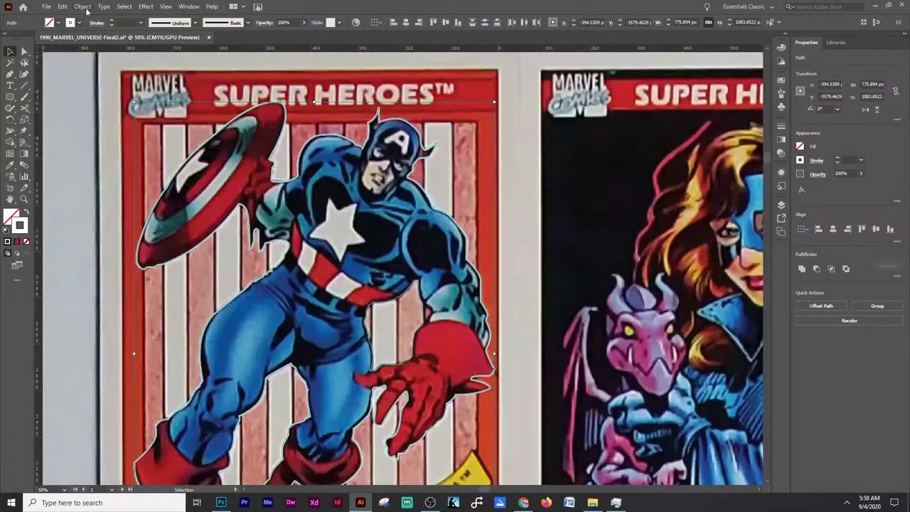
- Clip the Captain America card image to the traced outline and reposition the outline
left_click(82, 7)
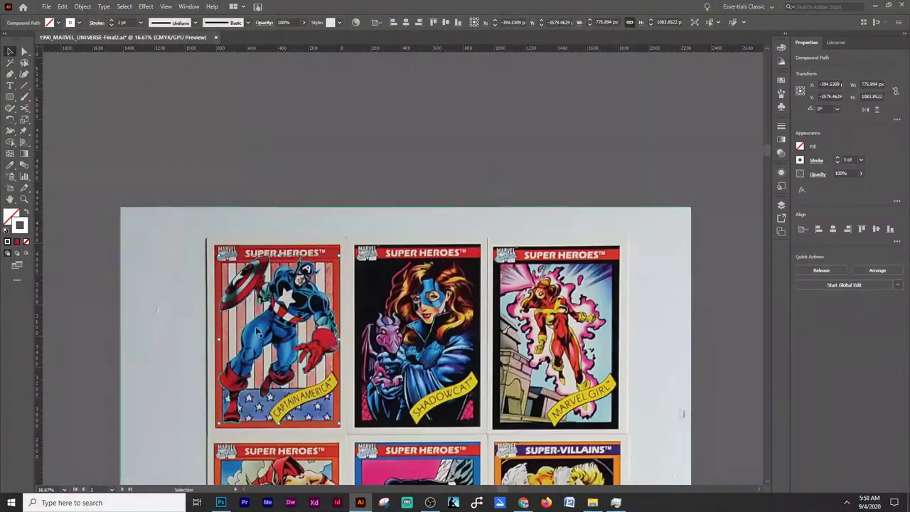
right_click(276, 320)
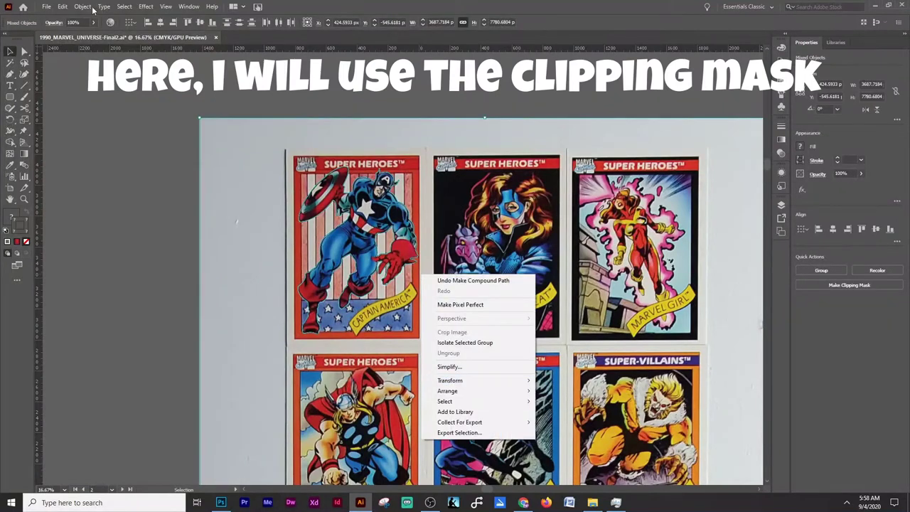
left_click(82, 6)
left_click(240, 329)
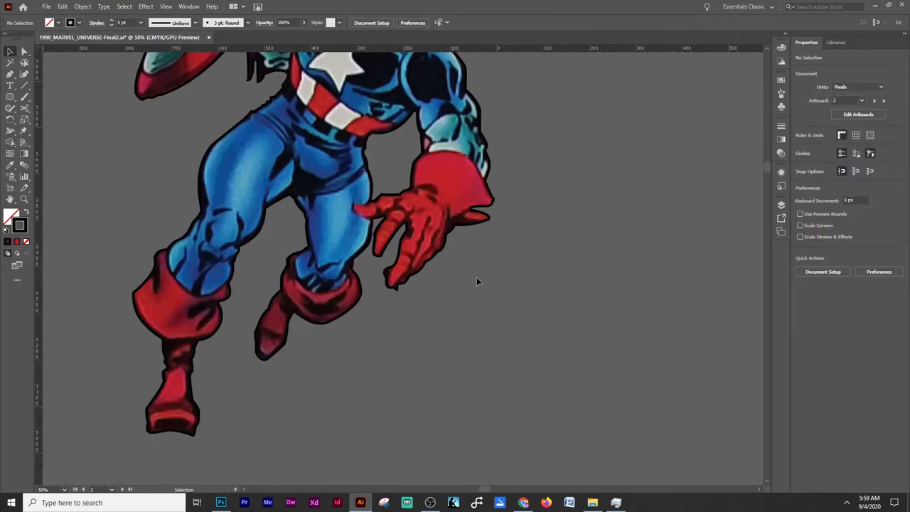
left_click(363, 313)
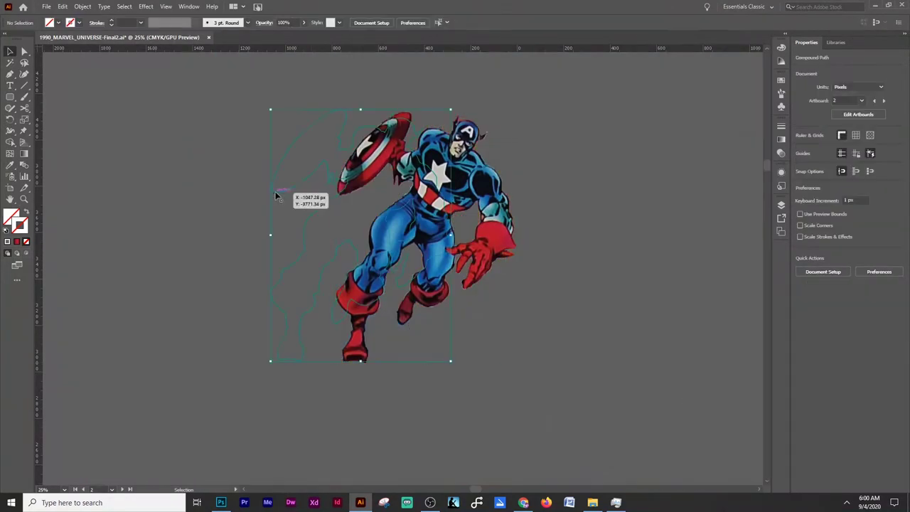
left_click_drag(276, 195, 342, 197)
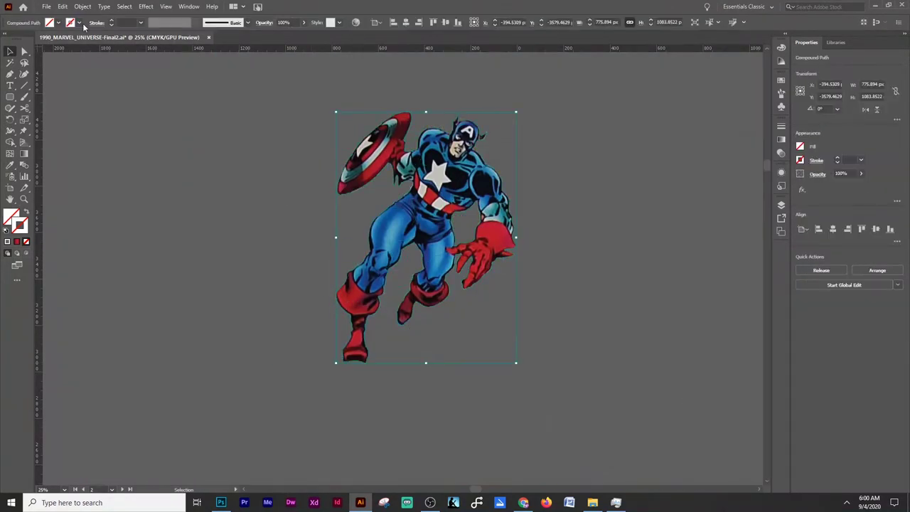
- Clip the figure to its outline and move it lower onto the layout page
key("ctrl+a")
left_click(197, 227)
scroll(510, 354, "down", 1)
key("ctrl+a")
right_click(447, 239)
key("Escape")
left_click(82, 6)
left_click(92, 116)
mouse_move(460, 284)
left_mouse_down()
mouse_move(471, 341)
mouse_move(359, 340)
left_mouse_up()
scroll(359, 340, "up", 2)
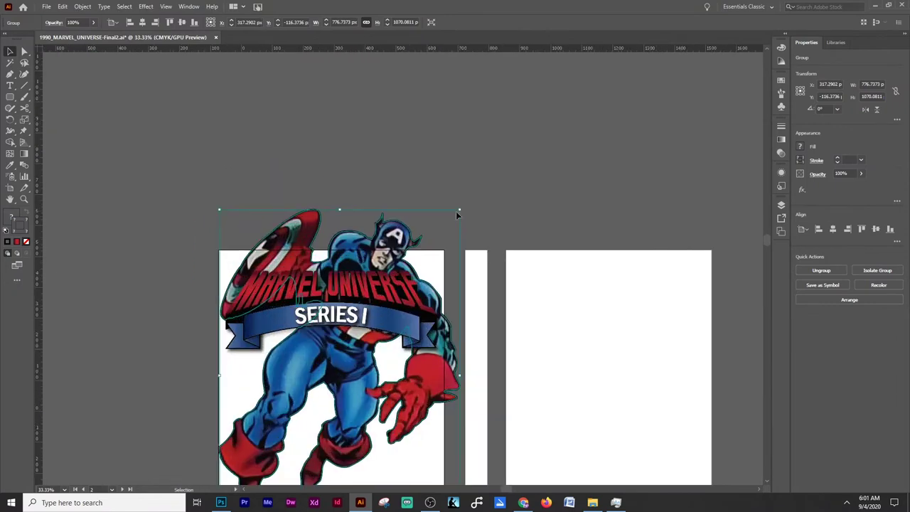
scroll(435, 229, "up", 1)
scroll(384, 414, "down", 1)
left_click_drag(313, 312, 313, 358)
- Bring the Captain America figure to the front, then deselect it
right_click(325, 169)
left_click(469, 280)
left_click(376, 259)
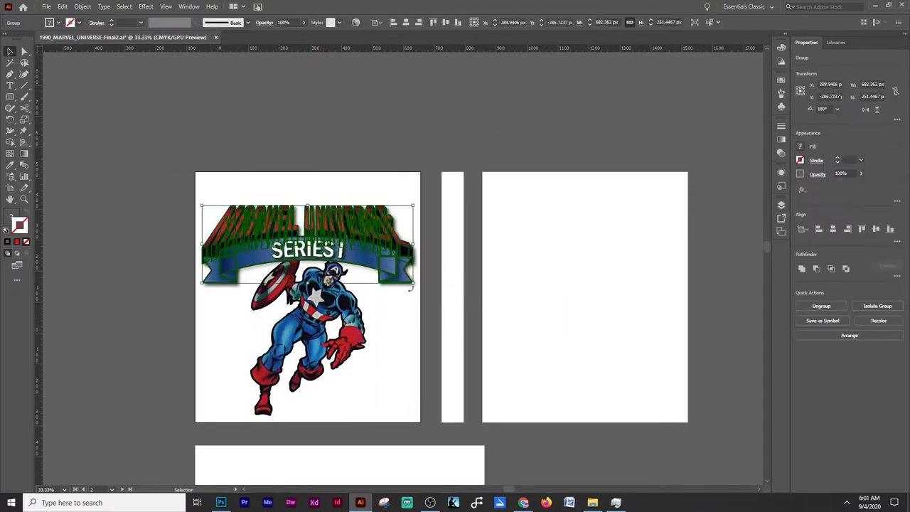
scroll(375, 259, "up", 3)
right_click(381, 306)
left_click(453, 386)
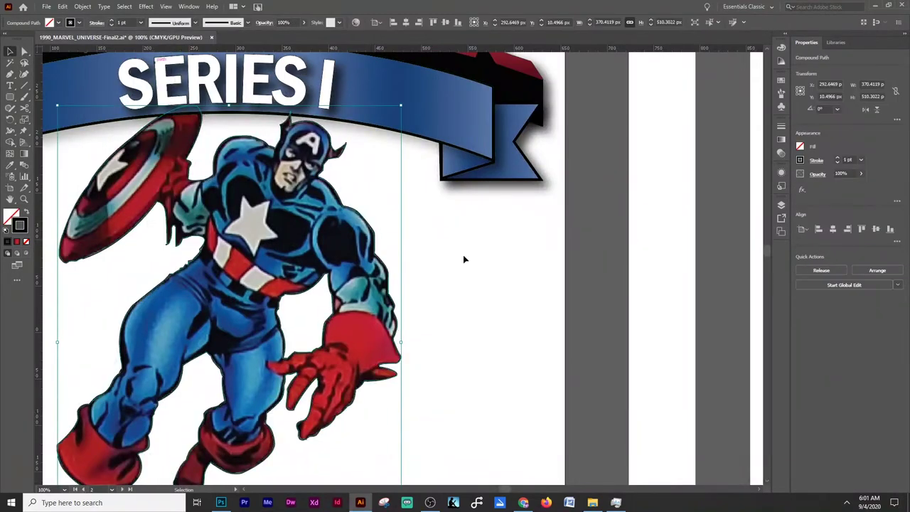
left_click(475, 270)
scroll(442, 299, "down", 3)
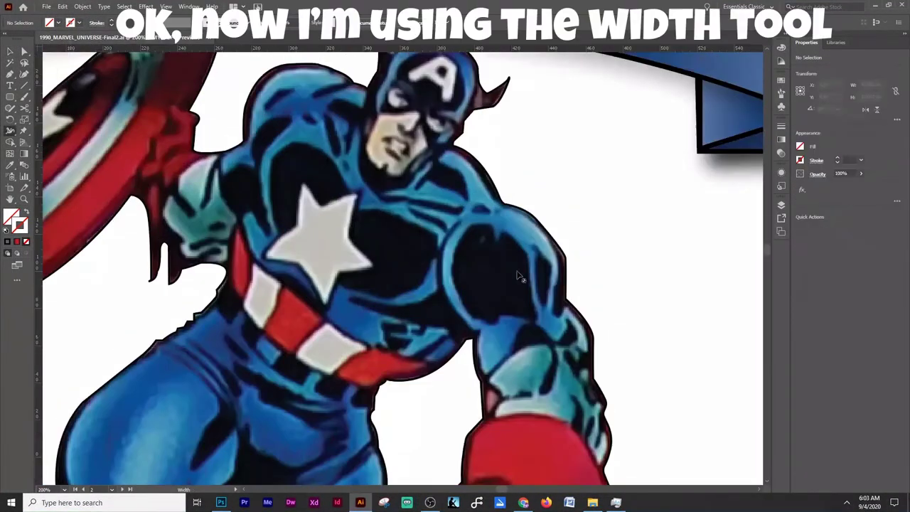
- Zoom in on the glove and widen the figure's outline stroke along it
scroll(502, 171, "down", 5)
scroll(656, 234, "down", 5)
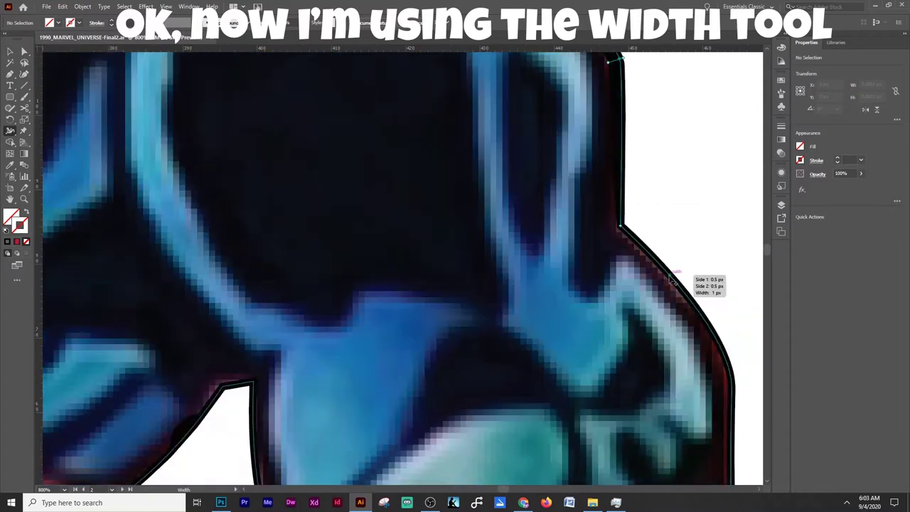
scroll(661, 185, "down", 5)
scroll(664, 138, "down", 5)
scroll(728, 357, "down", 5)
scroll(682, 271, "down", 5)
scroll(682, 346, "down", 5)
scroll(674, 426, "down", 5)
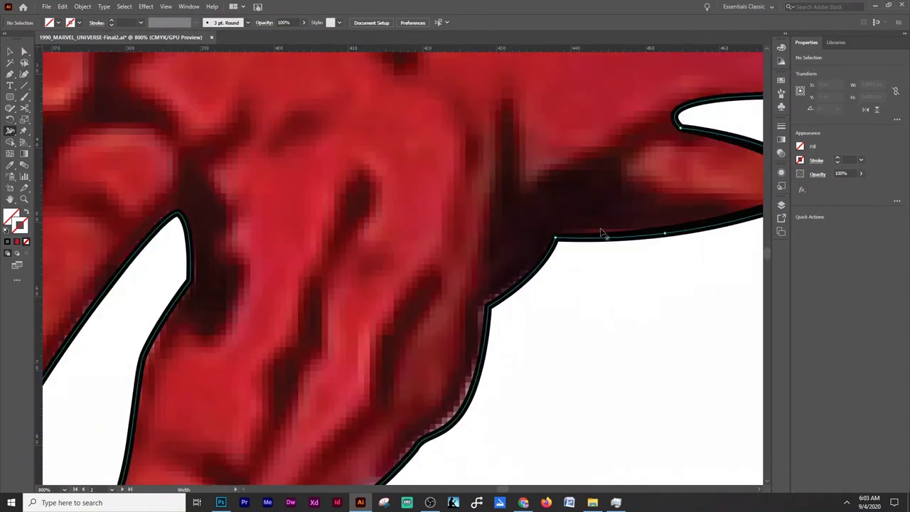
scroll(472, 366, "down", 5)
scroll(198, 391, "down", 5)
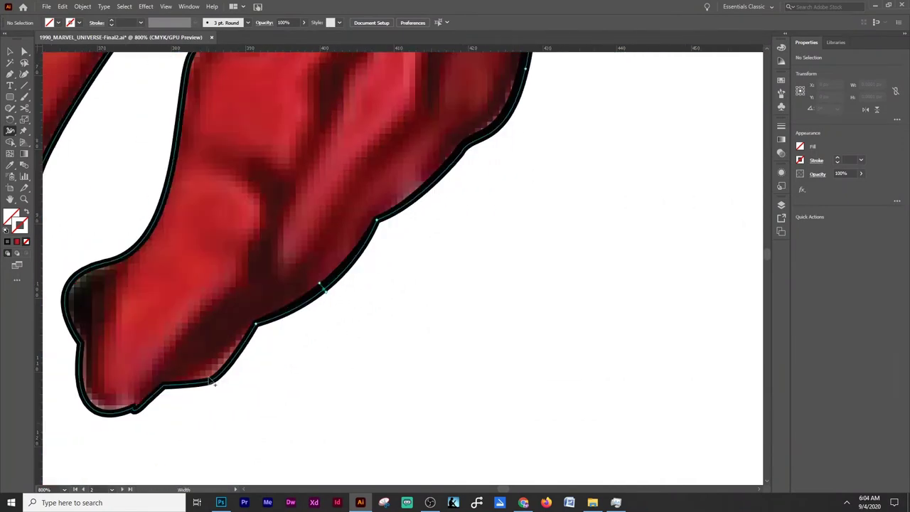
scroll(137, 404, "up", 2)
scroll(162, 348, "left", 2)
scroll(258, 166, "up", 8)
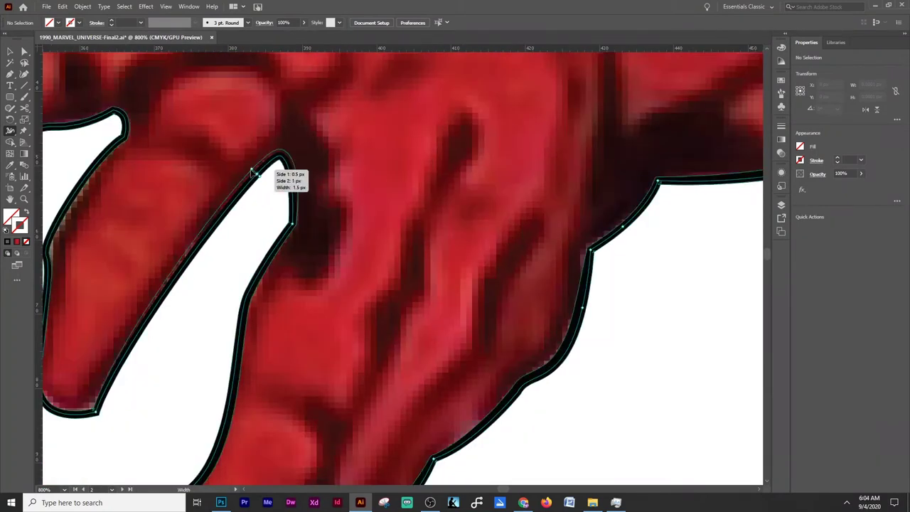
scroll(258, 166, "left", 2)
scroll(139, 246, "up", 2)
scroll(138, 246, "down", 2)
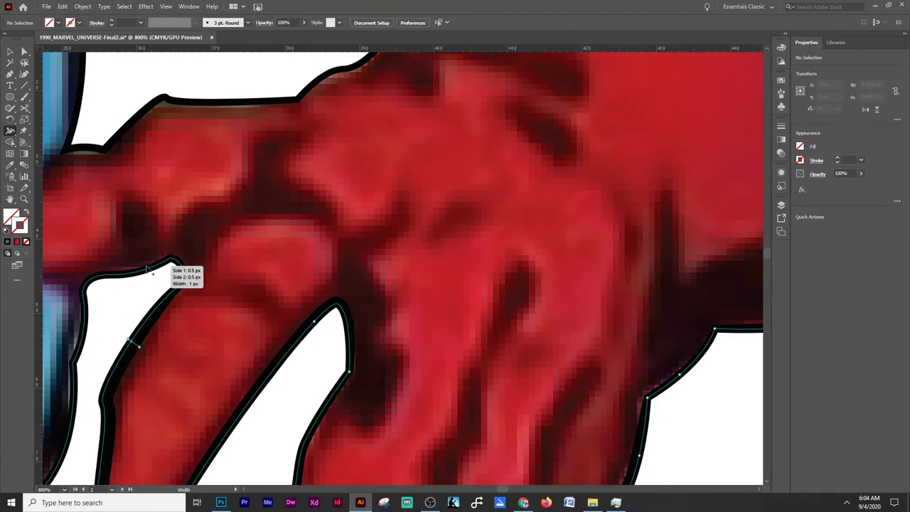
scroll(167, 270, "down", 2)
scroll(160, 284, "down", 1)
scroll(171, 309, "down", 1)
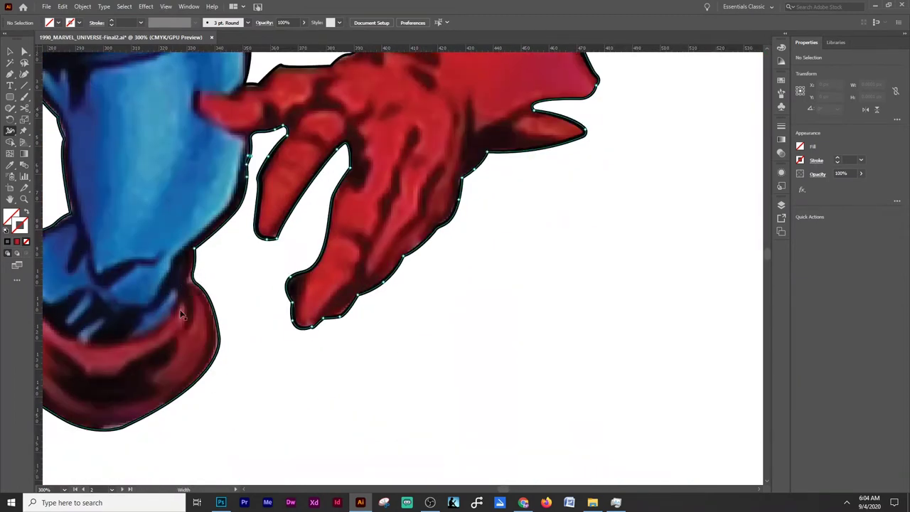
scroll(213, 320, "up", 1)
scroll(252, 335, "up", 1)
scroll(290, 356, "up", 1)
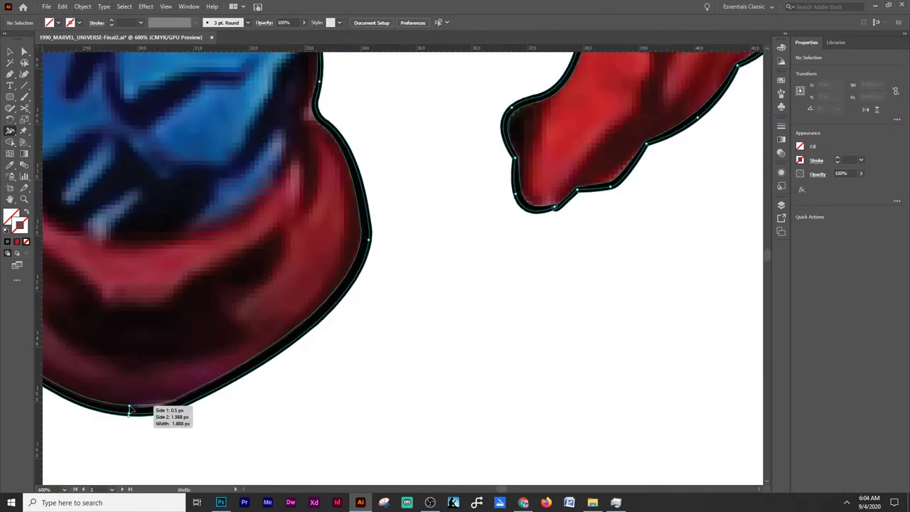
scroll(163, 401, "down", 2)
scroll(132, 386, "up", 1)
scroll(121, 405, "up", 1)
scroll(112, 423, "down", 1)
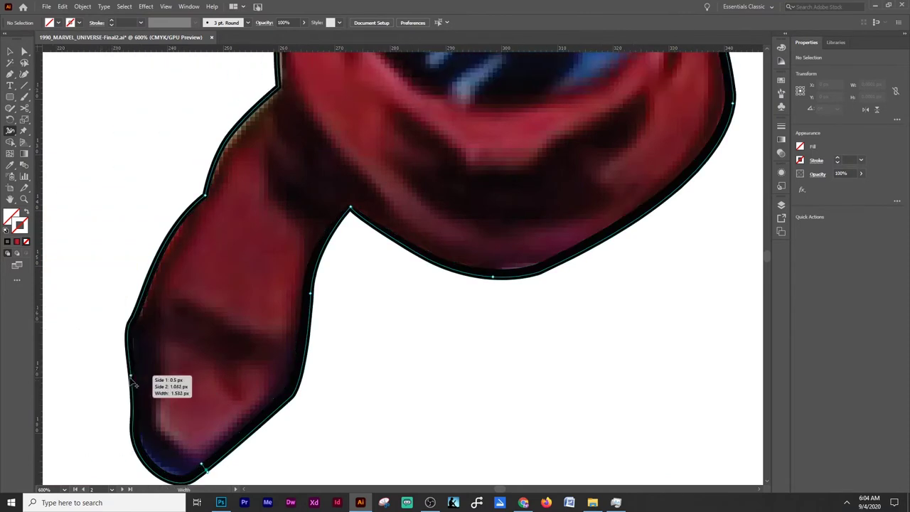
scroll(208, 269, "up", 1)
left_click_drag(176, 303, 187, 295)
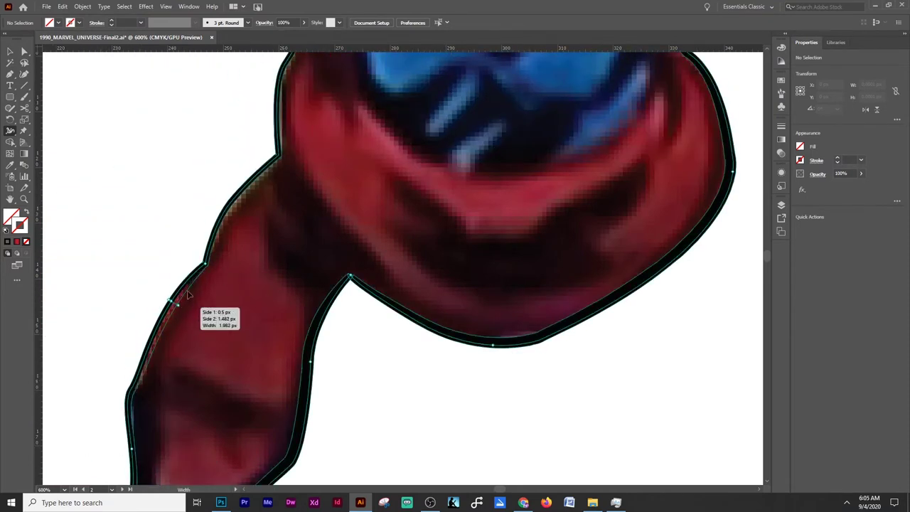
- Select the banner group and apply an option from its right-click menu
scroll(280, 207, "down", 1)
scroll(321, 142, "up", 1)
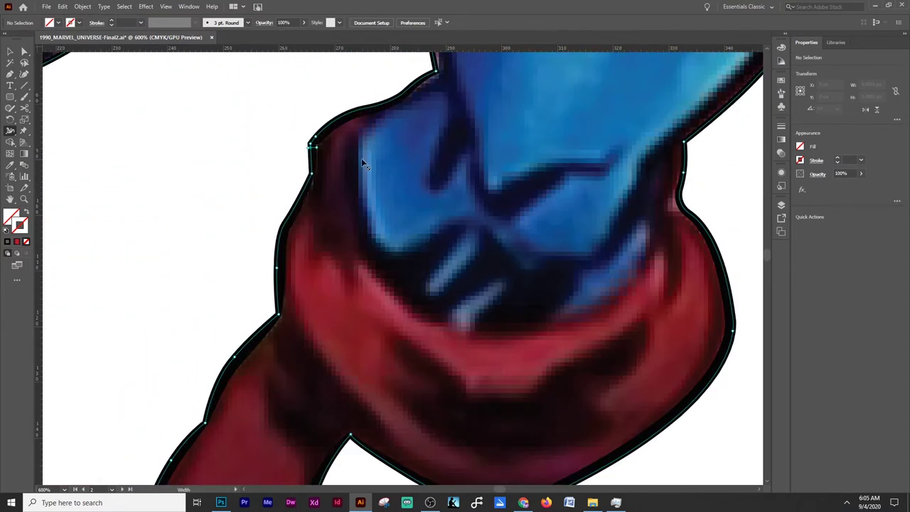
scroll(361, 157, "down", 1)
scroll(433, 149, "up", 1)
scroll(401, 129, "down", 1)
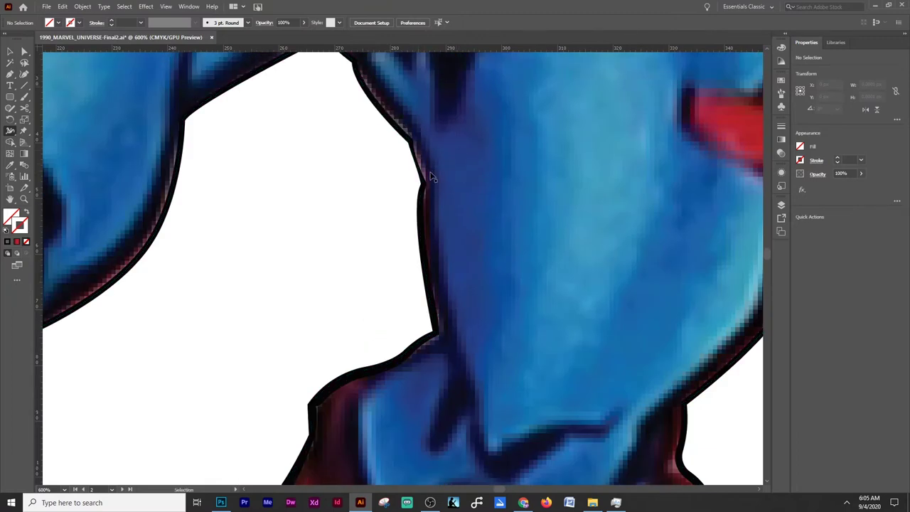
scroll(389, 139, "up", 2)
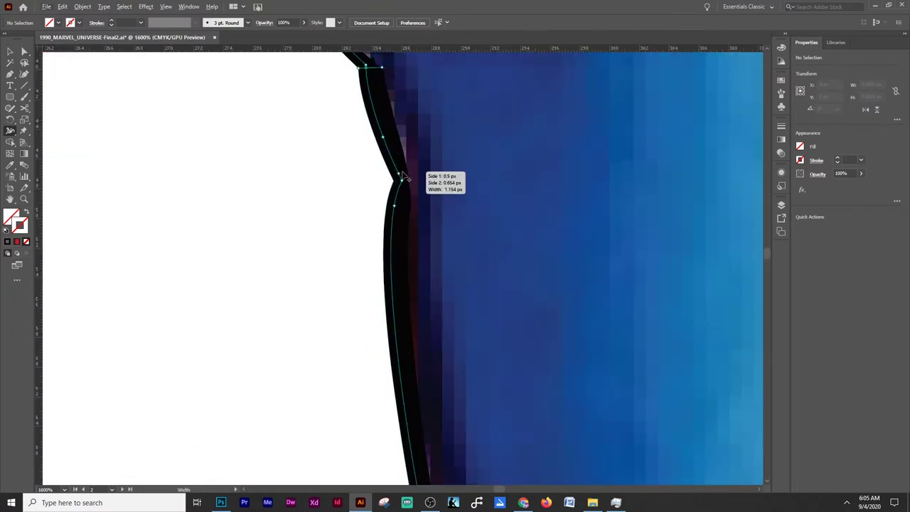
scroll(389, 142, "down", 1)
scroll(417, 235, "up", 1)
scroll(389, 327, "down", 2)
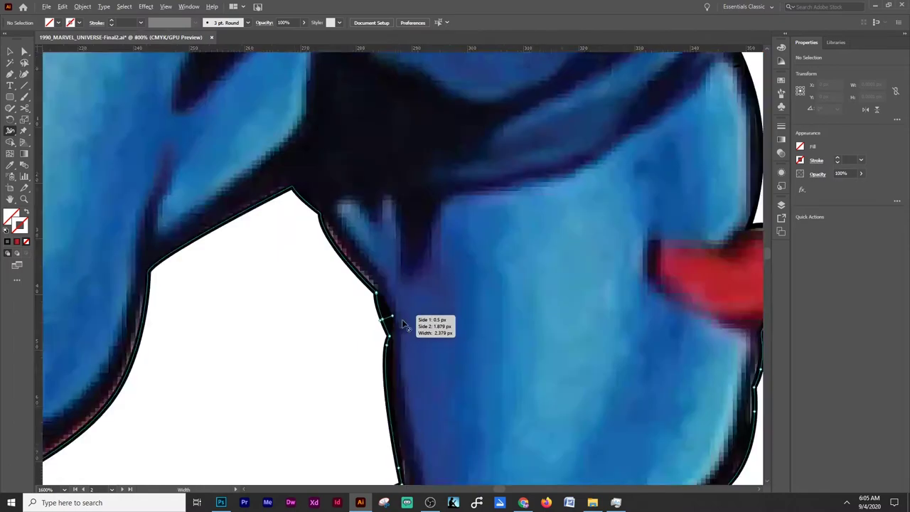
scroll(402, 320, "up", 2)
scroll(410, 381, "down", 3)
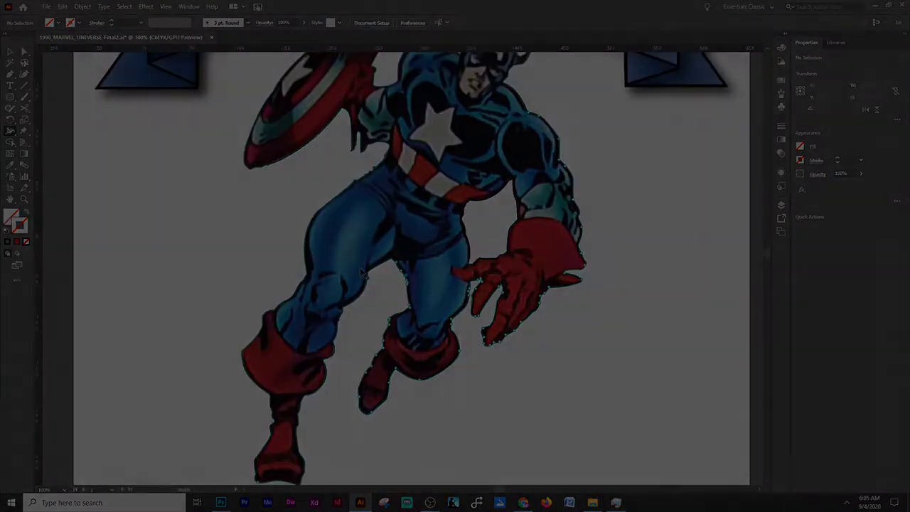
scroll(390, 354, "down", 3)
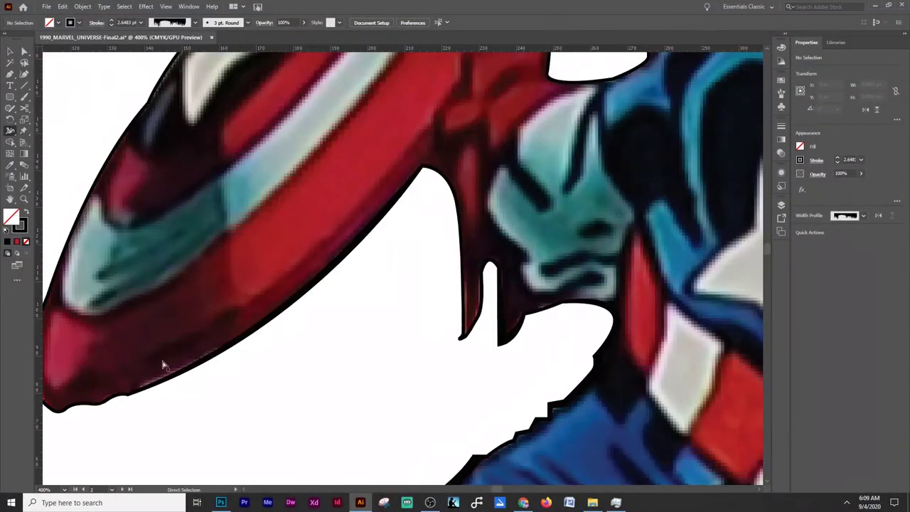
scroll(158, 384, "up", 3)
scroll(108, 371, "down", 3)
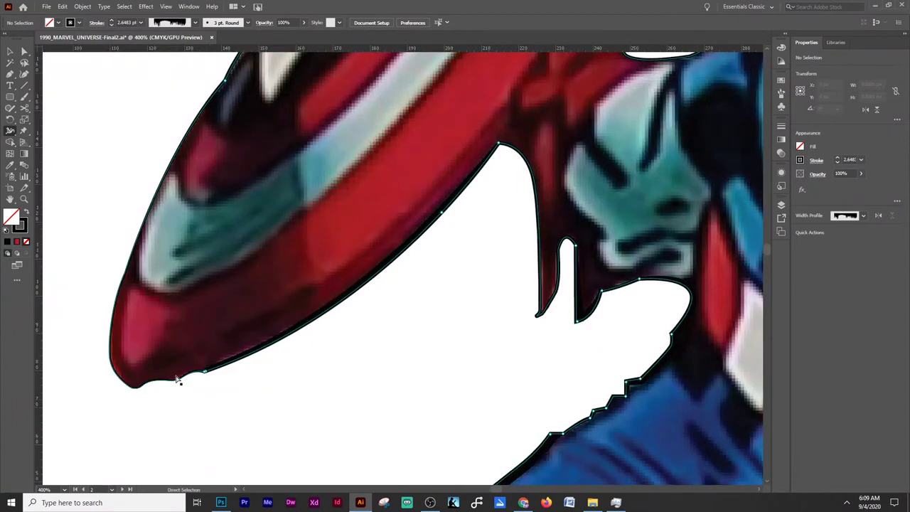
scroll(183, 372, "up", 3)
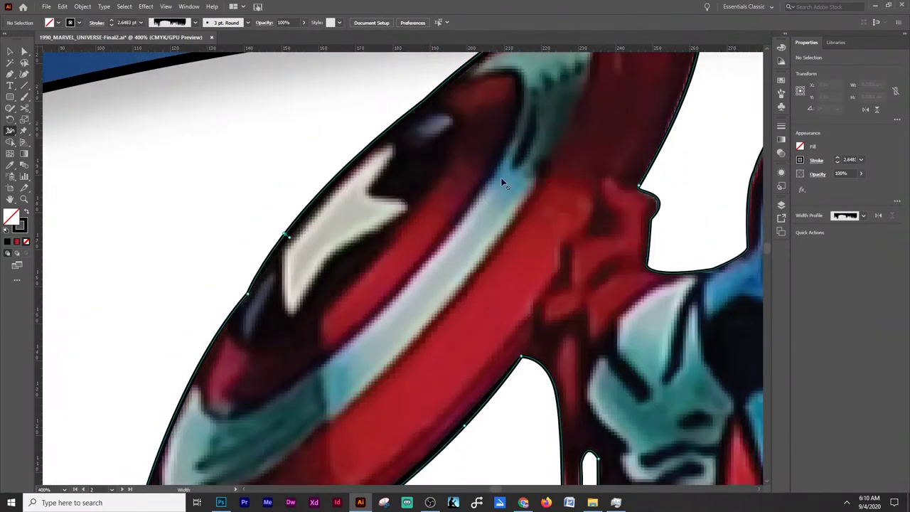
scroll(502, 184, "up", 3)
key("v")
left_click(291, 371)
right_click(432, 274)
left_click(565, 355)
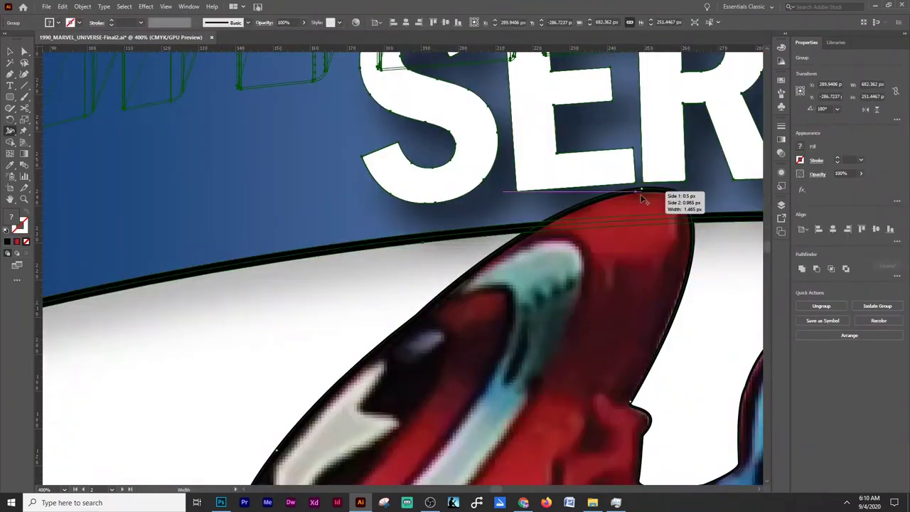
- Thin the figure's outline stroke at the tip of the shield
left_click_drag(642, 209, 589, 208)
scroll(633, 403, "down", 3)
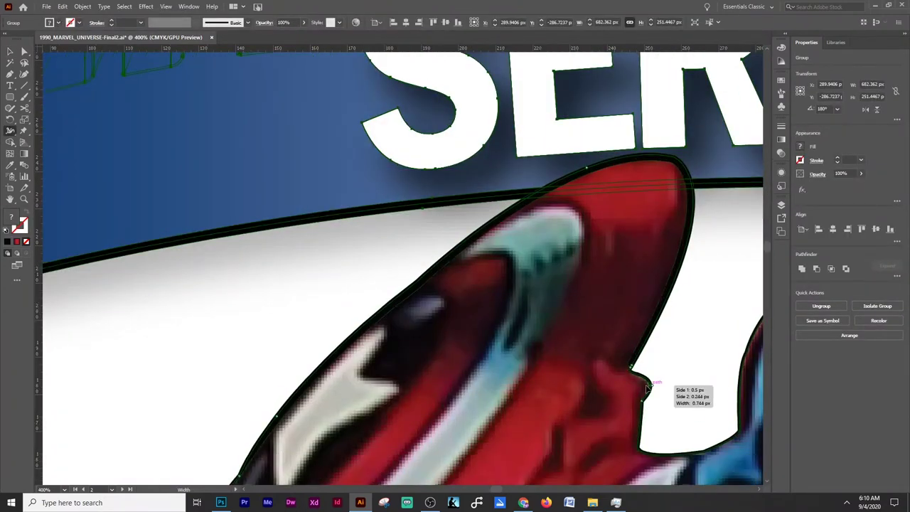
scroll(709, 396, "right", 2)
scroll(702, 386, "right", 2)
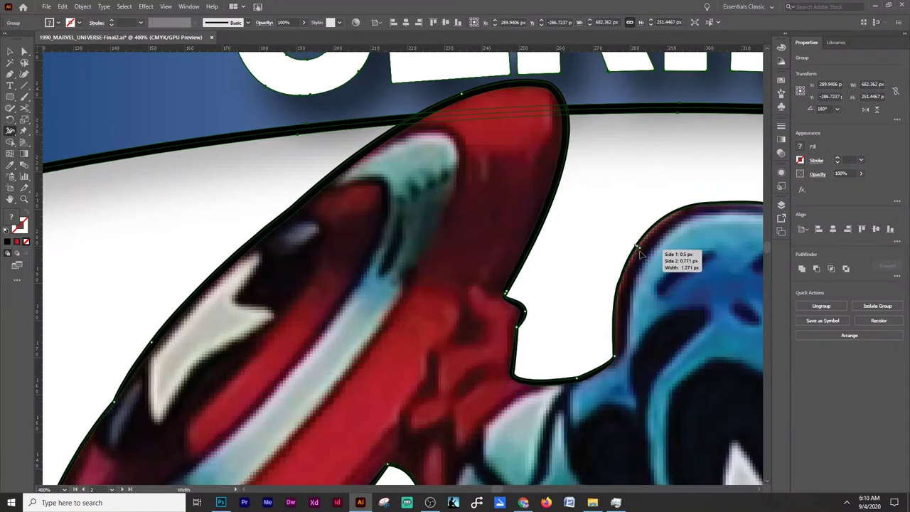
- Widen the outline along the helmet spike, then select the whole Captain America group
key("h")
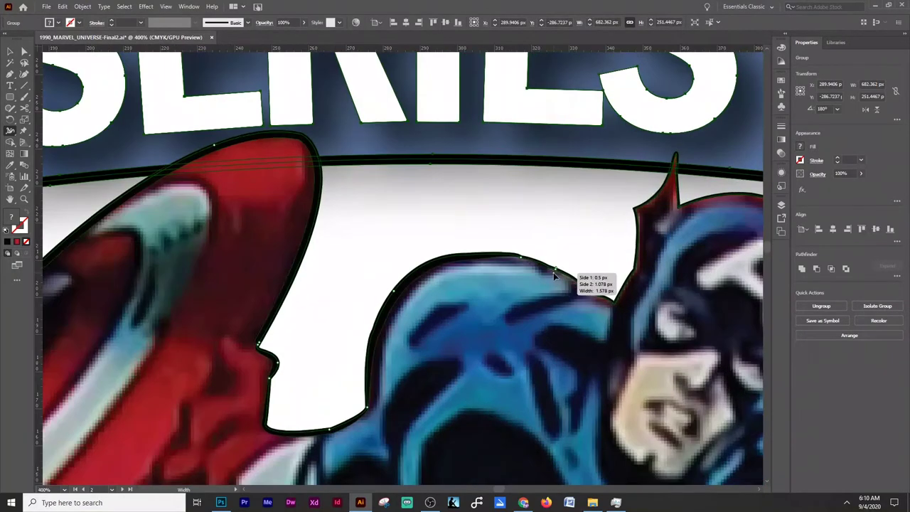
scroll(647, 217, "up", 2)
scroll(640, 199, "up", 1)
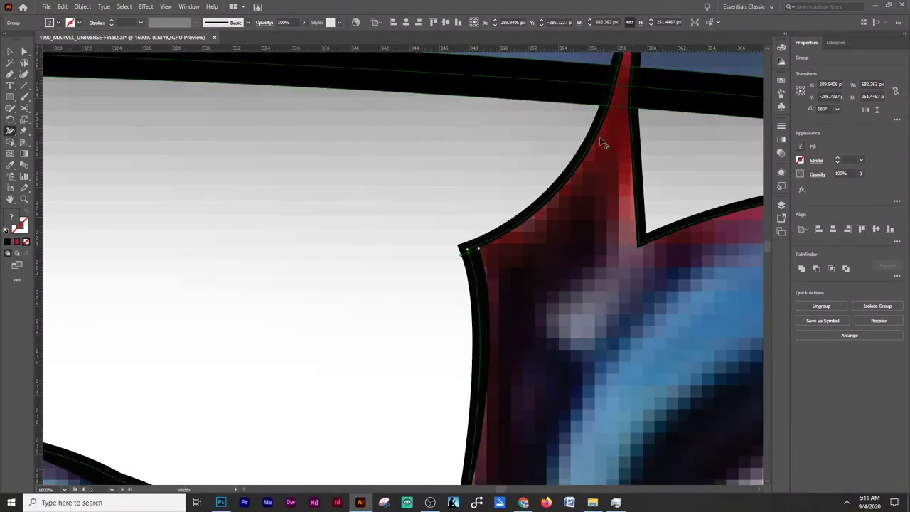
scroll(601, 145, "down", 3)
scroll(678, 171, "right", 2)
scroll(700, 262, "down", 1)
scroll(668, 298, "up", 2)
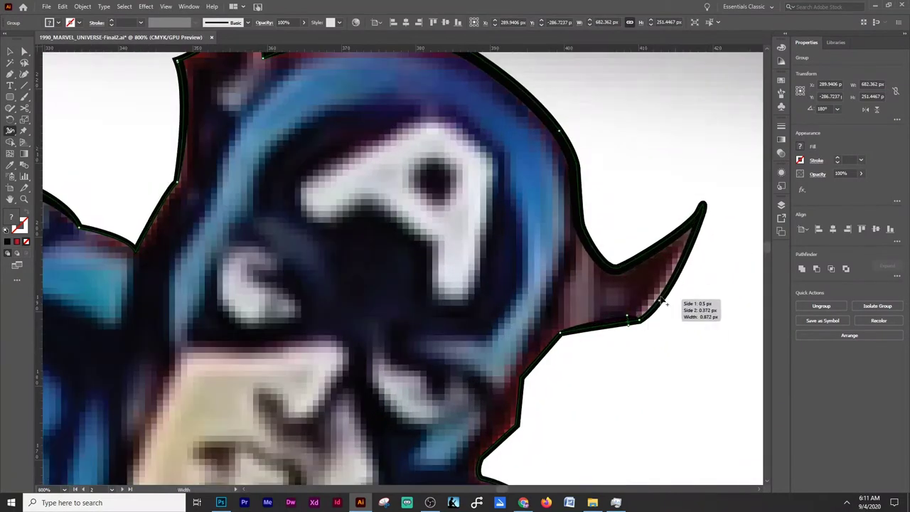
left_click_drag(661, 287, 683, 248)
scroll(703, 208, "up", 3)
scroll(687, 126, "down", 3)
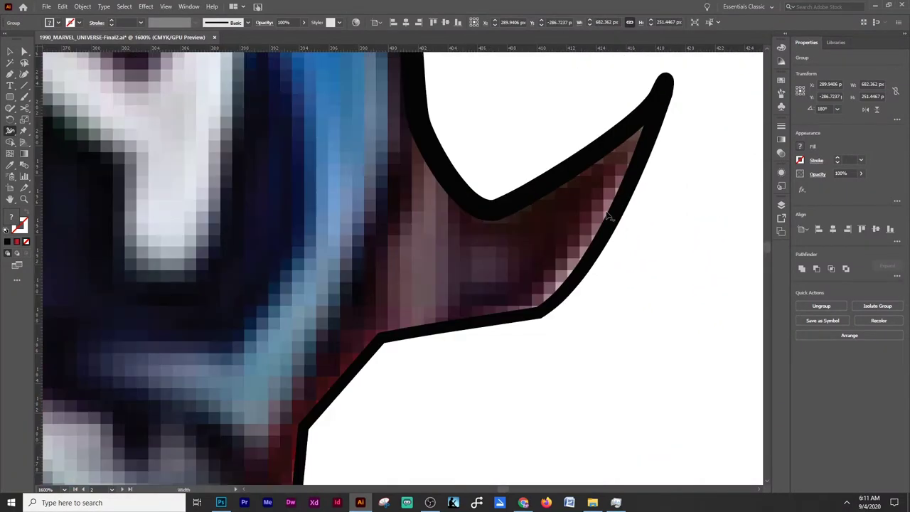
scroll(590, 263, "down", 5)
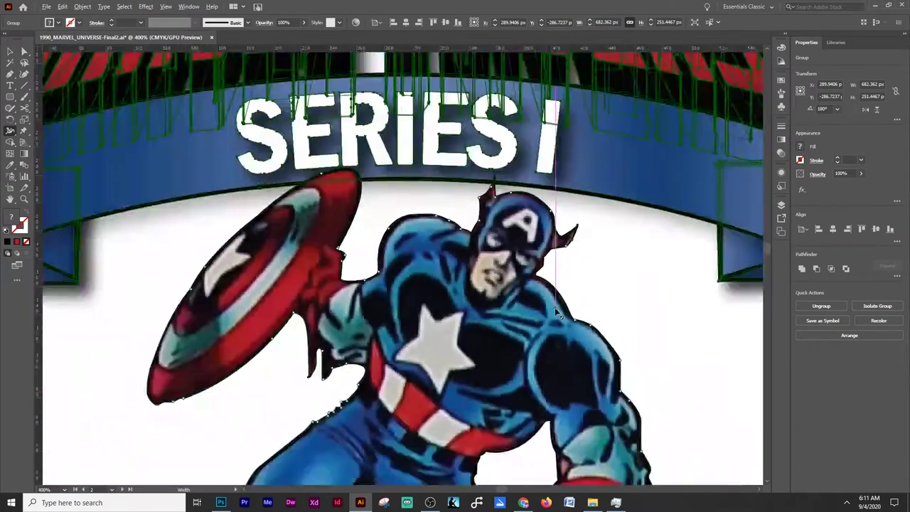
scroll(426, 320, "down", 3)
key("v")
left_click(363, 353)
- Move the figure above the first artboard and fit a new artboard to it
left_click_drag(363, 353, 536, 275)
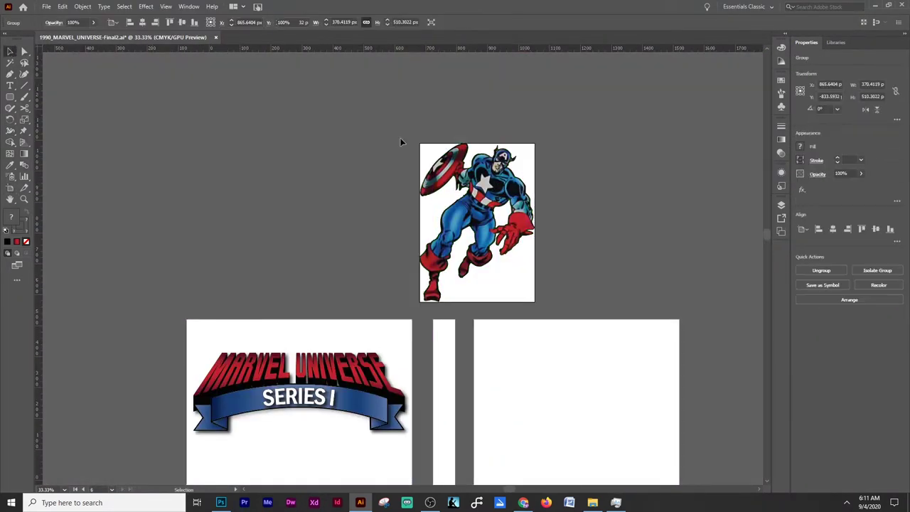
key("shift+o")
left_click(498, 185)
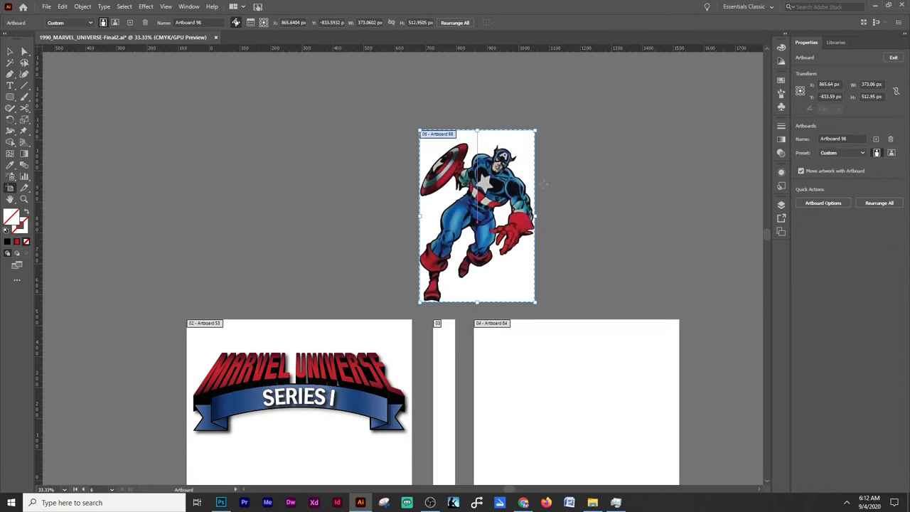
- Export the figure via Save for Web as a PNG-24 named 'CA'
key("ctrl+alt+shift+s")
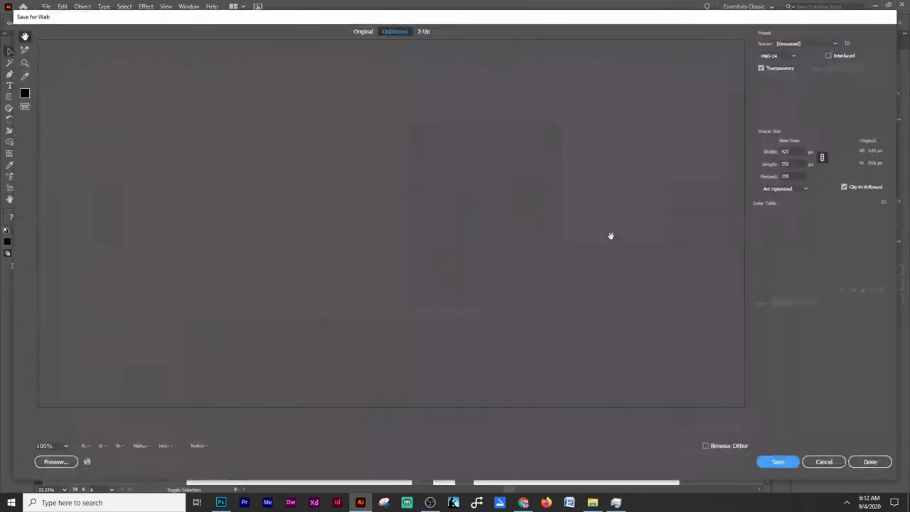
left_click(779, 462)
type("CAPTAIN A")
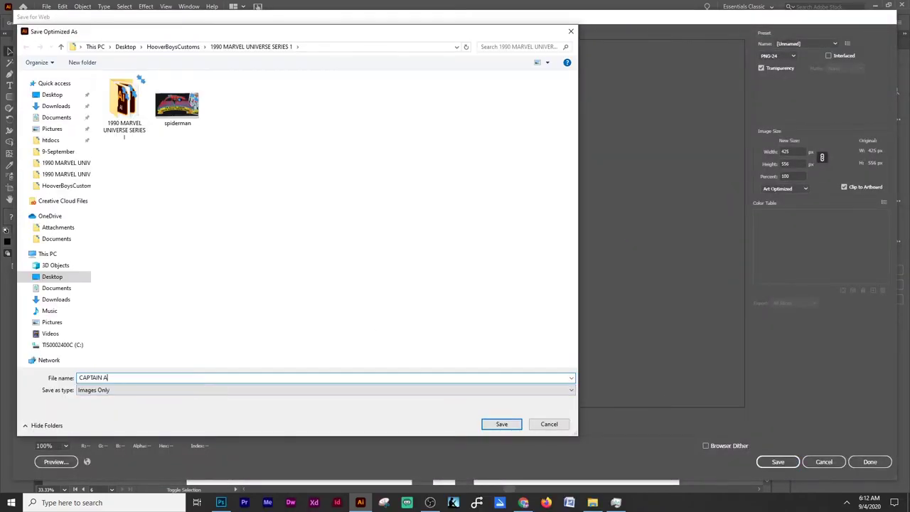
key("Return")
left_click(220, 503)
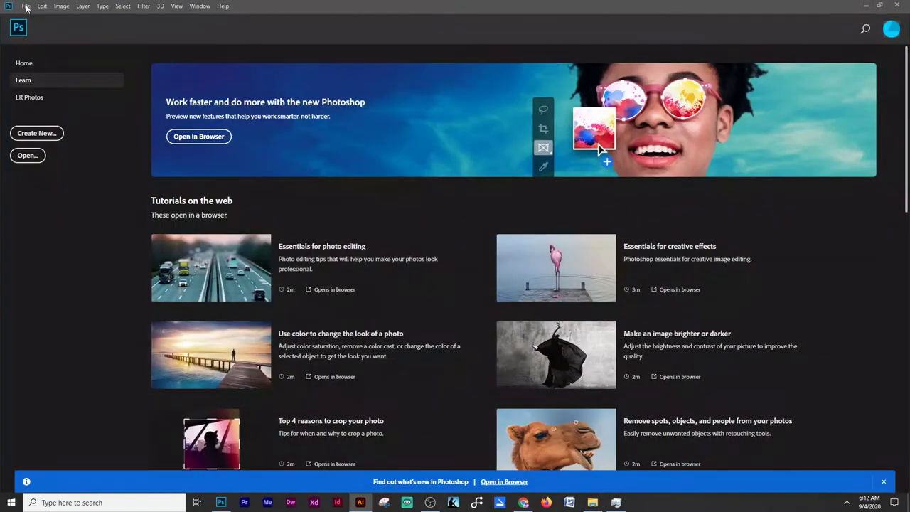
- Open CAPTAIN-AMERICA.png and brighten it with Brightness about 54 and a raised Curves adjustment
left_click(23, 7)
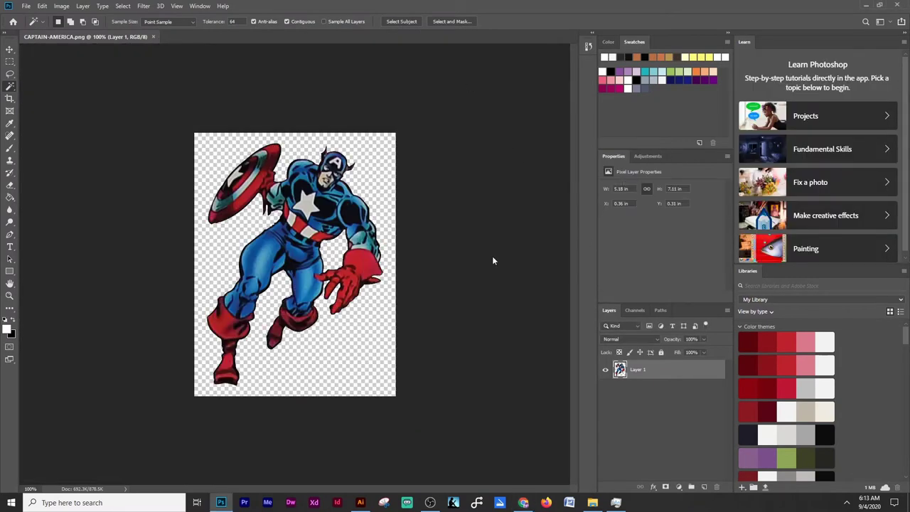
left_click_drag(661, 213, 681, 214)
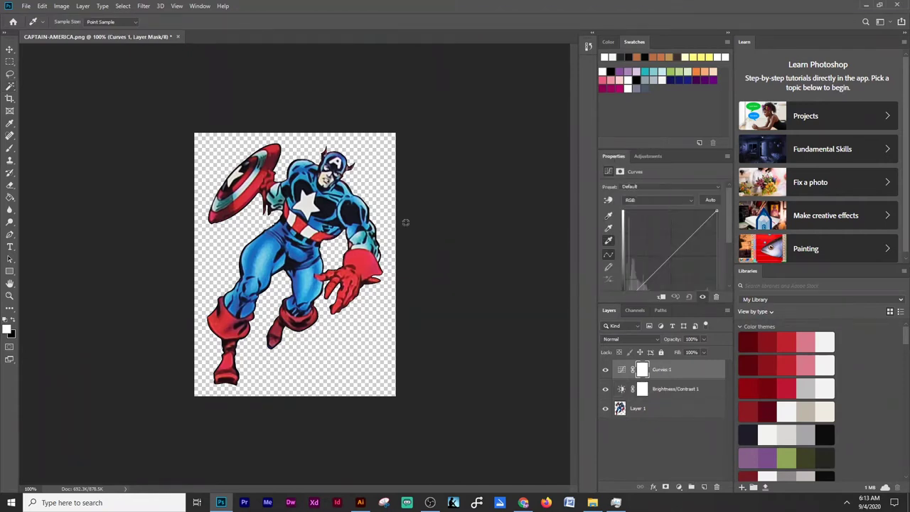
left_click(305, 208)
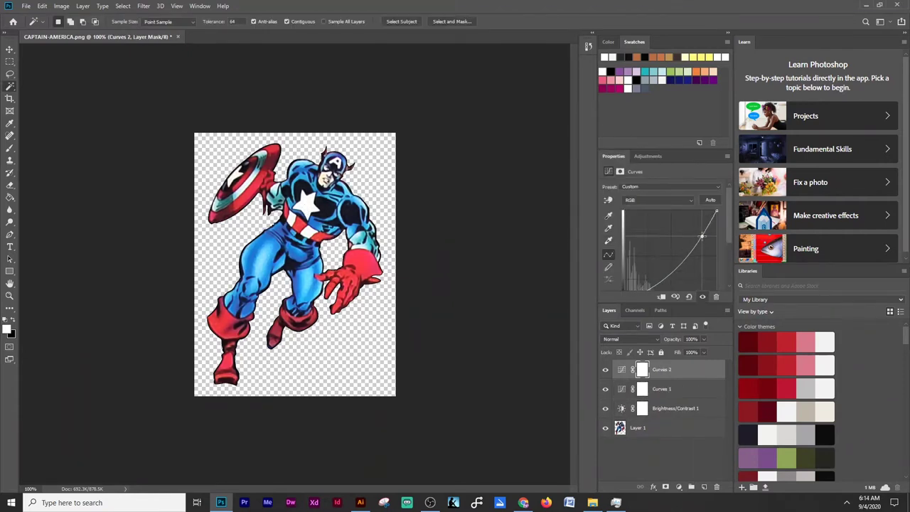
left_click_drag(700, 236, 697, 237)
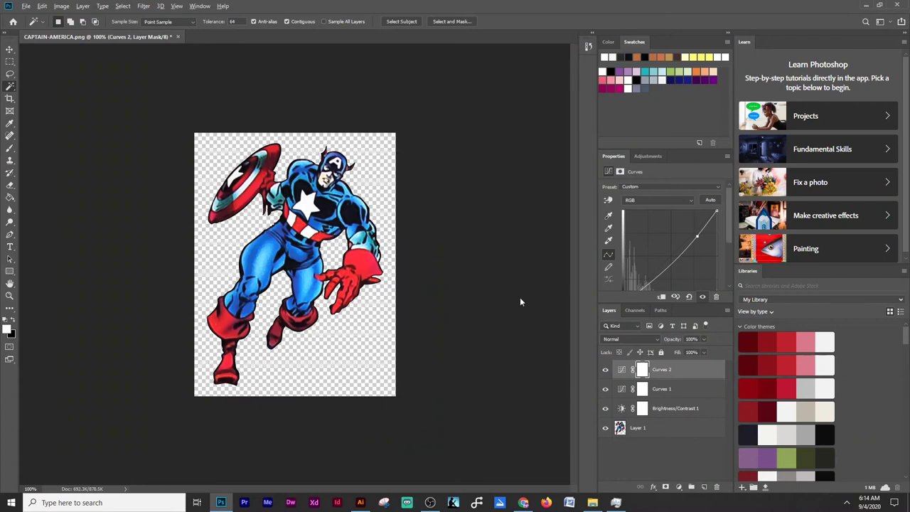
- Export the brightened image for the web as a PNG-24
key("ctrl+alt+shift+s")
left_click(469, 413)
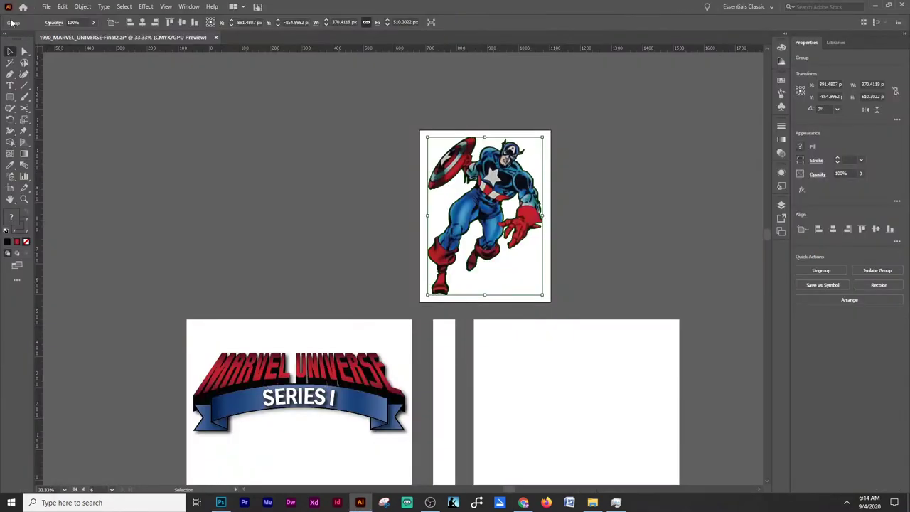
left_click(41, 6)
left_click(57, 171)
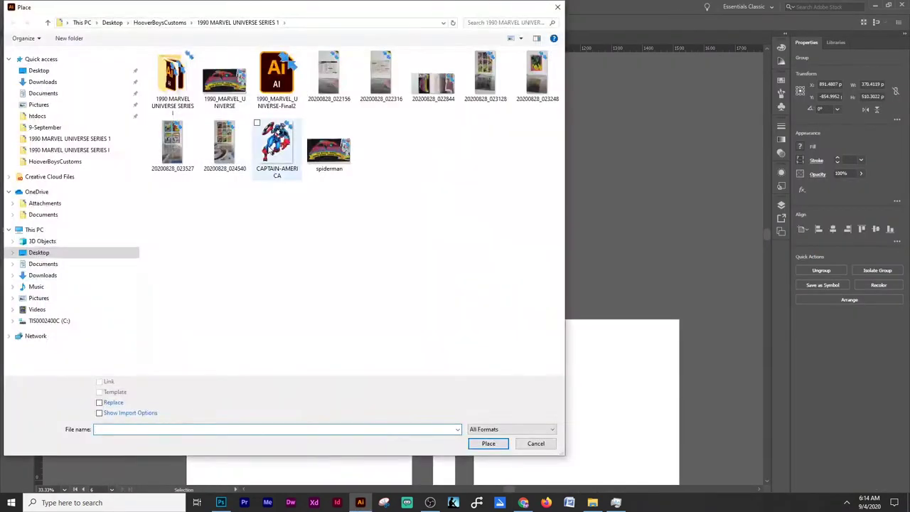
- Place CAPTAIN-AMERICA.png and move it onto the logo artboard
double_click(276, 158)
left_click(275, 165)
left_click_drag(343, 250, 619, 170)
mouse_move(640, 110)
left_mouse_down()
mouse_move(311, 403)
mouse_move(318, 398)
left_mouse_up()
scroll(318, 398, "down", 1)
- Give Captain America a Multiply drop shadow: 30% opacity, 7 px offsets, 5 px blur
left_click(145, 6)
left_click(295, 116)
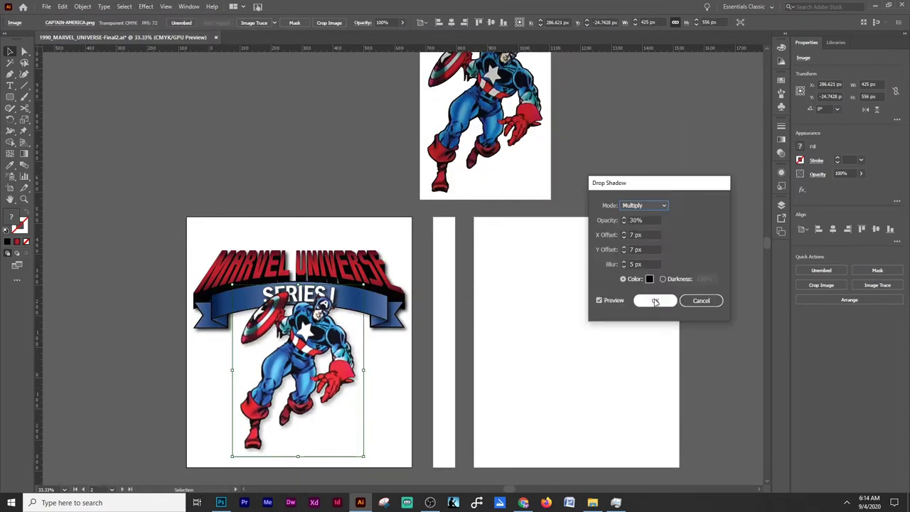
left_click(655, 300)
scroll(483, 272, "up", 1)
left_click(483, 272)
scroll(231, 217, "down", 1)
scroll(475, 166, "down", 3)
- Zoom out to all artboards and nudge Captain America down about 35 px
key("F7")
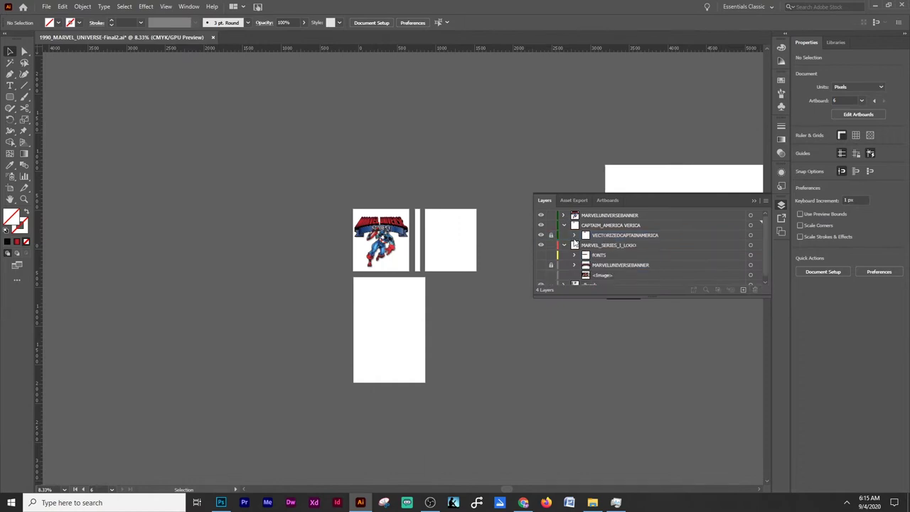
left_click_drag(569, 200, 593, 273)
scroll(397, 274, "up", 2)
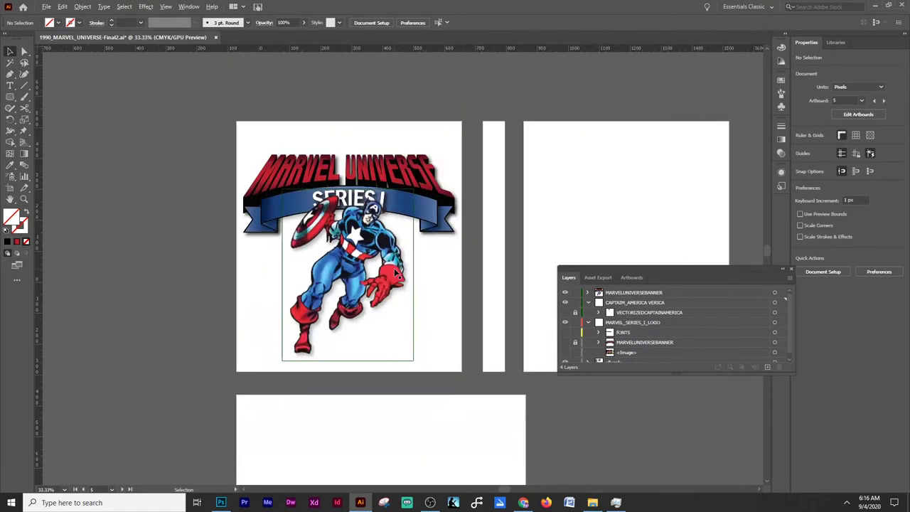
scroll(397, 273, "down", 2)
scroll(356, 258, "up", 3)
scroll(341, 235, "down", 1)
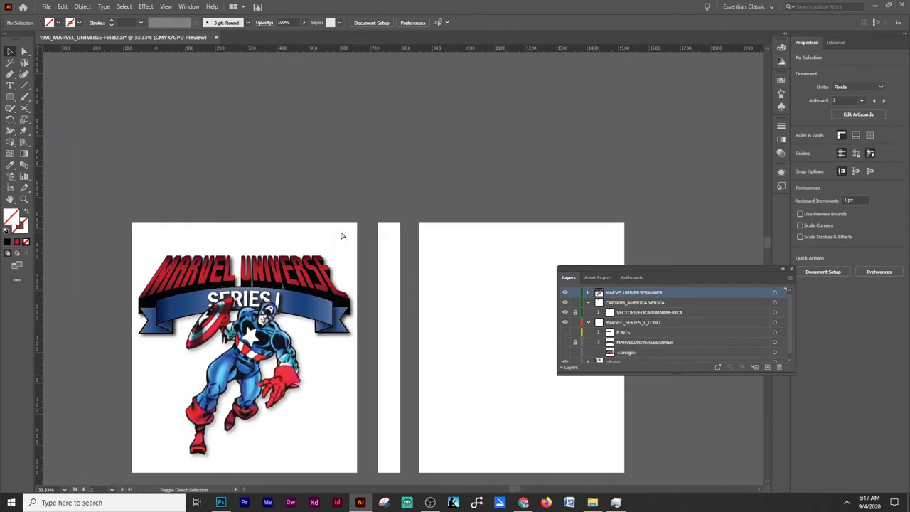
scroll(341, 235, "down", 1)
left_click(299, 284)
scroll(339, 296, "up", 3)
scroll(339, 296, "down", 4)
scroll(322, 251, "up", 2)
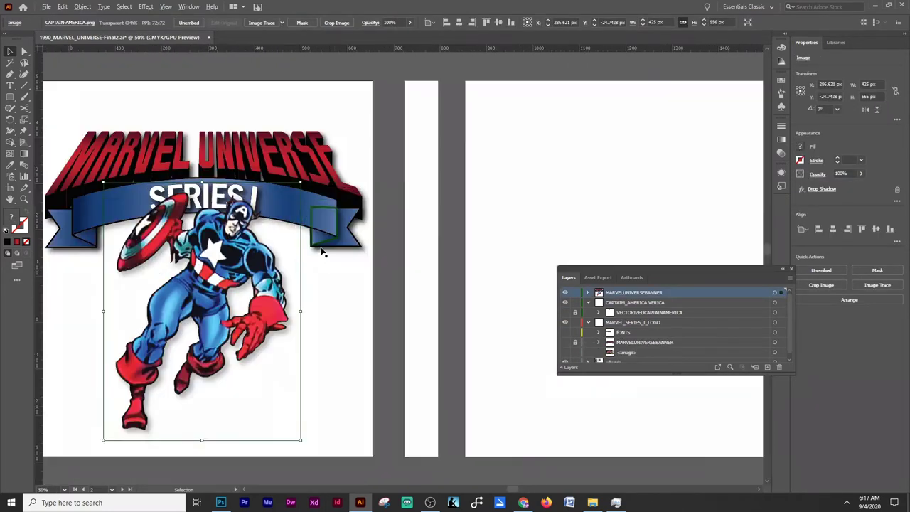
left_click_drag(235, 271, 235, 271)
scroll(236, 271, "down", 4)
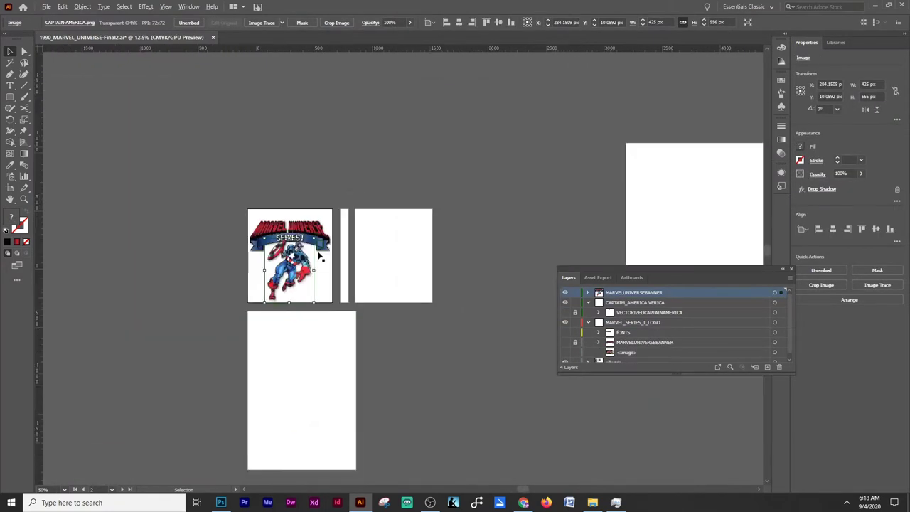
scroll(317, 244, "down", 3)
scroll(317, 244, "down", 1)
left_click(221, 503)
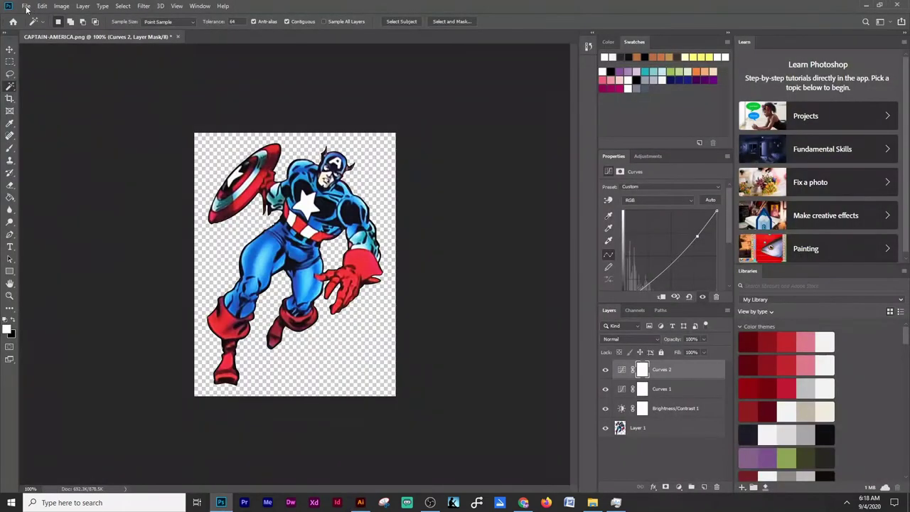
- Browse into the JES_paper_comicBurst folder and open one of its layered PSDs
left_click(28, 6)
left_click(58, 34)
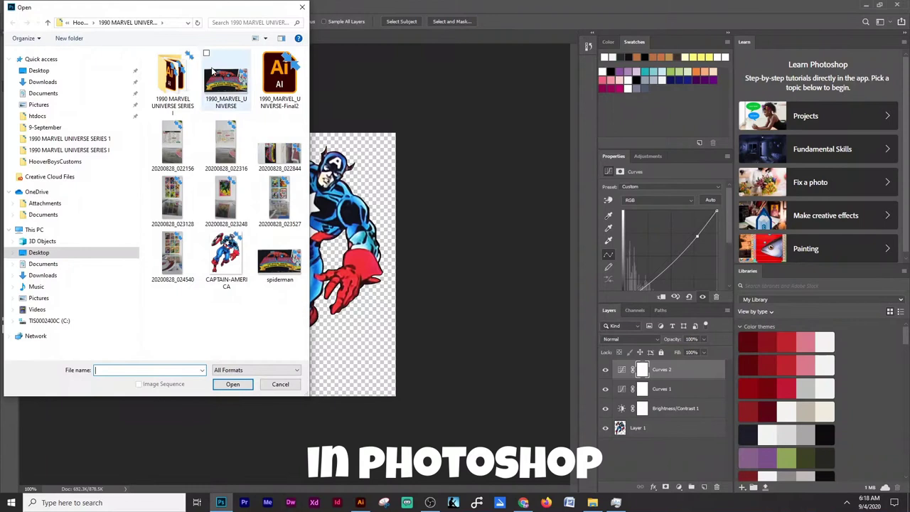
left_click(80, 22)
double_click(173, 78)
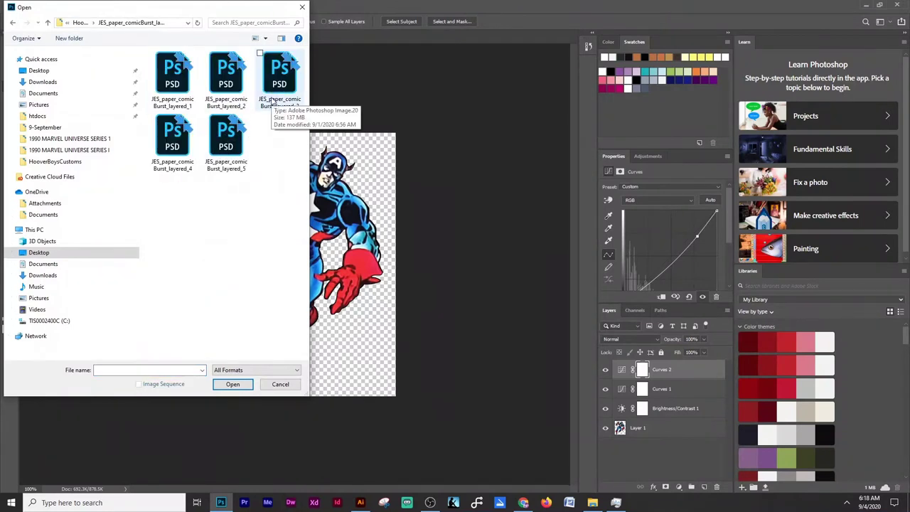
double_click(226, 135)
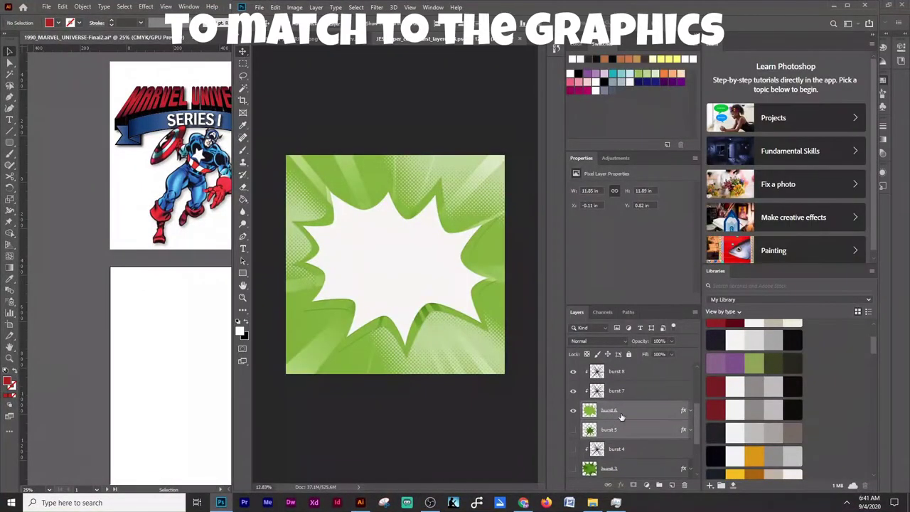
- Add a red AA1F23 Color Overlay to the burst 6 outline layer
double_click(645, 413)
left_click(564, 347)
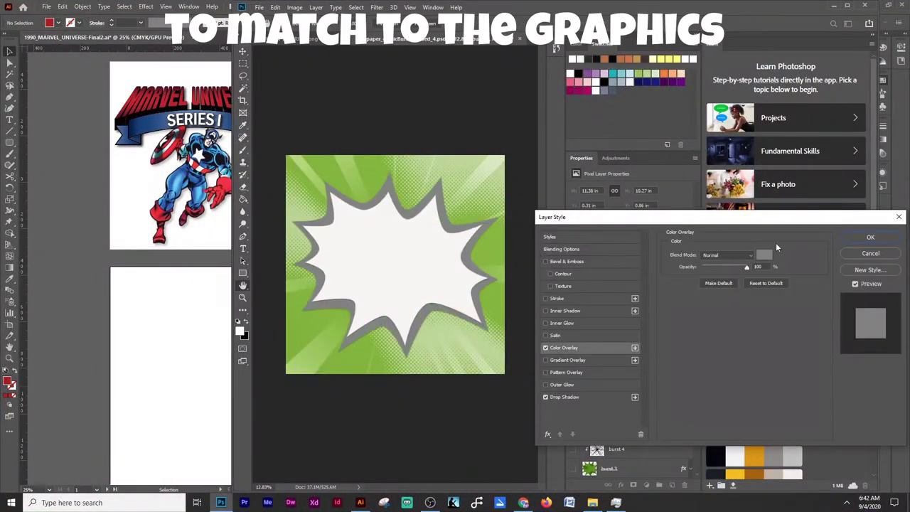
left_click(764, 255)
type("AA1F23")
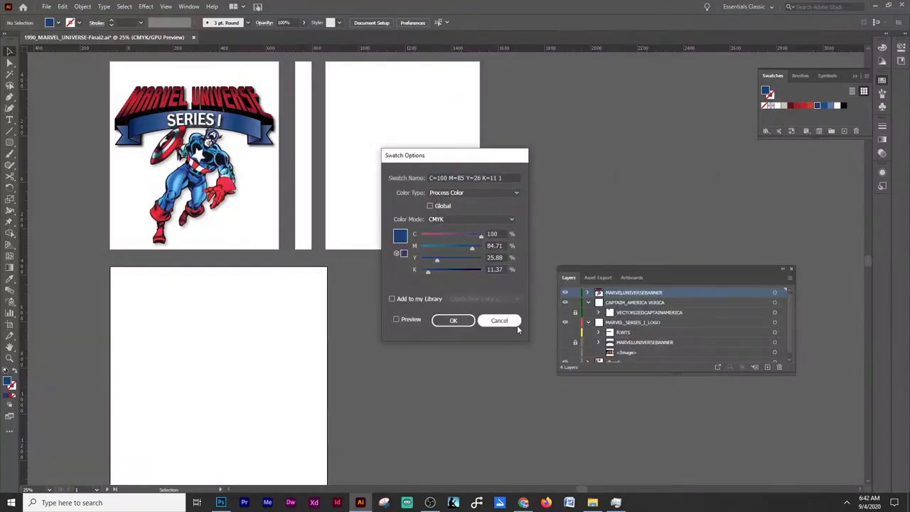
- Copy the logo blue from Illustrator and apply it as a 1D4077 Color Overlay on the base layer
left_click(517, 323)
double_click(9, 383)
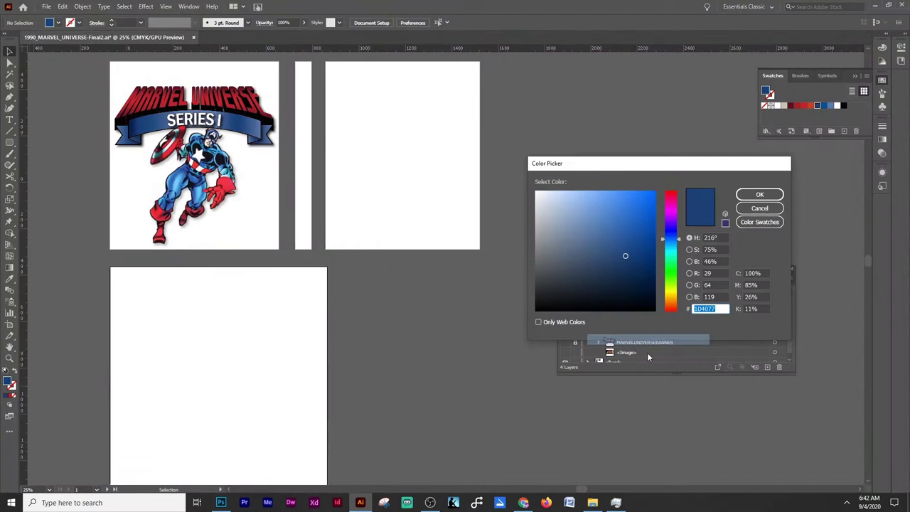
left_click(663, 340)
double_click(643, 469)
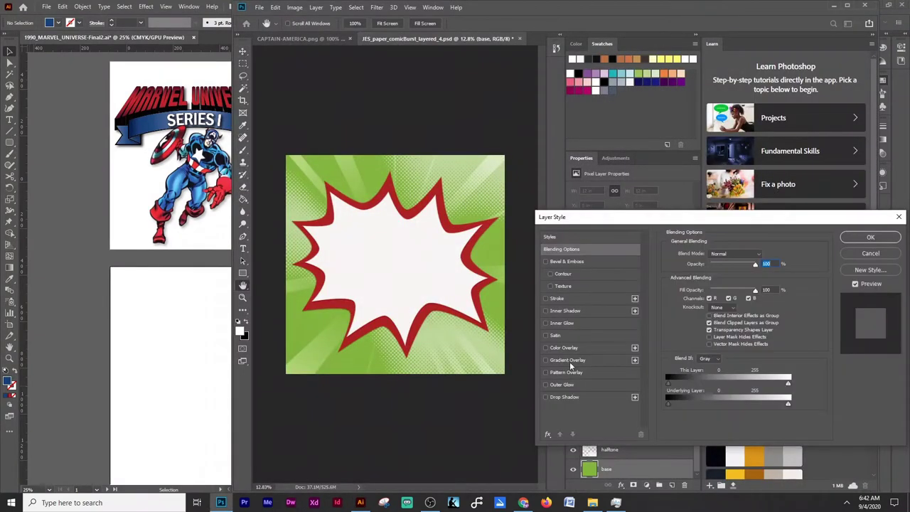
left_click(564, 347)
left_click(763, 254)
right_click(843, 437)
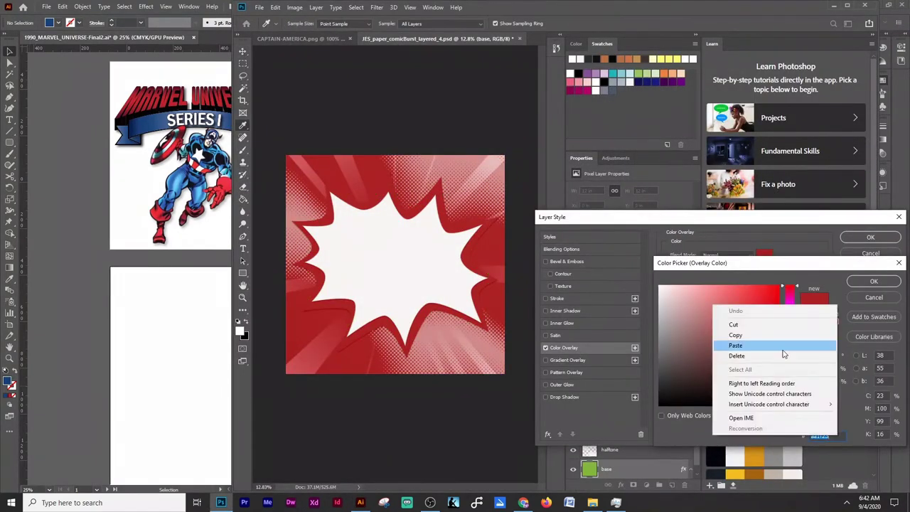
left_click(746, 346)
left_click(881, 283)
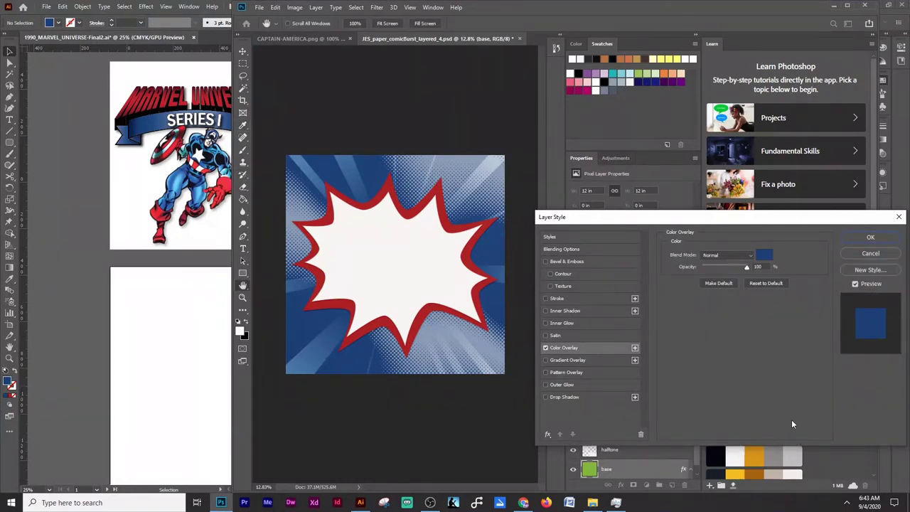
left_click(880, 238)
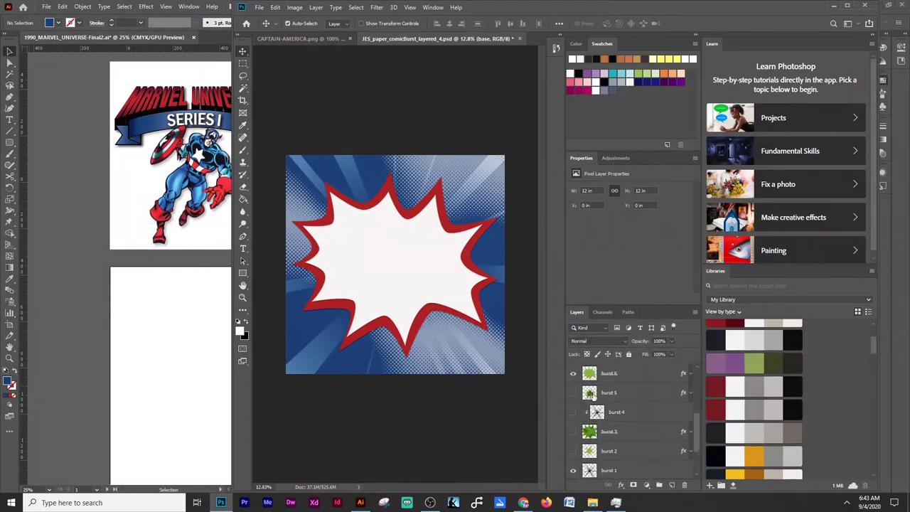
left_click(399, 285, "ctrl")
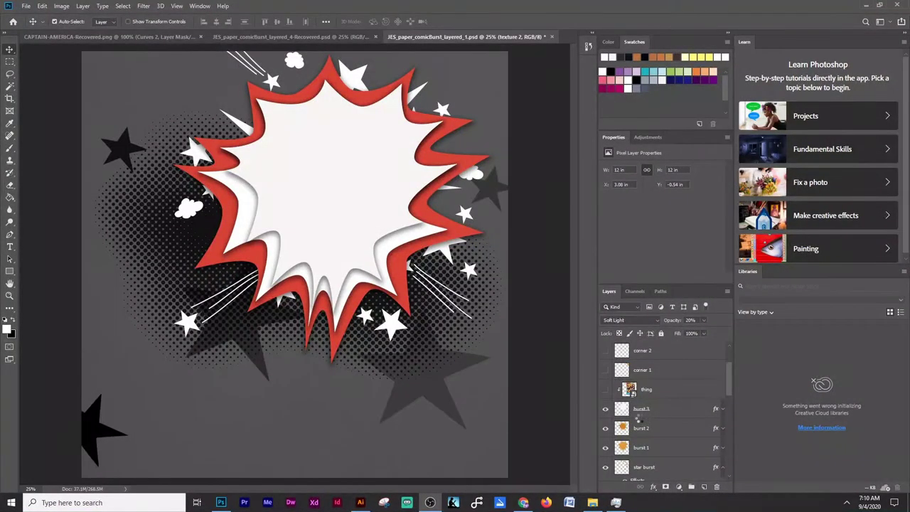
- Copy star layers 1, 2, 4 and 5 from layered_1 into the layered_4 document
scroll(637, 422, "down", 1)
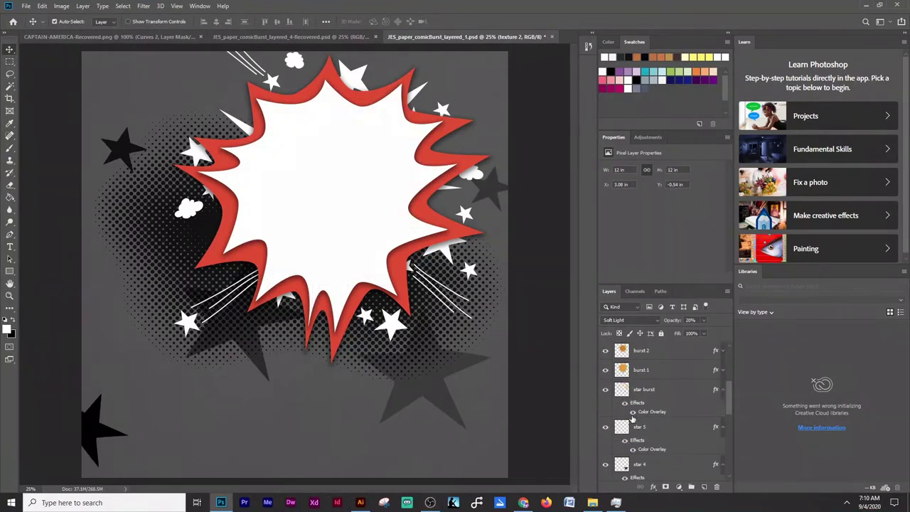
scroll(618, 412, "down", 1)
scroll(620, 387, "up", 1)
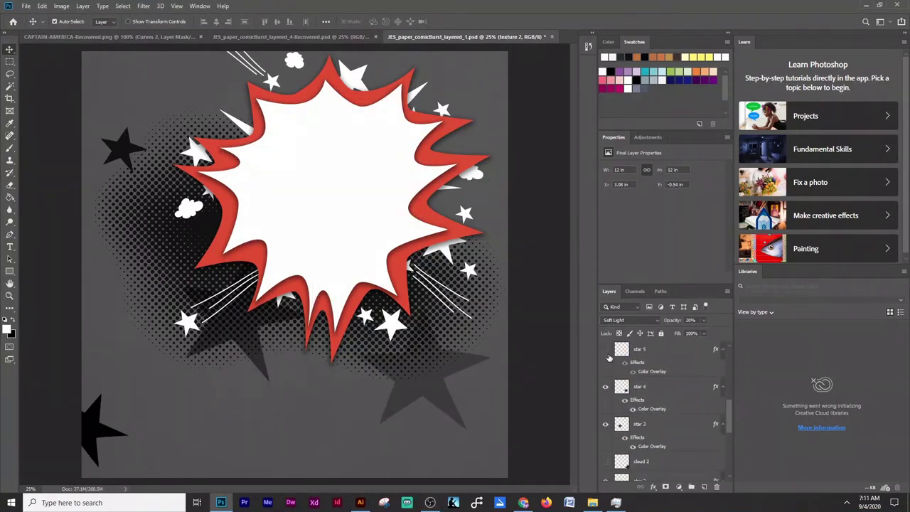
scroll(607, 390, "down", 3)
left_click(640, 368)
left_click(640, 405, "shift")
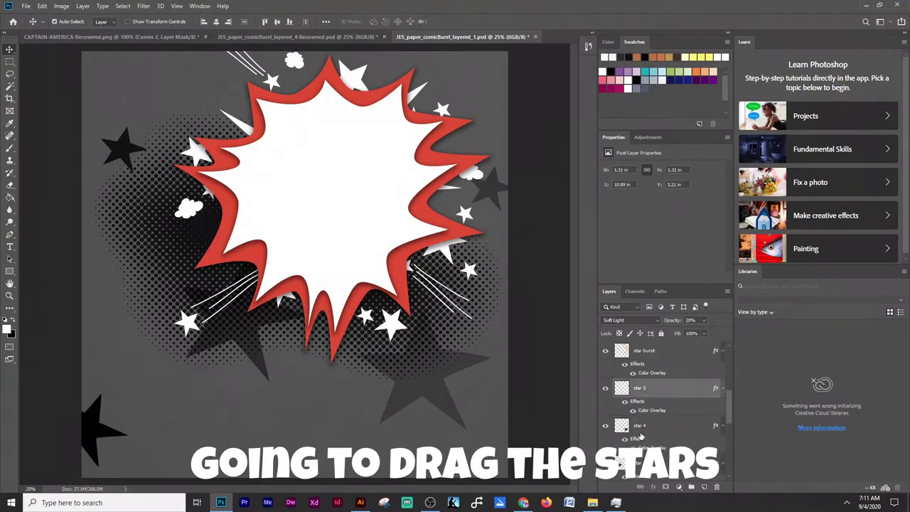
left_click(606, 443)
left_click(606, 442)
left_click(660, 441)
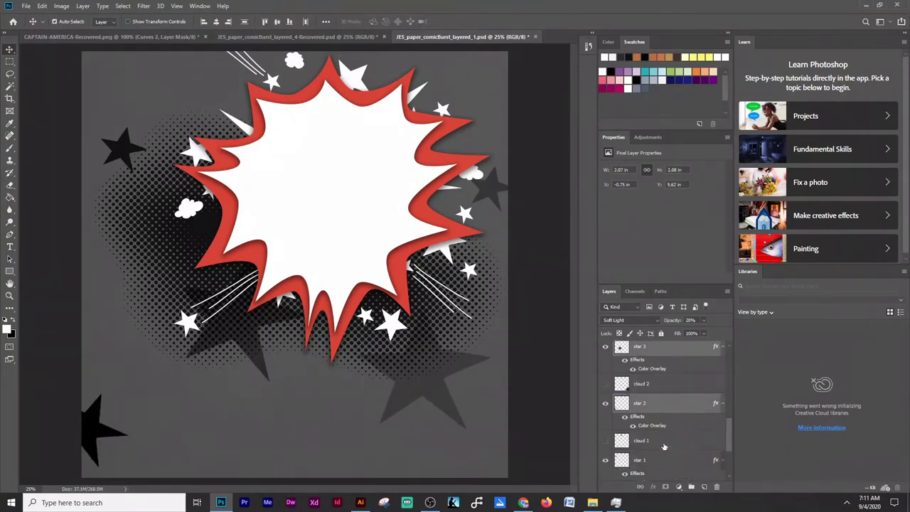
scroll(661, 440, "down", 3)
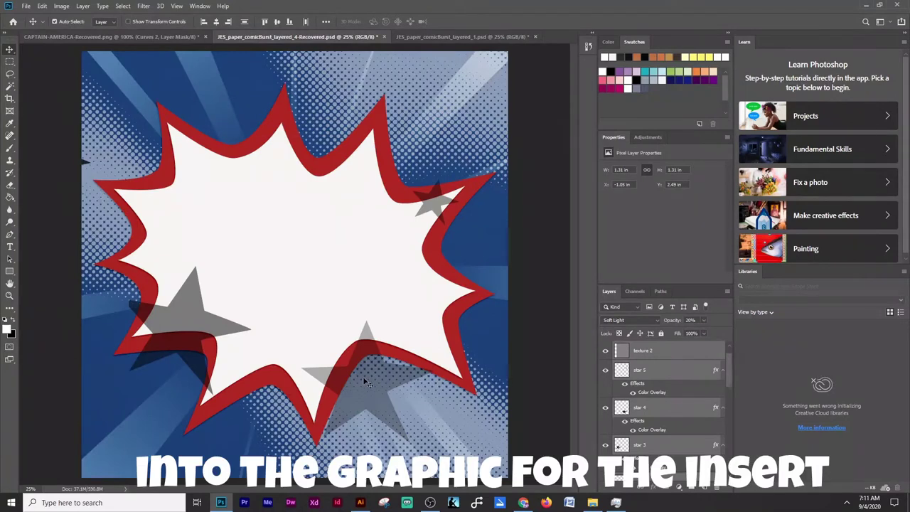
mouse_move(298, 104)
left_mouse_down()
mouse_move(411, 323)
mouse_move(412, 345)
left_mouse_up()
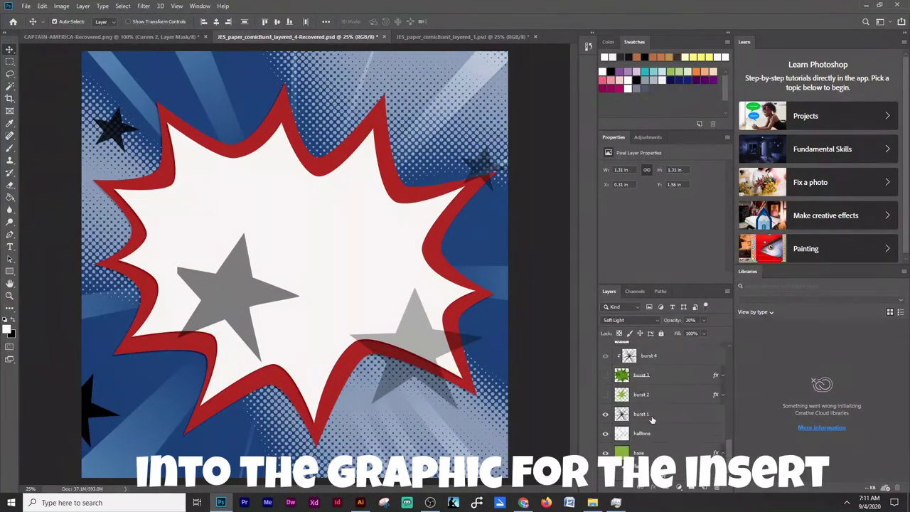
- Delete the texture 2 and texture 1 layers
left_click(619, 376)
key("Delete")
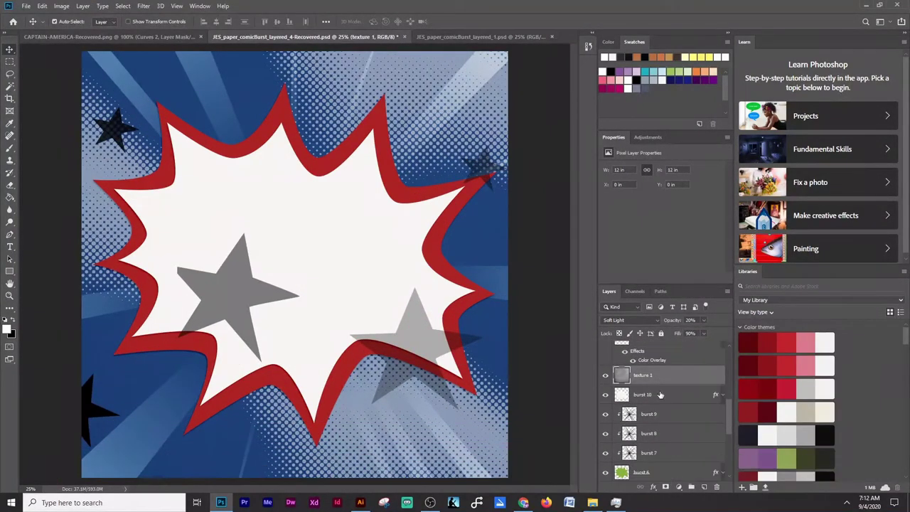
key("Delete")
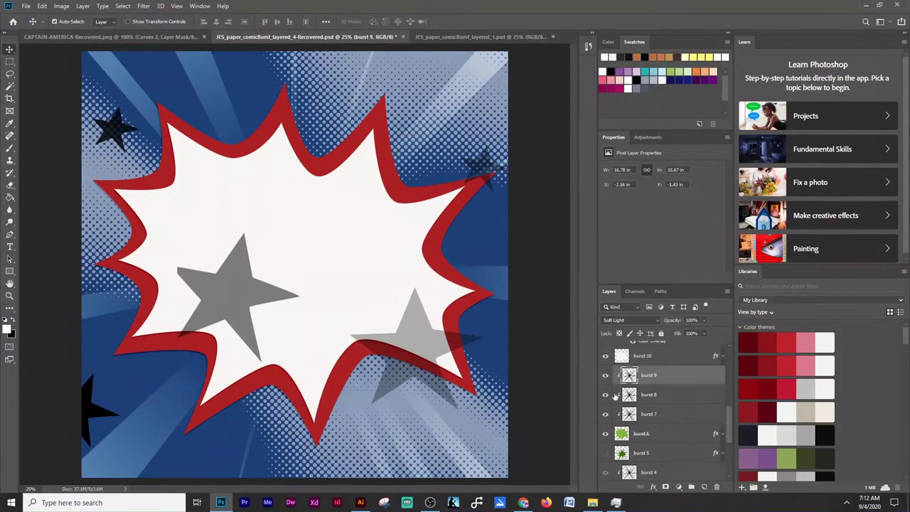
- Select burst 10 with burst 6 and start grouping them, then cancel and keep burst 10 alone
right_click(673, 439)
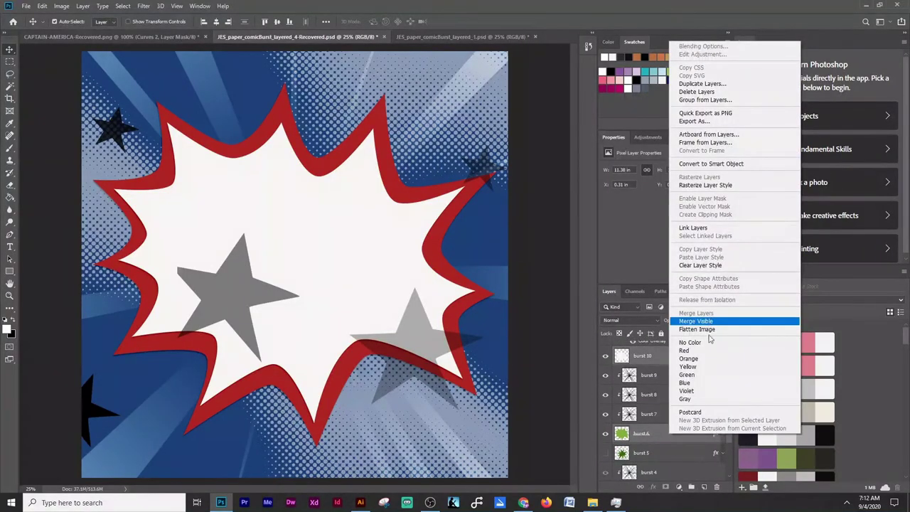
left_click(654, 437)
left_click(675, 355, "ctrl")
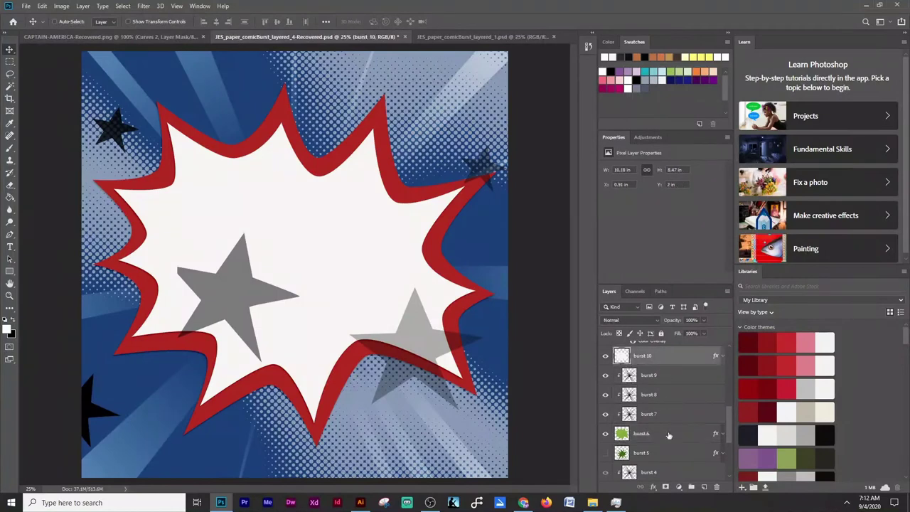
right_click(680, 367)
left_click(700, 161)
left_click(529, 176)
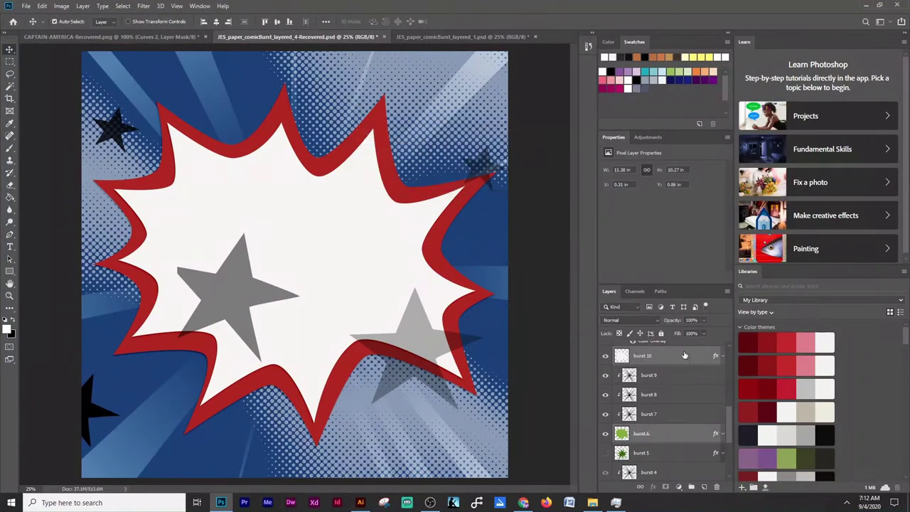
left_click(684, 355)
- Give burst 10 a black drop shadow with Normal blend mode
double_click(683, 355)
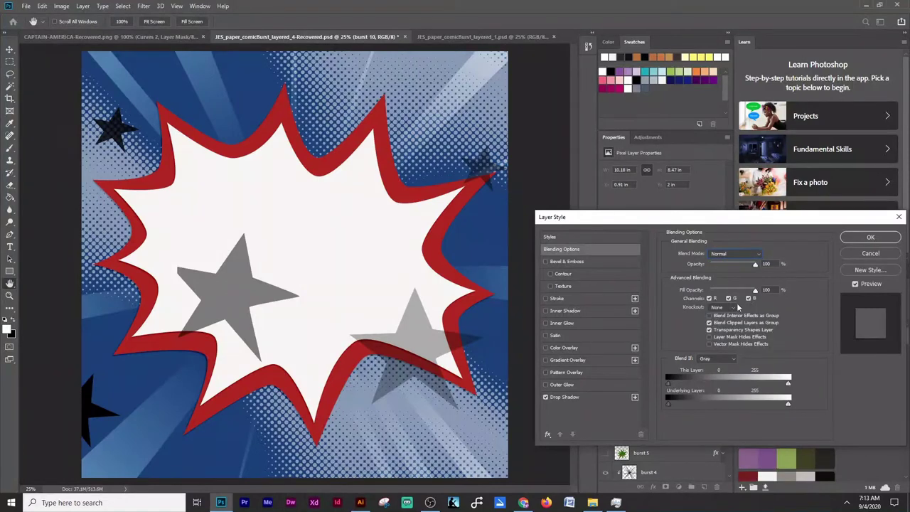
left_click(603, 398)
left_click(765, 255)
left_click(873, 281)
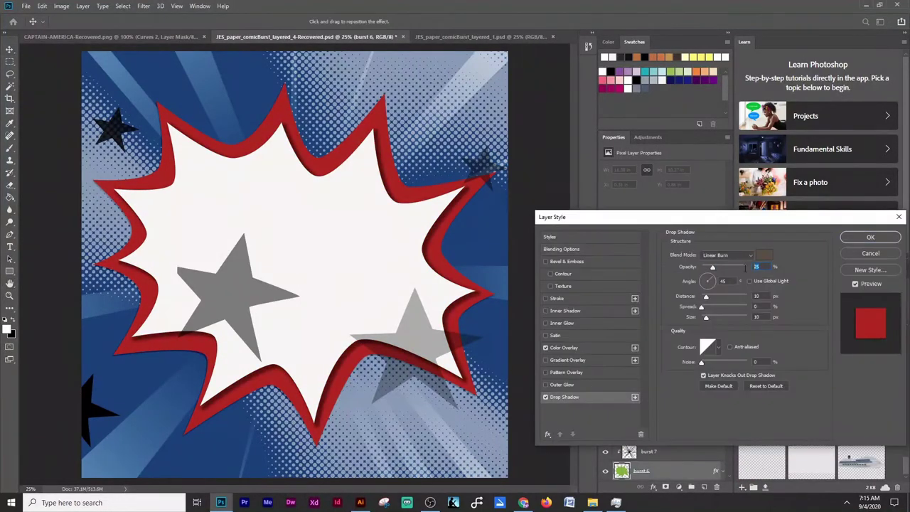
left_click(725, 254)
left_click(718, 258)
left_click(762, 255)
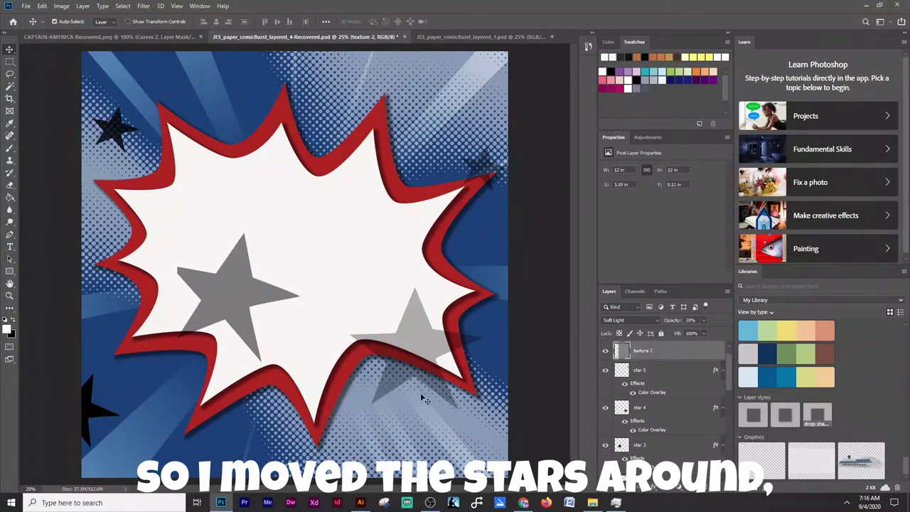
- Reposition three stars and scale the comic burst down toward its centre
mouse_move(238, 291)
left_mouse_down()
mouse_move(163, 211)
mouse_move(158, 246)
left_mouse_up()
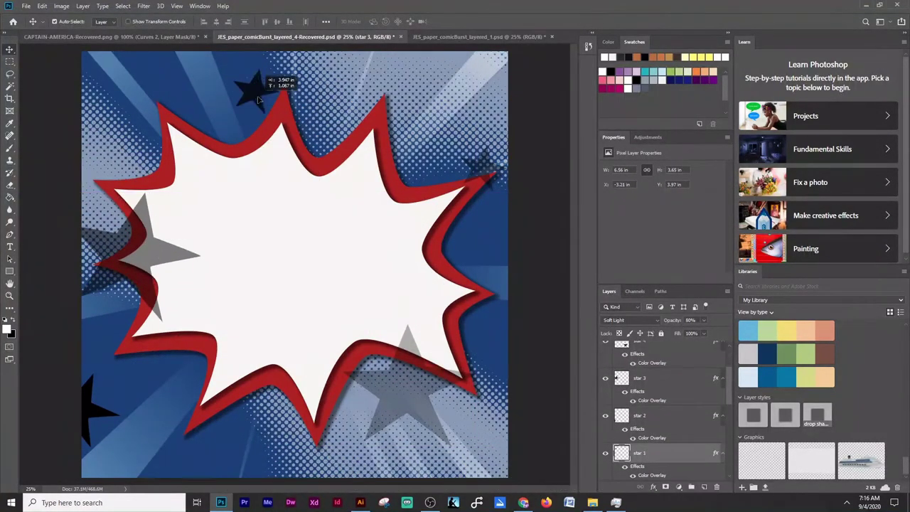
left_click_drag(484, 173, 498, 240)
left_click_drag(96, 409, 160, 430)
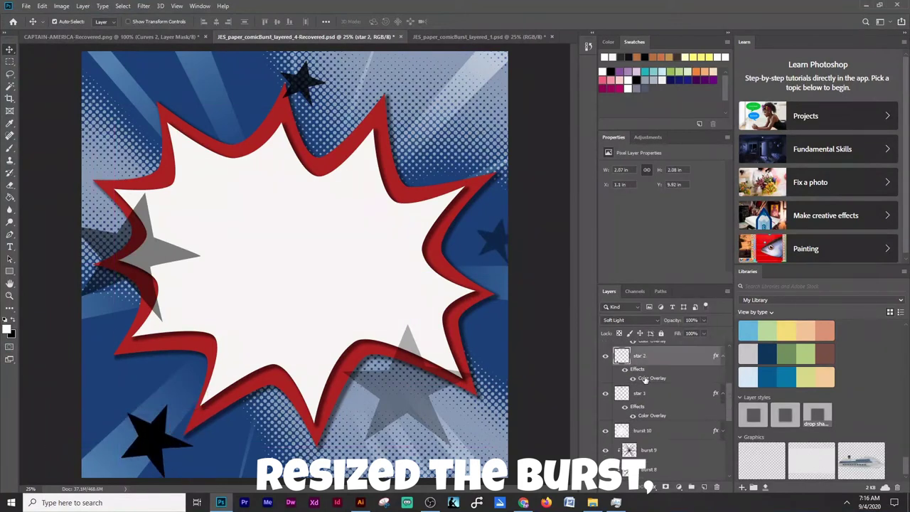
key("ctrl+t")
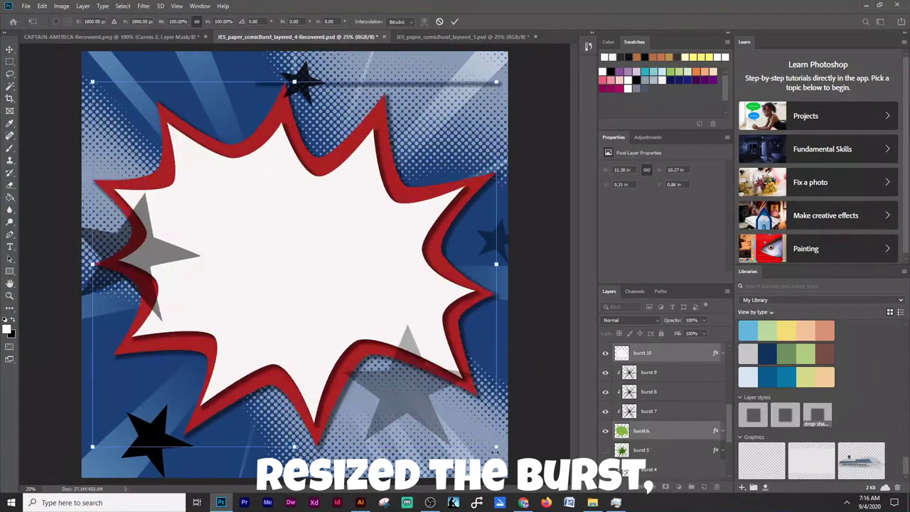
left_click_drag(496, 446, 434, 390)
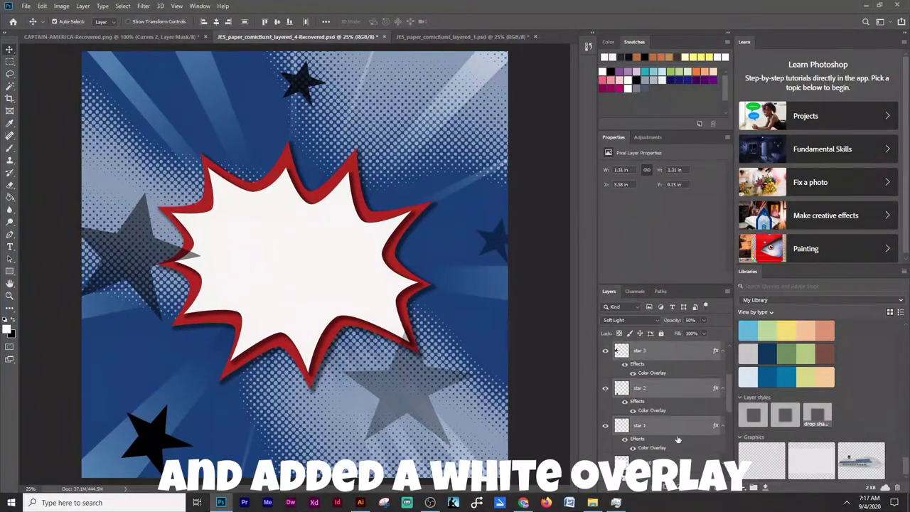
- Group the star layers and give them a white Color Overlay
right_click(699, 375)
left_click(741, 161)
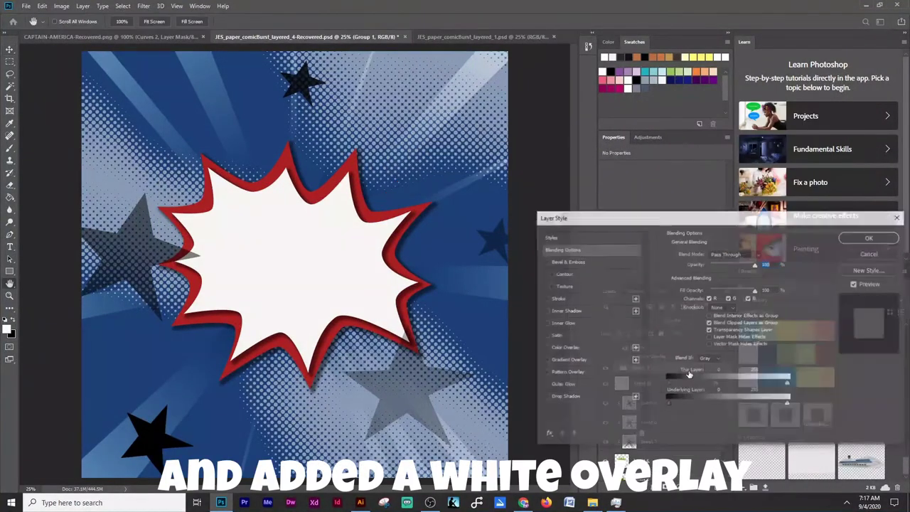
left_click(764, 255)
left_click(659, 286)
left_click(870, 285)
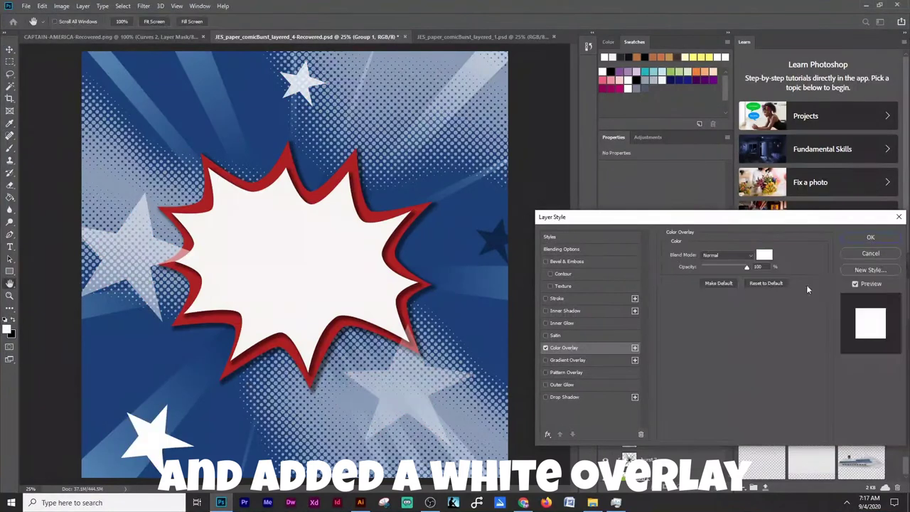
left_click(870, 237)
- Confirm star 5's white overlay colour and nudge the left pale star into place
scroll(695, 375, "up", 2)
double_click(695, 376)
left_click(764, 255)
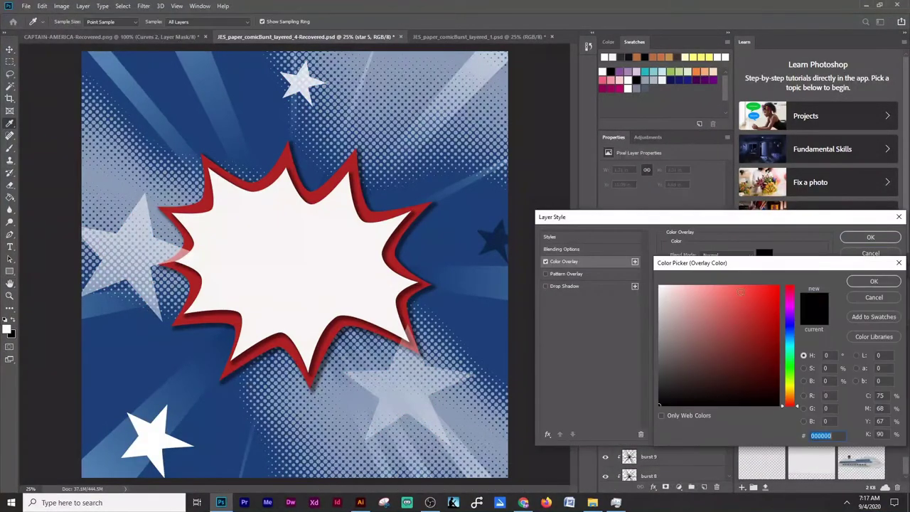
left_click(869, 283)
left_click(871, 237)
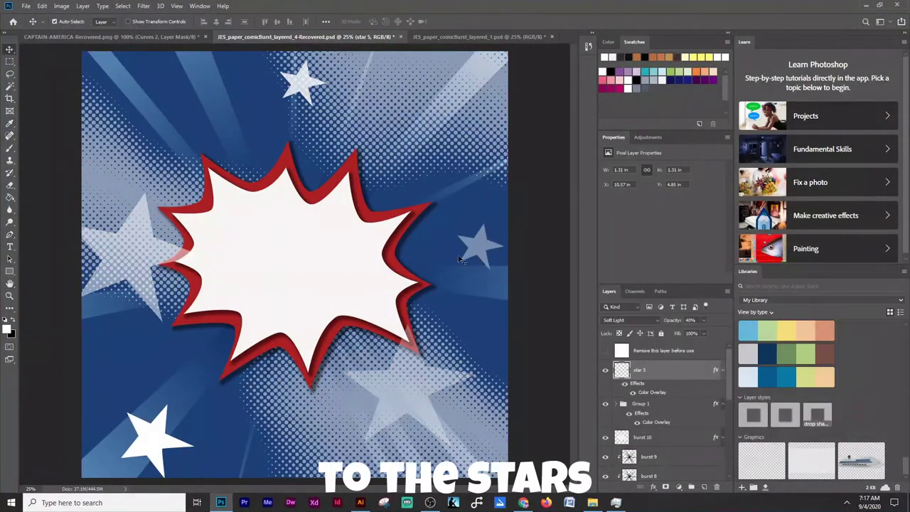
key("v")
left_click(140, 249)
left_click_drag(140, 249, 193, 262)
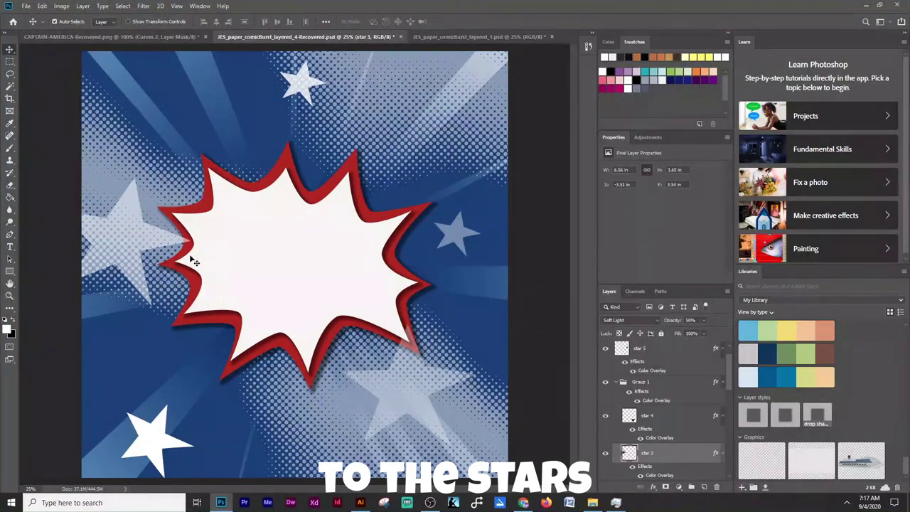
scroll(694, 462, "down", 5)
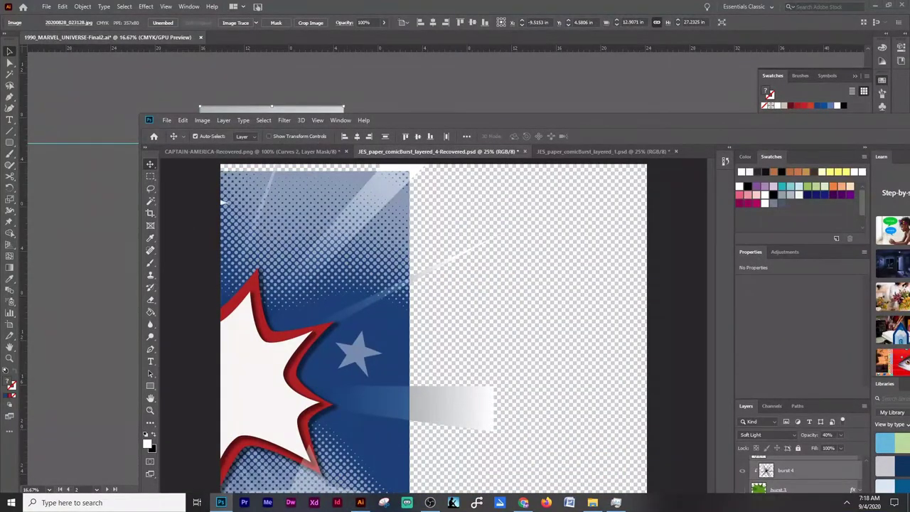
- Place the finished comic burst image in the Illustrator layout
left_click(103, 221)
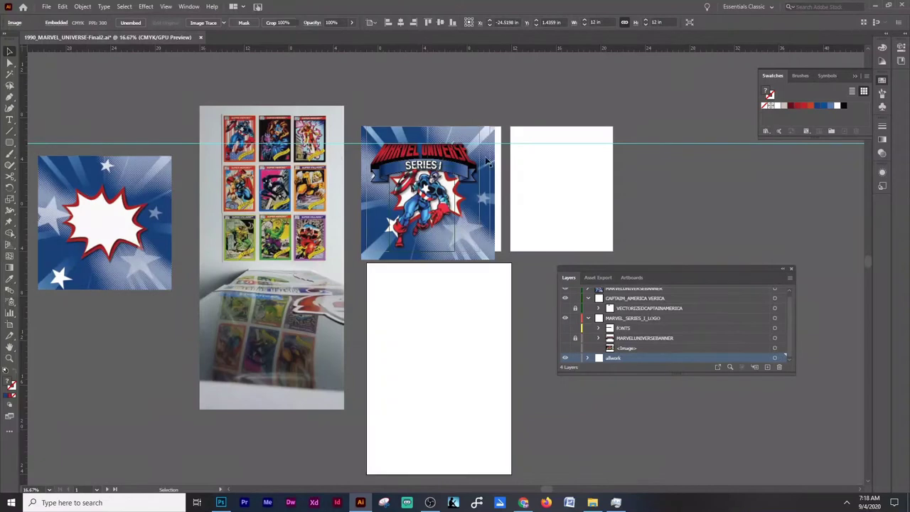
left_click(449, 332)
left_click(221, 502)
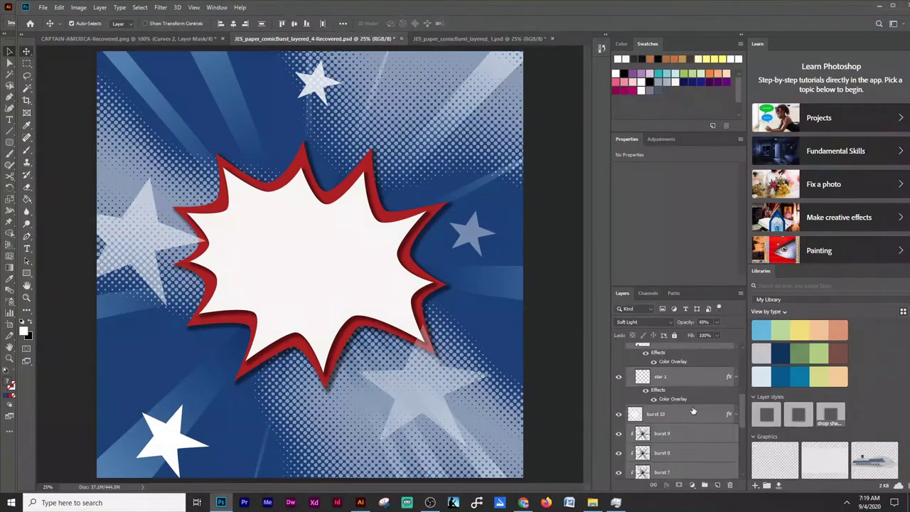
- Hide the white burst and burst 6 layers in Photoshop
left_click(619, 433)
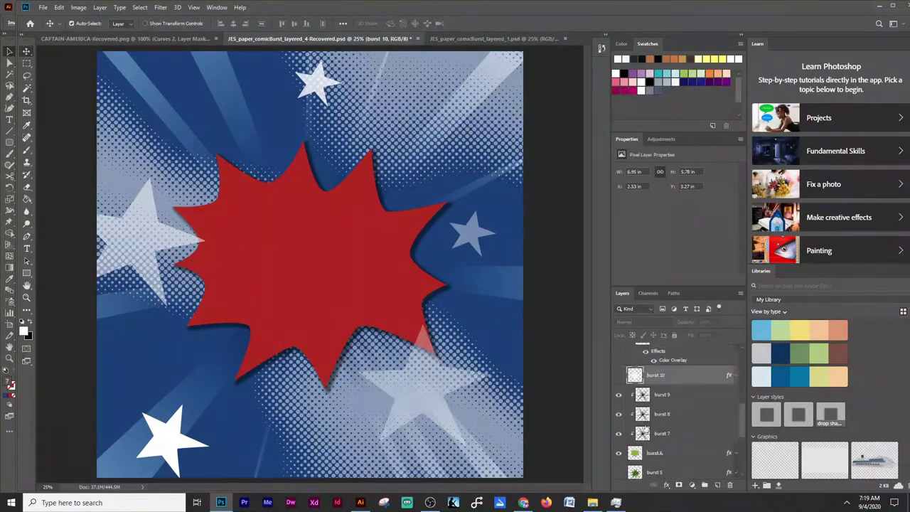
scroll(643, 427, "down", 3)
left_click(617, 413)
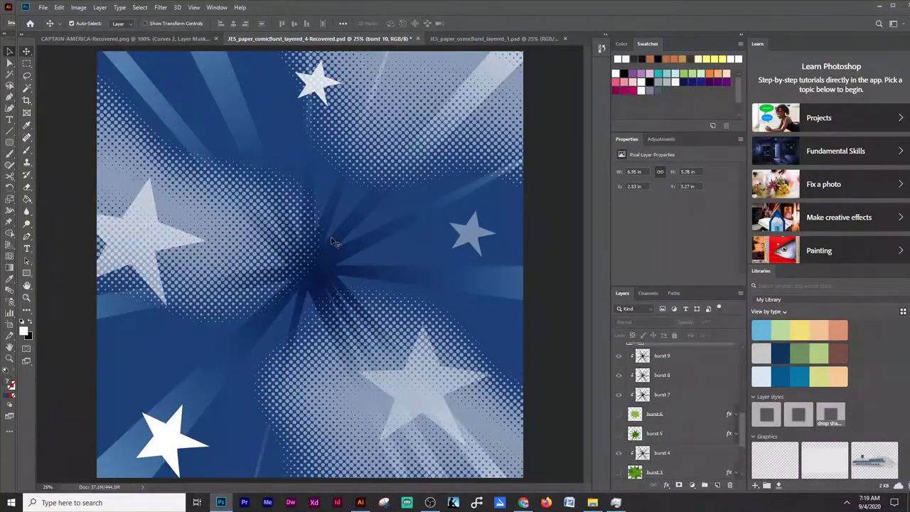
scroll(683, 427, "down", 3)
- Copy the starry blue background layers into Illustrator, next to the artboards
left_click(729, 452)
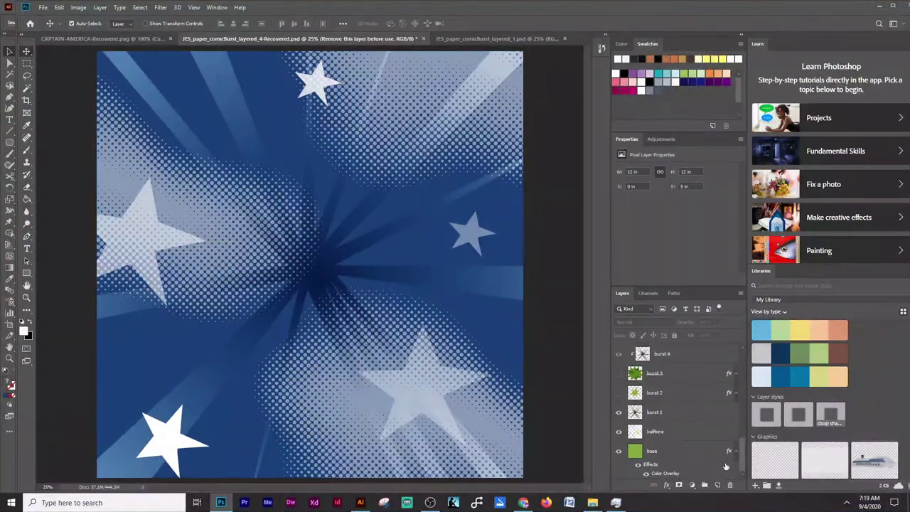
key("ctrl+alt+a")
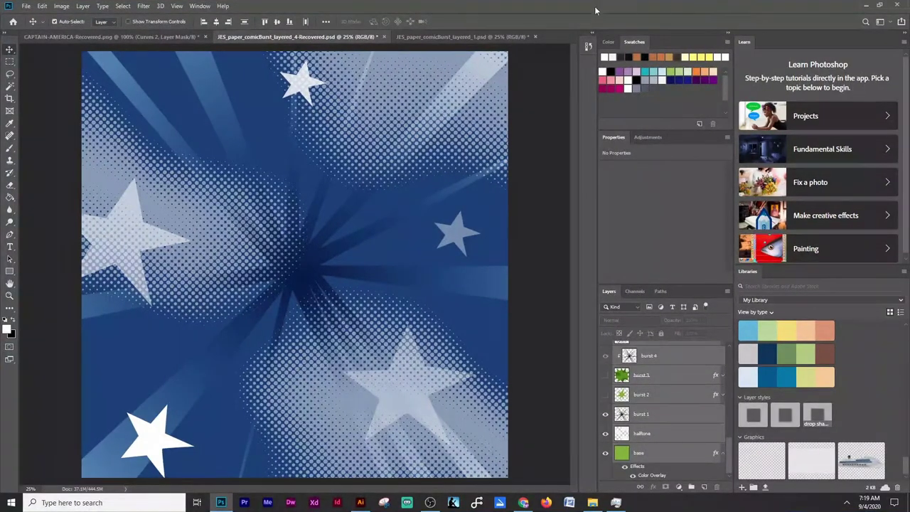
left_click_drag(596, 10, 466, 139)
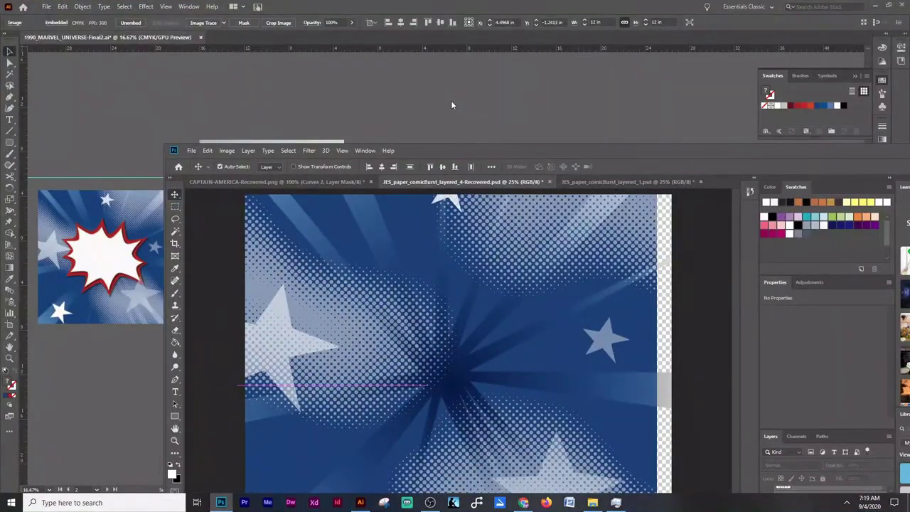
left_click_drag(452, 118, 452, 117)
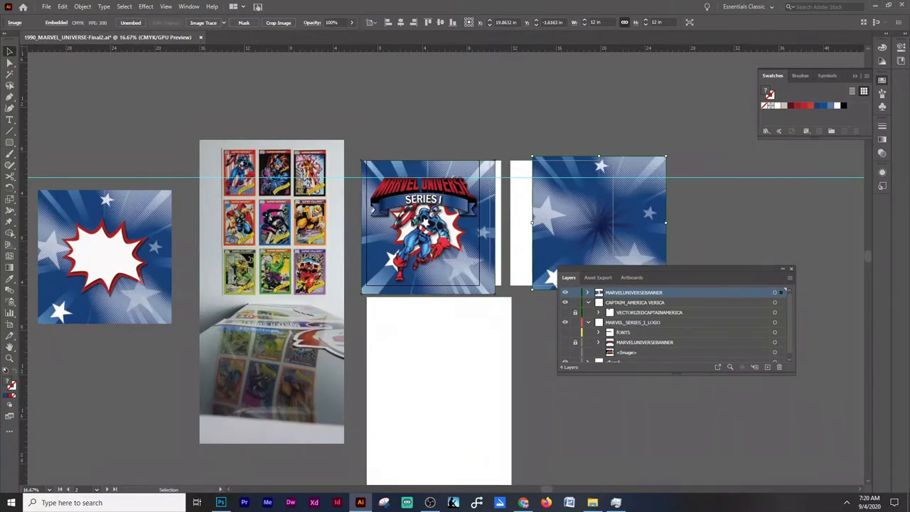
mouse_move(644, 264)
left_mouse_down()
mouse_move(452, 437)
mouse_move(459, 430)
left_mouse_up()
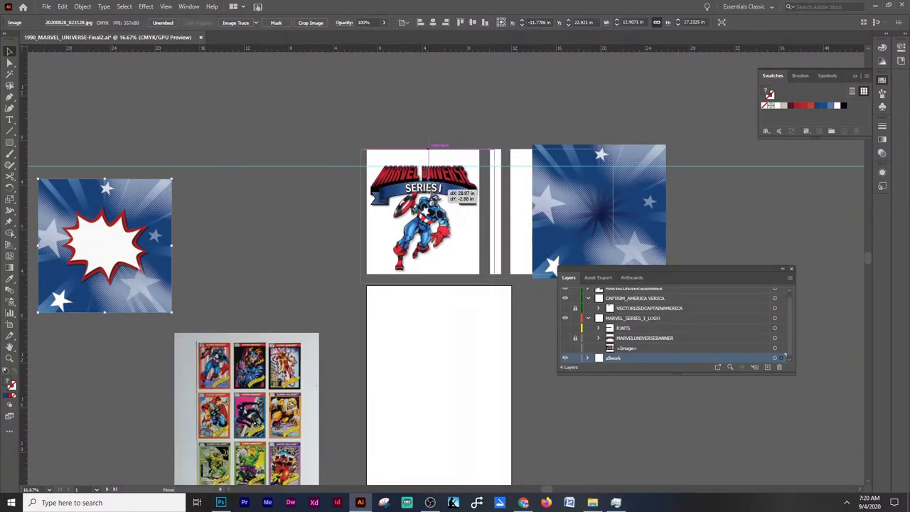
- Set the starry background beside the Marvel logo artboard at 11.25 in height
left_click_drag(107, 178, 424, 148)
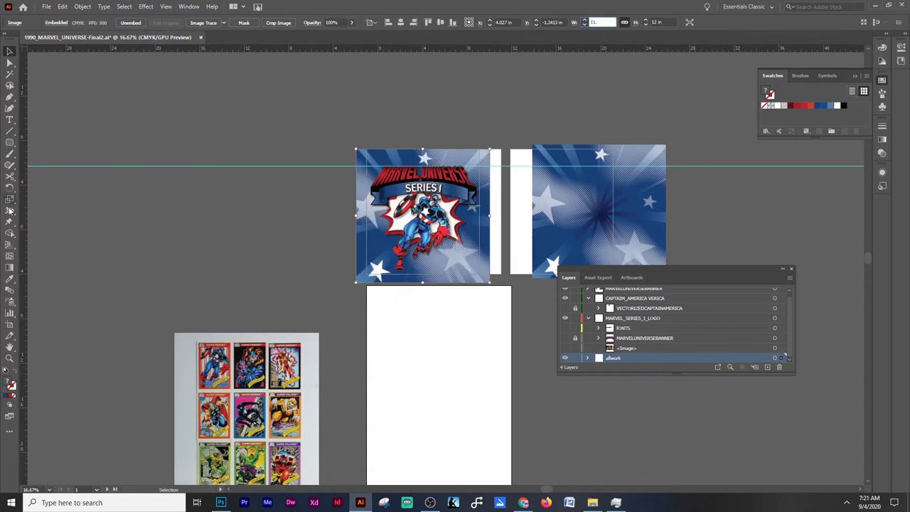
left_click(84, 228)
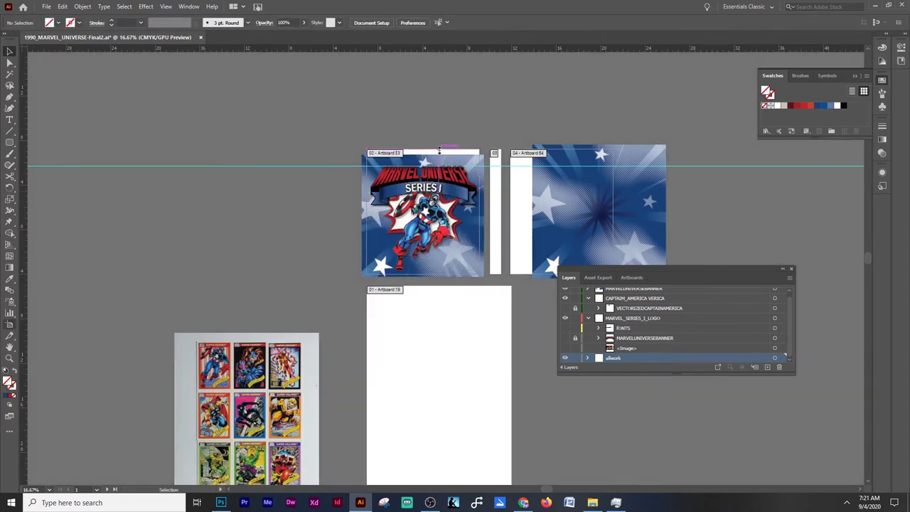
left_click(441, 154)
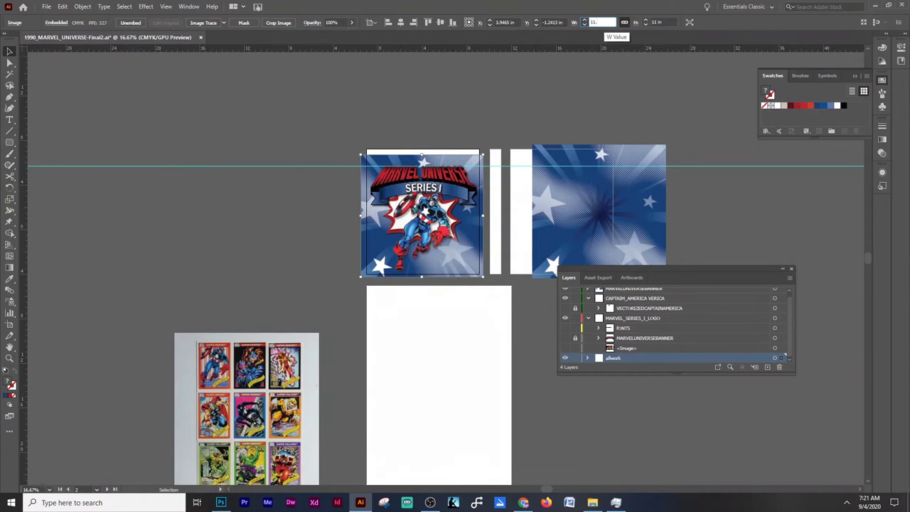
left_click(618, 165)
left_click(658, 22)
type("11.25")
key("Return")
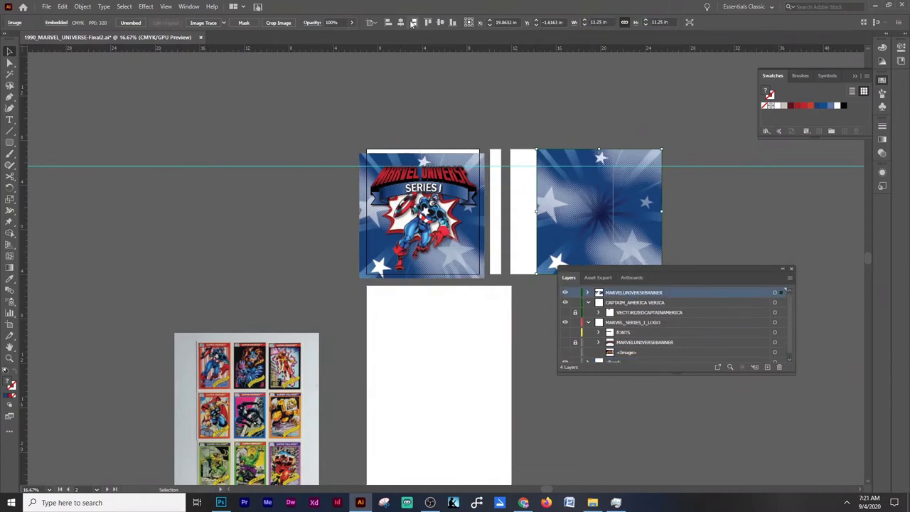
left_click(439, 23)
left_click(693, 169)
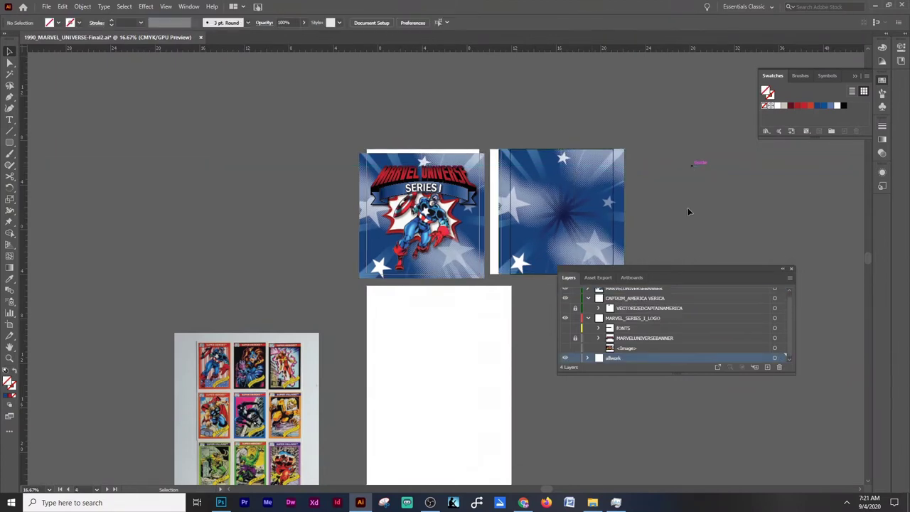
left_click_drag(787, 274, 909, 274)
- Align the Marvel image to the top and nudge the Marvel Universe logo slightly higher
left_click(488, 280)
left_click(430, 23)
key("ctrl+equal")
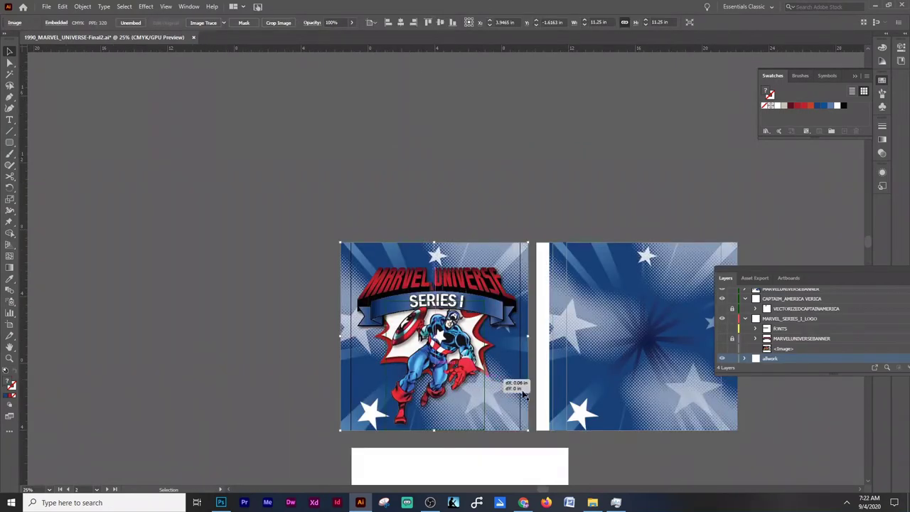
left_click_drag(522, 393, 534, 393)
scroll(498, 320, "down", 1)
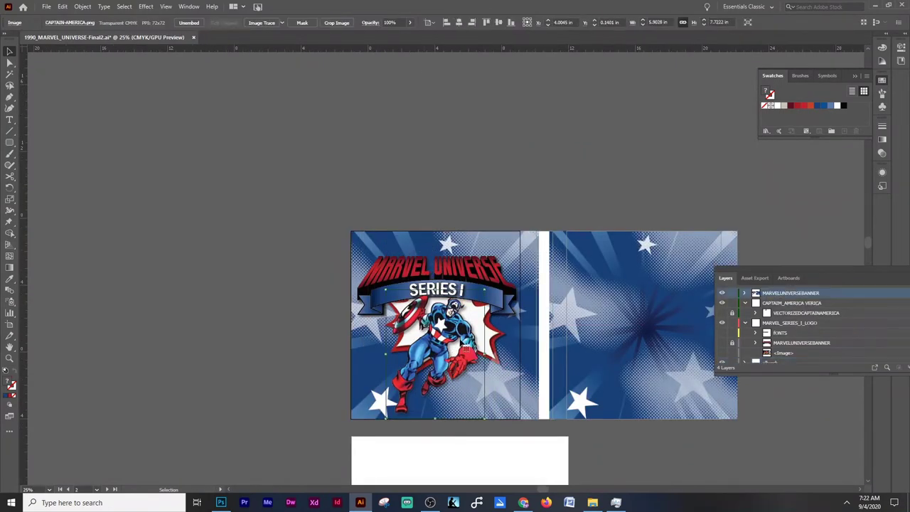
scroll(455, 270, "up", 3)
left_click(472, 290)
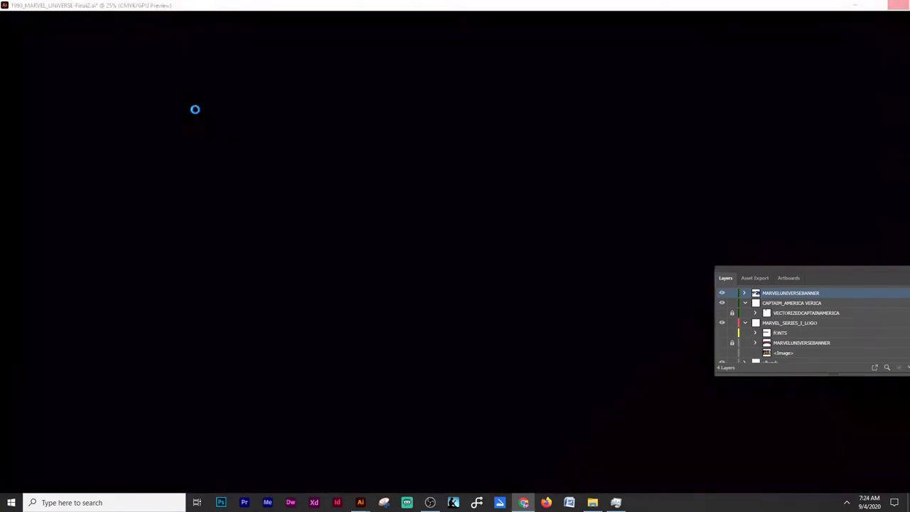
left_click_drag(487, 305, 487, 297)
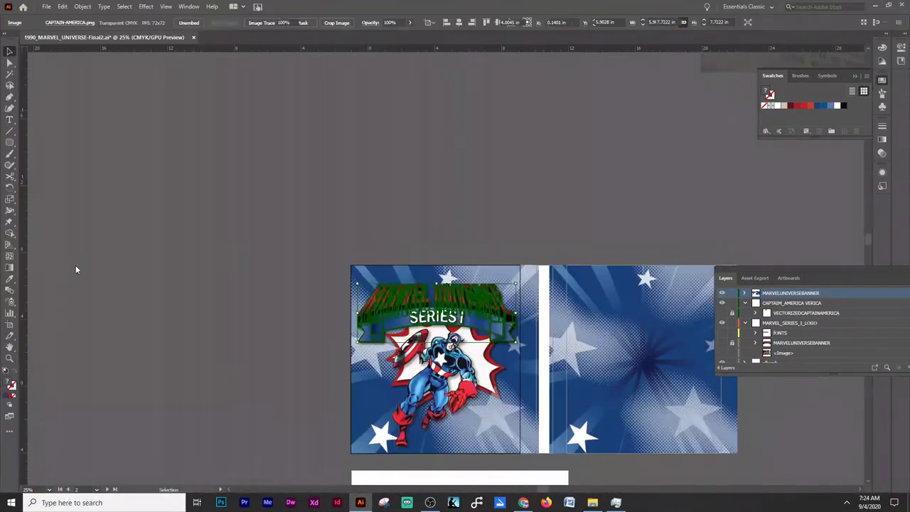
key("ctrl+shift+s")
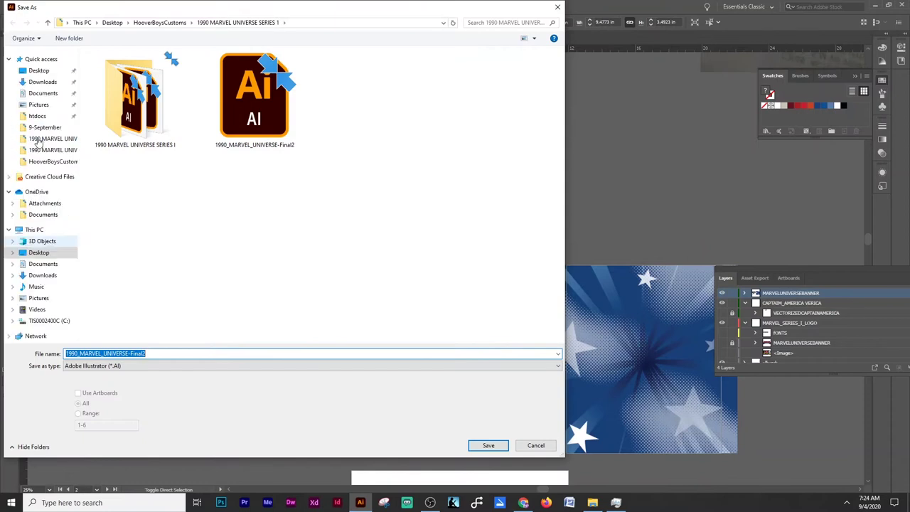
- Overwrite 1990_MARVEL_UNIVERSE-Final2, accepting the default Illustrator Options
left_click(253, 96)
left_click(489, 445)
left_click(485, 292)
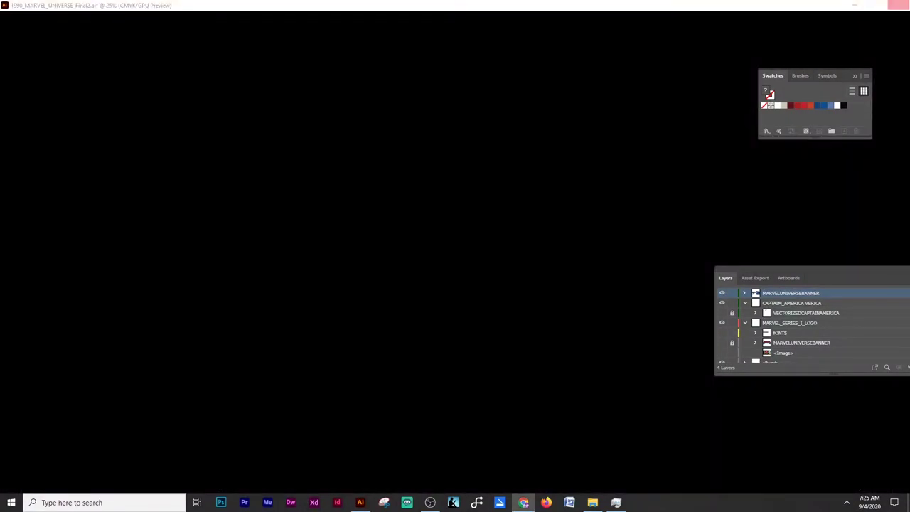
key("Return")
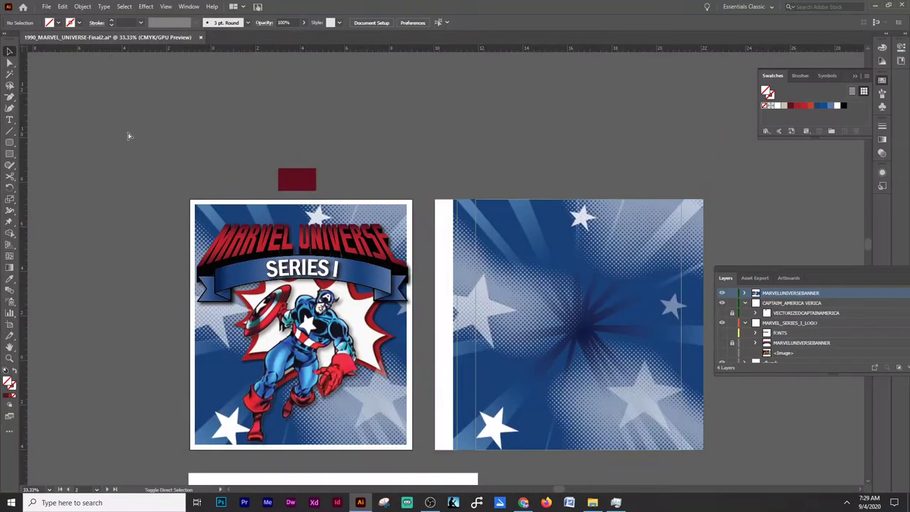
key("shift+o")
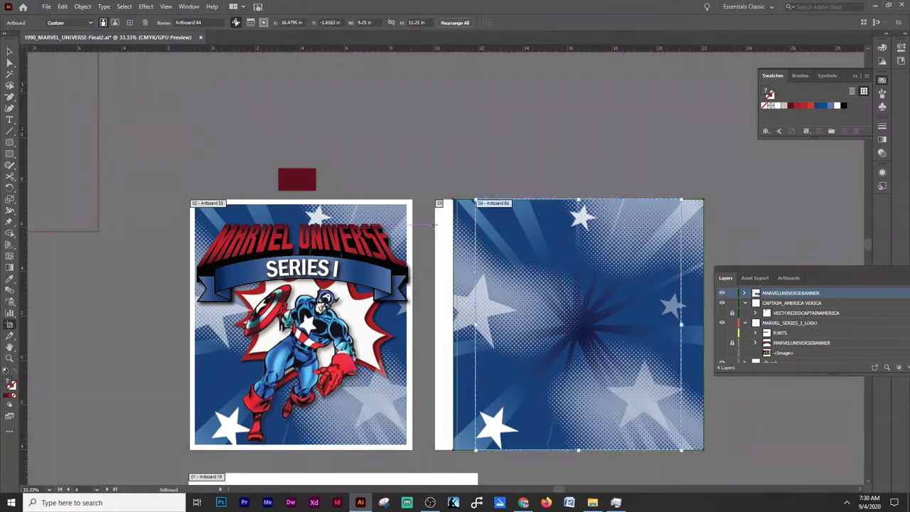
- Set the card rectangle to 8.75 in wide and align the starburst image with it
left_click(10, 51)
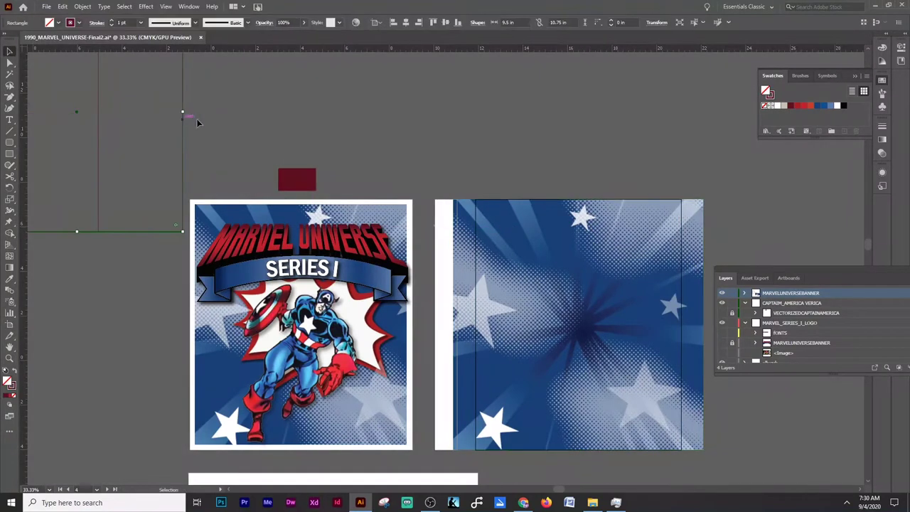
key("Return")
key("ctrl+z")
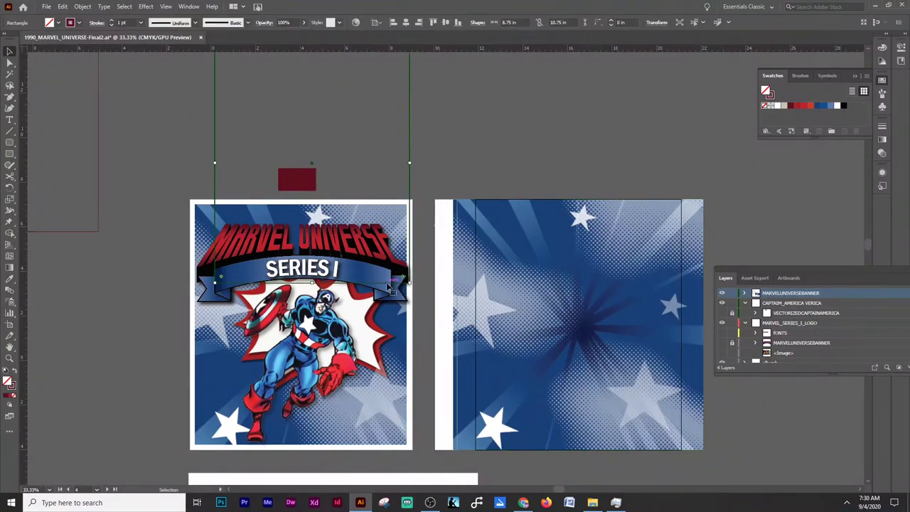
key("ctrl+z")
key("ctrl+z")
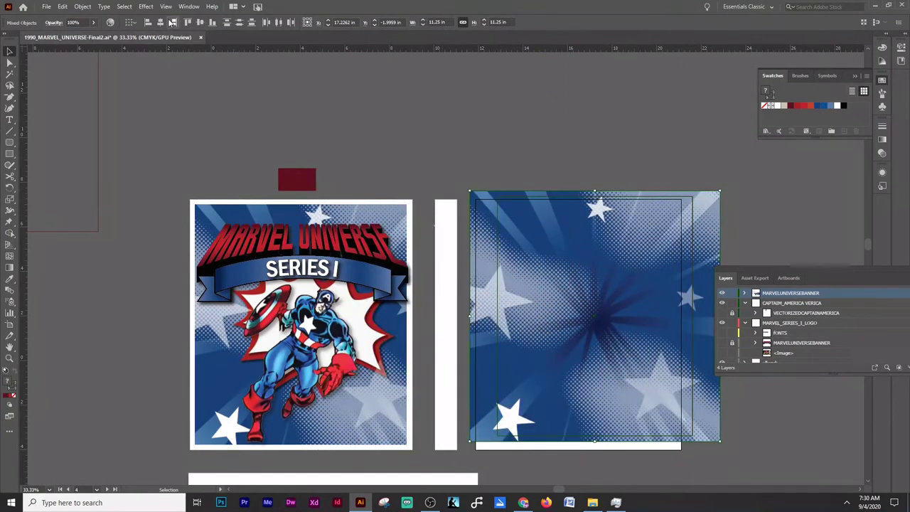
left_click(202, 22)
left_click(130, 22)
left_click(153, 54)
left_click(148, 22)
left_click(187, 22)
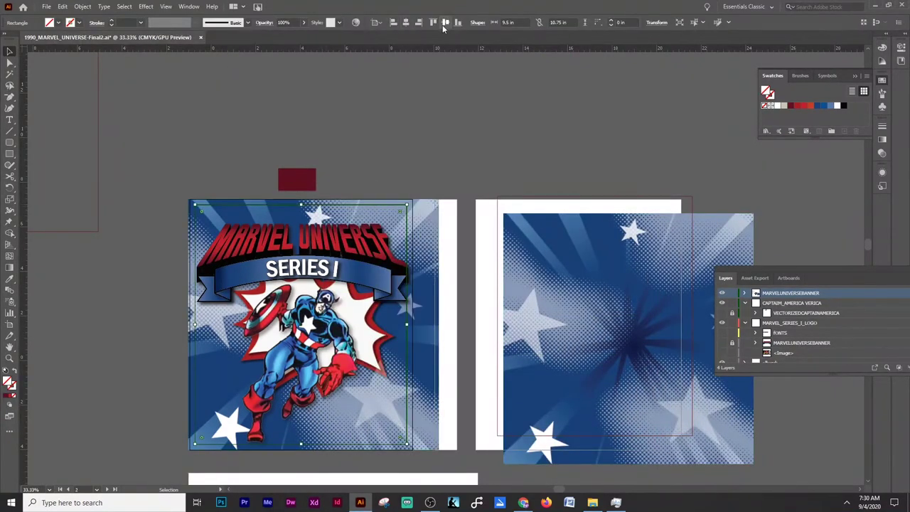
- Reorder the starburst image and clip it to the right card frame
right_click(377, 212)
left_click(406, 217)
right_click(541, 210)
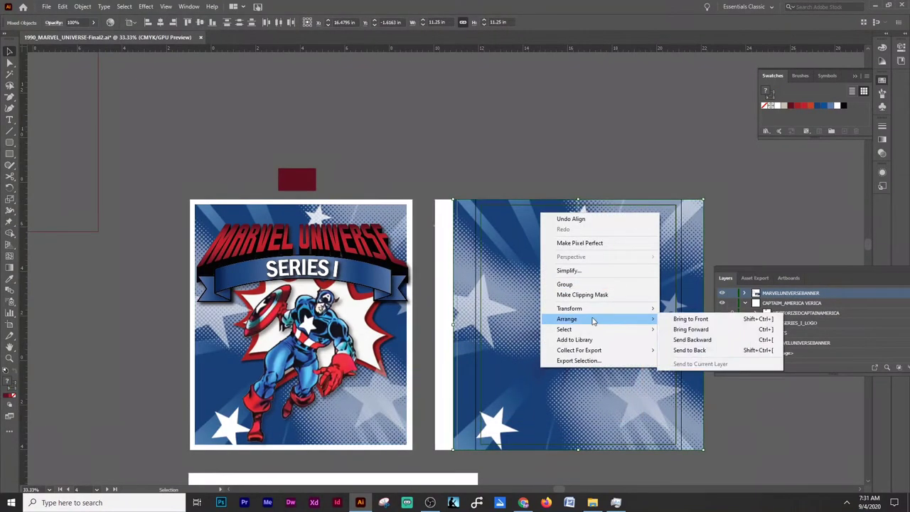
left_click(704, 361)
left_click(548, 82)
scroll(469, 118, "down", 1)
scroll(392, 148, "up", 2)
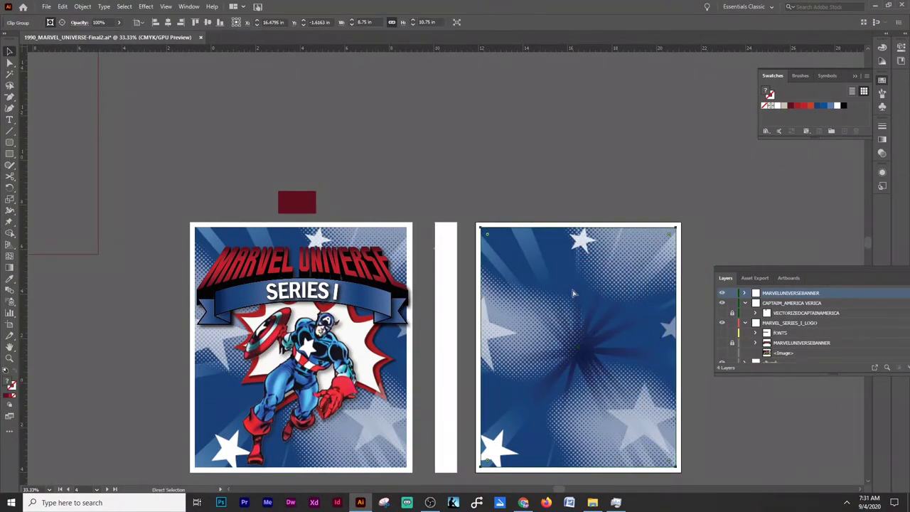
left_click(642, 261)
right_click(585, 258)
left_click(626, 343)
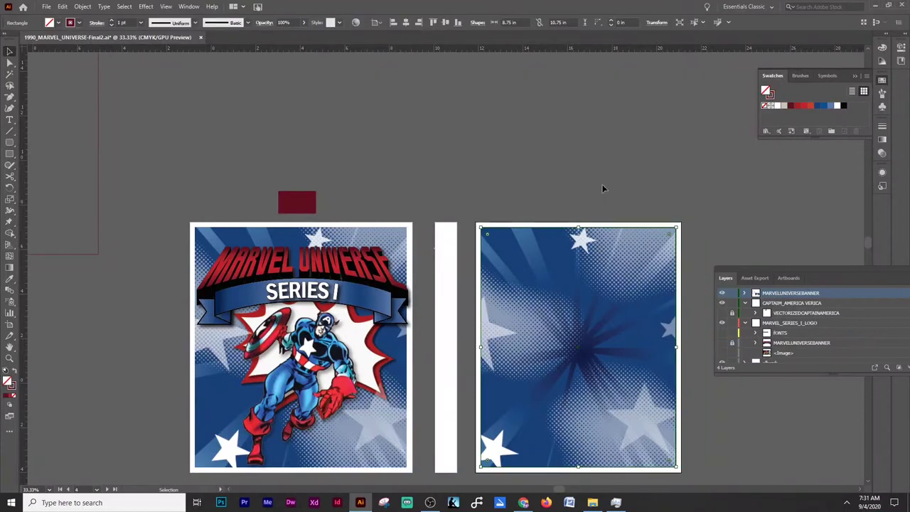
- Put a black rectangle behind the starry card and draw a black-filled one around the Captain America cover
key("m")
key("ctrl+equal")
left_click_drag(476, 193, 784, 471)
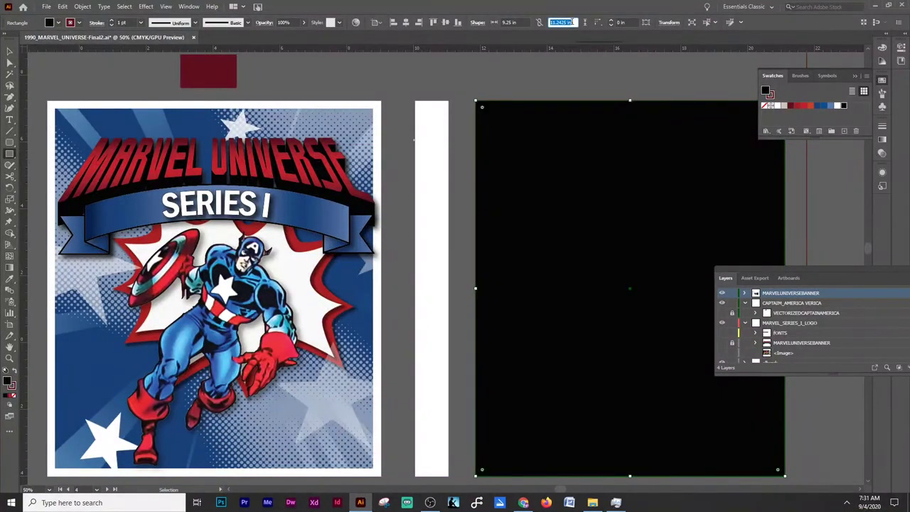
right_click(555, 212)
left_click(682, 395)
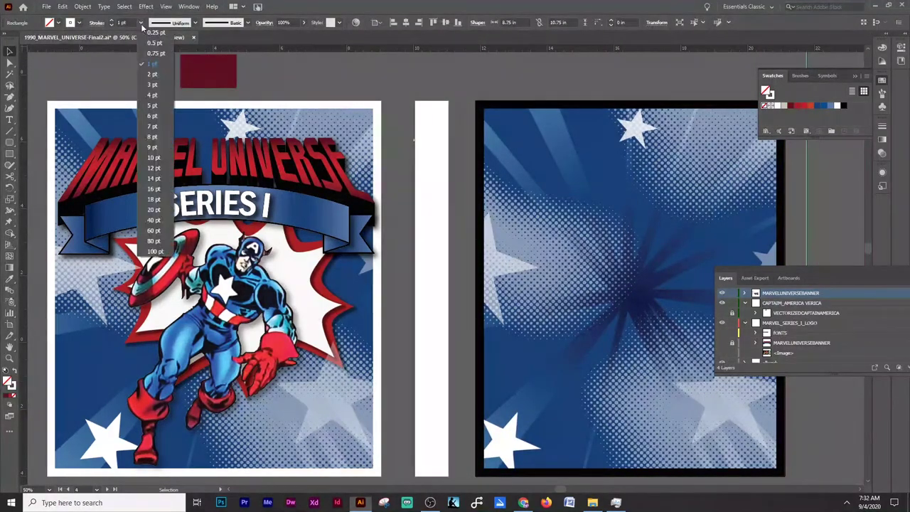
right_click(538, 175)
left_click(683, 400)
key("ctrl+minus")
left_click(427, 356, "ctrl")
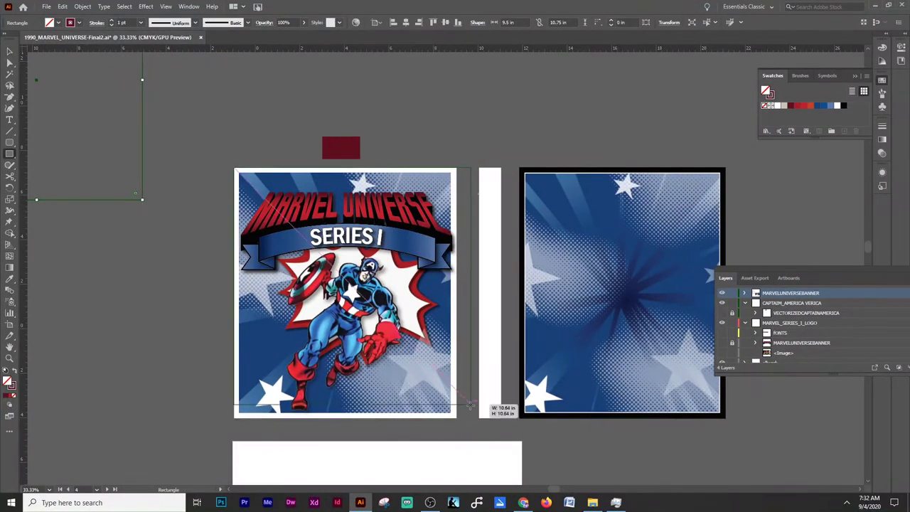
left_click(843, 105)
- Send the black rectangle behind the cover and delete the stray top-left rectangle
right_click(335, 253)
left_click(483, 455)
left_click(118, 211)
left_click(118, 199)
left_click(837, 105)
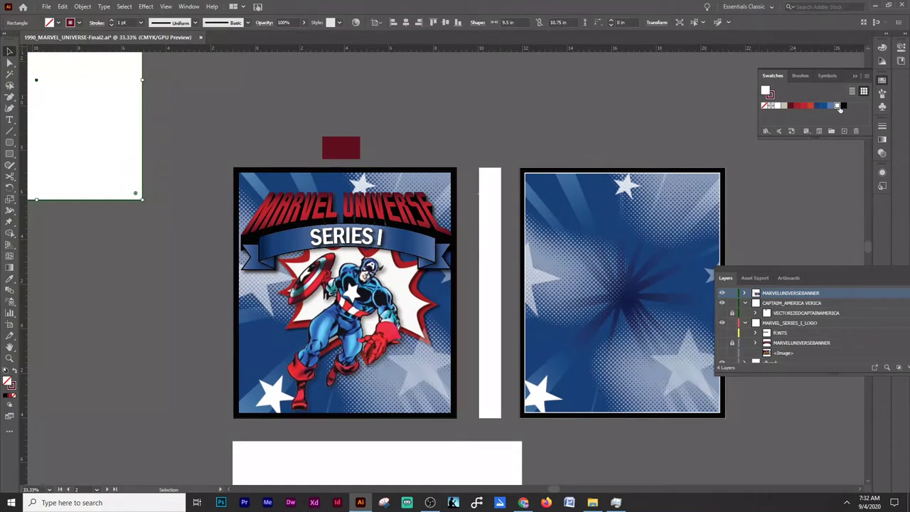
left_click(13, 395)
key("Delete")
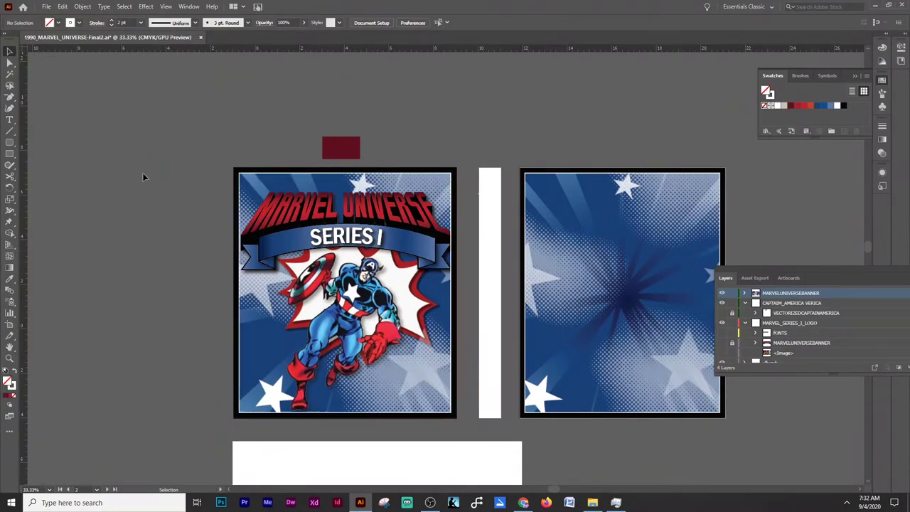
- Save the Illustrator document
scroll(386, 187, "down", 1)
left_click(46, 7)
left_click(64, 81)
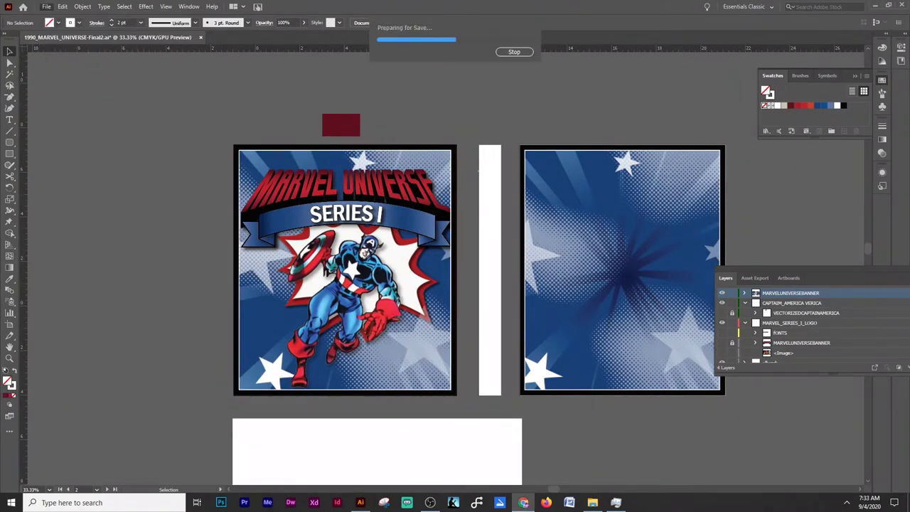
left_click(523, 503)
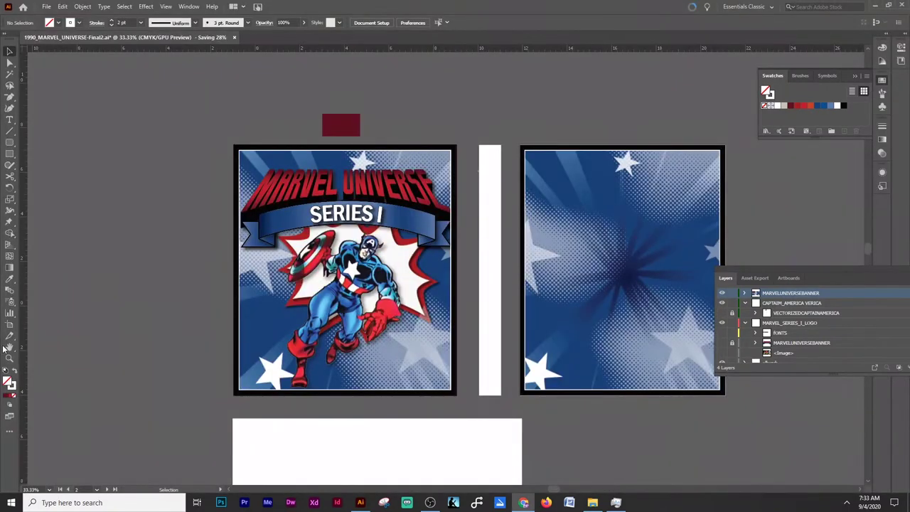
- Narrow the Captain America logo image to about 6.21 in wide and view all cards
scroll(359, 273, "up", 1)
left_click(393, 293)
scroll(393, 293, "down", 1)
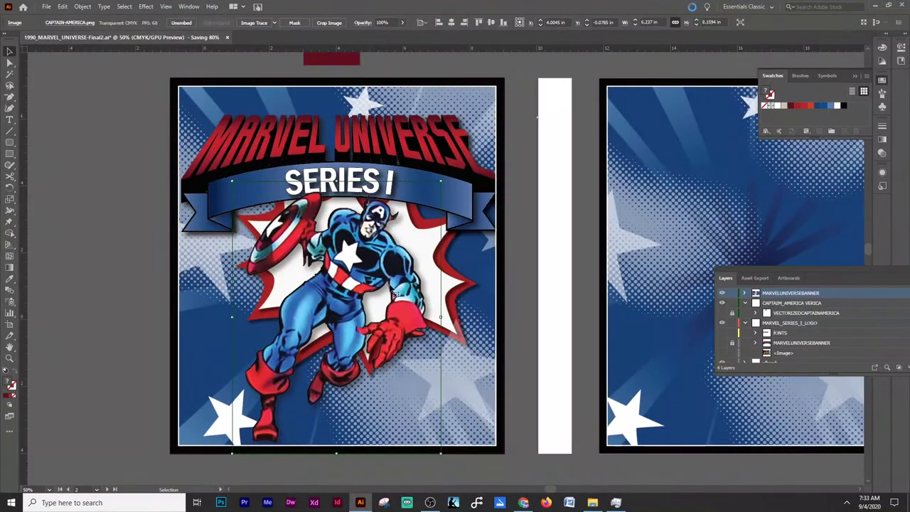
scroll(448, 164, "up", 2)
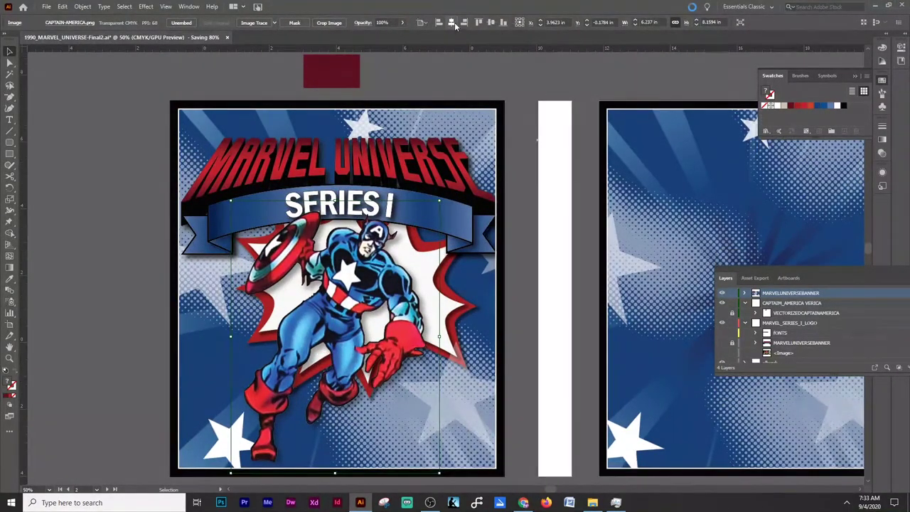
scroll(348, 211, "up", 1)
scroll(349, 211, "up", 1)
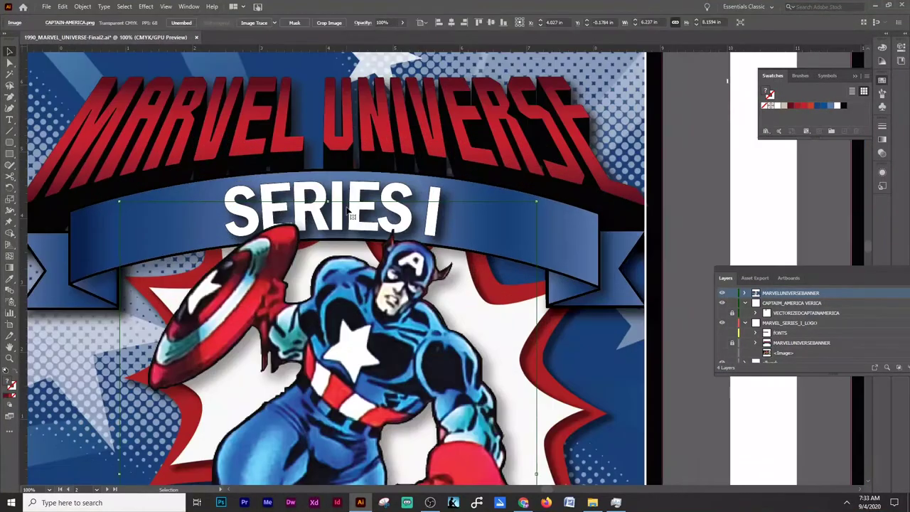
scroll(362, 199, "down", 2)
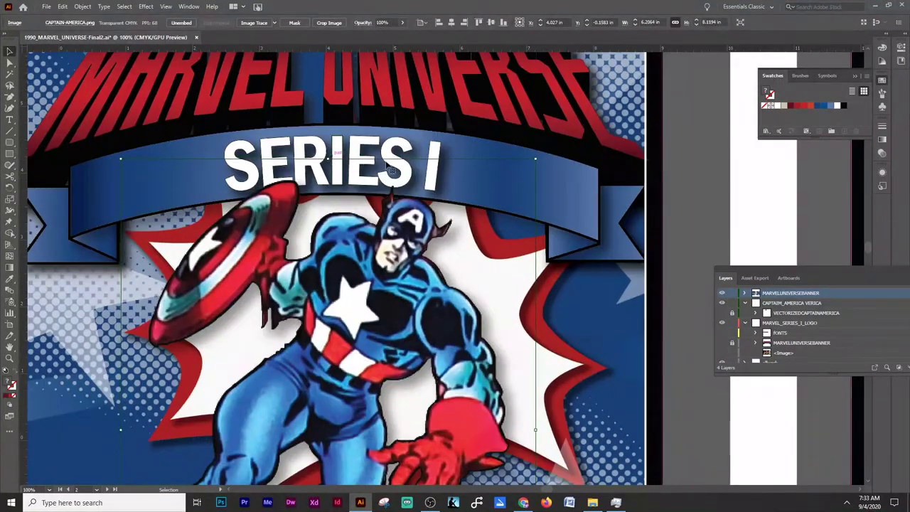
key("ctrl+minus")
left_click(569, 207)
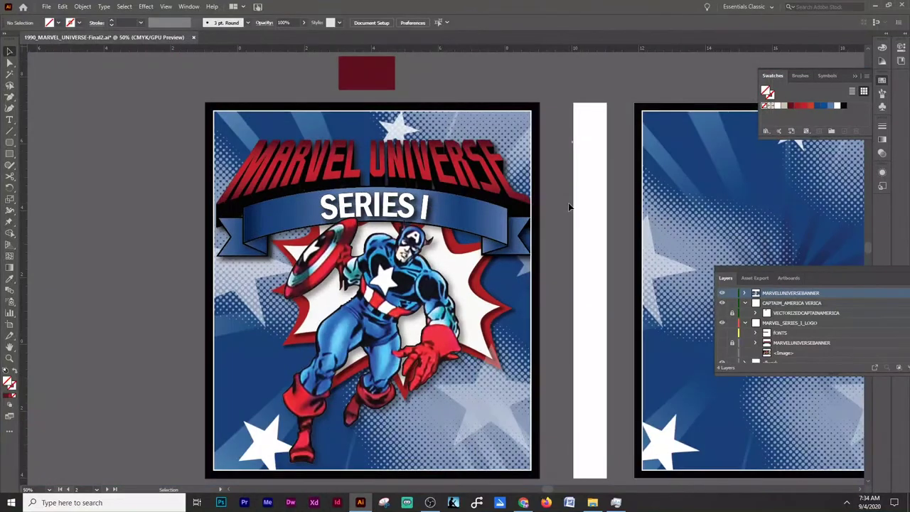
- Nudge the logo banner group slightly into place on the cover
scroll(428, 155, "up", 2)
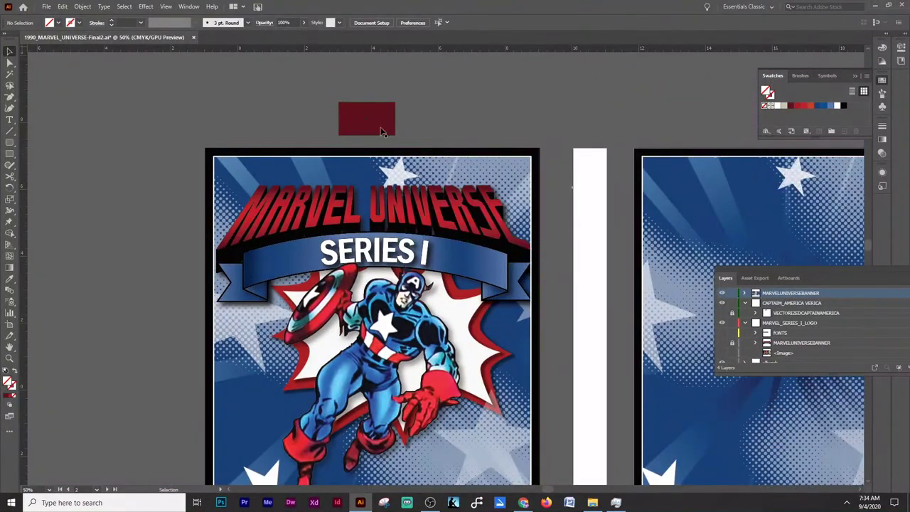
scroll(429, 155, "down", 3)
left_click_drag(431, 162, 375, 137)
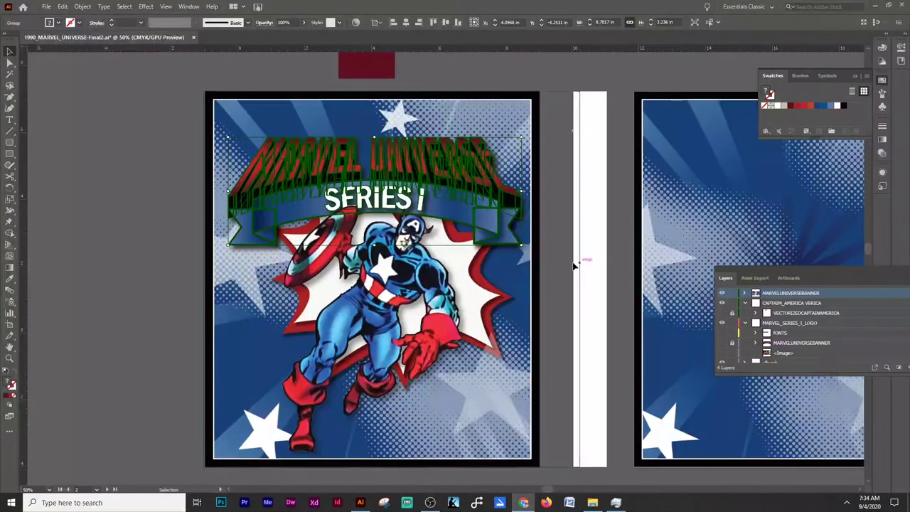
left_click(169, 161)
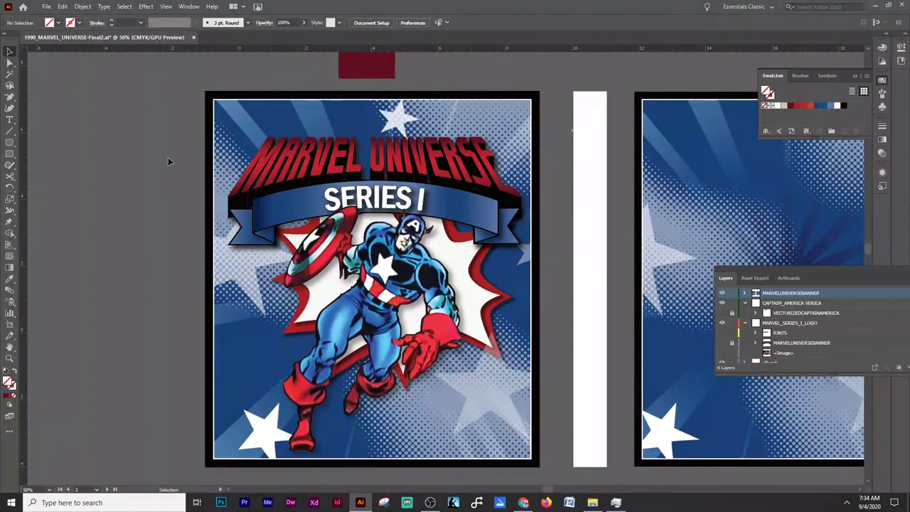
scroll(349, 146, "up", 3)
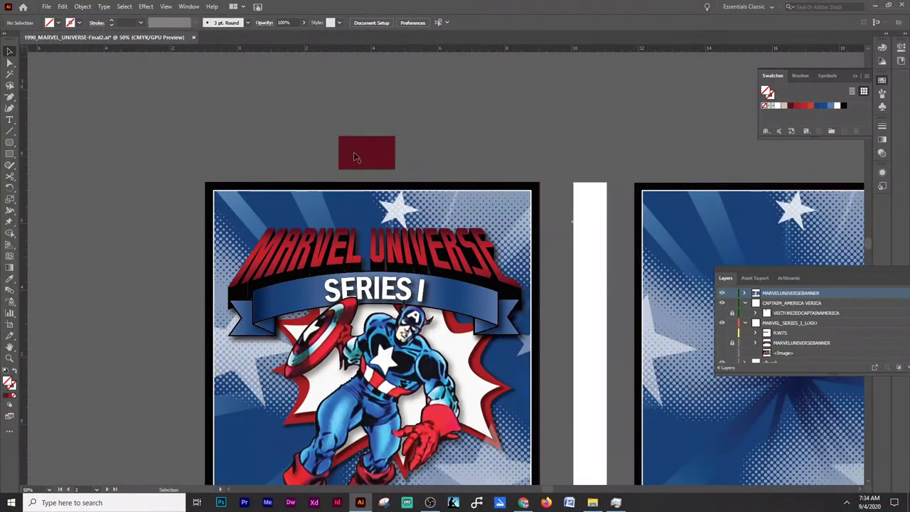
scroll(349, 146, "up", 5)
left_click_drag(370, 209, 437, 337)
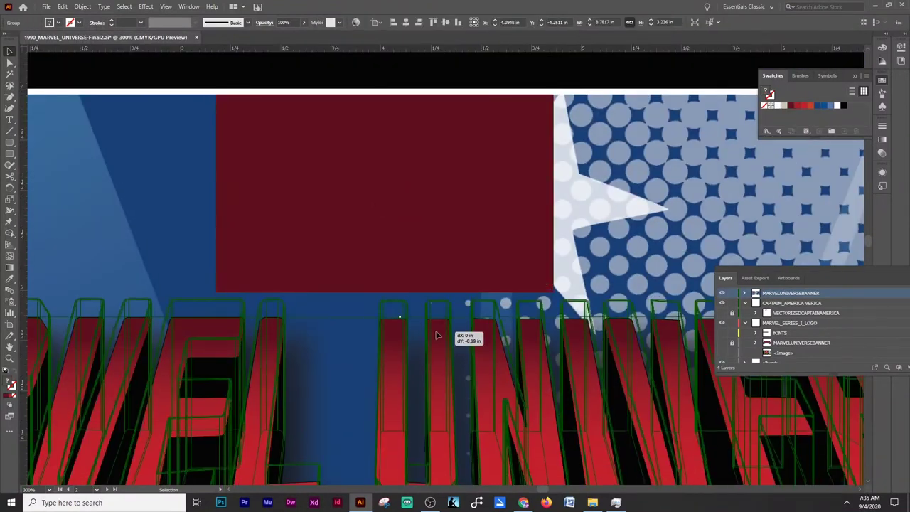
scroll(438, 333, "down", 6)
left_click(443, 192)
- Set the red rectangle's height to 0.25 in and reposition it as the bottom bar
scroll(464, 200, "down", 2)
left_click_drag(240, 194, 241, 192)
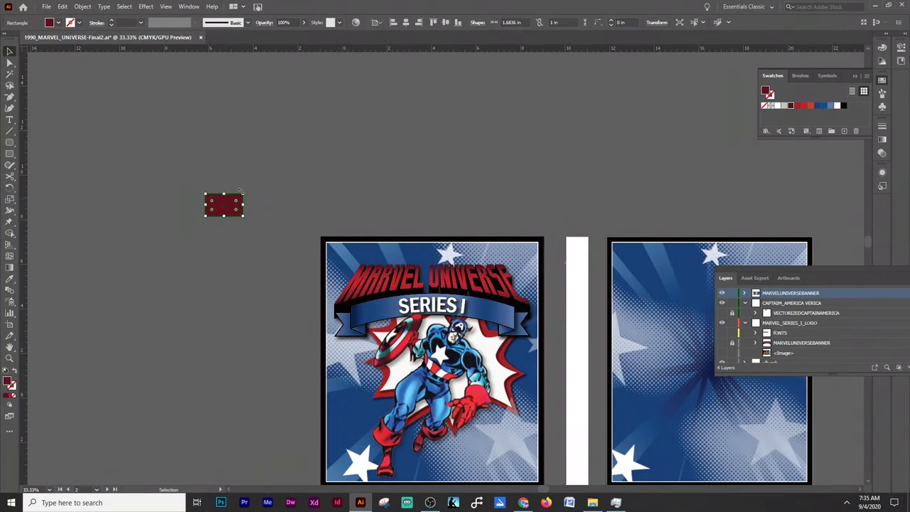
scroll(430, 419, "down", 1)
left_click(556, 22)
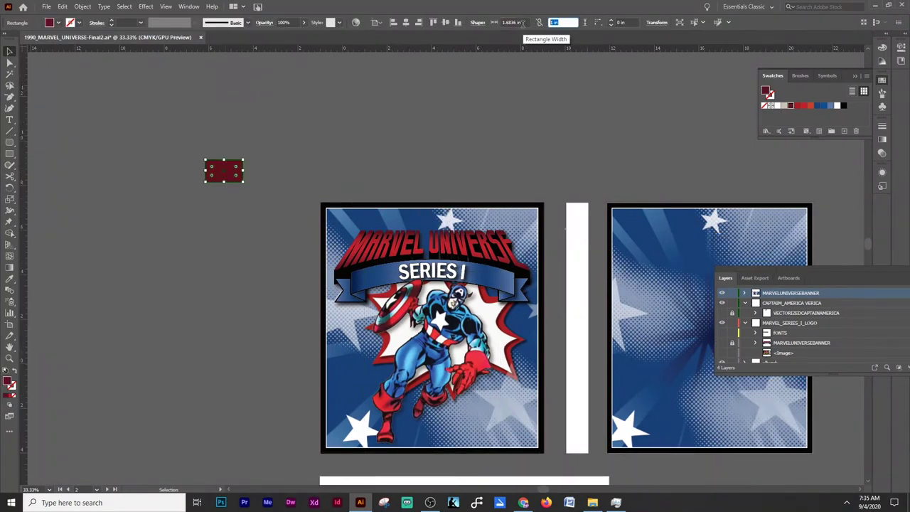
type("0.25")
key("Return")
scroll(436, 446, "up", 3)
mouse_move(436, 445)
left_mouse_down()
mouse_move(410, 427)
mouse_move(412, 437)
left_mouse_up()
- Scale up the Captain America artwork and check the black spine rectangle
left_click(448, 435)
scroll(440, 429, "down", 1)
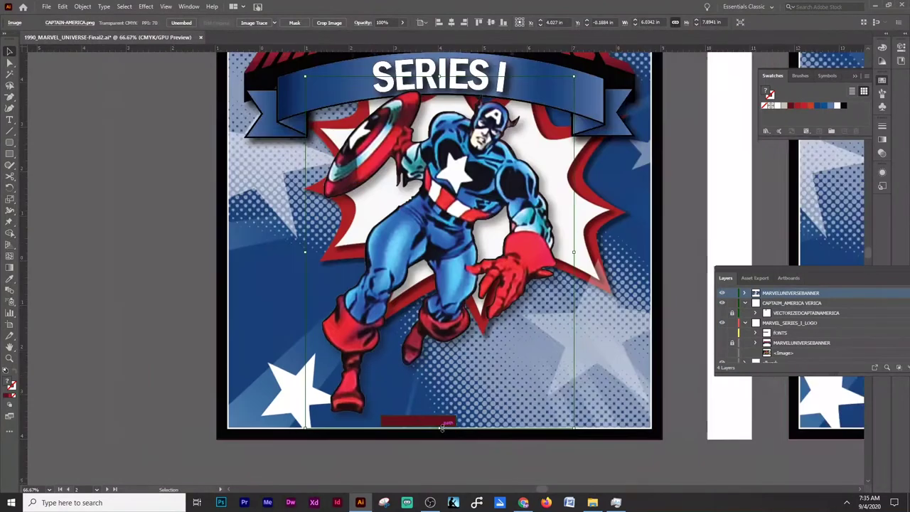
left_click_drag(439, 426, 438, 455)
scroll(183, 420, "up", 3)
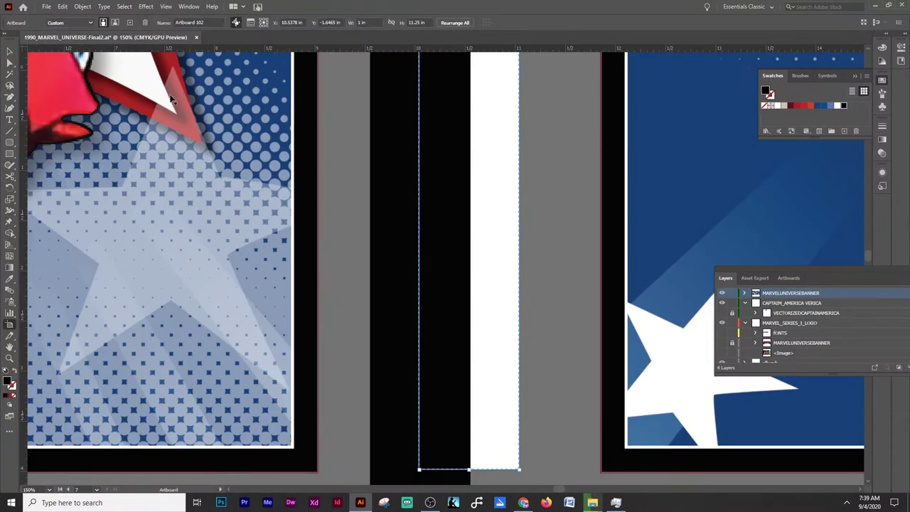
left_click(522, 163)
scroll(545, 188, "down", 1)
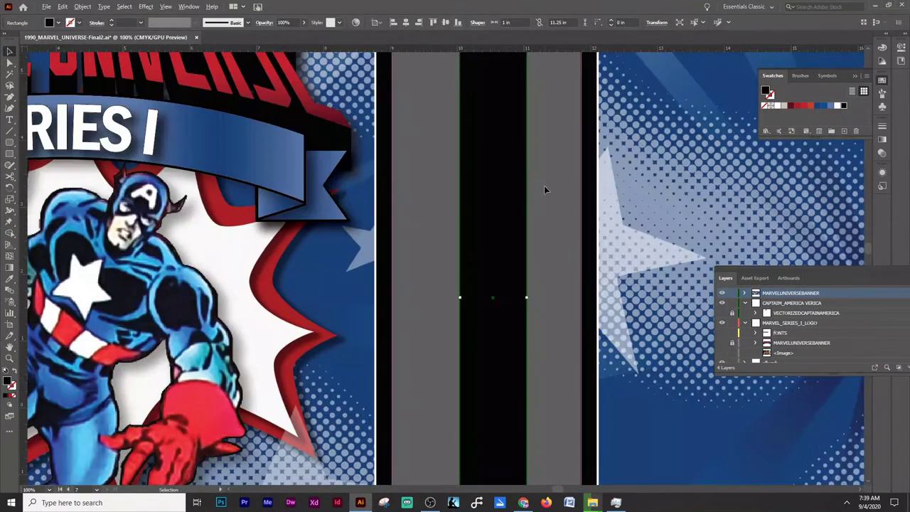
scroll(544, 188, "down", 3)
scroll(249, 301, "down", 3)
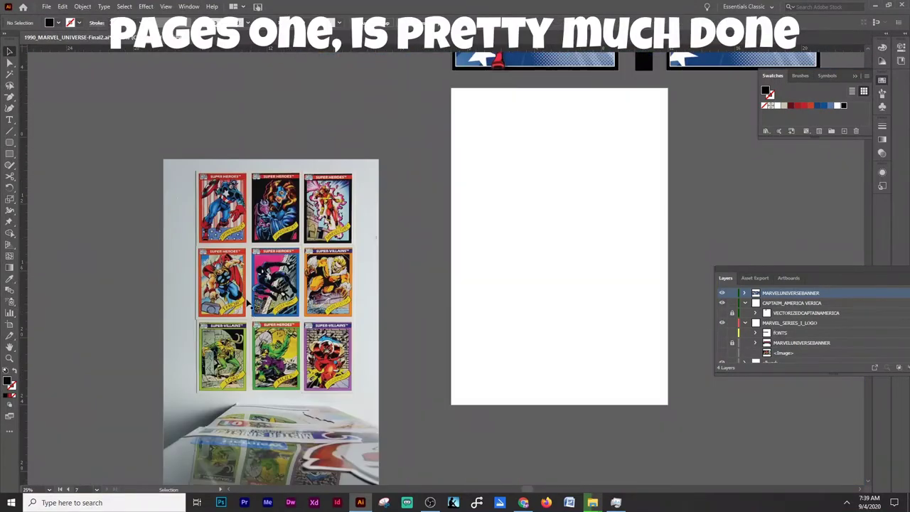
- Add a horizontal guide and rotate the card sheet photo to straighten it
left_click_drag(287, 241, 362, 208)
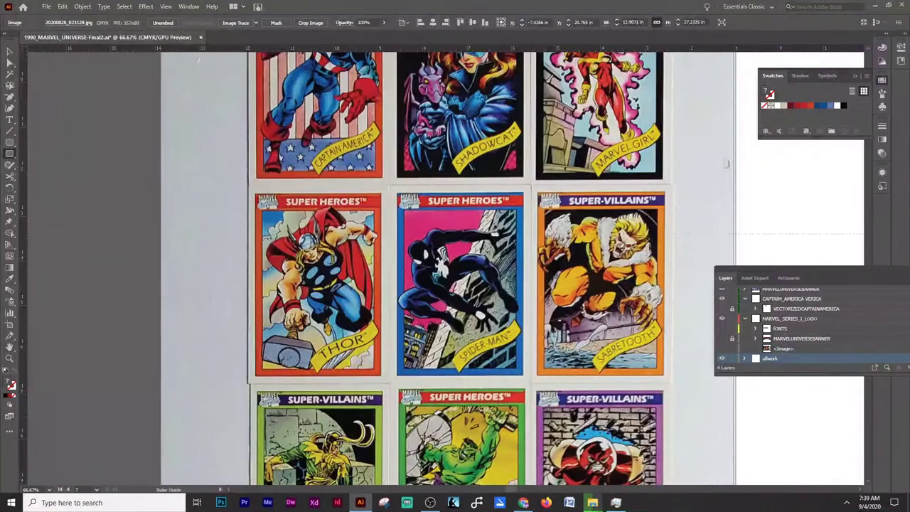
left_click_drag(340, 190, 191, 190)
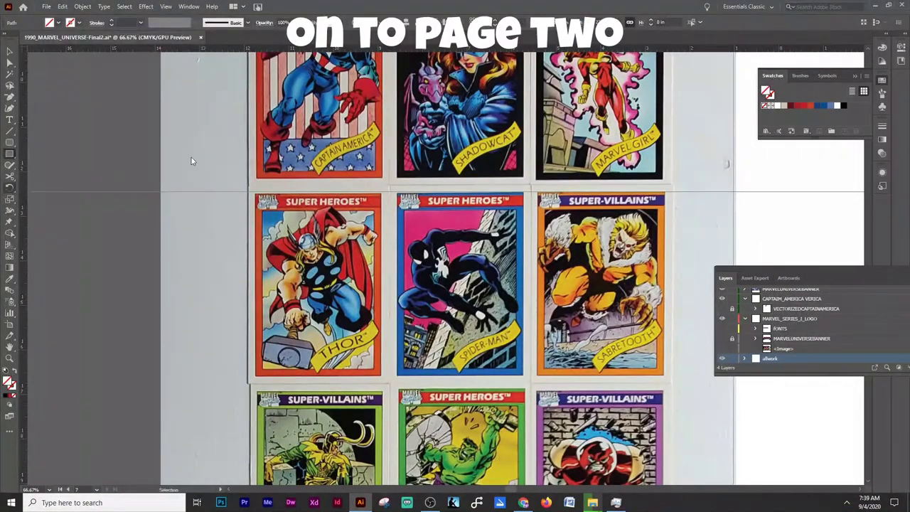
left_click(6, 56)
left_click(165, 304)
left_click_drag(163, 306, 169, 310)
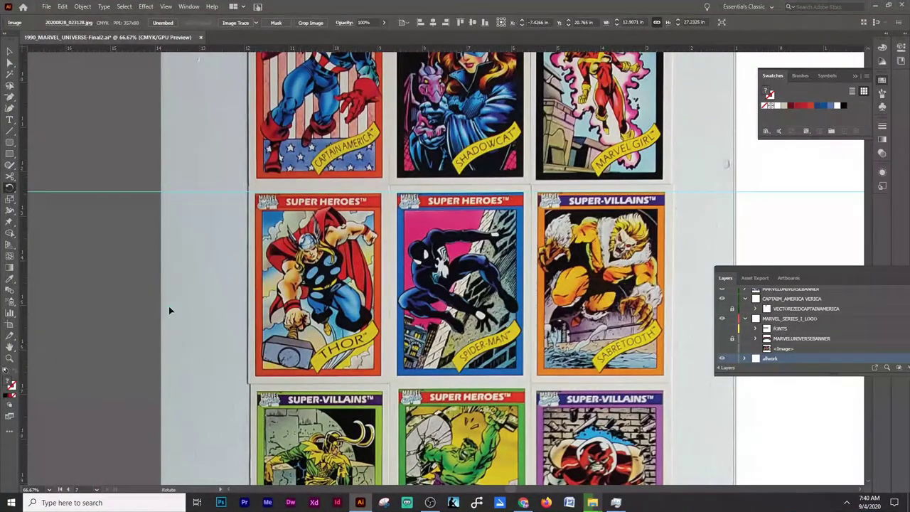
key("ctrl+equal")
key("ctrl+equal")
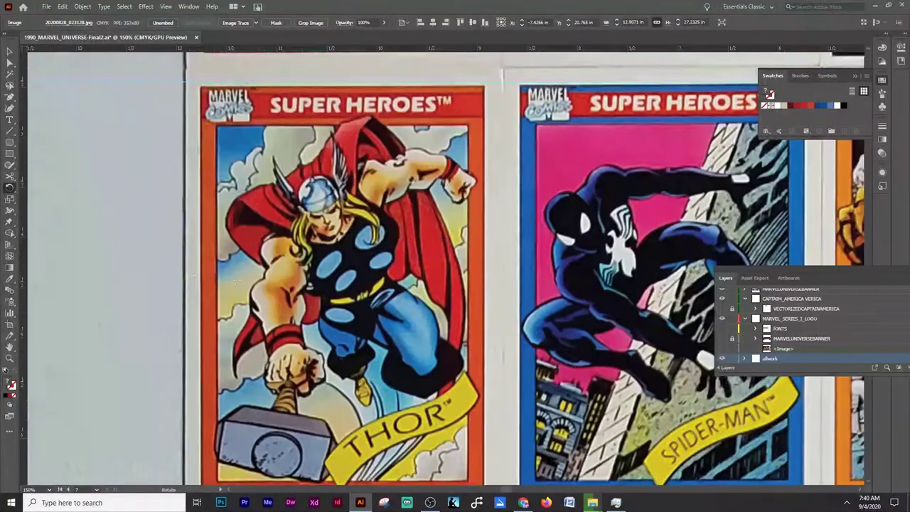
key("ctrl+minus")
left_click_drag(137, 214, 54, 107)
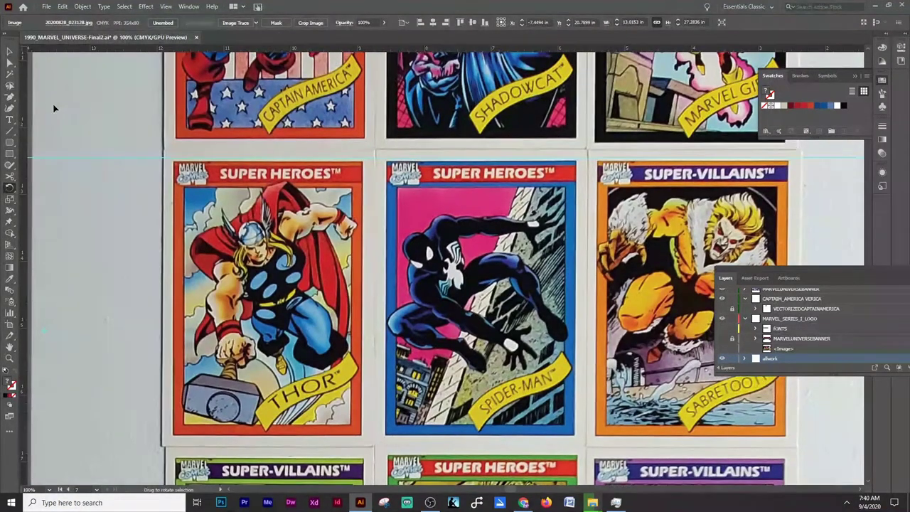
- Crop the card sheet to the Thor card with a rectangle clipping mask
left_click_drag(170, 165, 85, 96)
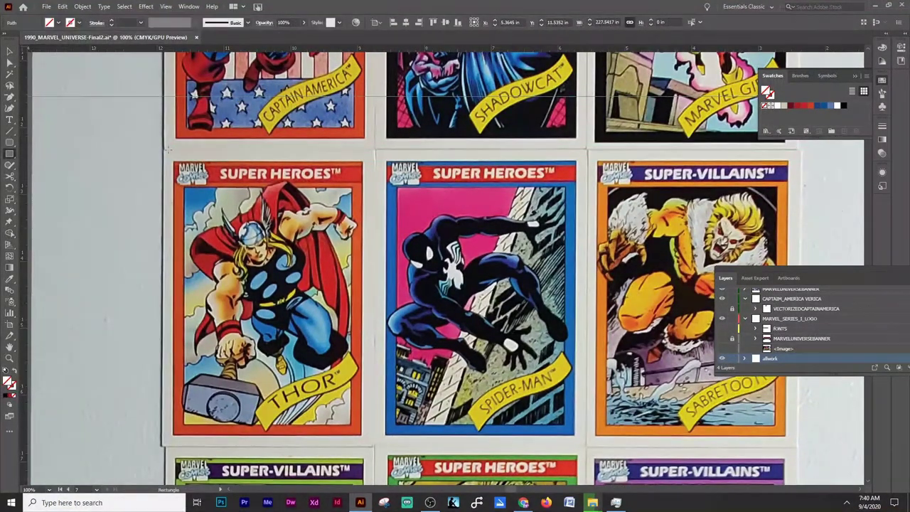
left_click_drag(167, 149, 374, 446)
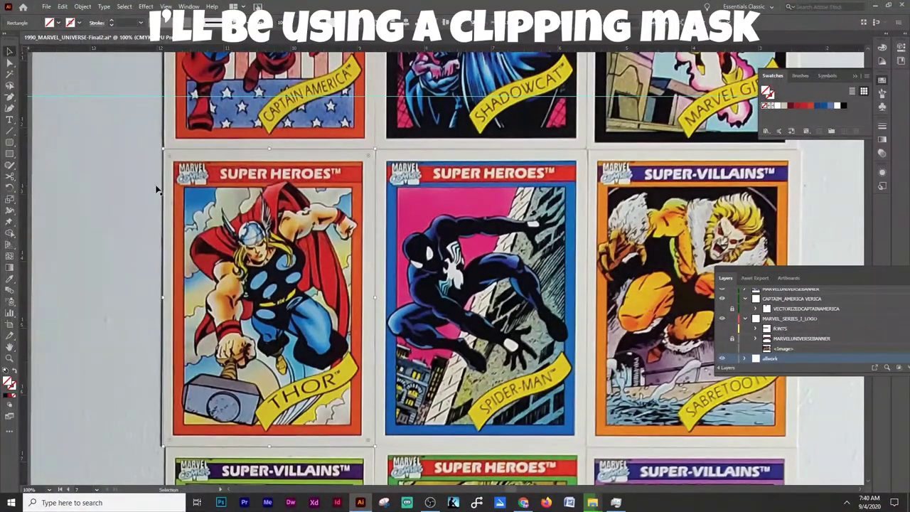
right_click(214, 219)
left_click(258, 313)
- Duplicate the Thor crop to the right and shift its photo for the next card
left_click_drag(509, 307, 509, 307)
double_click(573, 276)
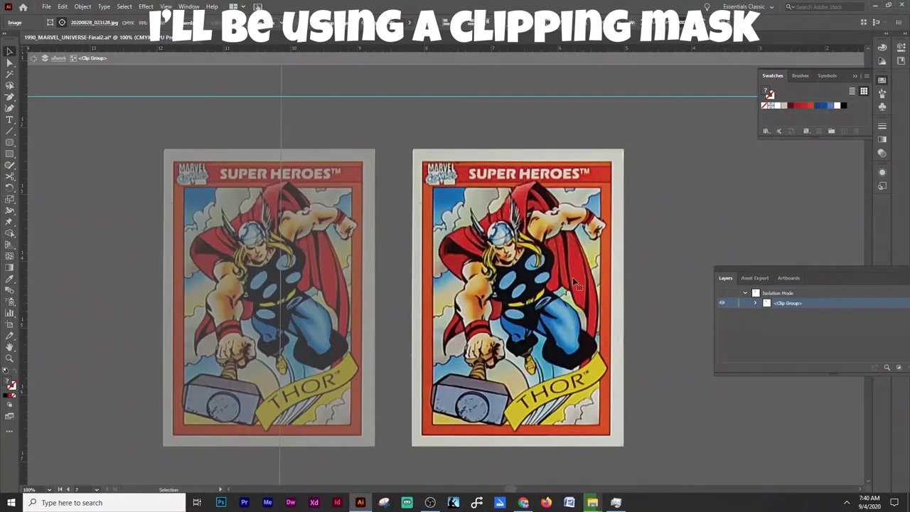
key("Left")
key("Left")
key("Left")
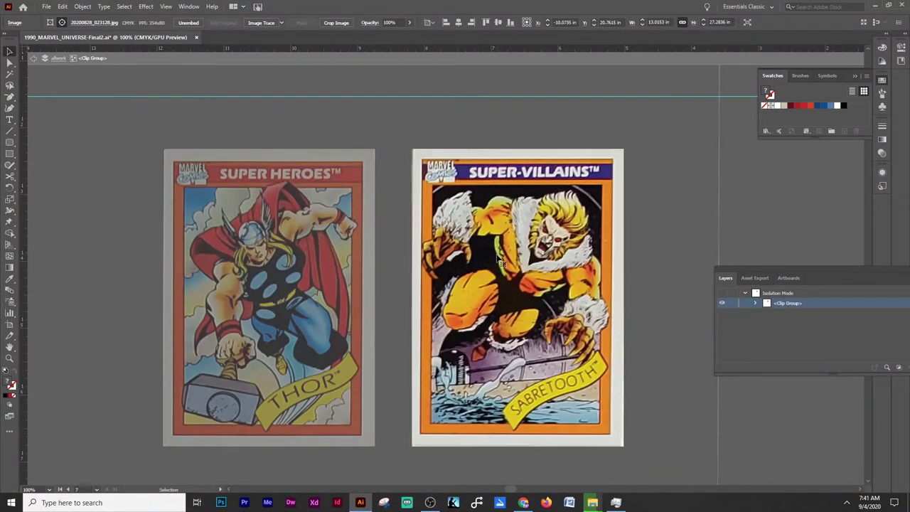
left_click(31, 60)
- Make a third copy and slide its photo until the Hulk card fills the frame
scroll(88, 147, "right", 3)
left_click_drag(311, 264, 581, 264)
double_click(625, 284)
left_click_drag(610, 298, 604, 106)
left_click_drag(603, 325, 595, 320)
left_click(10, 186)
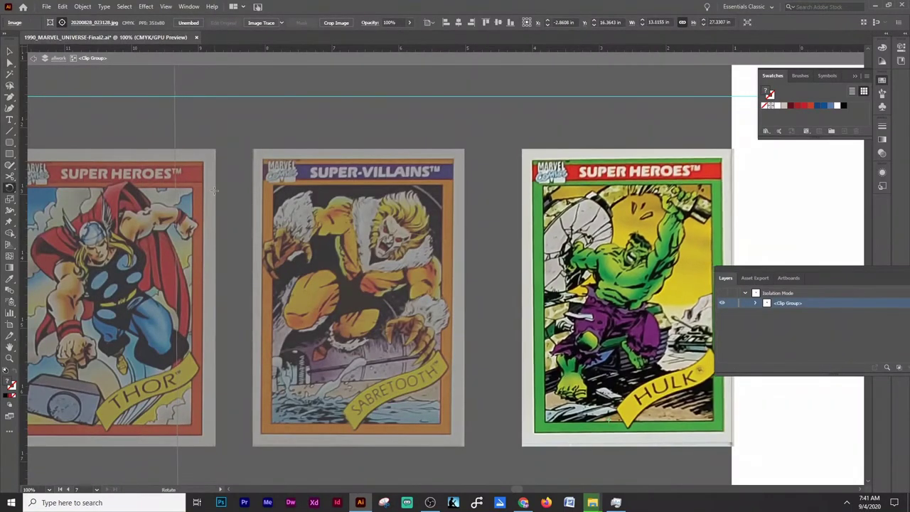
scroll(374, 238, "down", 2)
scroll(373, 238, "right", 2)
left_click(10, 51)
left_click_drag(495, 265, 492, 268)
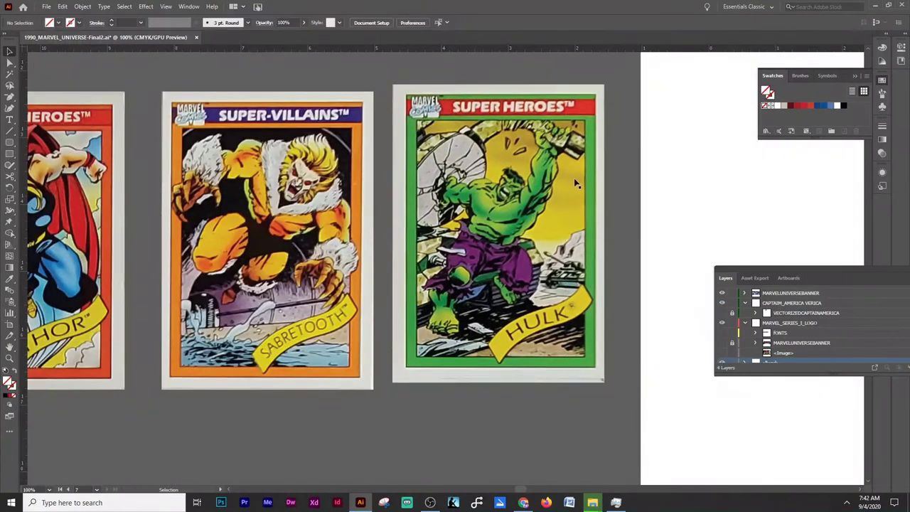
left_click_drag(573, 188, 572, 182)
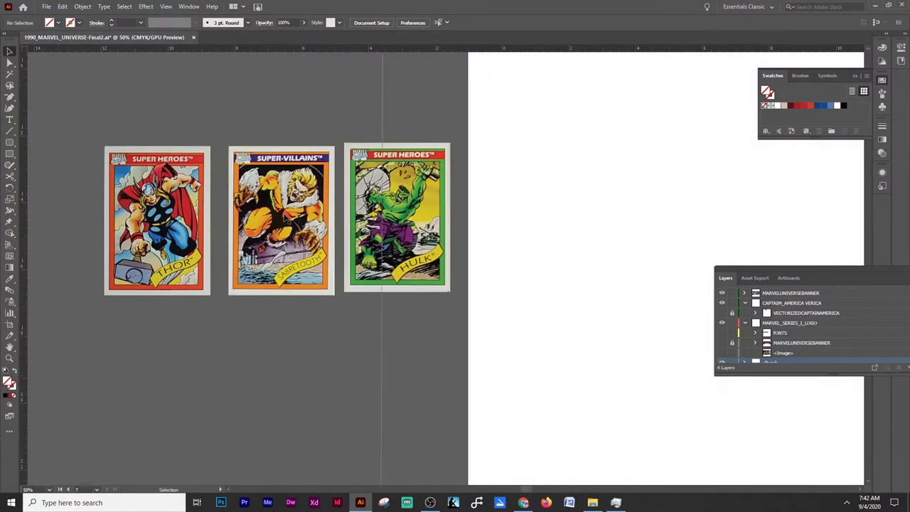
- Move the three cropped cards beside the second page
key("ctrl+minus")
key("ctrl+minus")
key("ctrl+minus")
mouse_move(334, 295)
left_mouse_down()
mouse_move(483, 239)
mouse_move(710, 99)
left_mouse_up()
scroll(635, 170, "up", 3)
scroll(634, 171, "down", 2)
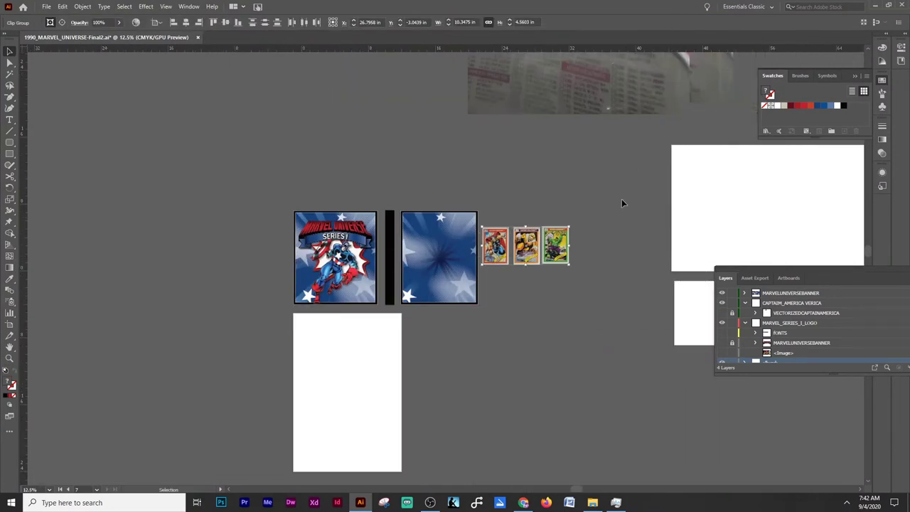
- Crop the left checklist photo to its card with a clipping mask (Ctrl+7)
scroll(626, 214, "up", 5)
left_click(626, 214)
left_click_drag(625, 213, 242, 203)
scroll(242, 203, "up", 2)
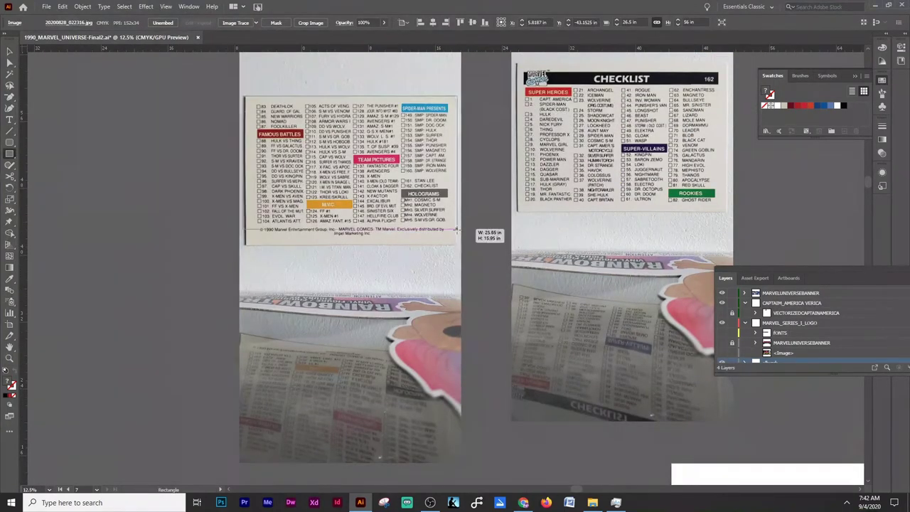
left_click_drag(455, 245, 455, 245)
key("ctrl+plus")
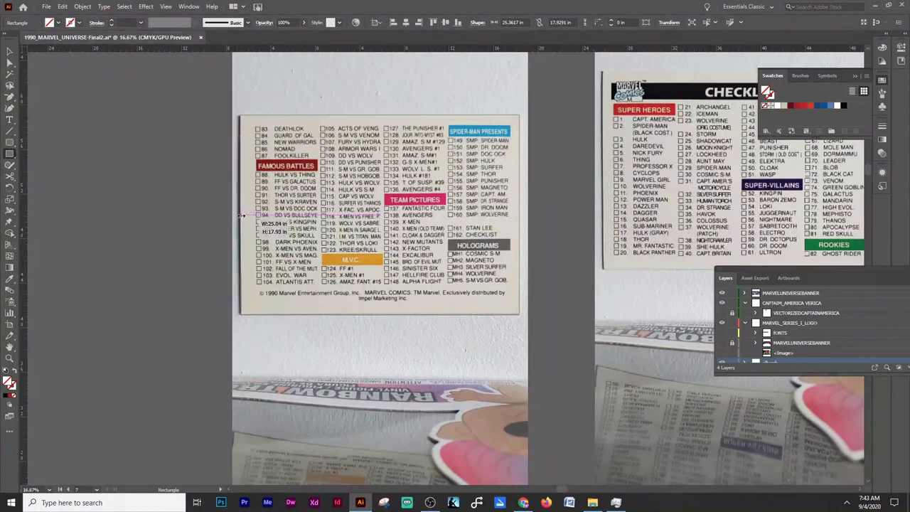
key("ctrl+7")
left_click(548, 266)
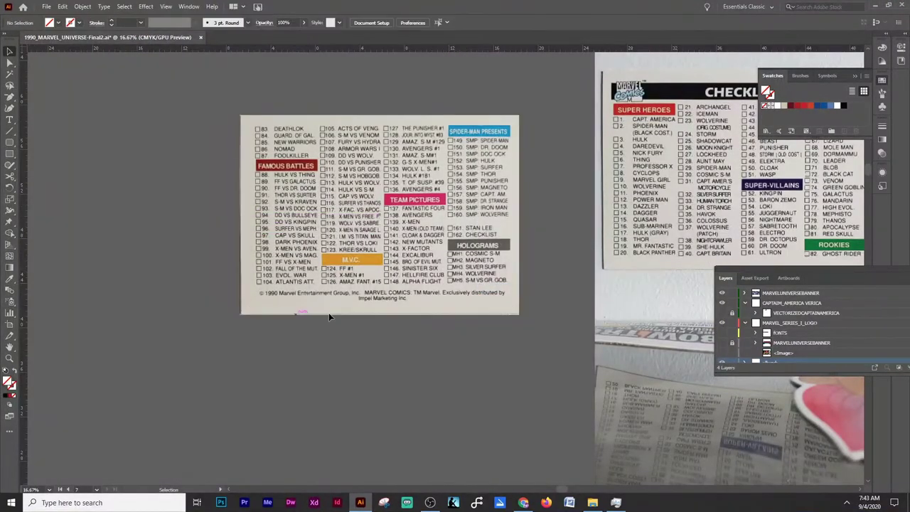
- Crop the right photo to its checklist card with Make Clipping Mask
scroll(652, 275, "right", 3)
right_click(782, 209)
left_click(800, 297)
key("ctrl+minus")
key("ctrl+minus")
key("ctrl+minus")
- Shrink the two checklist cards and line them up in a row below the hero cards
left_click_drag(569, 147, 484, 209)
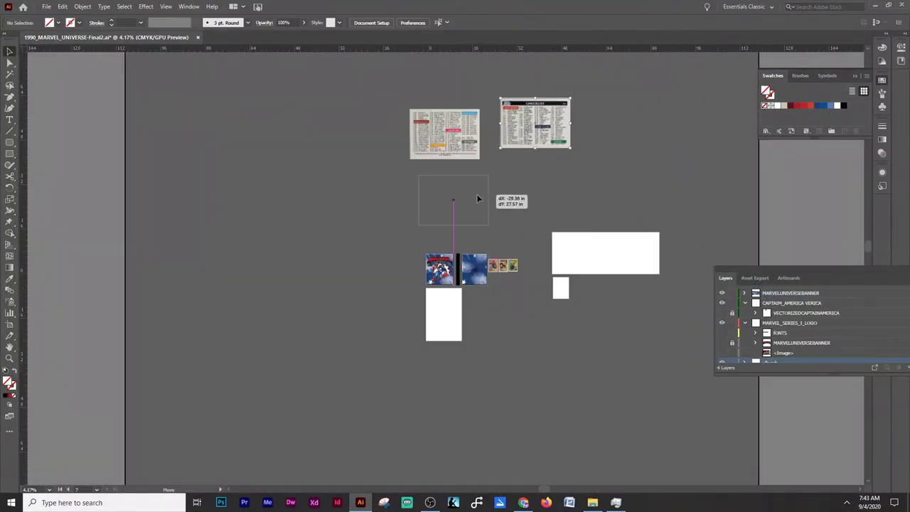
left_click_drag(457, 158, 523, 281)
scroll(523, 281, "up", 2)
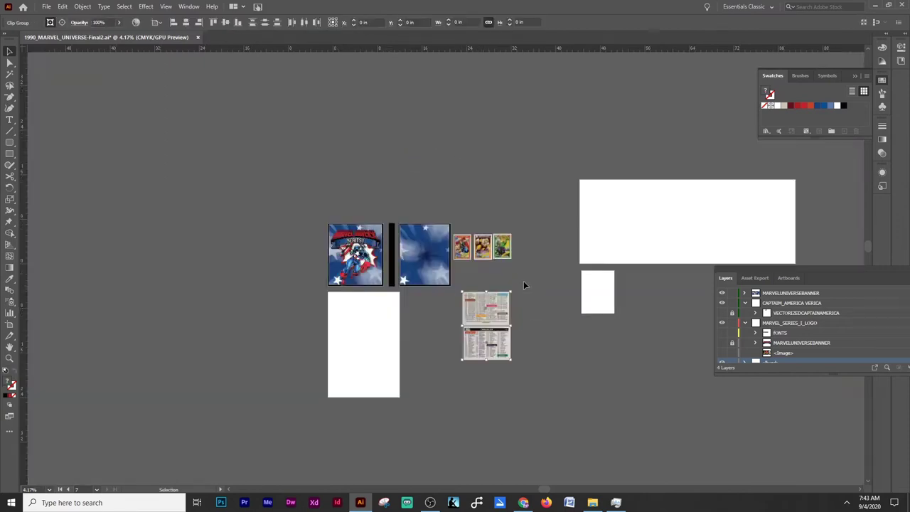
scroll(523, 280, "up", 3)
left_click_drag(472, 341, 596, 289)
left_click(466, 180)
left_click_drag(392, 246, 392, 247)
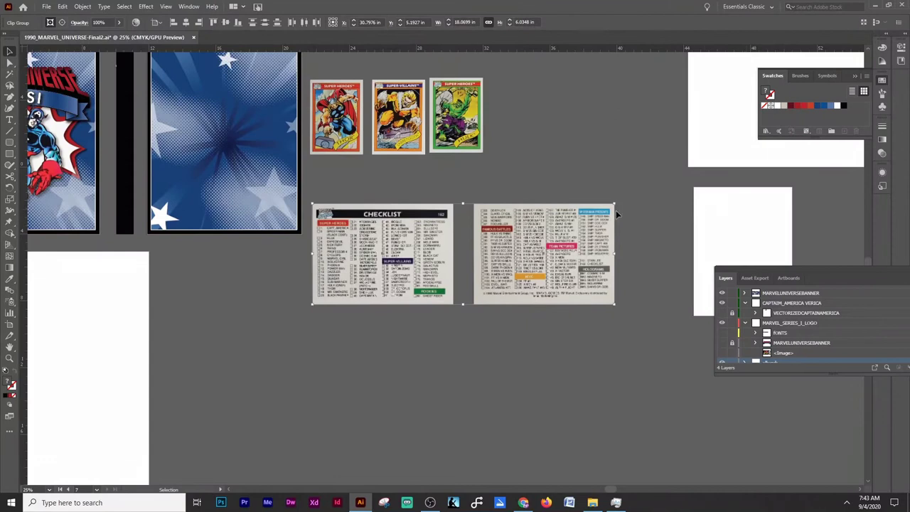
left_click_drag(615, 205, 536, 228)
scroll(536, 227, "up", 1)
left_click_drag(391, 299, 252, 130)
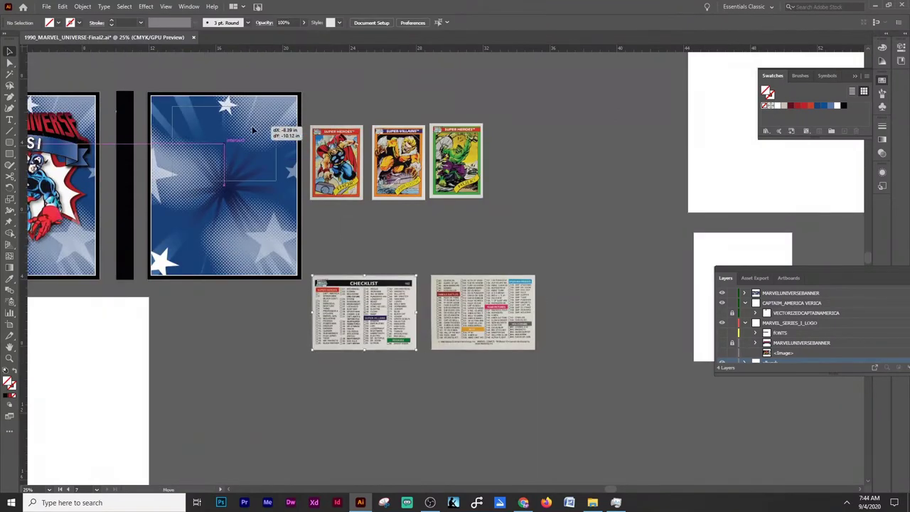
- Place both checklist cards along the bottom of the blue page
right_click(384, 150)
left_click(426, 209)
mouse_move(418, 317)
left_mouse_down()
mouse_move(261, 143)
mouse_move(417, 317)
left_mouse_up()
key("v")
key("ctrl+z")
left_click_drag(389, 307, 213, 142)
left_click_drag(513, 313, 234, 214)
key("ctrl+equal")
key("ctrl+equal")
key("ctrl+equal")
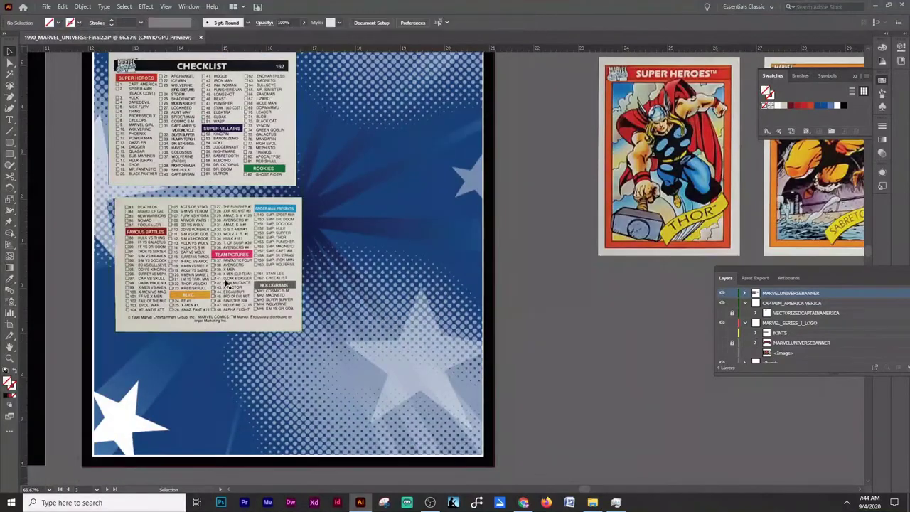
mouse_move(302, 165)
left_mouse_down()
mouse_move(204, 418)
mouse_move(192, 426)
left_mouse_up()
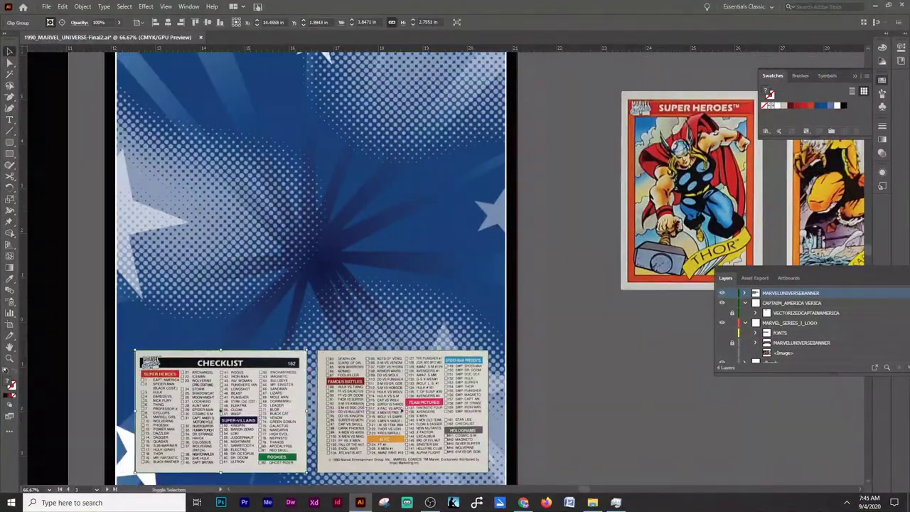
key("ctrl+minus")
- Fan Thor, Sabretooth and Hulk across the page top, Sabretooth overlapping in the centre
mouse_move(643, 241)
left_mouse_down()
mouse_move(421, 208)
mouse_move(424, 196)
left_mouse_up()
left_click_drag(849, 227, 329, 209)
key("ctrl+plus")
mouse_move(504, 318)
left_mouse_down()
mouse_move(558, 250)
mouse_move(658, 264)
left_mouse_up()
left_click_drag(562, 171, 469, 256)
left_click_drag(583, 227, 568, 174)
left_click_drag(484, 256, 484, 242)
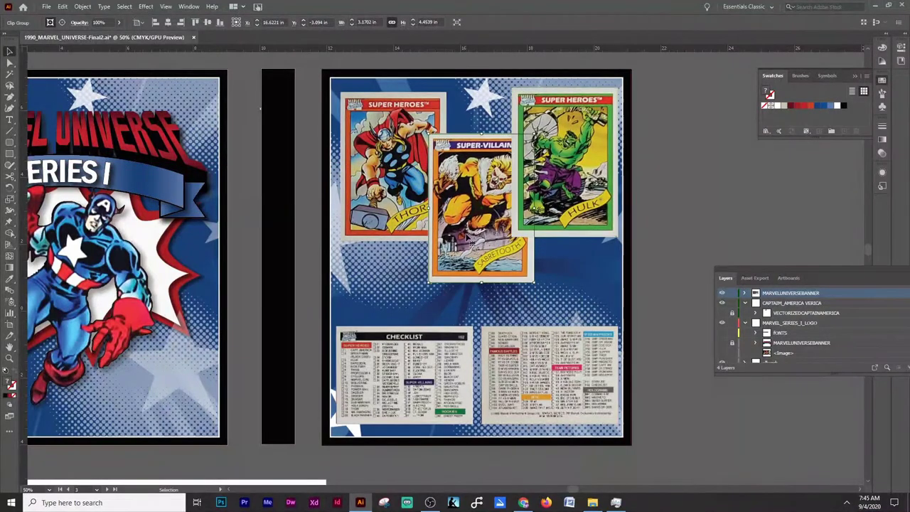
- Bring Sabretooth to the front of the Thor and Hulk cards
right_click(476, 240)
right_click(406, 176)
left_click(562, 294)
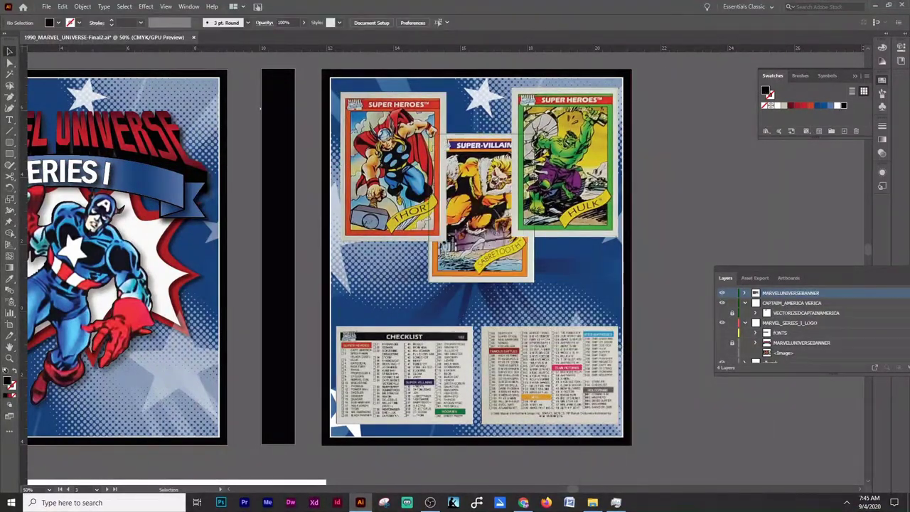
right_click(482, 236)
left_click(618, 350)
right_click(405, 163)
left_click(589, 278)
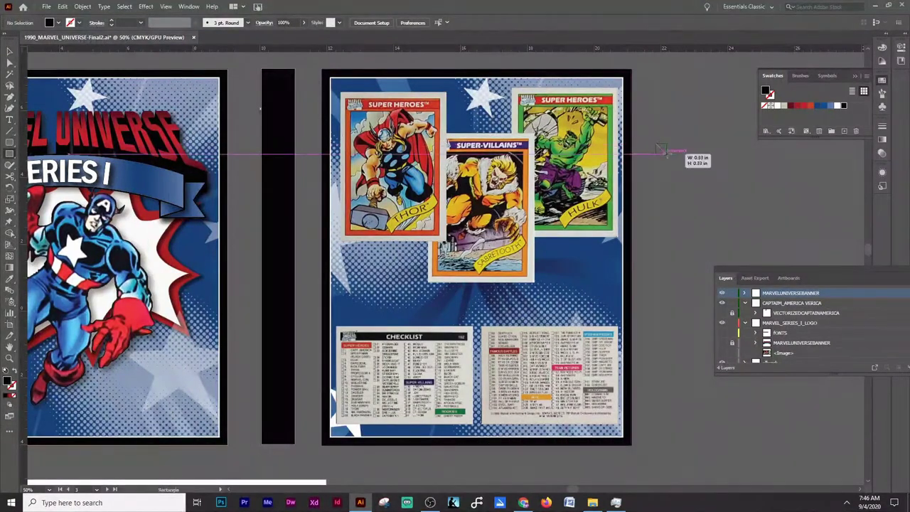
- Draw a small square, eyedrop card colours and save the orange-red as a swatch
left_click_drag(660, 144, 671, 157)
key("i")
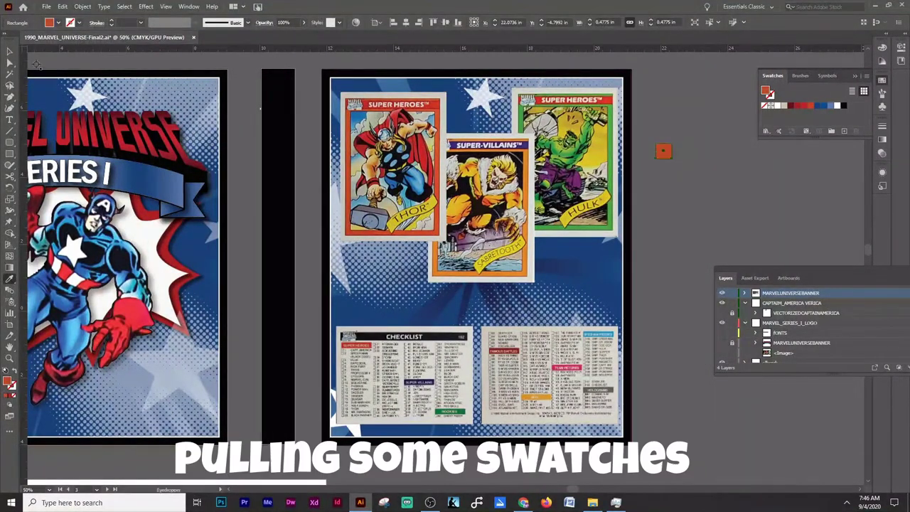
left_click_drag(851, 114, 850, 107)
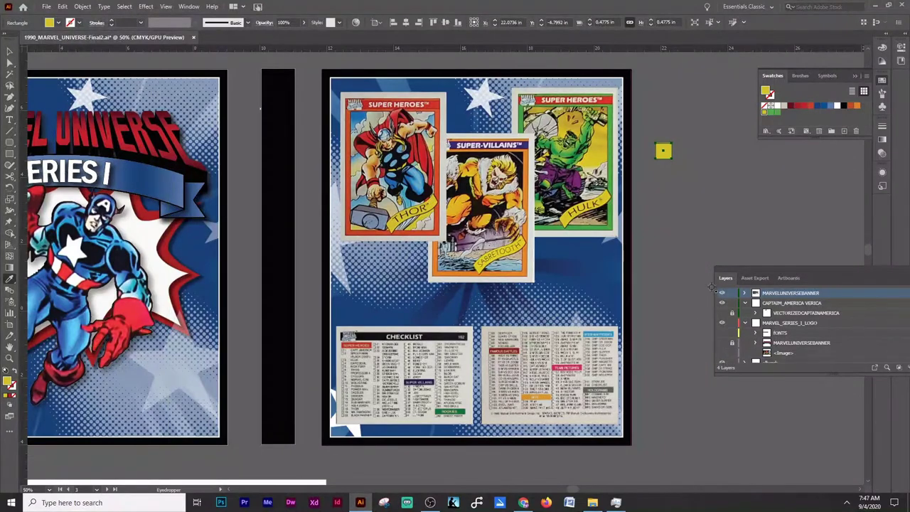
scroll(400, 388, "up", 2)
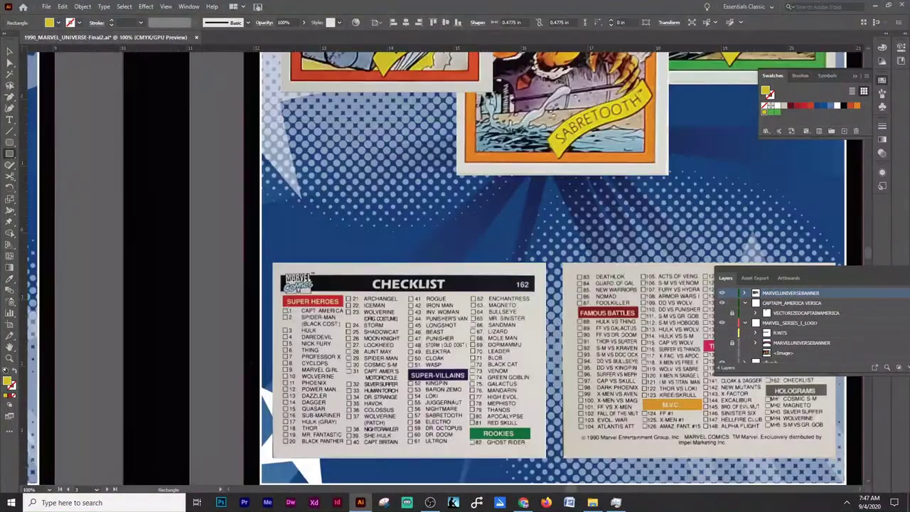
scroll(299, 311, "up", 2)
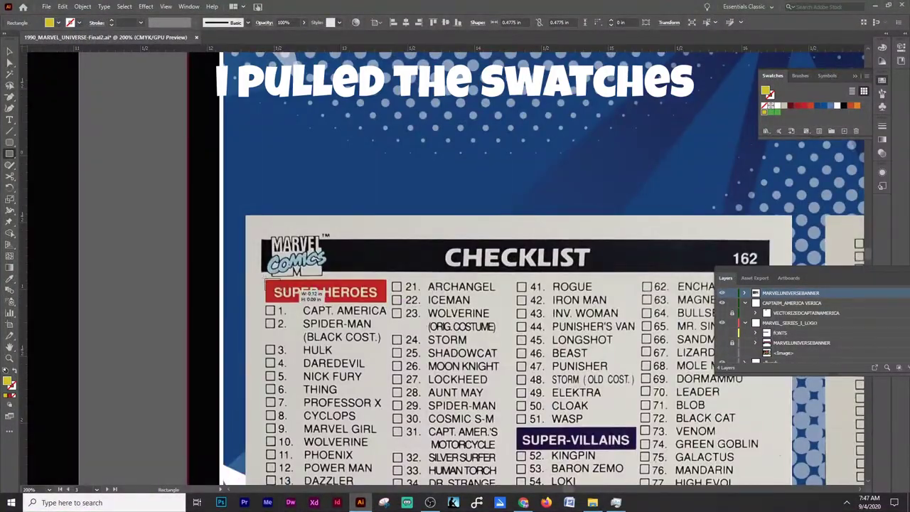
- Draw a yellow rectangle sized to fit over the SUPER HEROES label
left_click_drag(388, 298, 387, 297)
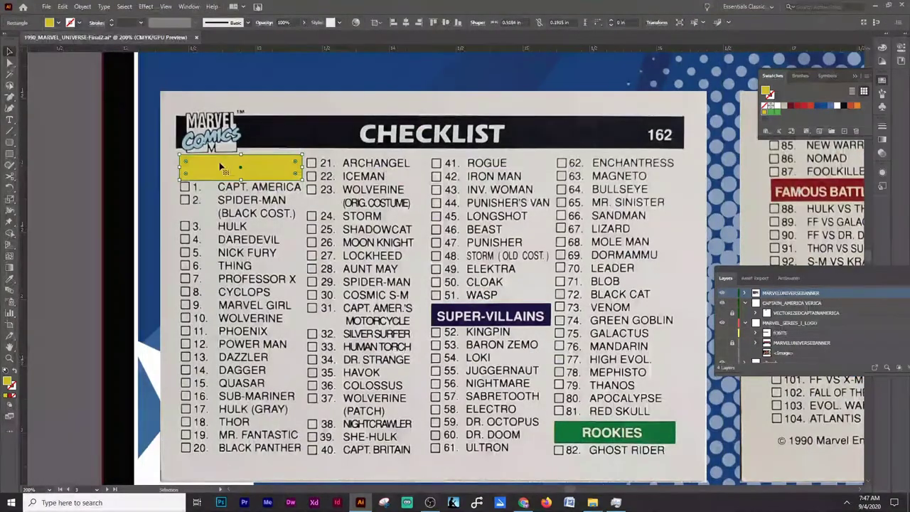
scroll(247, 148, "up", 2)
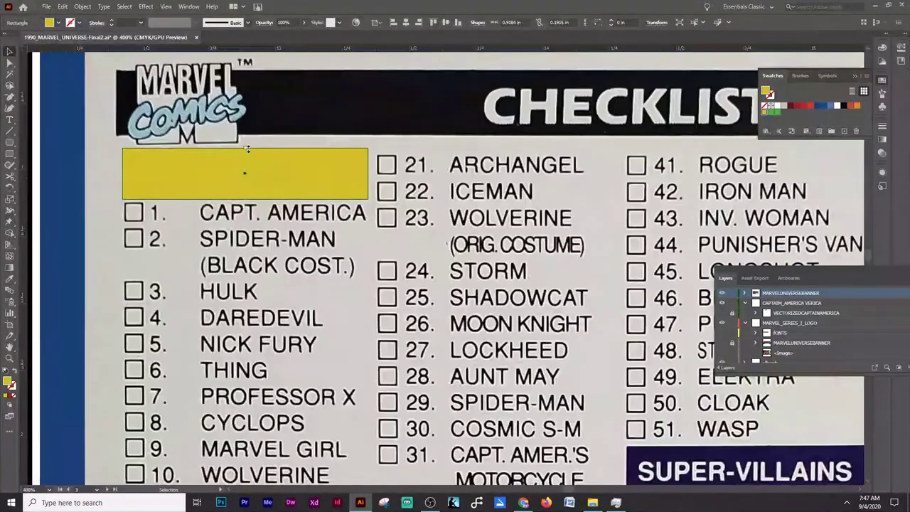
left_click_drag(246, 151, 246, 151)
mouse_move(269, 200)
left_mouse_down()
mouse_move(246, 194)
mouse_move(427, 300)
left_mouse_up()
key("ctrl+0")
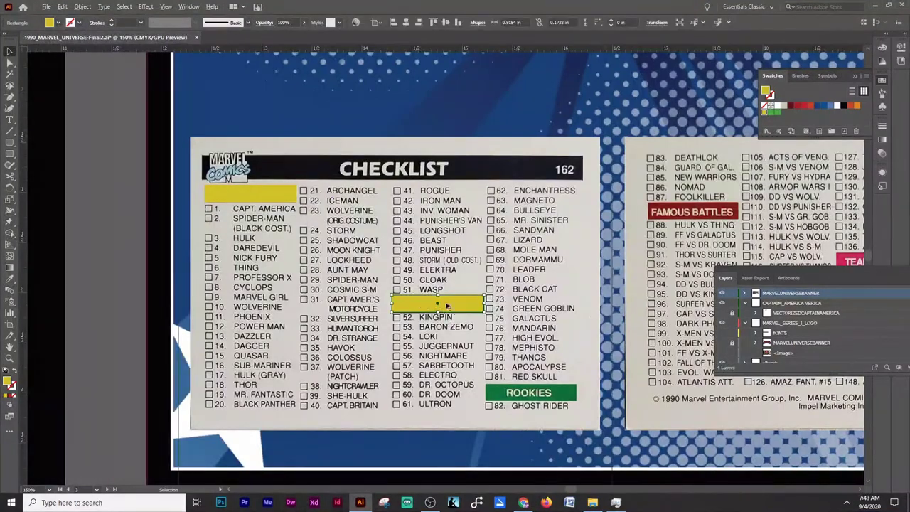
- Place a copy of the yellow tag over the FAMOUS BATTLES label
scroll(451, 308, "up", 4)
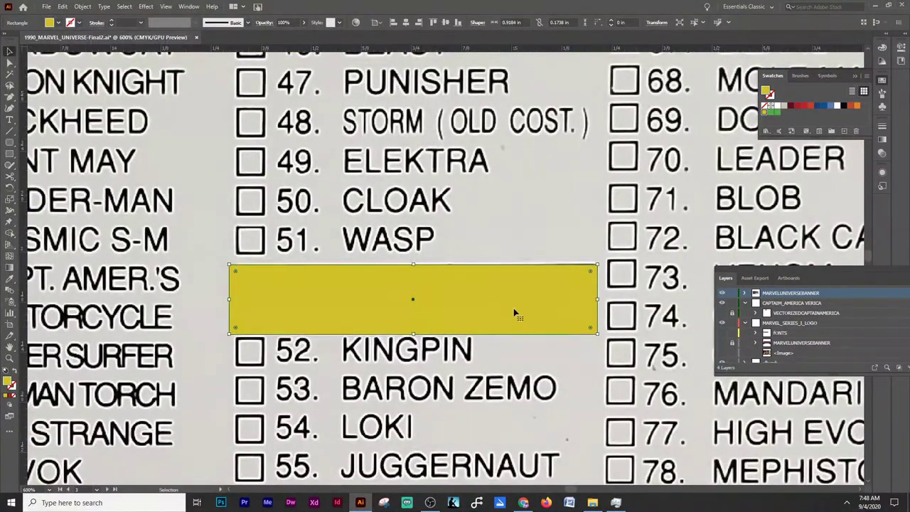
scroll(518, 318, "down", 4)
scroll(540, 337, "down", 2)
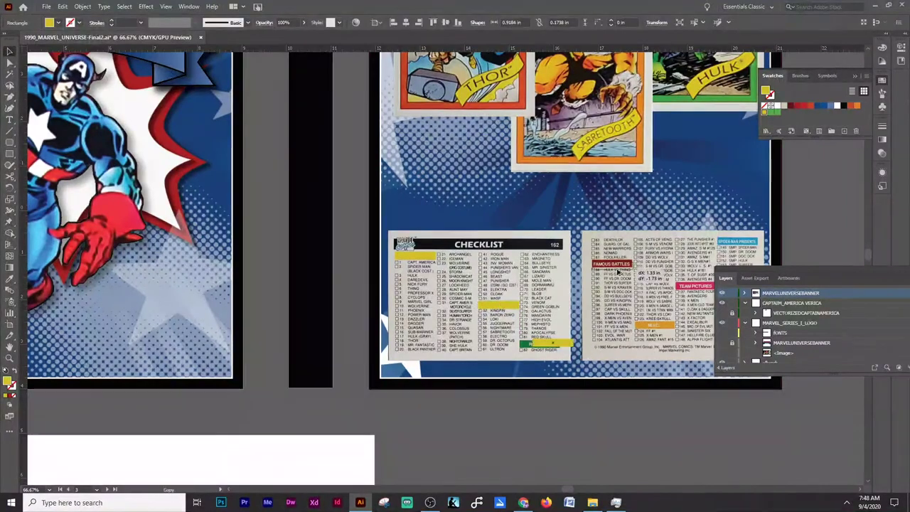
left_click_drag(703, 291, 657, 240)
scroll(374, 294, "up", 1)
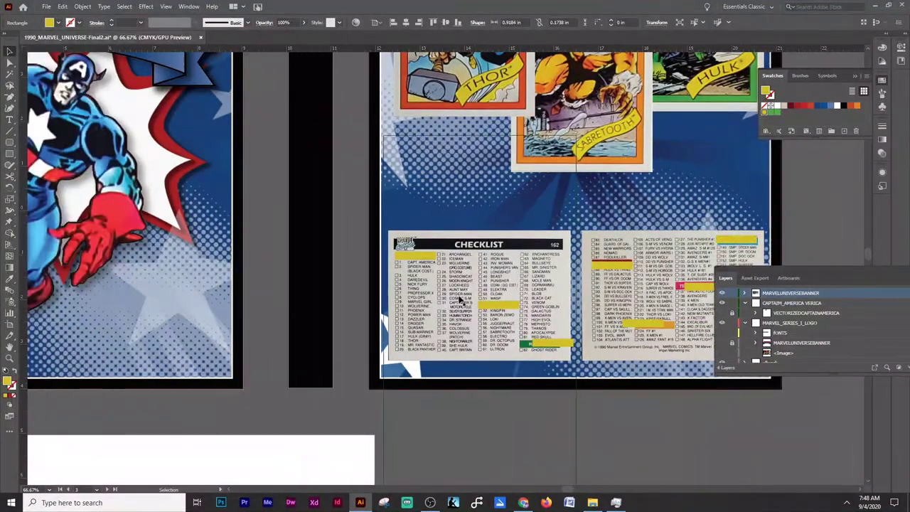
scroll(374, 293, "up", 2)
scroll(674, 339, "right", 5)
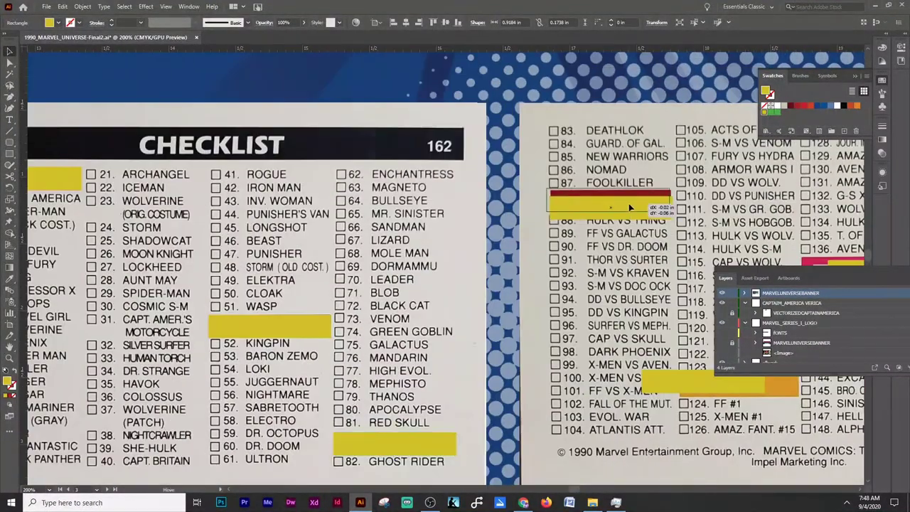
scroll(638, 202, "up", 4)
left_click_drag(638, 201, 638, 205)
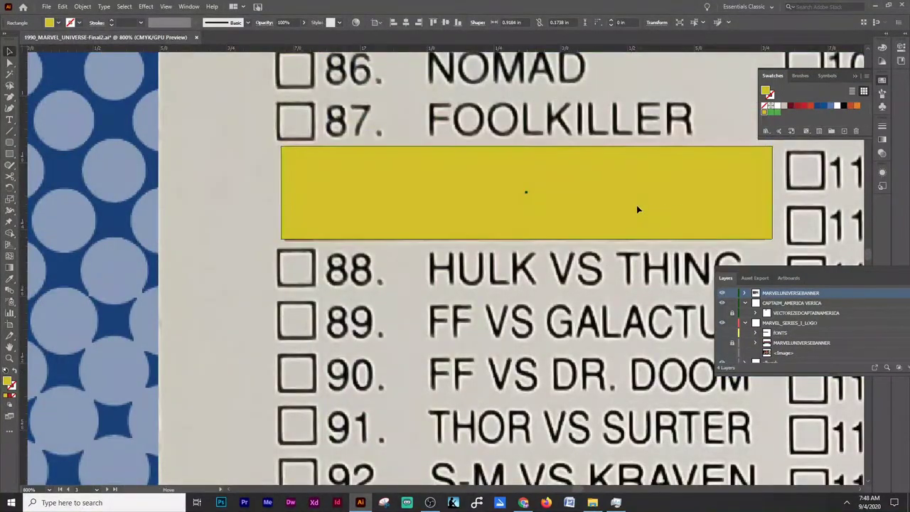
- Position yellow tag copies below row 123 and over the TEAM PICTURES and HOLOGRAMS labels
scroll(636, 210, "down", 1)
scroll(583, 264, "down", 3)
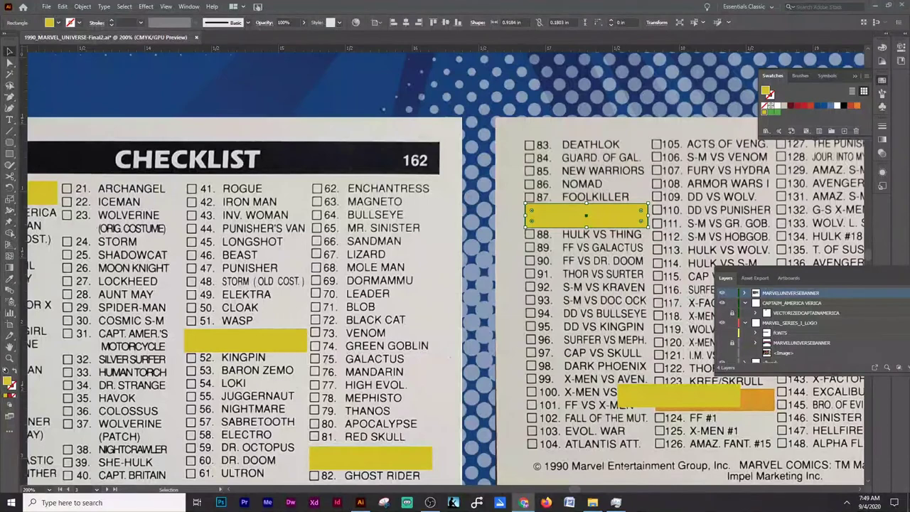
scroll(446, 269, "right", 3)
scroll(566, 424, "up", 2)
left_click_drag(420, 365, 496, 370)
left_click_drag(634, 191, 552, 190)
scroll(590, 329, "right", 3)
scroll(590, 329, "down", 2)
left_click_drag(589, 329, 585, 304)
scroll(586, 307, "down", 3)
scroll(591, 313, "up", 2)
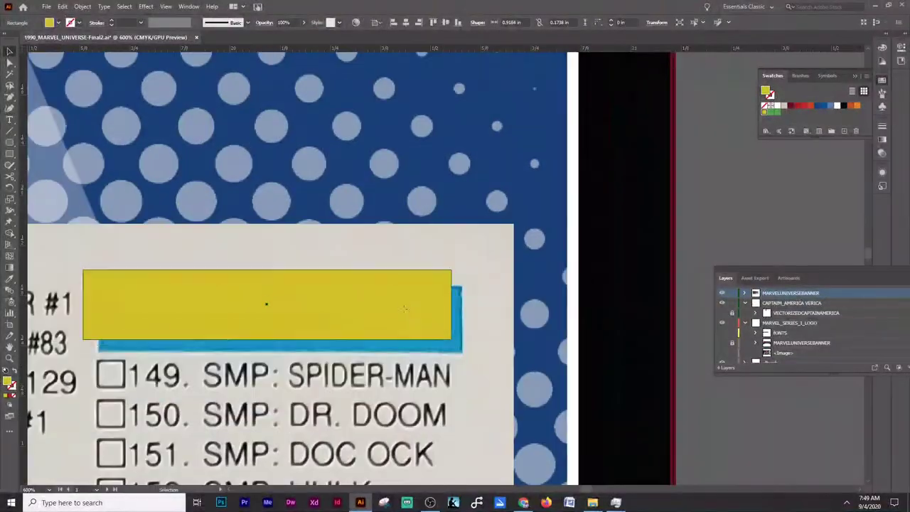
scroll(591, 313, "down", 3)
scroll(591, 313, "down", 3)
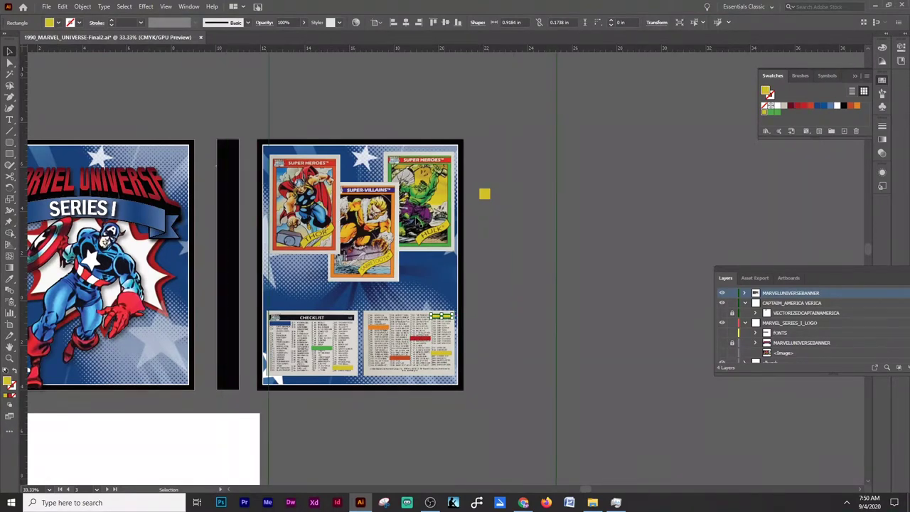
- Recolour the tags with colours sampled from the original labels, such as blue
key("i")
scroll(427, 213, "up", 3)
scroll(437, 245, "down", 4)
scroll(392, 306, "up", 2)
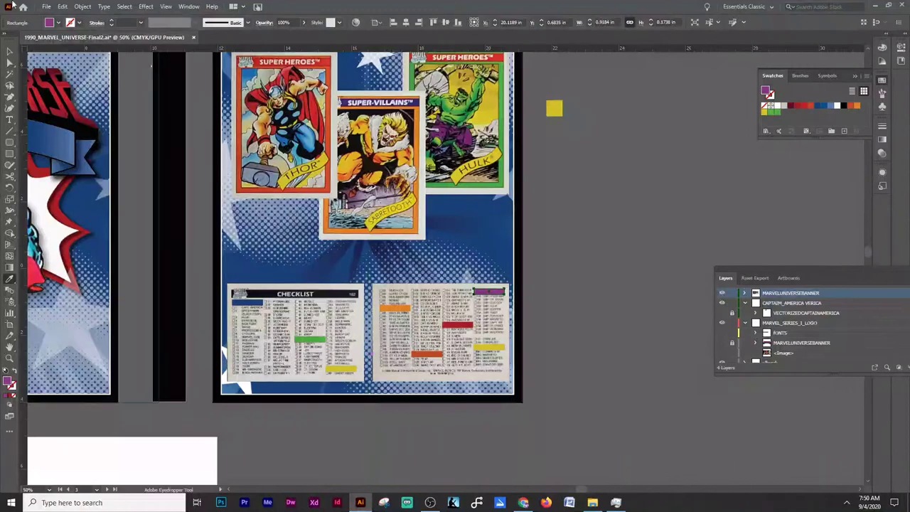
key("v")
left_click(482, 347)
scroll(690, 211, "down", 2)
scroll(640, 199, "up", 2)
left_click(816, 105)
scroll(593, 186, "down", 2)
left_click(593, 186)
scroll(593, 186, "up", 2)
scroll(451, 236, "up", 3)
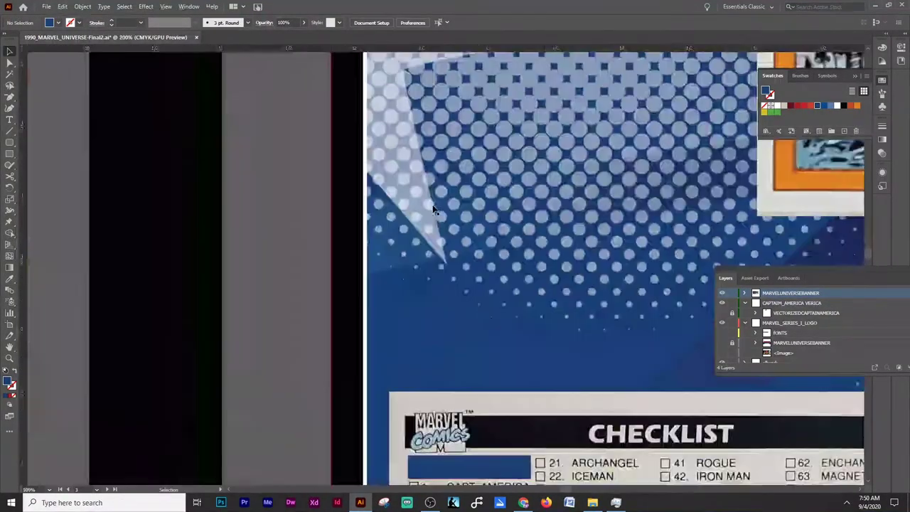
scroll(451, 236, "down", 4)
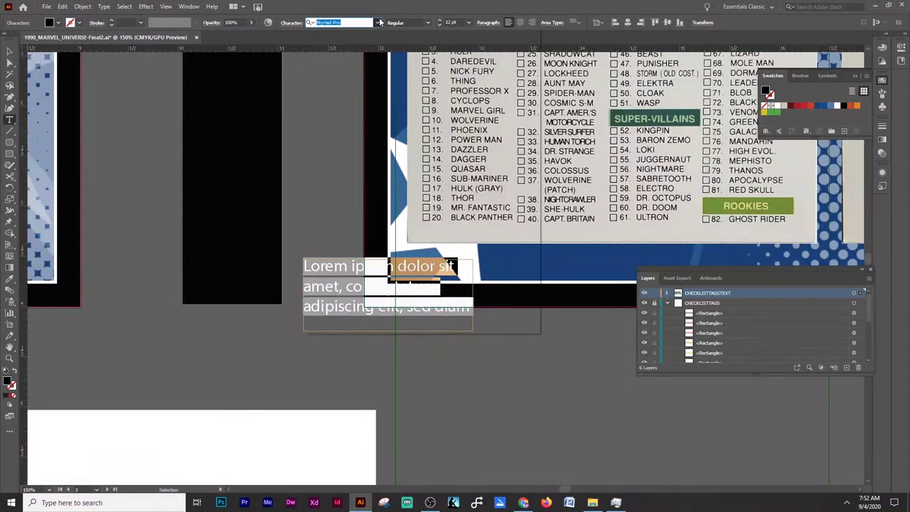
- Type the first label in white Franklin Gothic Demi at 8 pt
left_click(377, 22)
type("FRA")
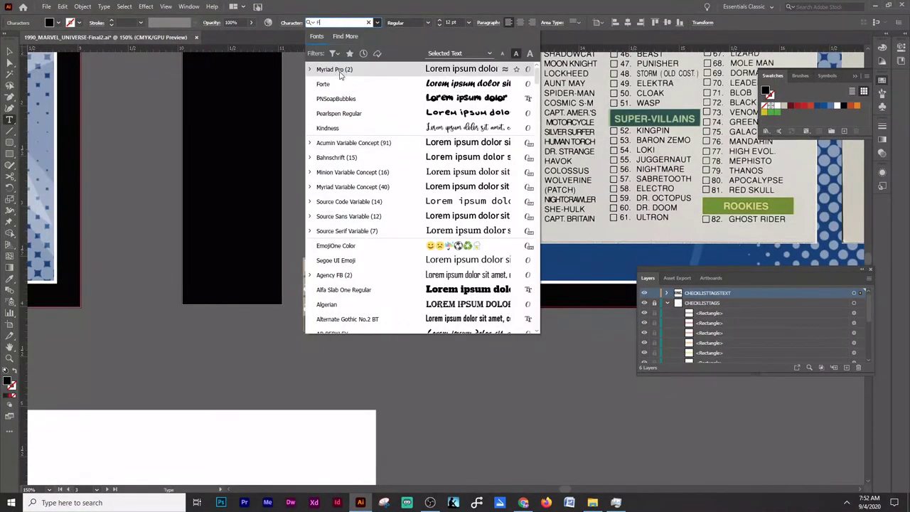
left_click(343, 98)
left_click(464, 22)
left_click(475, 60)
type("SUPER H")
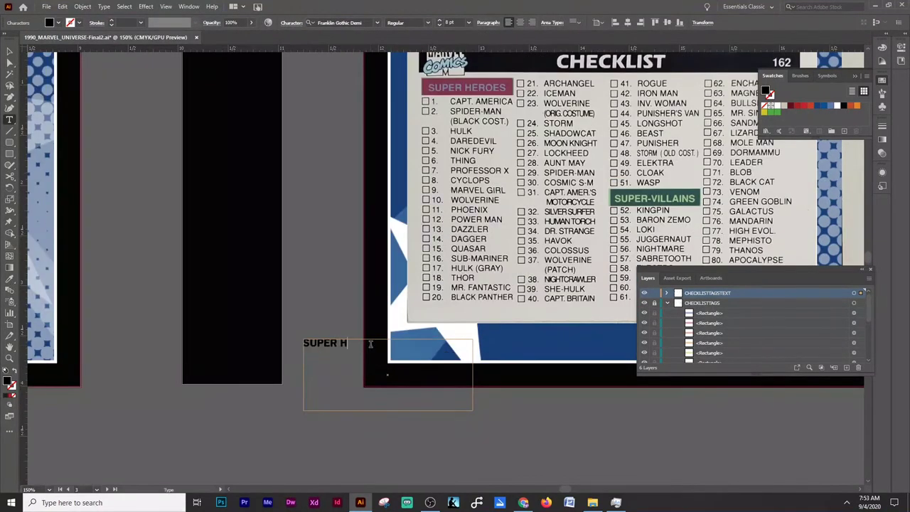
key("ctrl+a")
left_click(10, 51)
- Place copies of the label text on the SUPER HEROES and SUPER-VILLAINS tags
right_click(334, 142)
left_click(386, 179)
left_click_drag(351, 133, 484, 85)
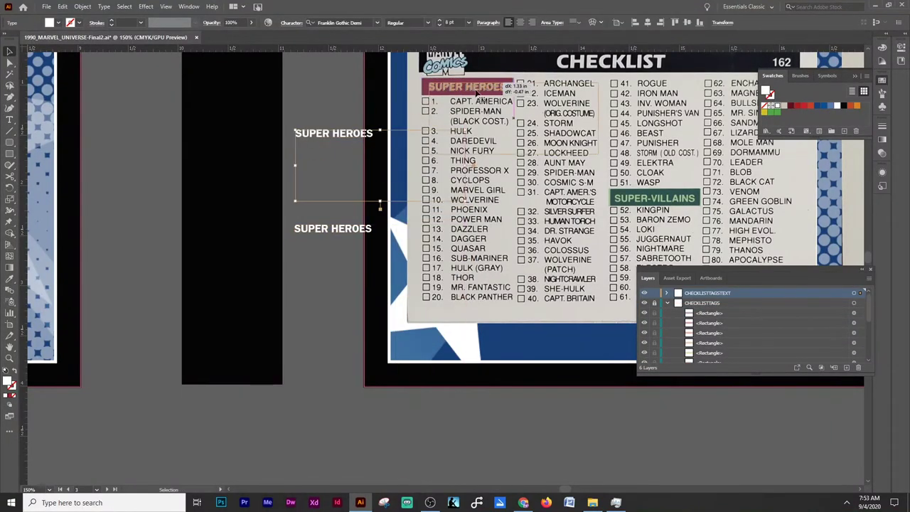
right_click(487, 84)
mouse_move(332, 229)
left_mouse_down()
mouse_move(607, 224)
mouse_move(335, 229)
left_mouse_up()
double_click(335, 229)
key("Escape")
- Copy label text onto the next tag and retype it as FAMOUS BATTLES
right_click(406, 416)
left_click(427, 233)
left_click_drag(370, 364, 588, 202)
scroll(728, 227, "right", 5)
double_click(484, 229)
right_click(469, 74)
left_click(512, 177)
type("FAMOU")
scroll(647, 113, "right", 5)
- Place text copies onto the M.V.C., TEAM PICTURES and HOLOGRAMS tags
right_click(610, 114)
left_click(589, 168)
left_click_drag(589, 168, 543, 246)
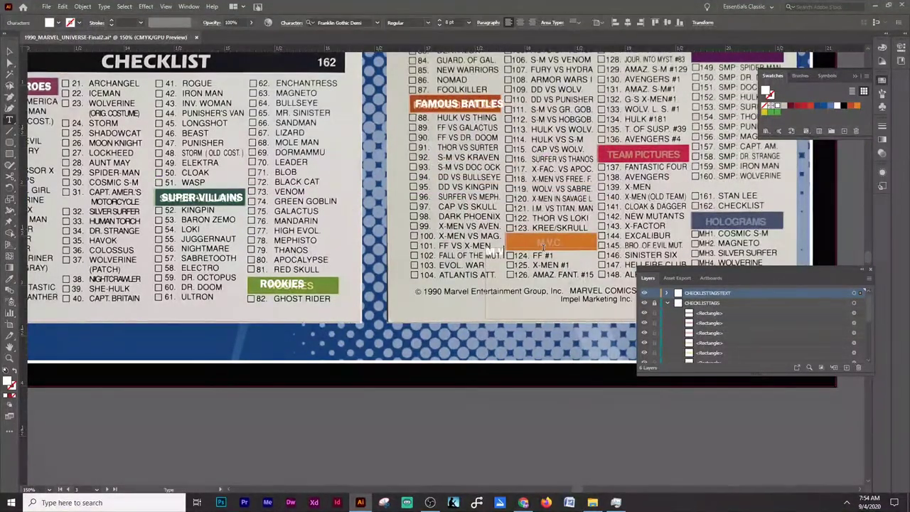
key("Escape")
left_click_drag(508, 250, 649, 122)
left_click_drag(695, 211, 691, 206)
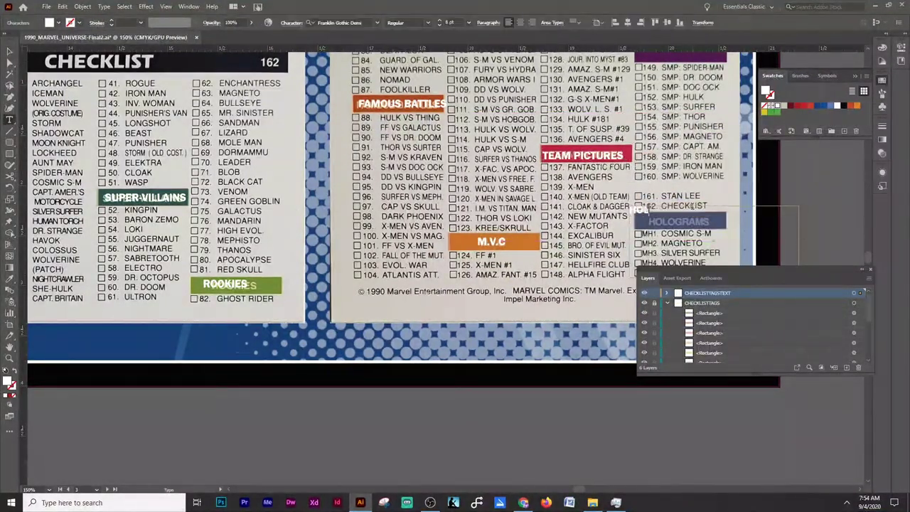
right_click(676, 206)
left_click(695, 155)
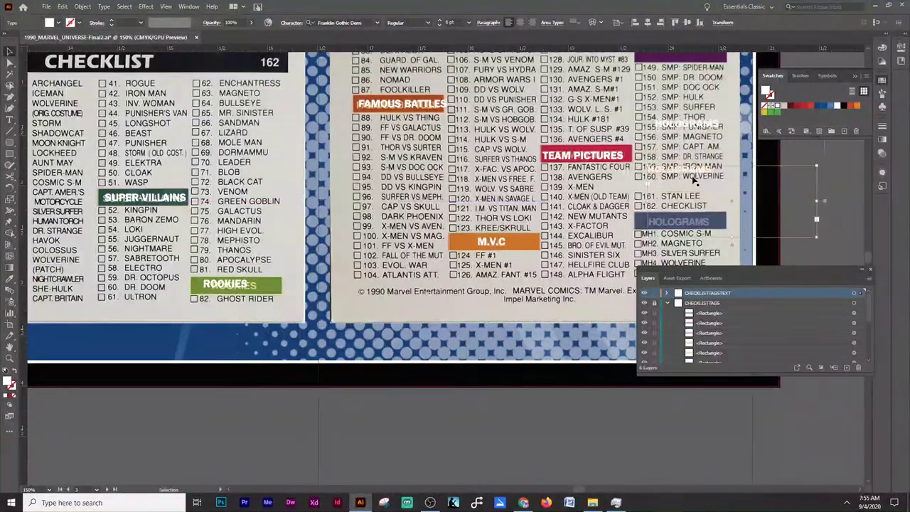
left_click(695, 181)
- Make the purple tag semi-transparent and move the SPIDER-MAN PRESENTS text onto it
scroll(703, 235, "up", 2)
left_click(711, 303)
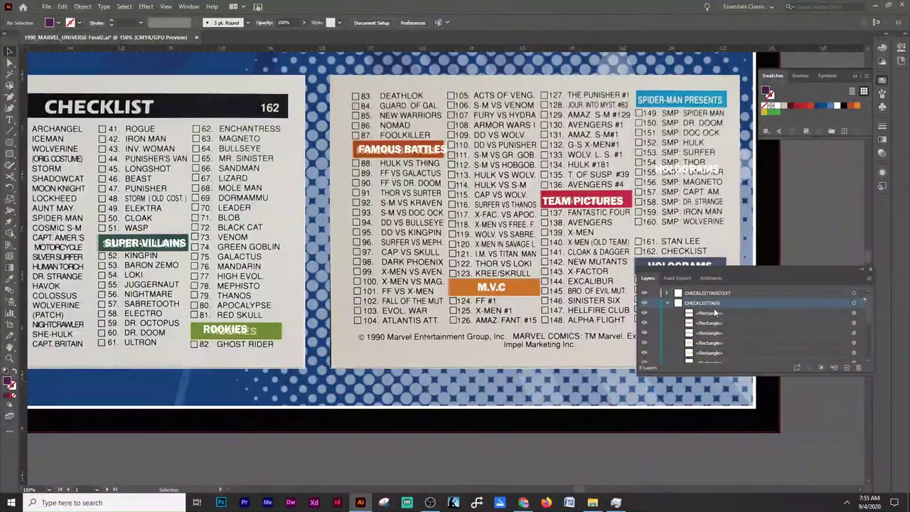
left_click_drag(288, 36, 273, 36)
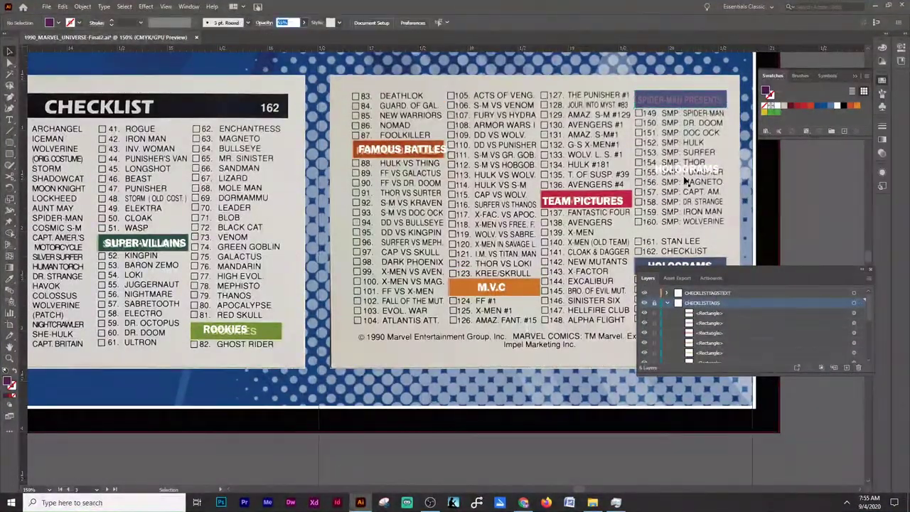
key("t")
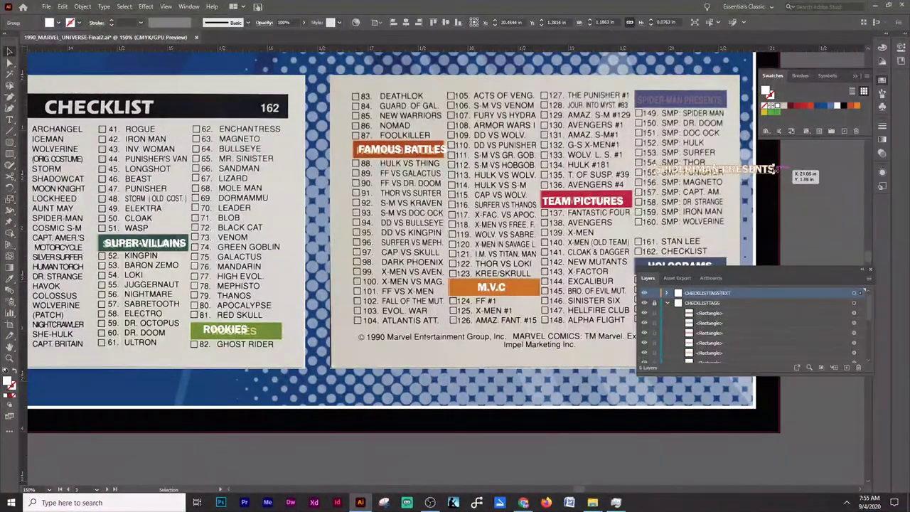
scroll(757, 170, "up", 1)
mouse_move(757, 178)
left_mouse_down()
mouse_move(733, 142)
mouse_move(726, 88)
left_mouse_up()
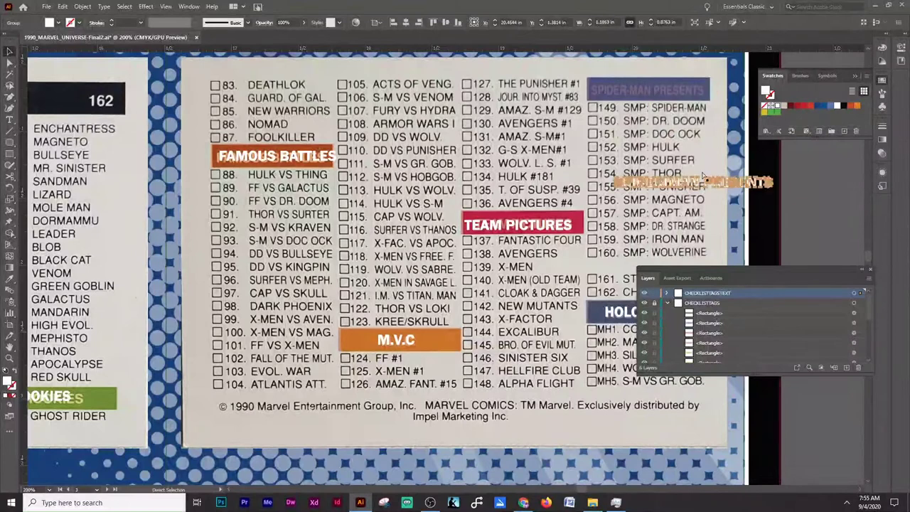
left_click_drag(702, 174, 694, 179)
key("t")
right_click(676, 182)
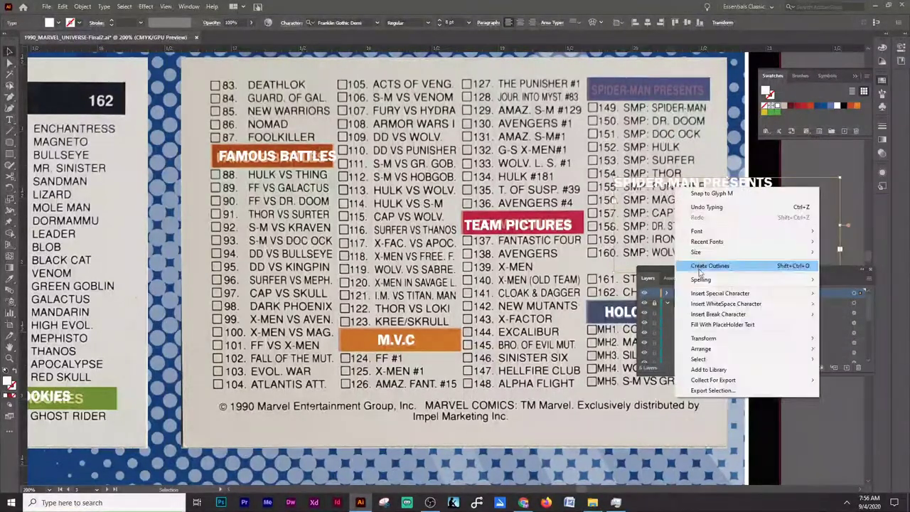
- Outline the SPIDER-MAN PRESENTS text and centre it on the purple tag
left_click(746, 264)
scroll(711, 89, "up", 2)
left_click(727, 80, "shift")
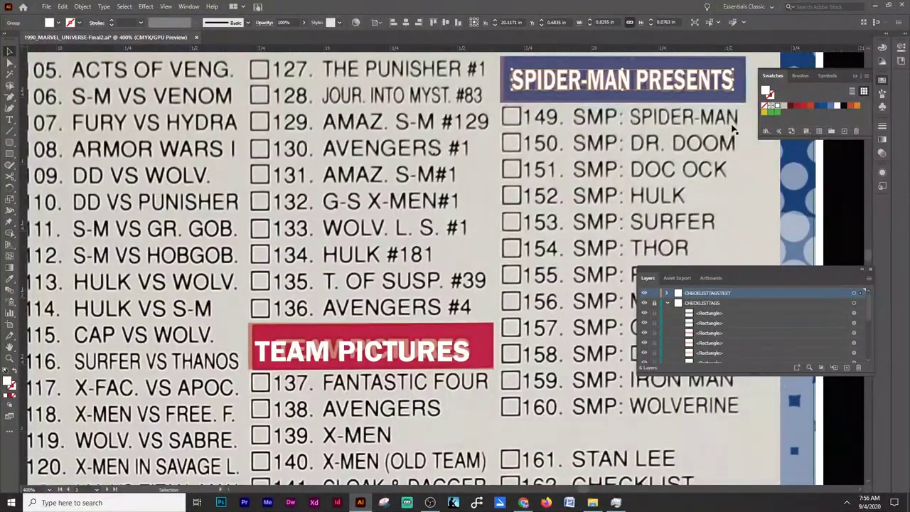
scroll(711, 106, "down", 1)
scroll(710, 106, "up", 2)
left_click(407, 22)
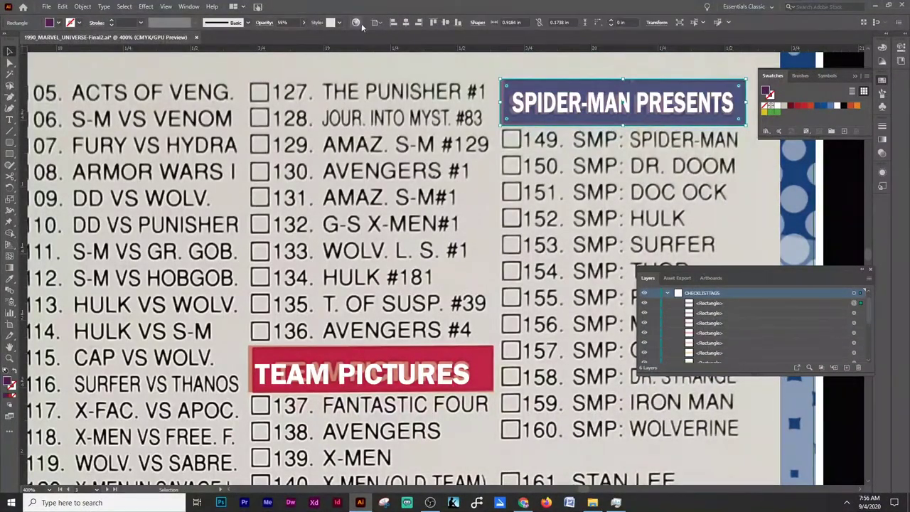
- Group the TEAM PICTURES tag with its text and reposition the group
right_click(609, 103)
scroll(423, 247, "down", 4)
left_click(423, 247)
left_click(425, 281, "shift")
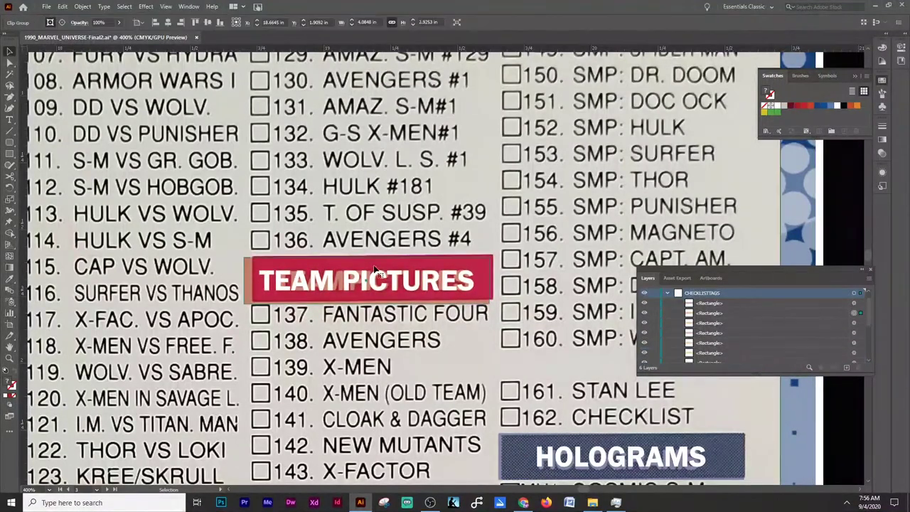
scroll(367, 211, "up", 1)
key("ctrl+g")
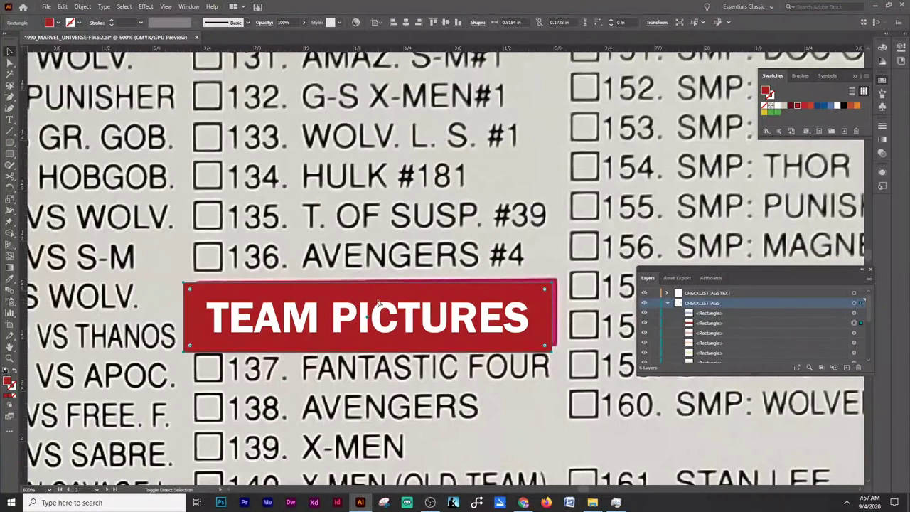
left_click_drag(398, 311, 431, 308)
- Nudge the TEAM PICTURES tag slightly down
scroll(482, 290, "up", 1)
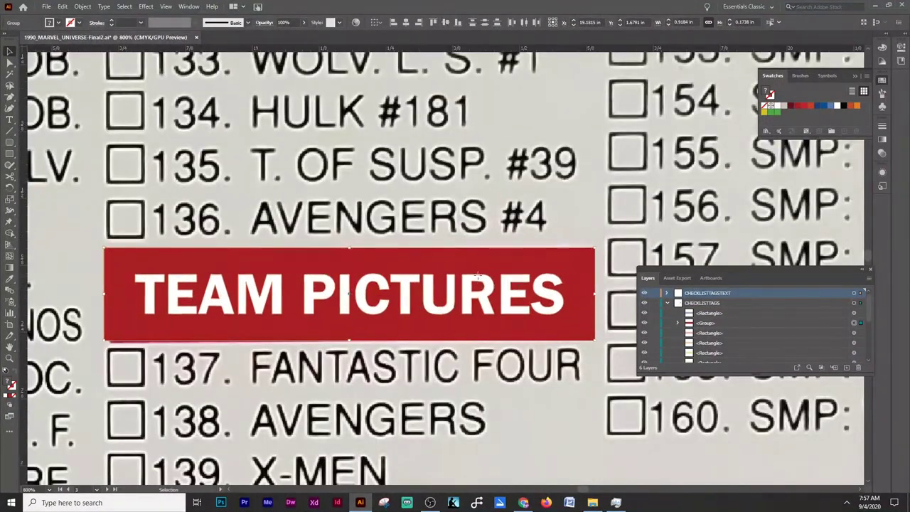
right_click(462, 273)
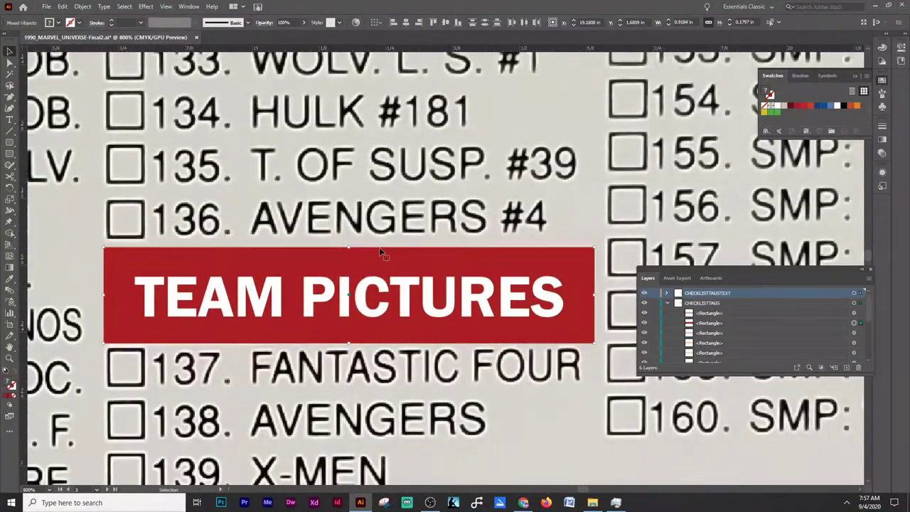
left_click(441, 284)
scroll(533, 305, "down", 5)
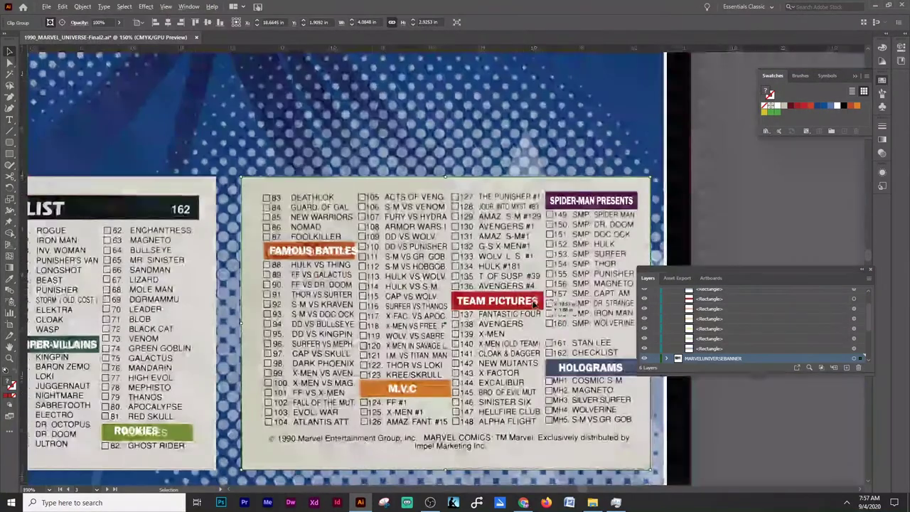
left_click(527, 248)
scroll(530, 249, "up", 2)
left_click(530, 249)
scroll(532, 263, "up", 2)
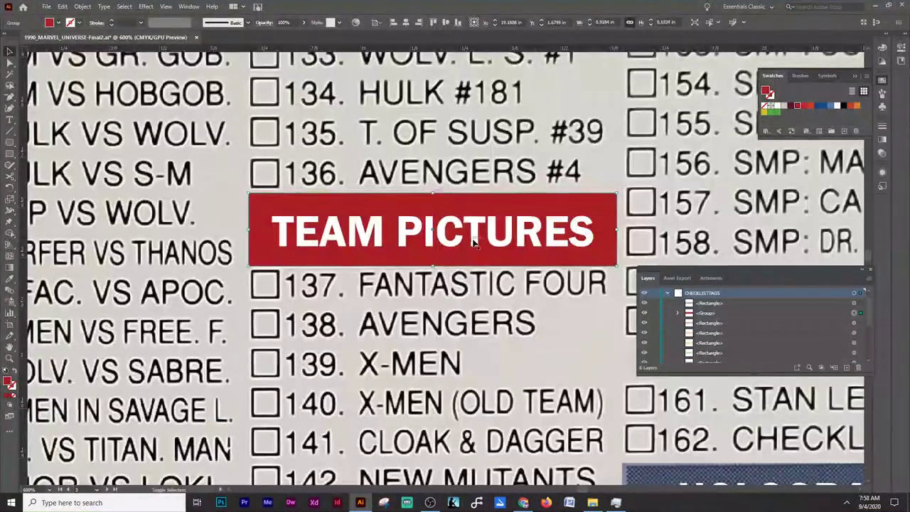
left_click_drag(473, 242, 472, 243)
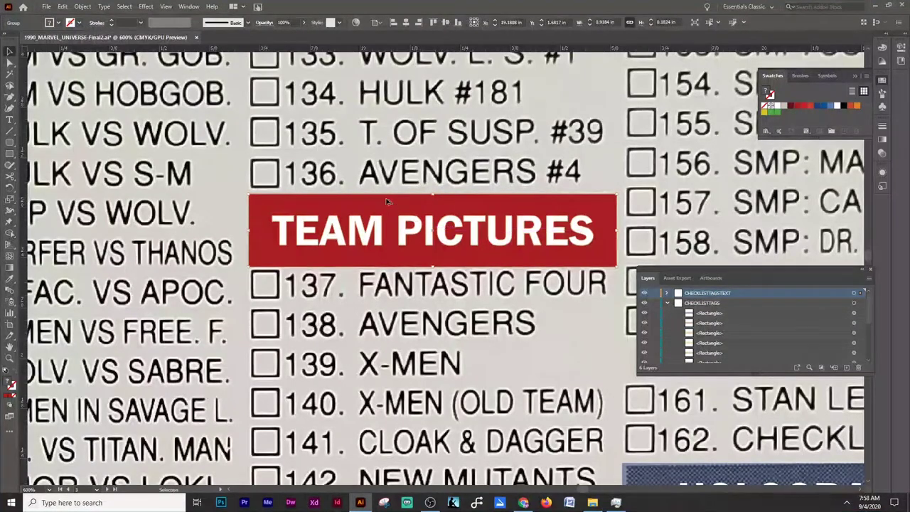
scroll(386, 202, "down", 3)
scroll(427, 213, "down", 3)
- Select the FAMOUS BATTLES tag and the clipped group beneath it
left_click(499, 240)
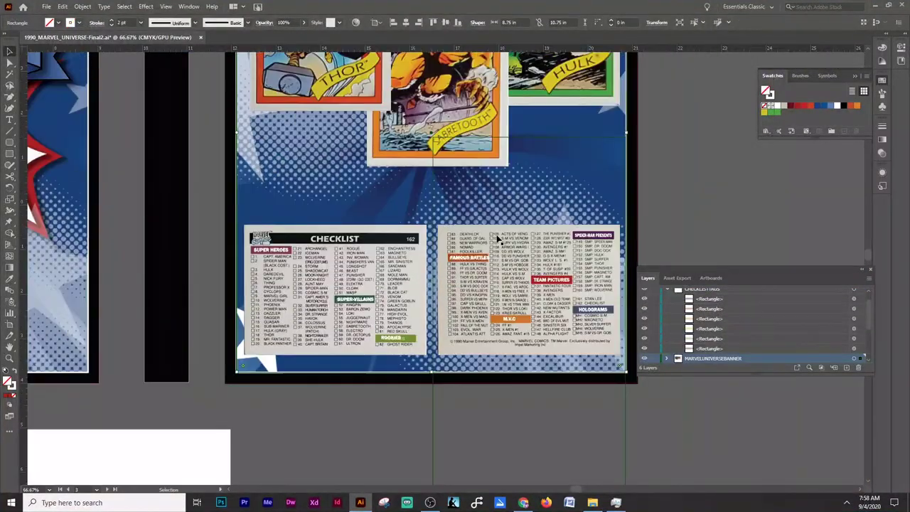
scroll(500, 257, "up", 5)
left_click(458, 235)
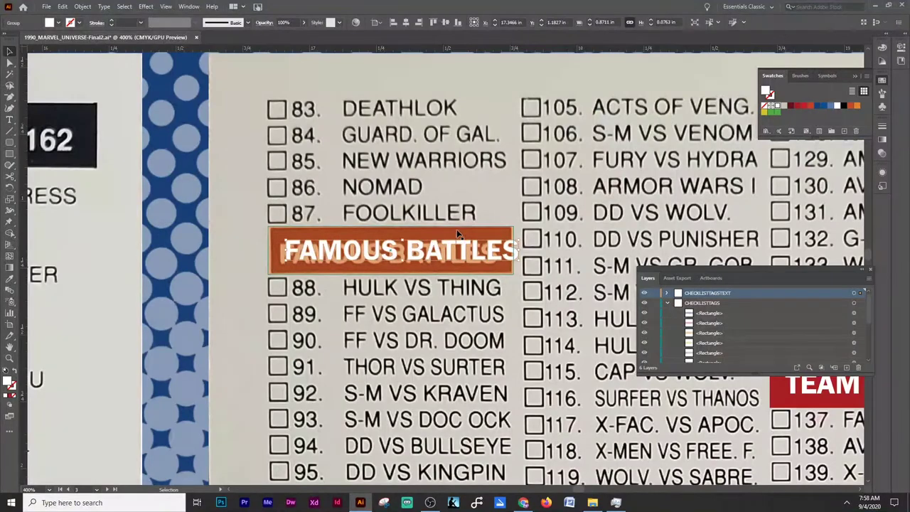
scroll(451, 142, "up", 2)
left_click(477, 302)
scroll(487, 182, "down", 4)
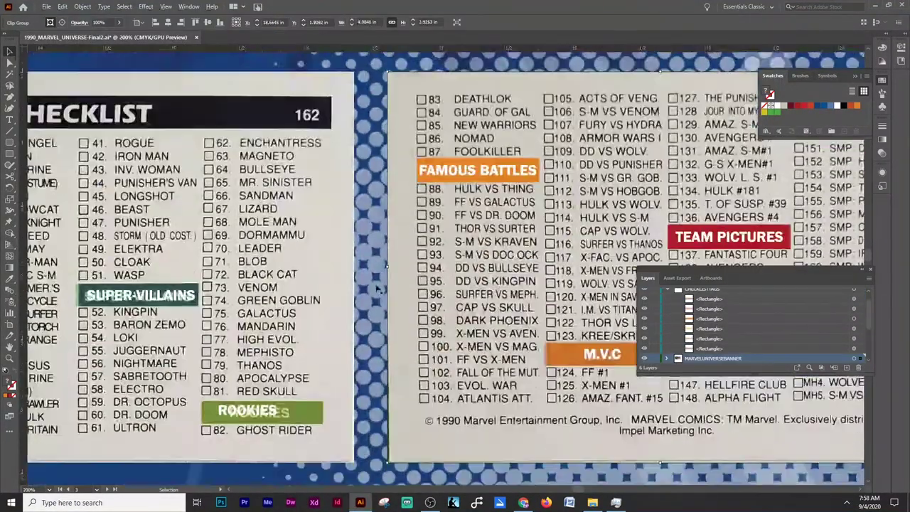
scroll(457, 273, "up", 2)
- Select the M.V.C tag and its underlying clipped group, then clear the selection
left_click(457, 277)
scroll(462, 273, "up", 1)
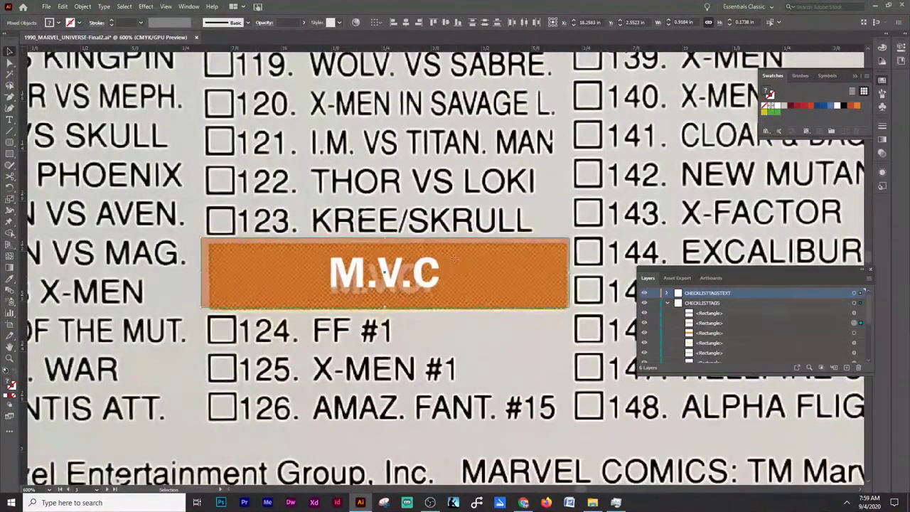
left_click(467, 271)
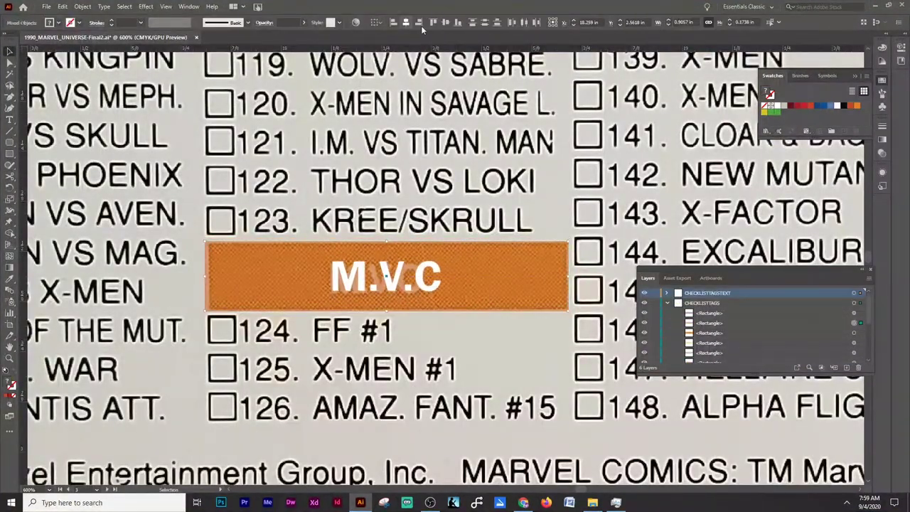
scroll(490, 346, "down", 4)
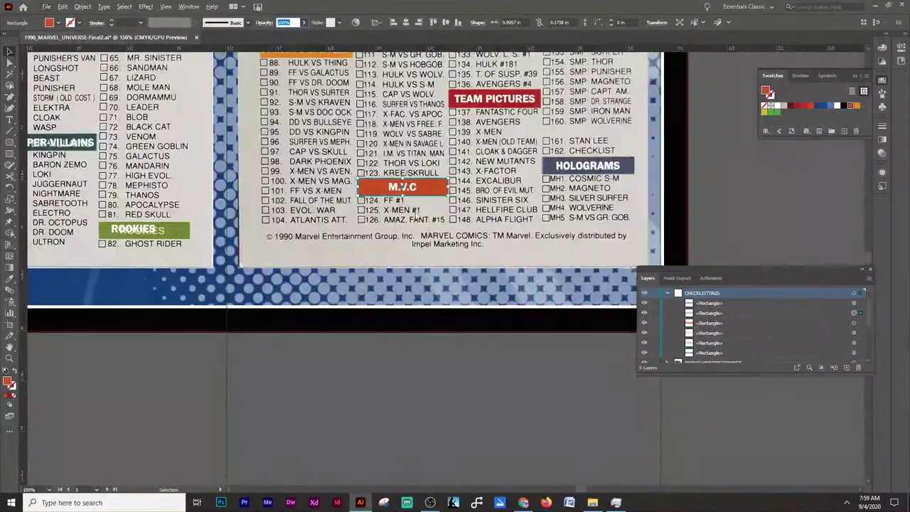
scroll(248, 350, "down", 5)
scroll(270, 320, "up", 3)
scroll(274, 320, "left", 3)
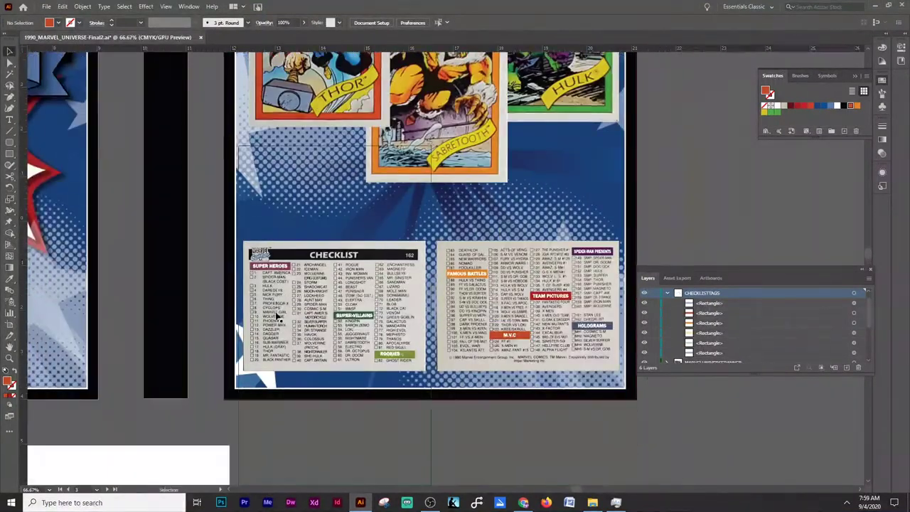
scroll(278, 315, "up", 4)
key("a")
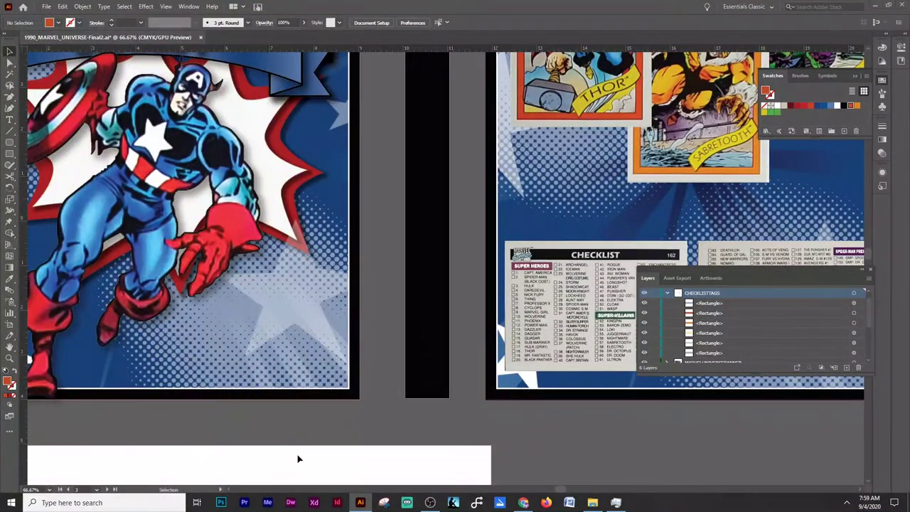
scroll(546, 273, "up", 4)
- Restore the SUPER-VILLAINS tag to full-opacity bright green
left_click(538, 230)
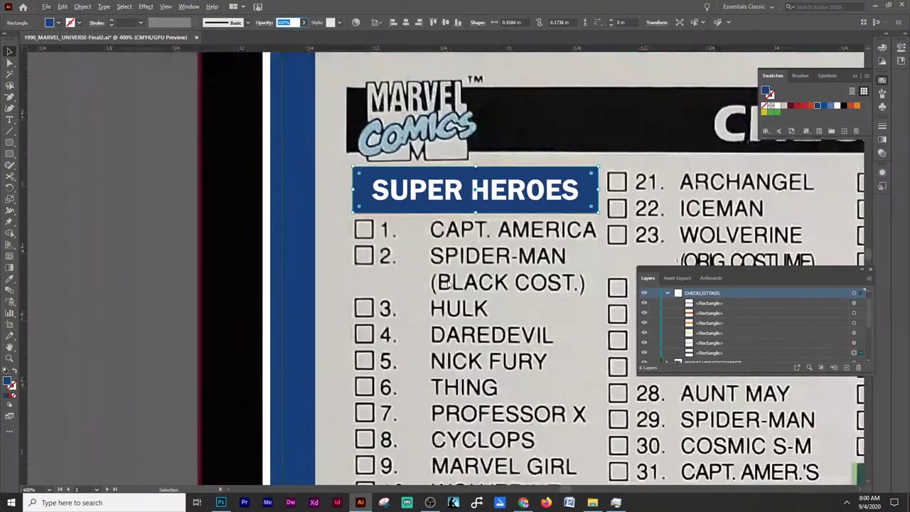
scroll(163, 263, "down", 5)
scroll(512, 249, "up", 4)
left_click(512, 249)
scroll(626, 221, "up", 2)
left_click(583, 281)
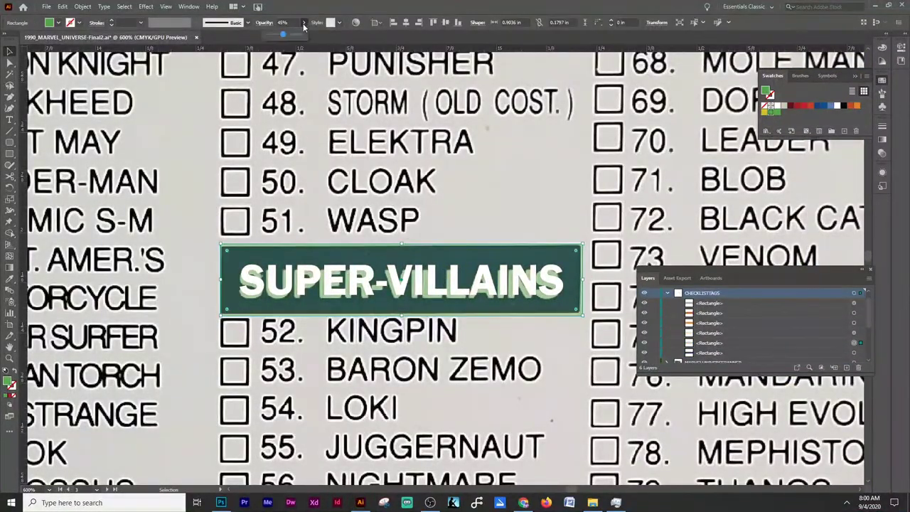
key("ctrl+z")
scroll(471, 204, "down", 4)
scroll(471, 252, "up", 4)
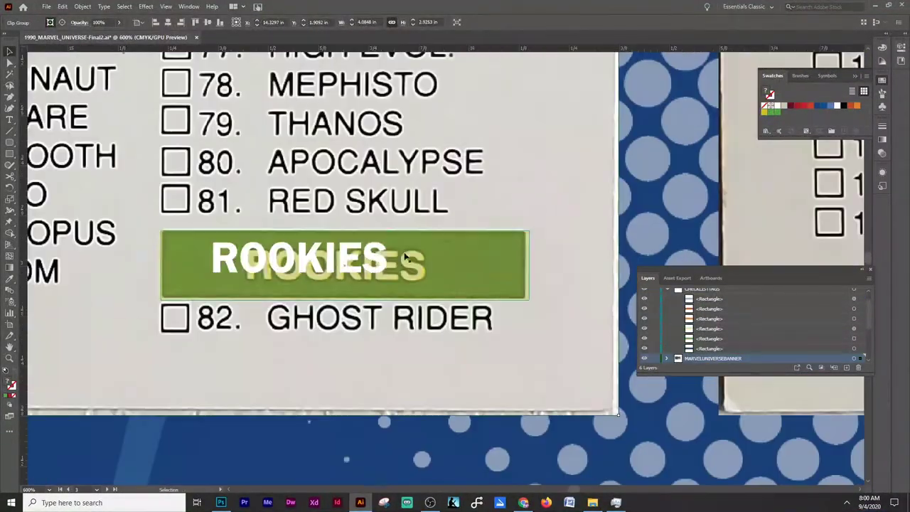
- Make the ROOKIES tag a fully opaque solid yellow
left_click(471, 252)
left_click_drag(467, 245, 468, 245)
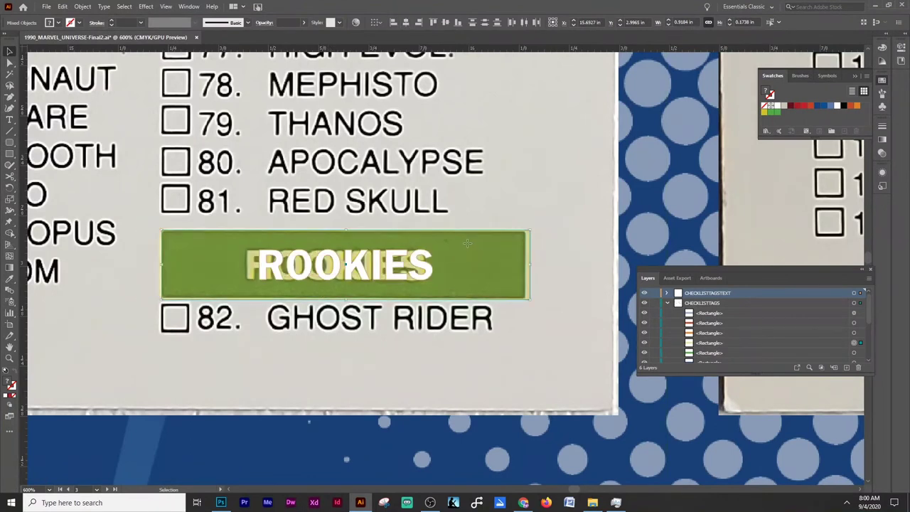
scroll(397, 95, "down", 5)
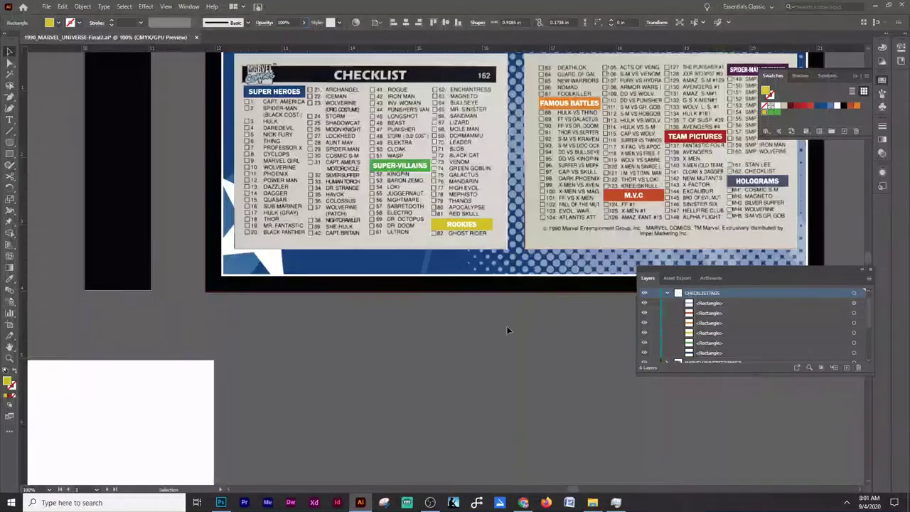
left_click(508, 329)
scroll(548, 284, "right", 2)
scroll(583, 311, "right", 3)
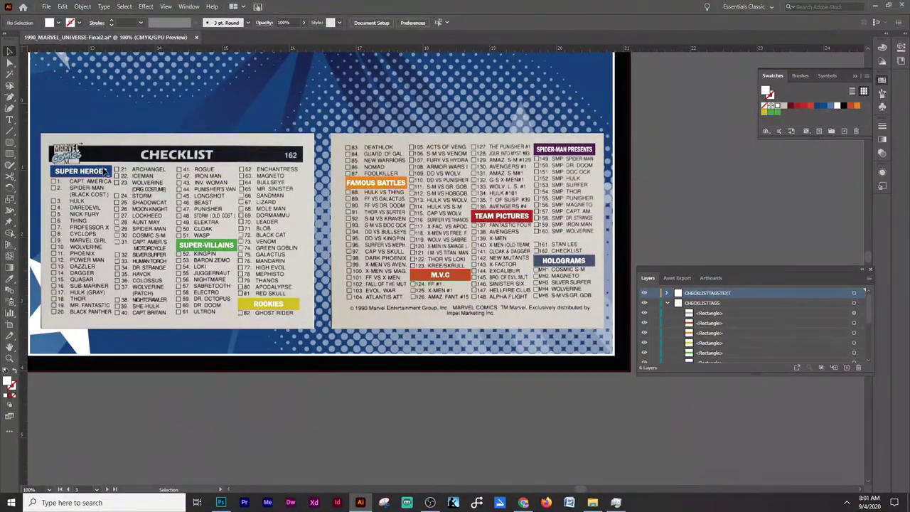
- Nudge the FAMOUS BATTLES label into alignment on its orange tag
left_click_drag(380, 189, 404, 186)
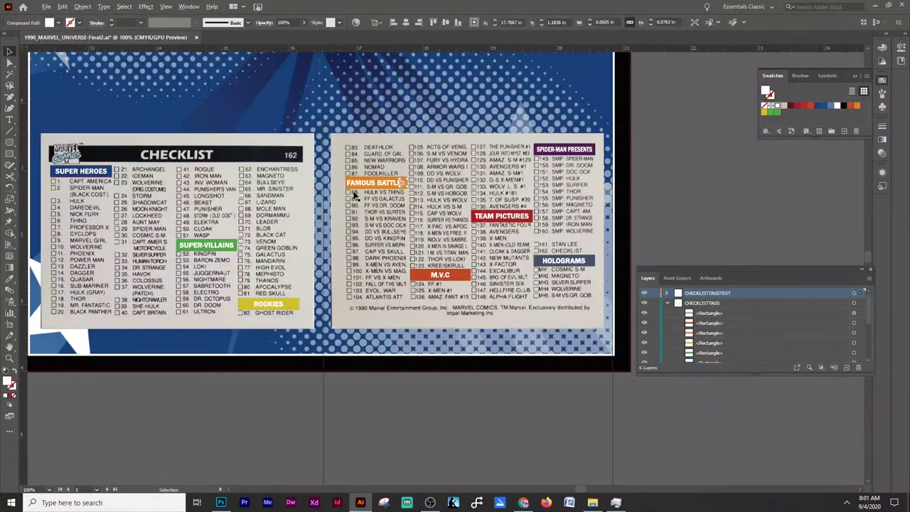
scroll(353, 194, "up", 1)
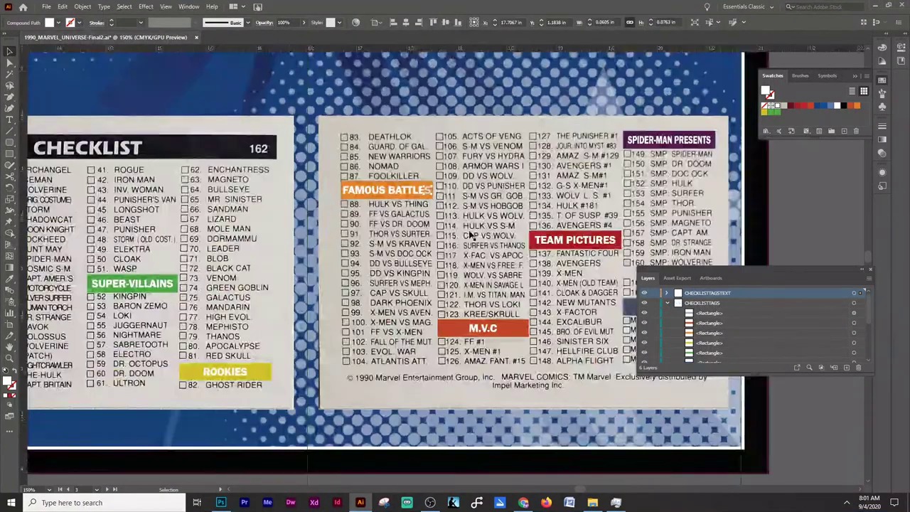
left_click(344, 190)
left_click_drag(400, 183, 628, 211)
scroll(457, 192, "down", 1)
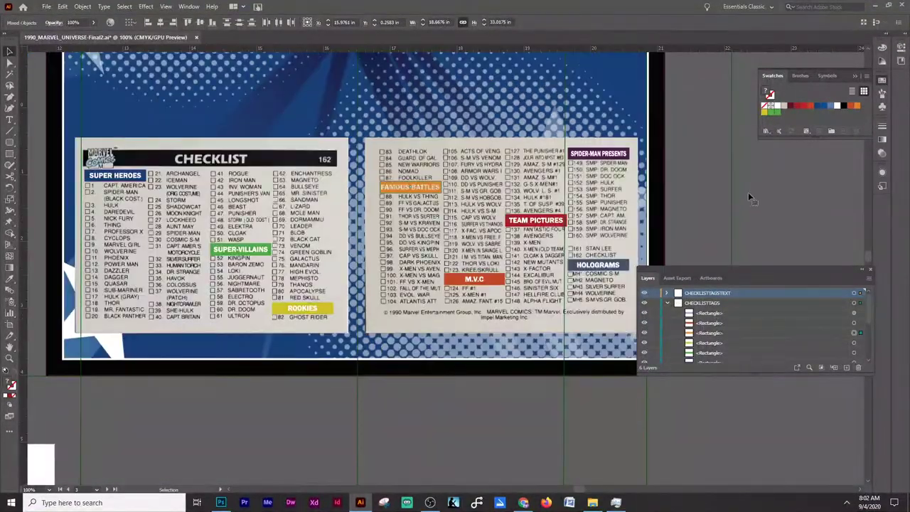
scroll(746, 208, "down", 1)
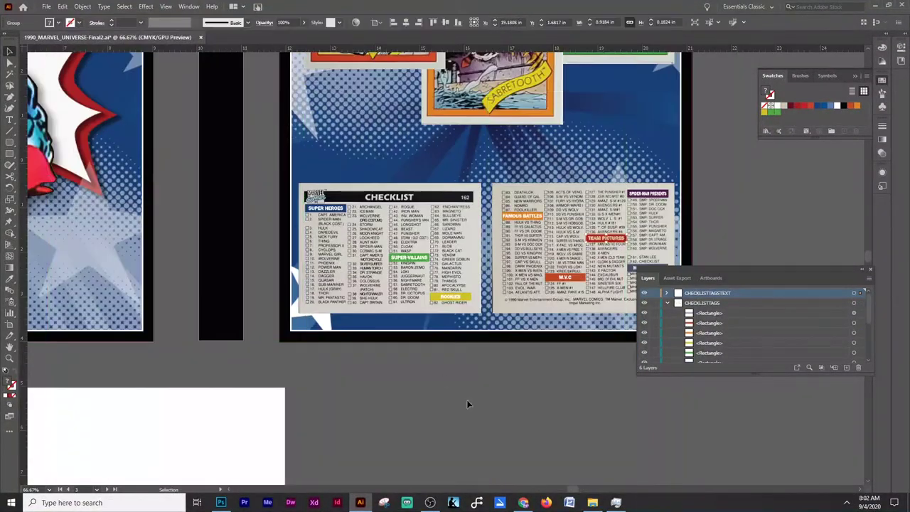
scroll(588, 245, "up", 1)
scroll(539, 242, "up", 1)
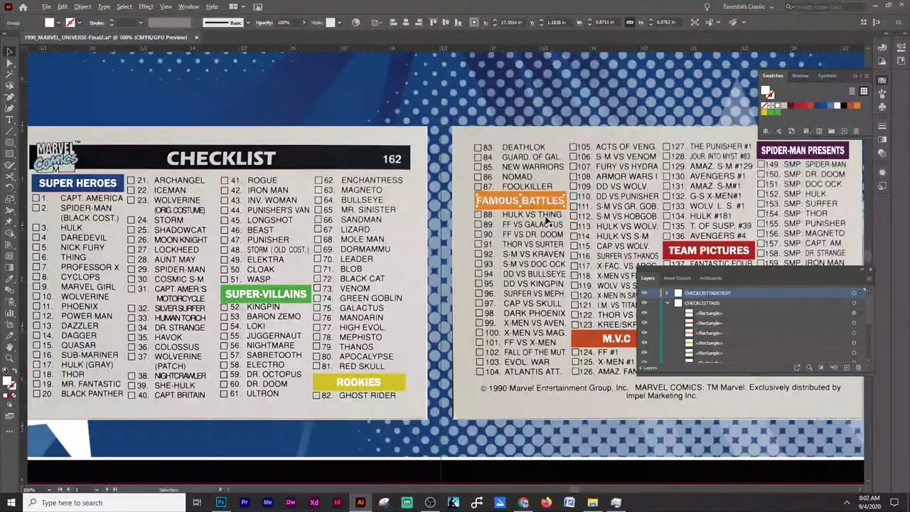
scroll(539, 242, "up", 1)
scroll(328, 306, "down", 2)
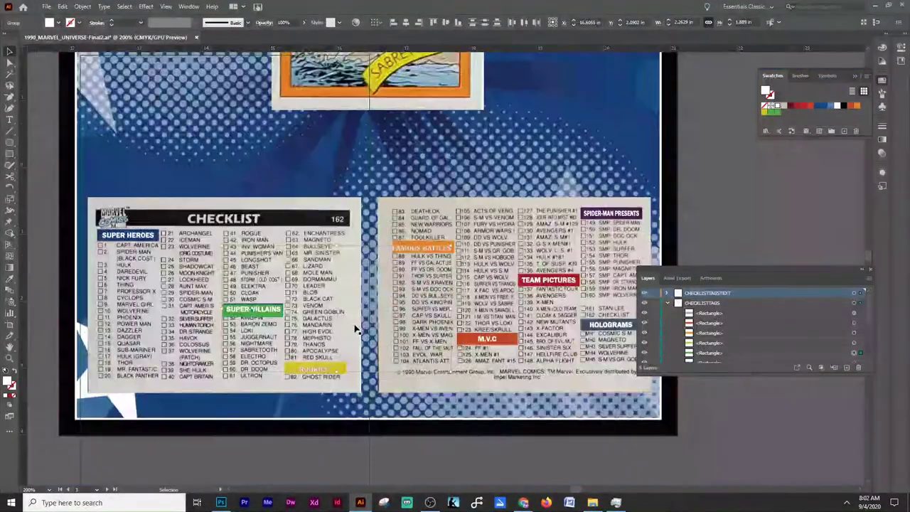
scroll(328, 306, "down", 1)
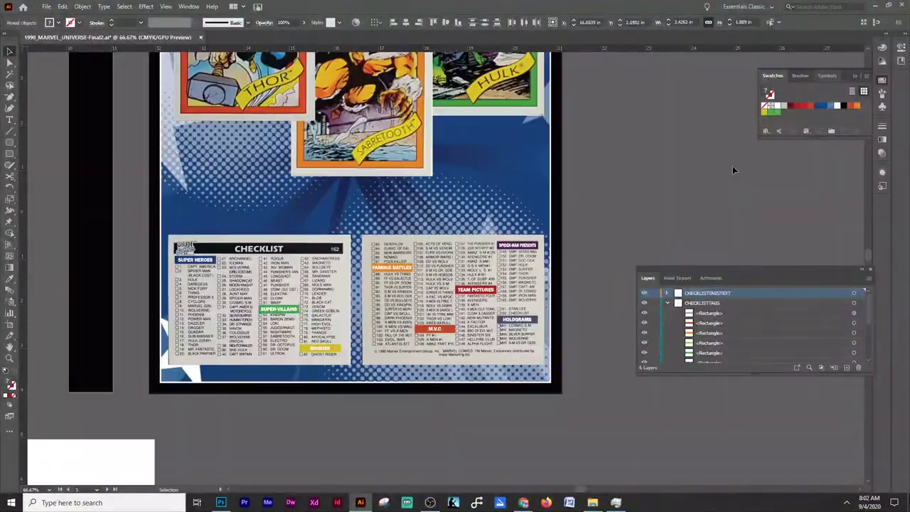
- Check the Spider-Man Presents and TEAM PICTURES tags through their context menus
left_click(10, 51)
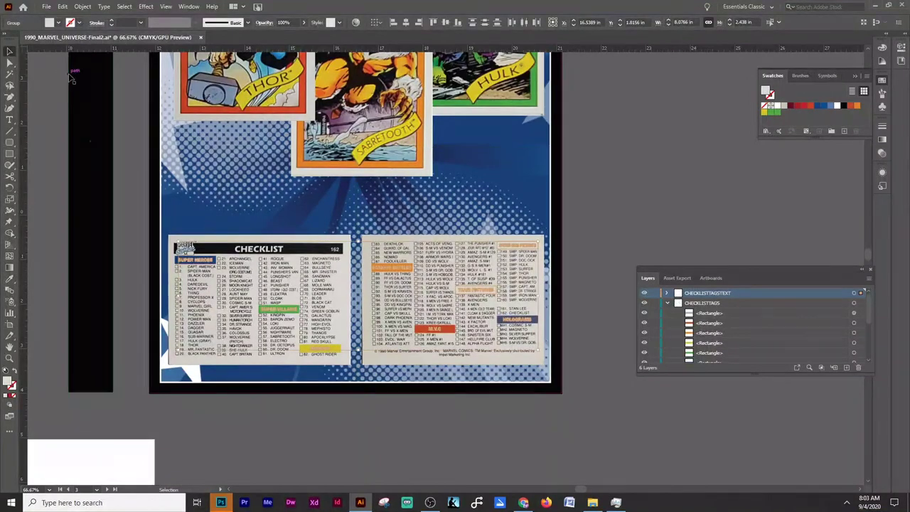
scroll(536, 270, "up", 2)
right_click(531, 216)
right_click(413, 311)
left_click(410, 313)
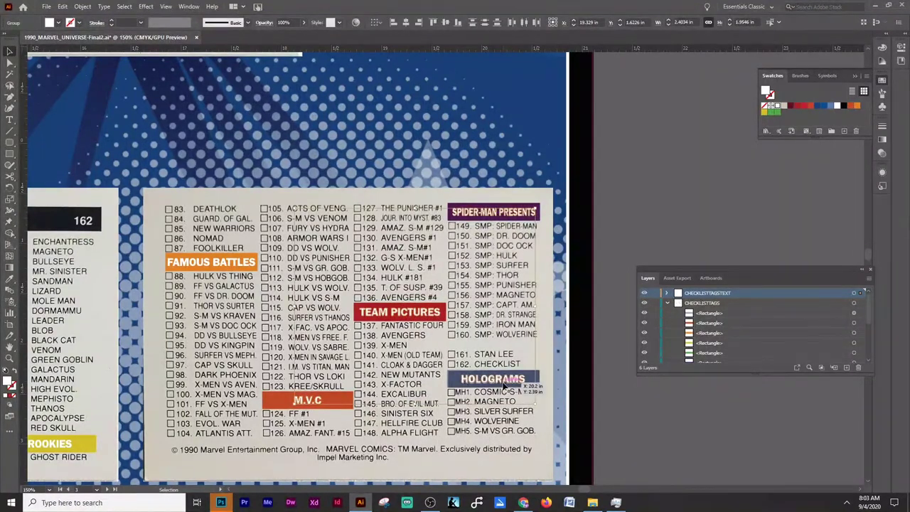
scroll(503, 384, "left", 10)
scroll(441, 342, "left", 2)
scroll(412, 320, "up", 2)
scroll(384, 301, "left", 1)
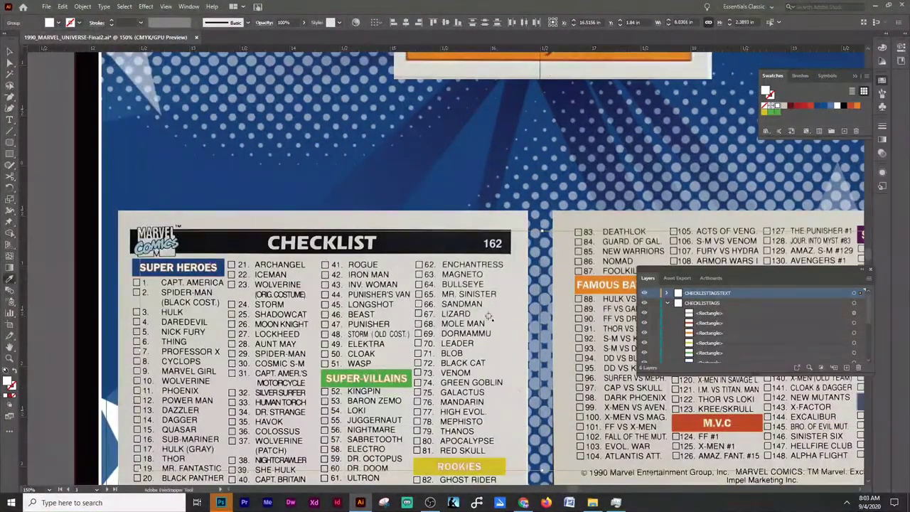
scroll(356, 249, "down", 2)
scroll(331, 192, "left", 2)
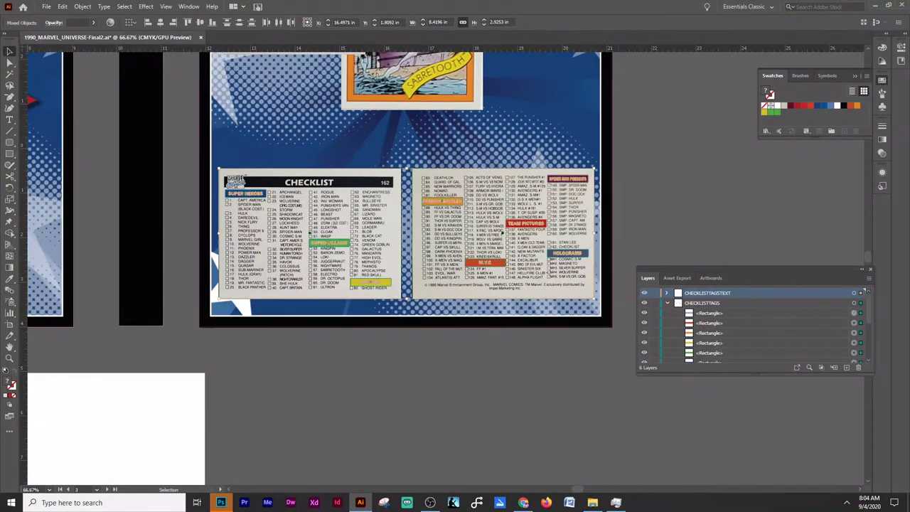
- Move the two checklist cards below the banner artboard
left_click_drag(579, 295, 647, 480)
scroll(497, 398, "right", 5)
left_click(299, 469)
left_click(300, 333)
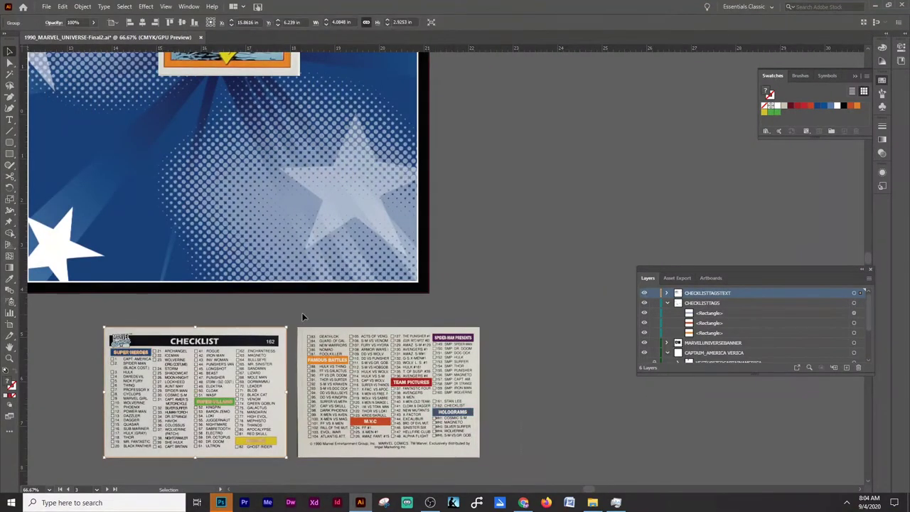
scroll(443, 244, "up", 4)
scroll(443, 243, "up", 2)
left_click(664, 433)
scroll(610, 446, "down", 1)
scroll(610, 446, "down", 3)
- Line up the Thor, Sabretooth and Hulk cards in a row under the checklists
left_click_drag(498, 93, 286, 404)
left_click_drag(590, 135, 463, 402)
scroll(463, 402, "down", 3)
scroll(440, 356, "up", 1)
left_click_drag(440, 357, 396, 359)
left_click_drag(677, 74, 540, 356)
left_click_drag(313, 192, 355, 206)
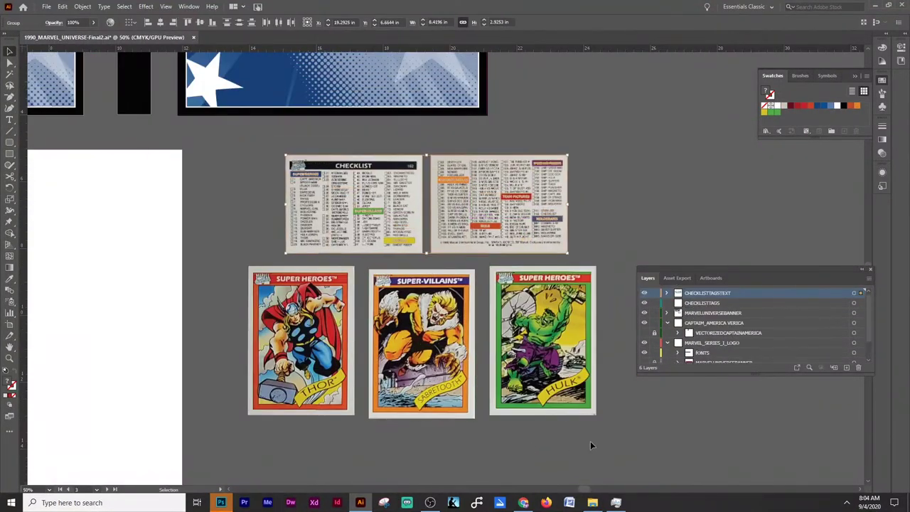
left_click_drag(587, 433, 241, 264)
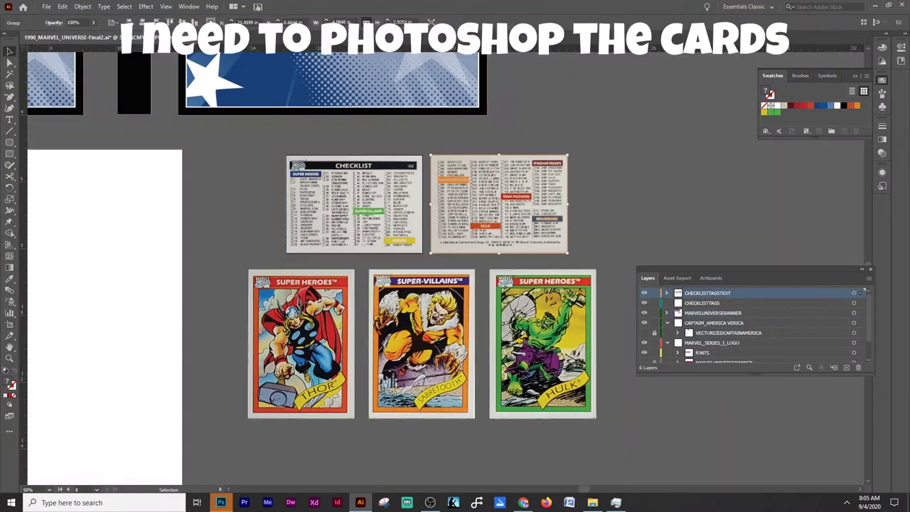
- Create artboards over the cards, giving Thor and Sabretooth their own artboards
key("shift+o")
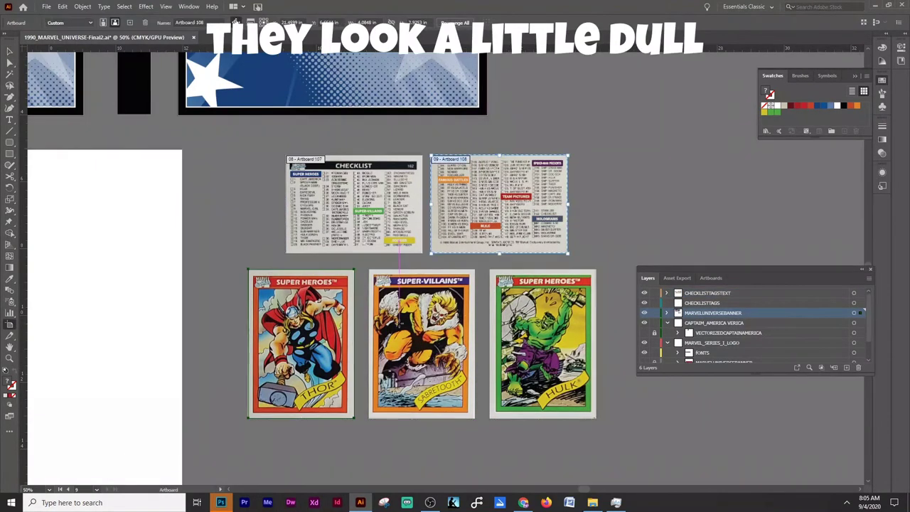
left_click_drag(90, 98, 523, 485)
left_click(301, 343)
left_click(421, 343)
- Give the Hulk card its own artboard and save the Thor card as PNG 3
left_click(519, 335)
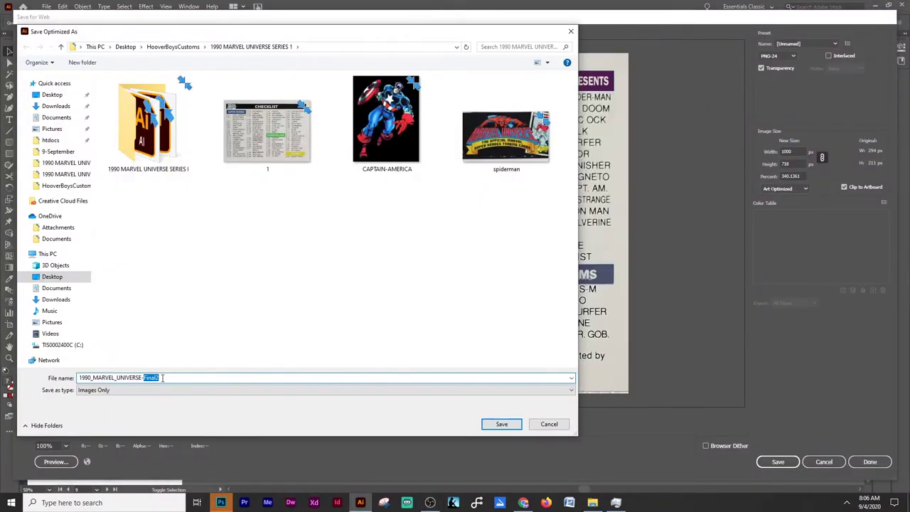
type("2")
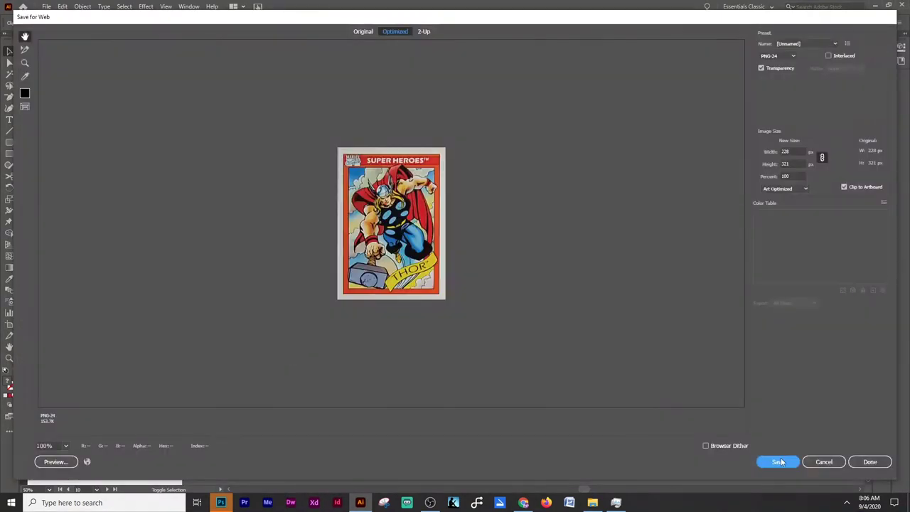
left_click(777, 462)
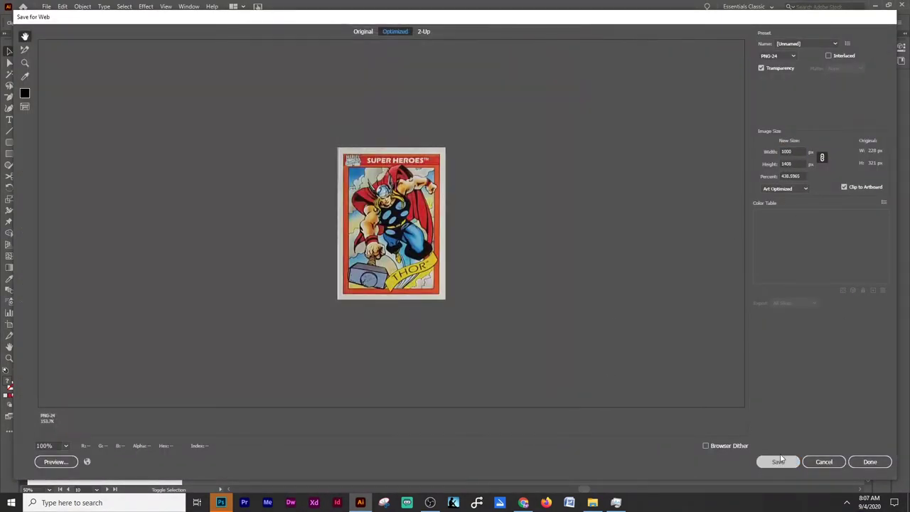
left_click(788, 464)
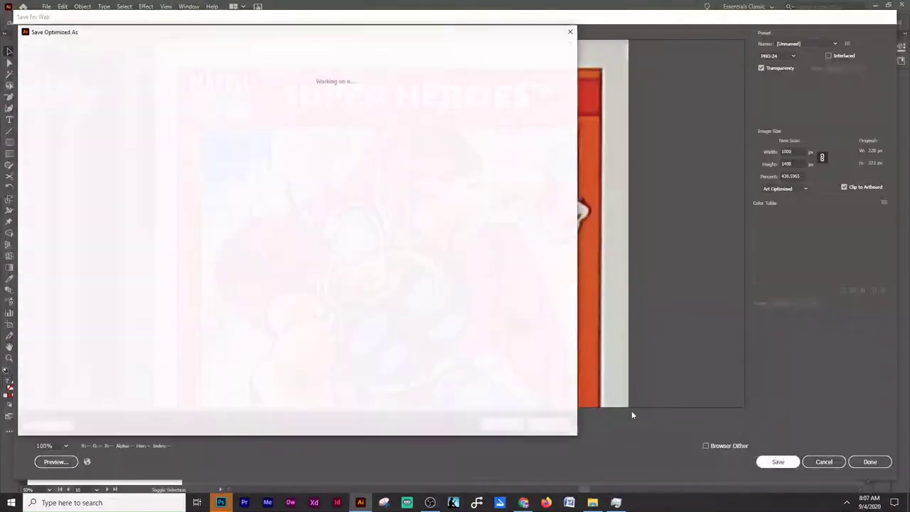
key("Return")
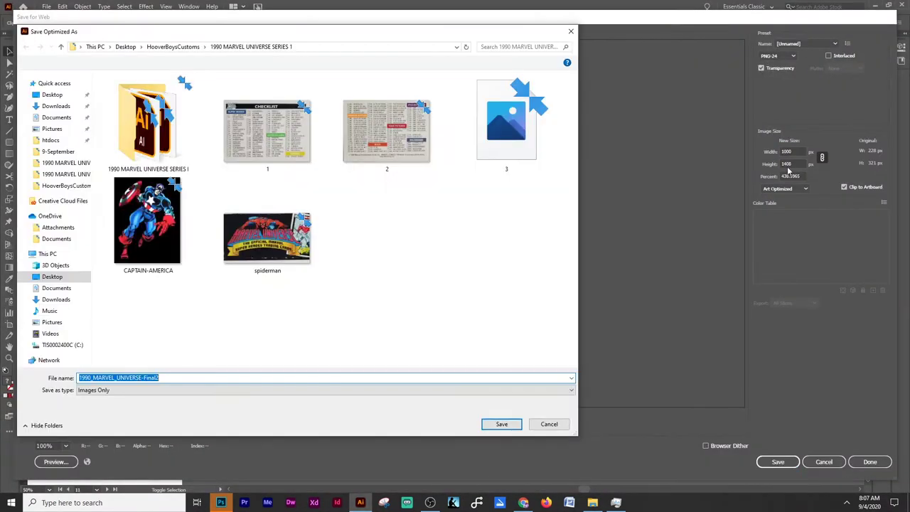
- Save the Sabretooth and Hulk cards as PNGs 4 and 5
type("4")
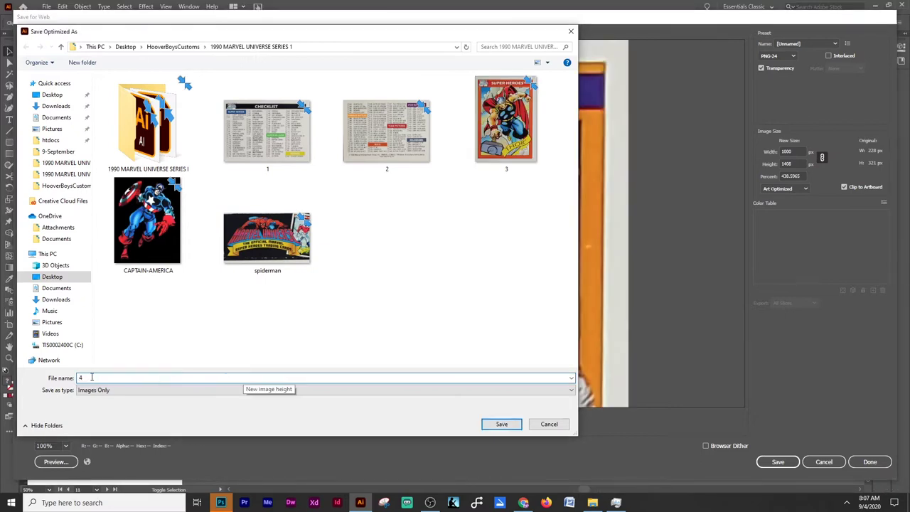
key("Return")
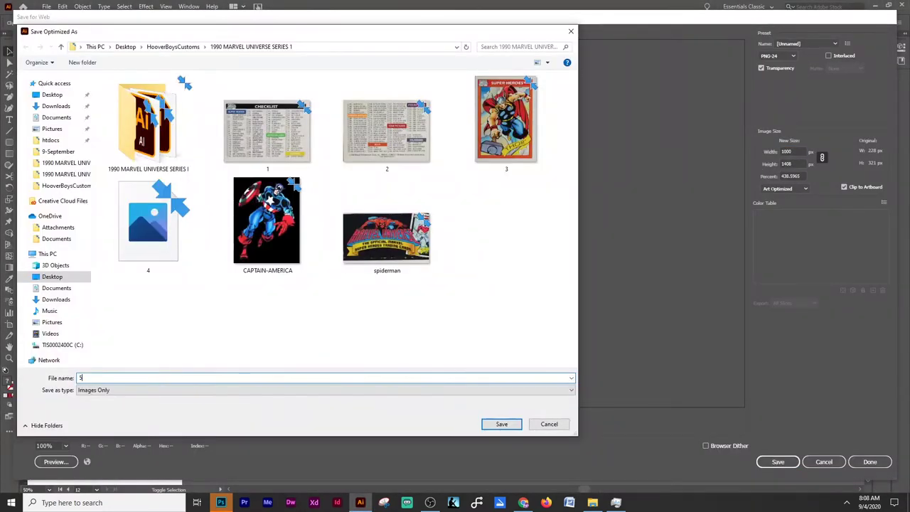
left_click(506, 423)
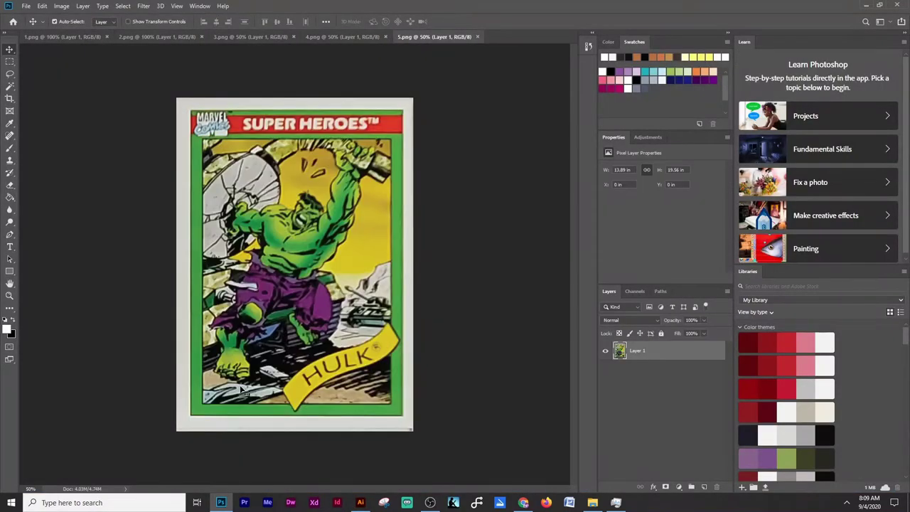
- Give the checklist card Brightness/Contrast (brightness 83), Levels and Curves adjustment layers
left_click(81, 38)
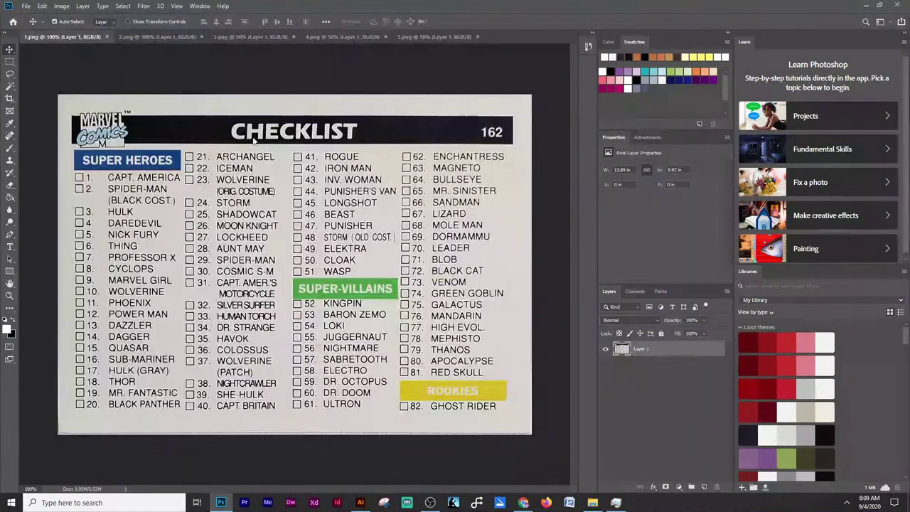
left_click(612, 136)
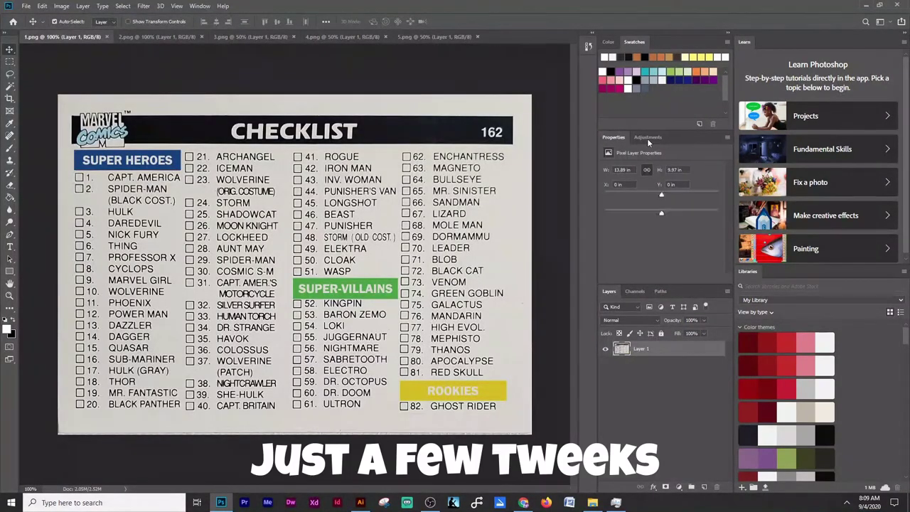
left_click(647, 138)
left_click(608, 154)
left_click_drag(661, 195, 693, 194)
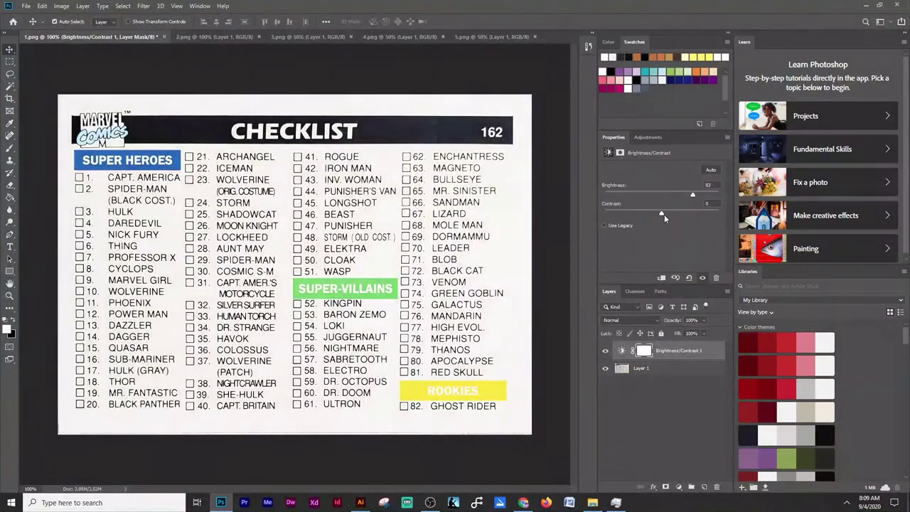
left_click(647, 138)
left_click(620, 154)
left_click(648, 138)
left_click(631, 153)
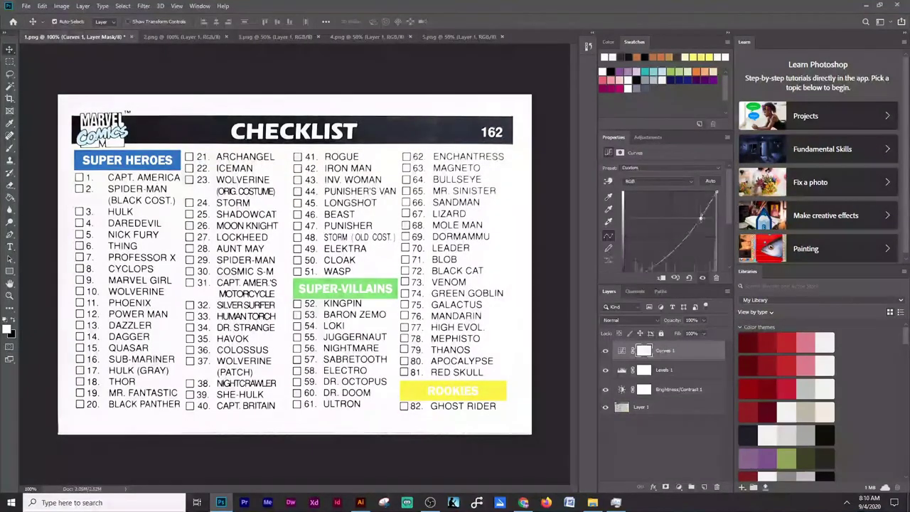
- Copy the three adjustment layers to the other cards, then delete the copies on the Thor card
left_click(678, 389)
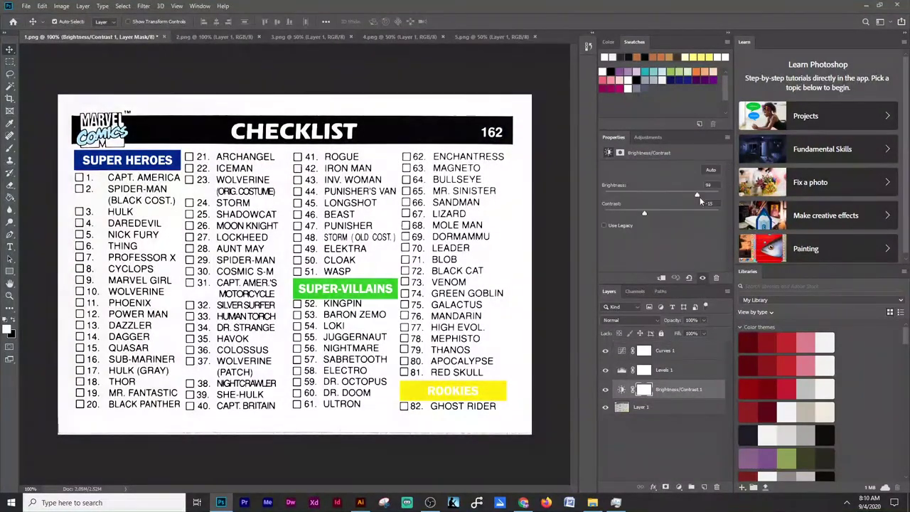
left_click(664, 350, "shift")
left_click_drag(665, 369, 295, 263)
left_click_drag(705, 349, 324, 133)
key("ctrl+shift+Tab")
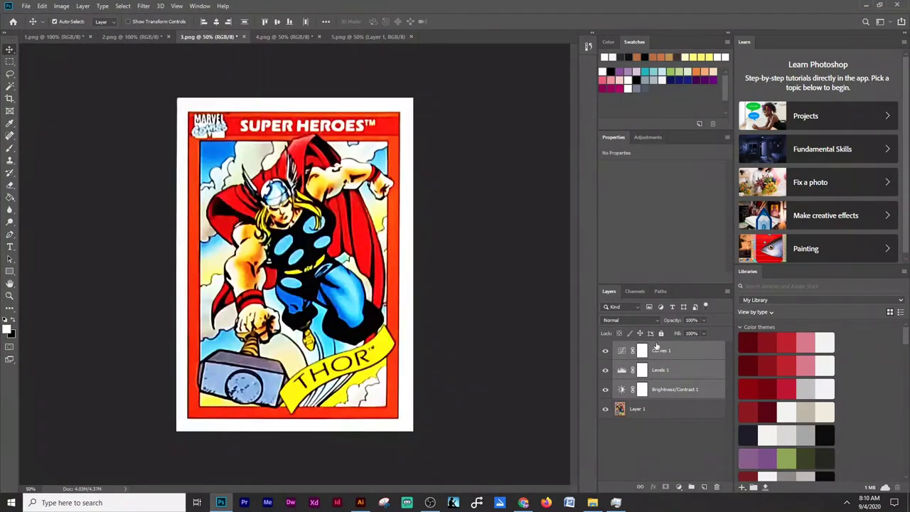
left_click(717, 486)
key("Return")
key("ctrl+Tab")
left_click(717, 487)
key("Return")
key("ctrl+Tab")
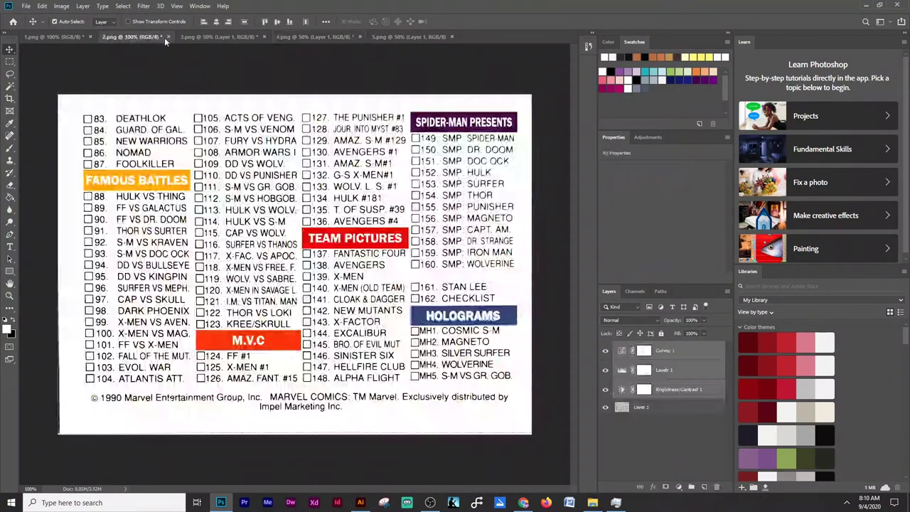
key("ctrl+shift+Tab")
key("ctrl+shift+Tab")
- Add brightened Brightness/Contrast, Levels and Curves adjustment layers to the Thor card
left_click(623, 157)
left_click_drag(661, 194, 688, 195)
left_click(648, 137)
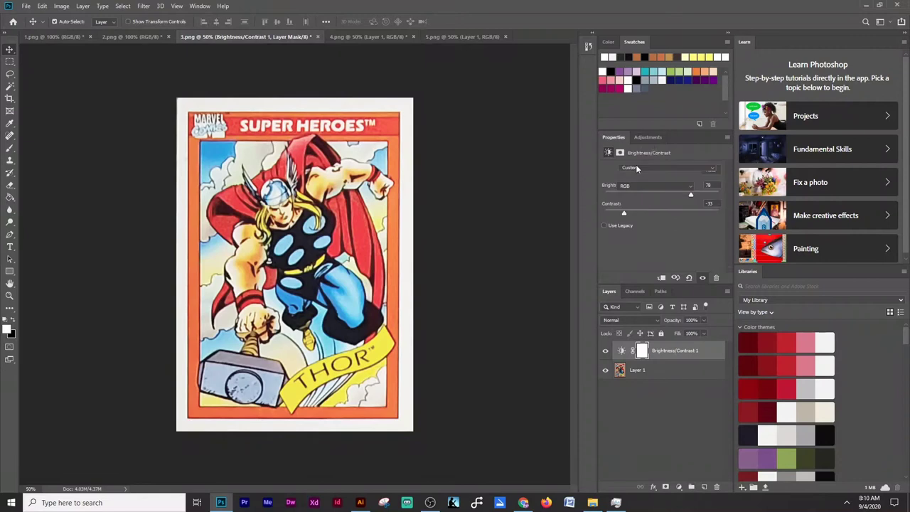
left_click(636, 162)
left_click(648, 136)
left_click(647, 157)
- Copy the Thor card's adjustment layers onto the Hulk, Sabretooth and checklist cards
key("v")
left_click(693, 389, "shift")
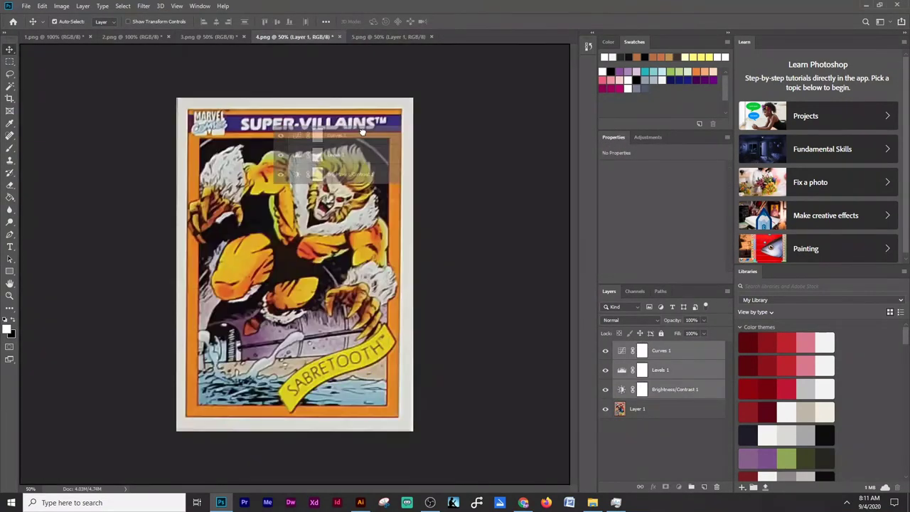
left_click_drag(693, 390, 398, 142)
key("ctrl+shift+Tab")
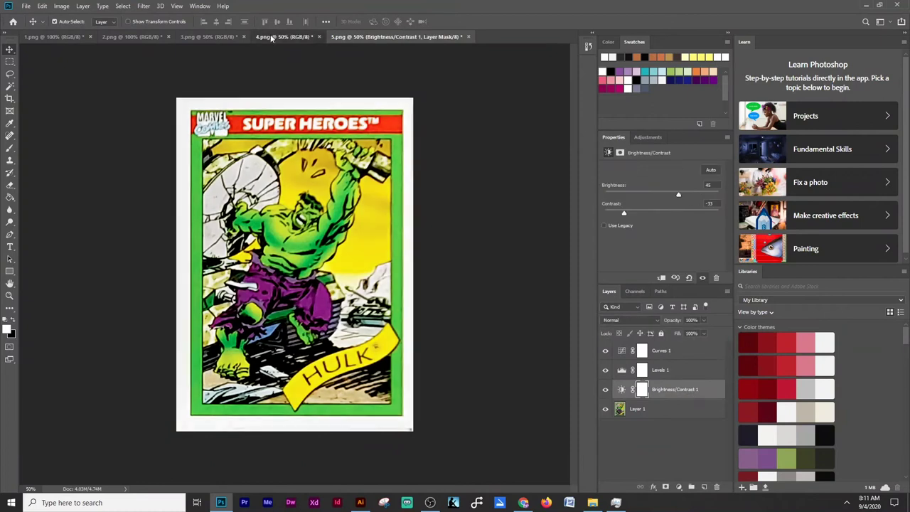
left_click_drag(587, 376, 473, 372)
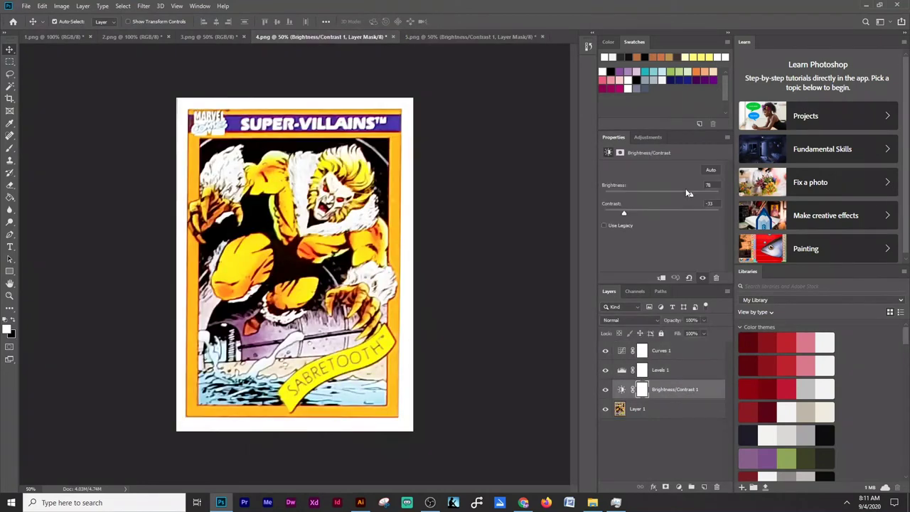
left_click(53, 37)
left_click_drag(679, 390, 298, 256)
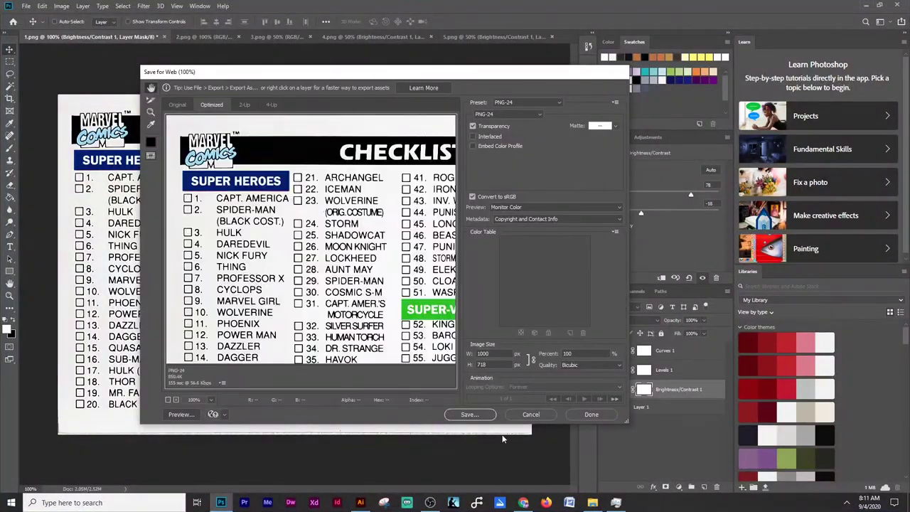
- Save the brightened checklist card image through Save for Web
left_click(469, 414)
left_click(575, 304)
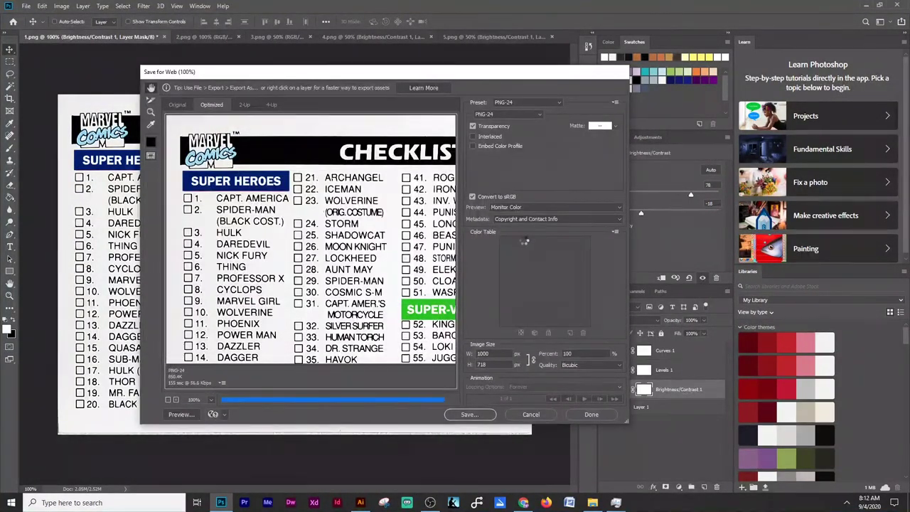
key("ctrl+Tab")
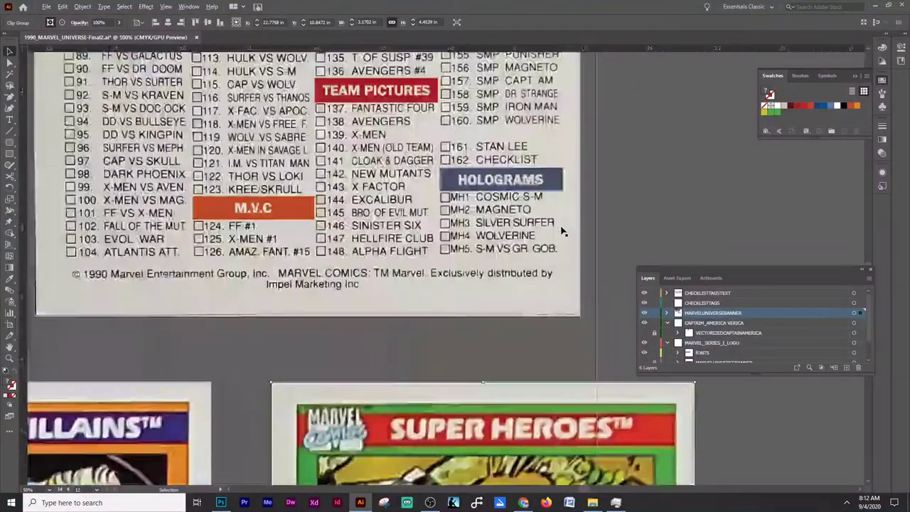
- Export the second checklist card as a web PNG, replacing file 2
key("ctrl+alt+shift+s")
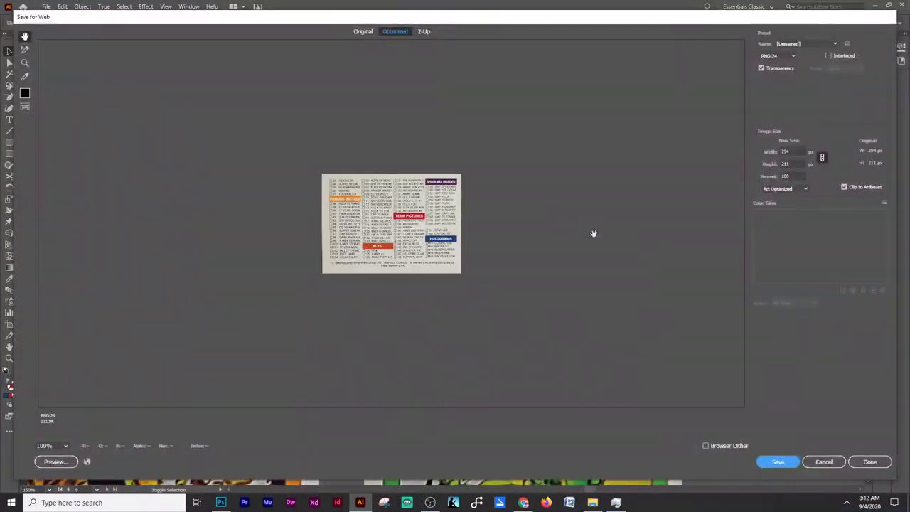
left_click(777, 461)
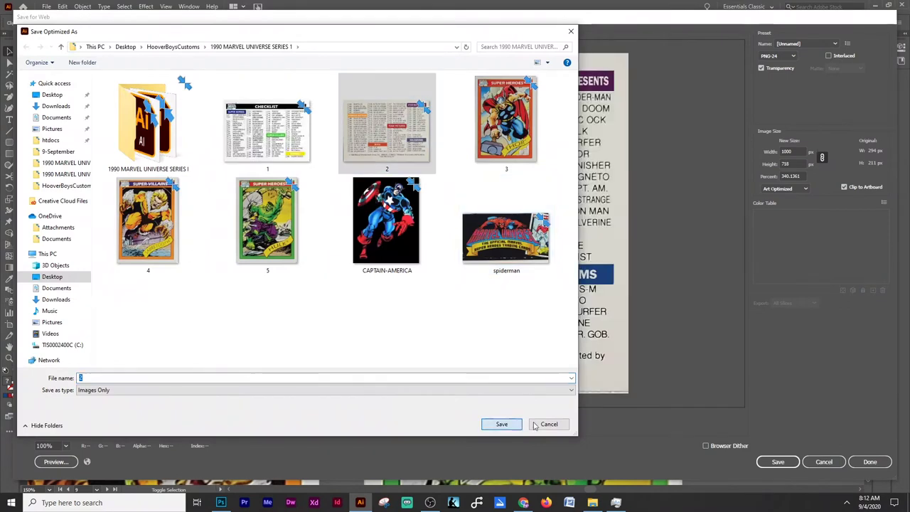
left_click(501, 424)
left_click(351, 251)
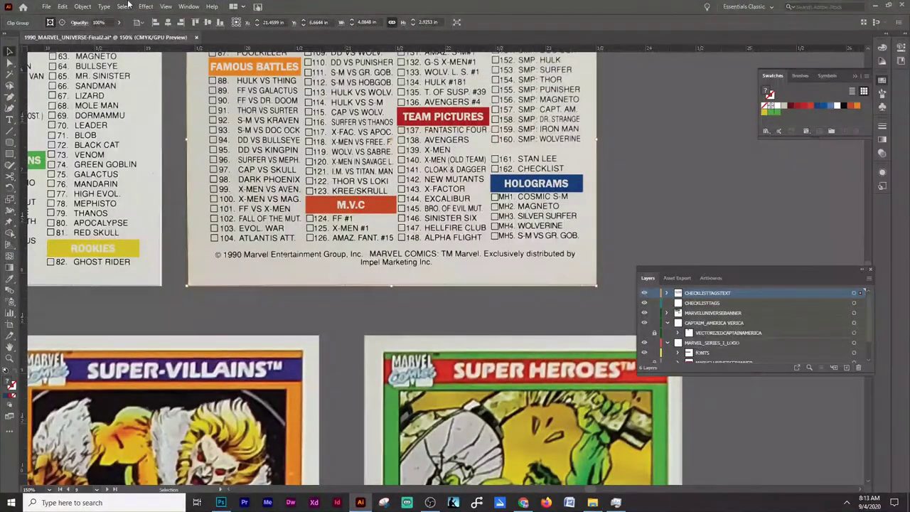
- Back in Photoshop, bring up Save for Web for the brightened Thor card, 3.png
left_click(221, 502)
left_click(25, 5)
left_click(43, 197)
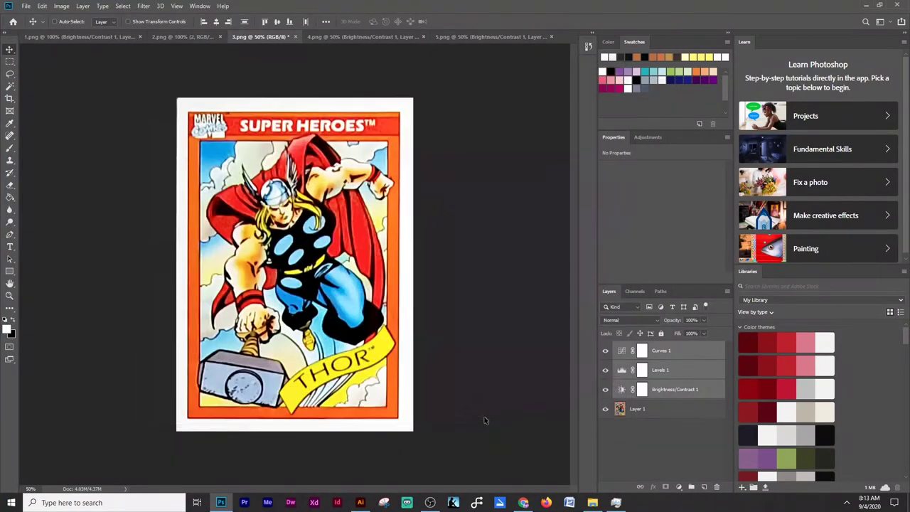
- Save the brightened Thor and Sabretooth cards as web PNGs 3 and 4, then start Hulk's
left_click(361, 39)
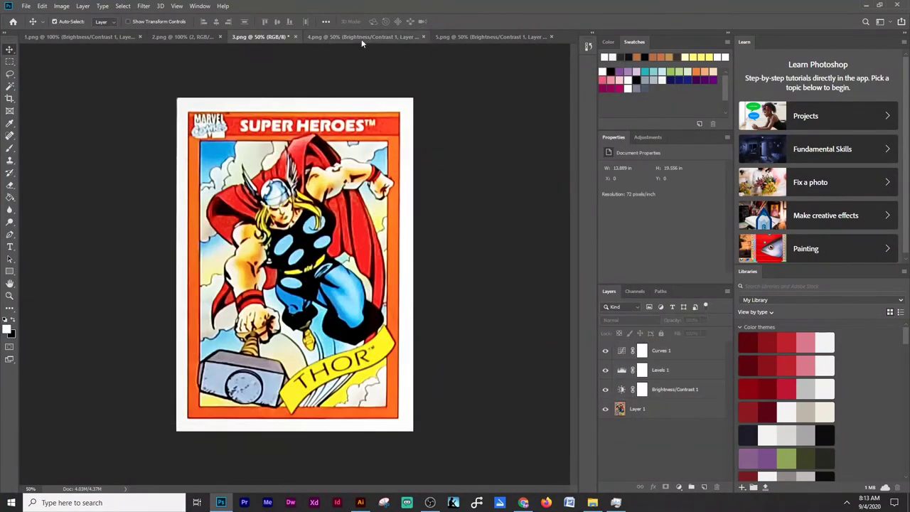
key("ctrl+shift+alt+s")
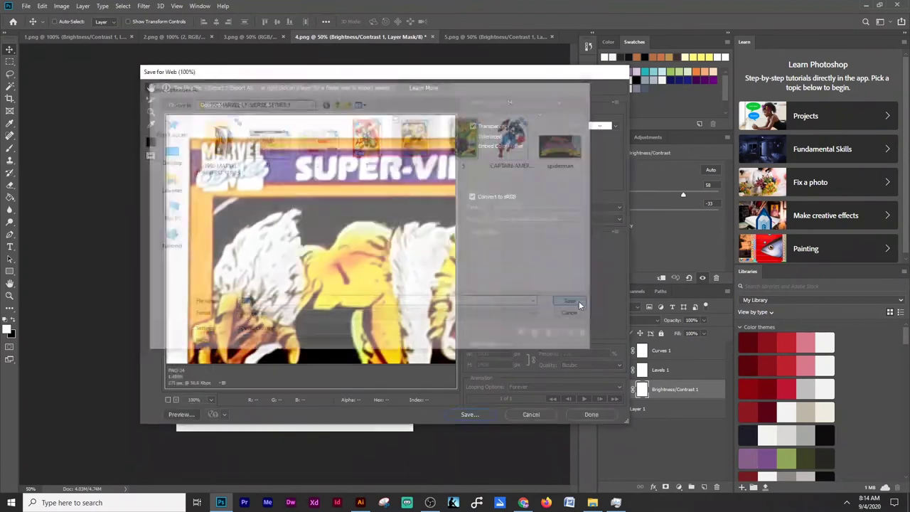
left_click(465, 40)
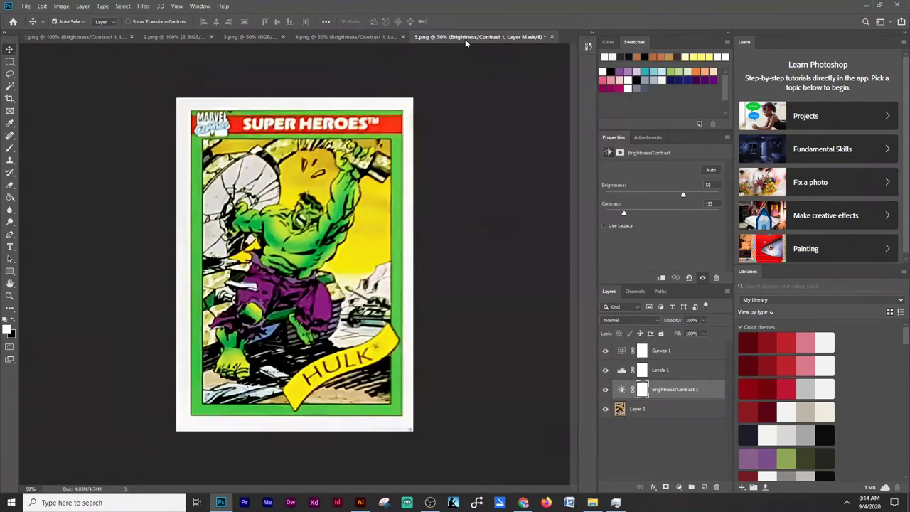
key("ctrl+shift+alt+s")
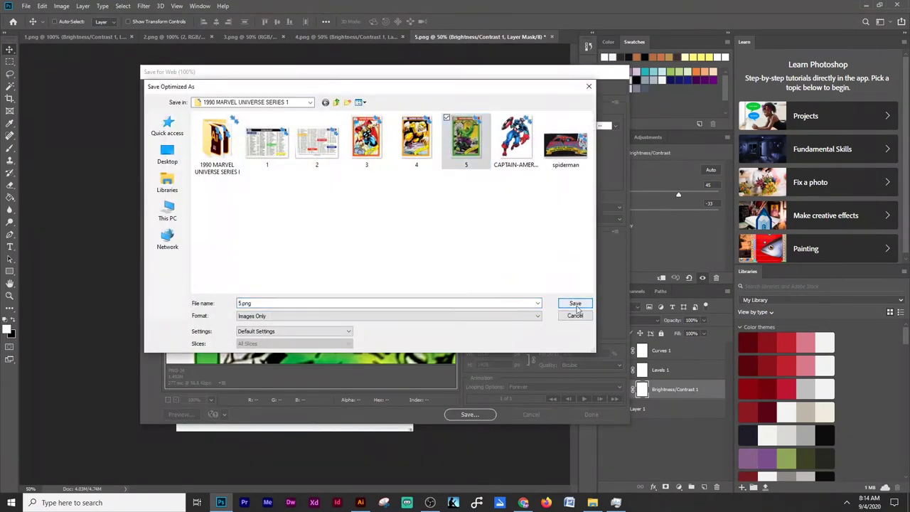
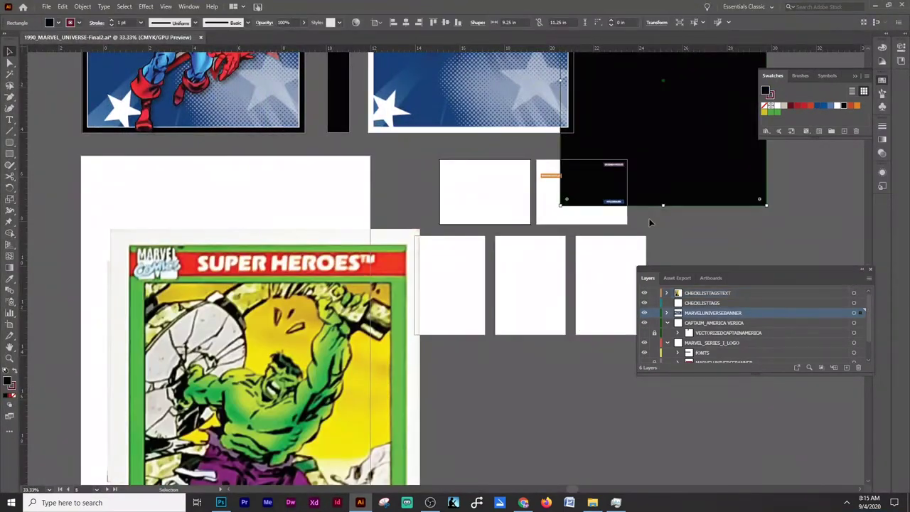
- Copy the empty slot's width, apply it to the Hulk card, and move Hulk into a white slot
left_click(10, 324)
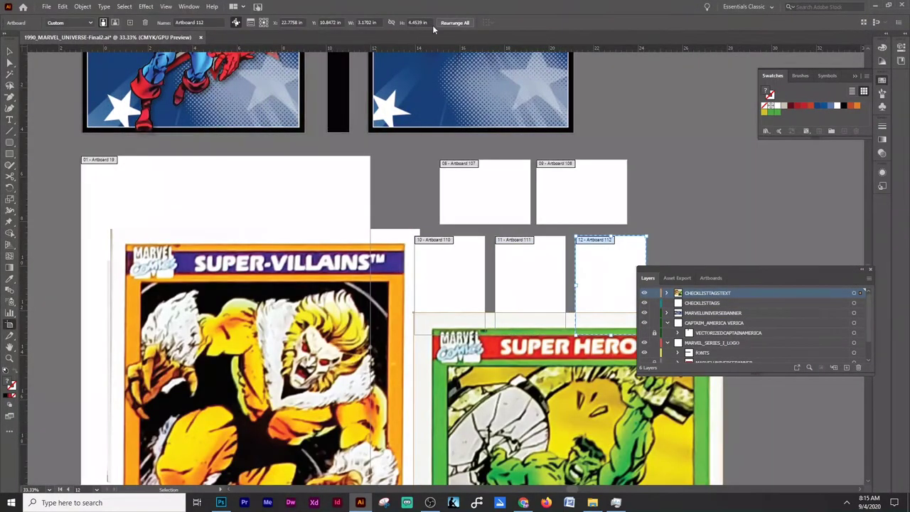
right_click(367, 22)
key("Escape")
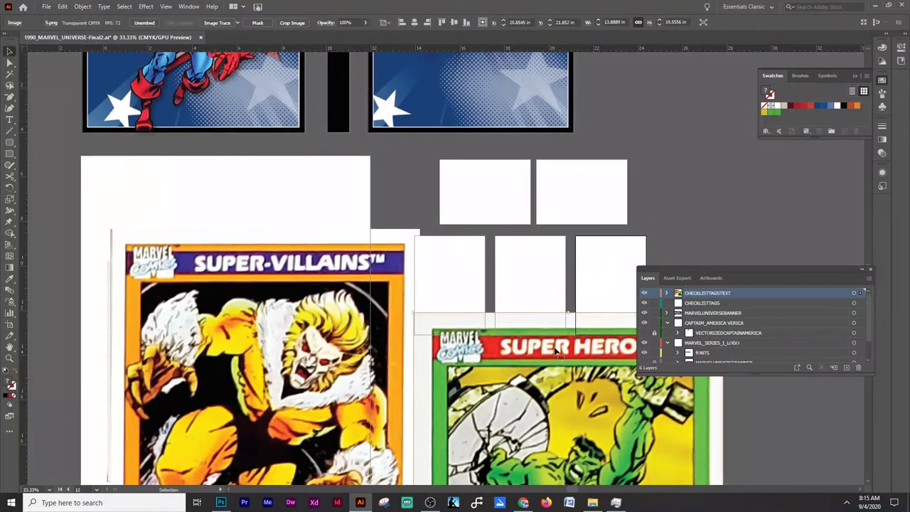
key("Return")
scroll(608, 356, "down", 1)
left_click_drag(560, 459, 612, 213)
- Scale the Sabretooth and Thor cards to slot width and move Sabretooth into its slot
left_click(263, 320)
key("ctrl+z")
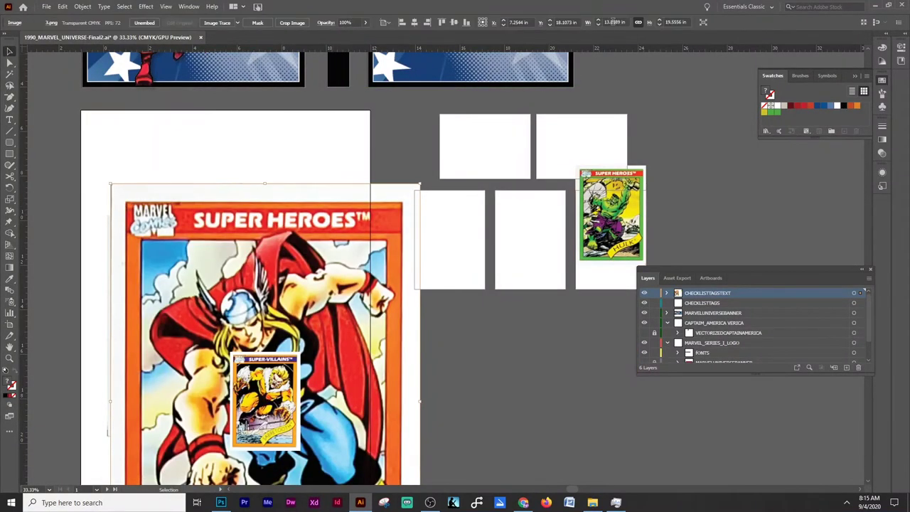
key("ctrl+z")
left_click_drag(531, 237, 564, 233)
- Shrink both checklist images to the slot width
left_click_drag(307, 267, 361, 195)
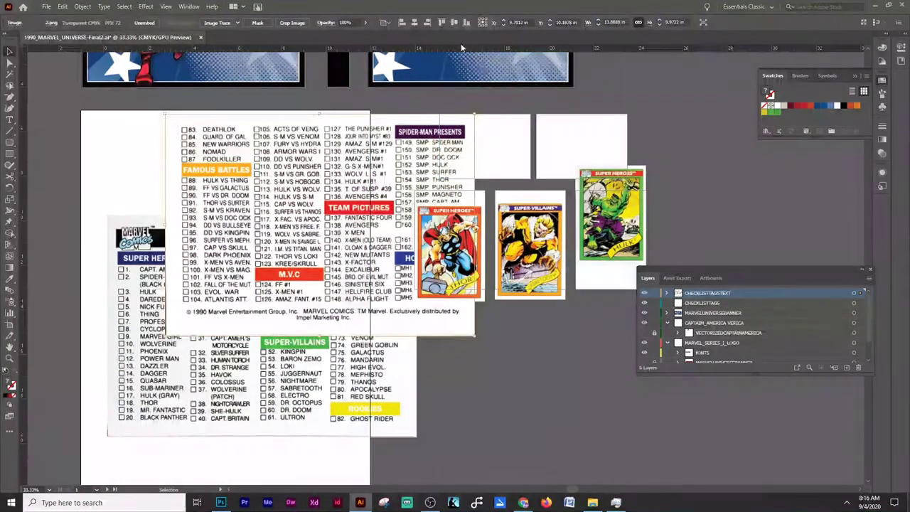
right_click(612, 22)
left_click(589, 65)
right_click(613, 22)
left_click(589, 65)
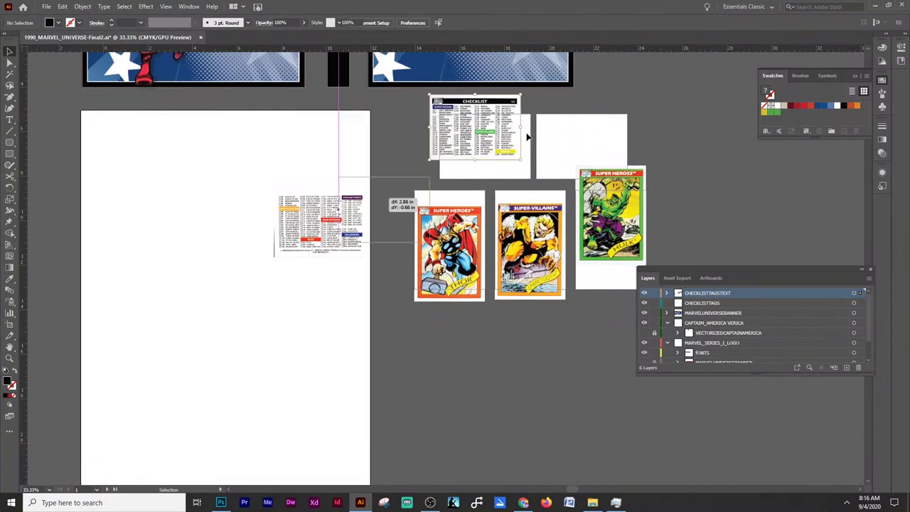
- Line up the checklist, Thor and Hulk cards in their upper slots
left_click(455, 24)
left_click_drag(449, 245, 449, 236)
left_click_drag(531, 245, 531, 236)
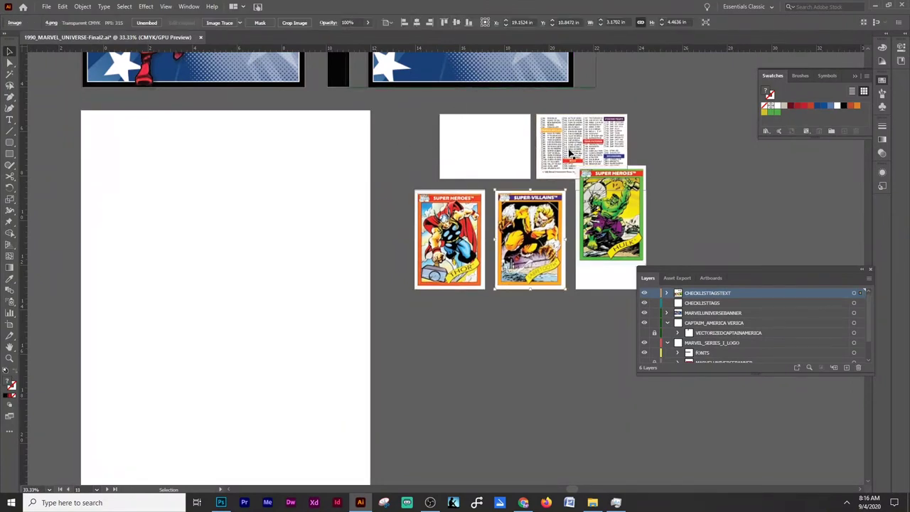
left_click_drag(611, 217, 611, 234)
left_click(513, 254)
scroll(513, 253, "down", 2)
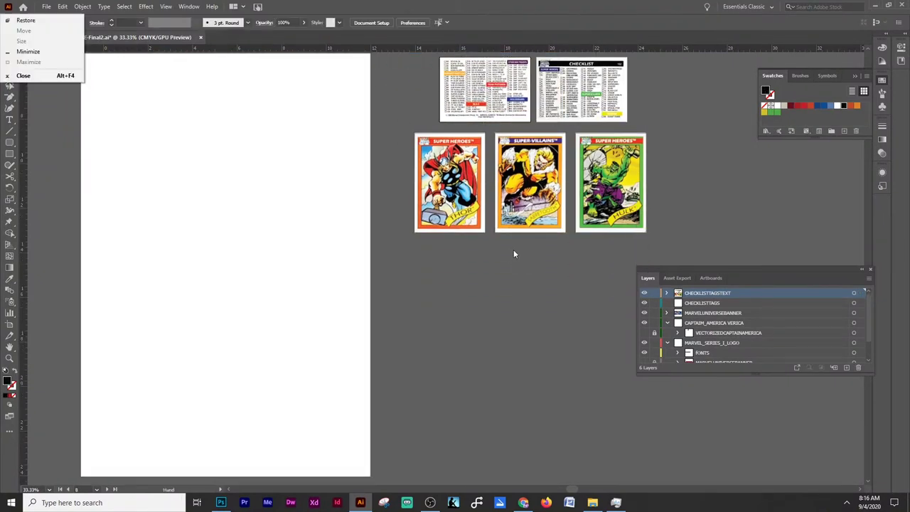
- Check the selected cards' stroke settings and save the document
scroll(513, 254, "up", 3)
left_click(325, 139)
left_click(883, 126)
left_click(820, 135)
left_click(836, 245)
left_click(882, 82)
key("ctrl+s")
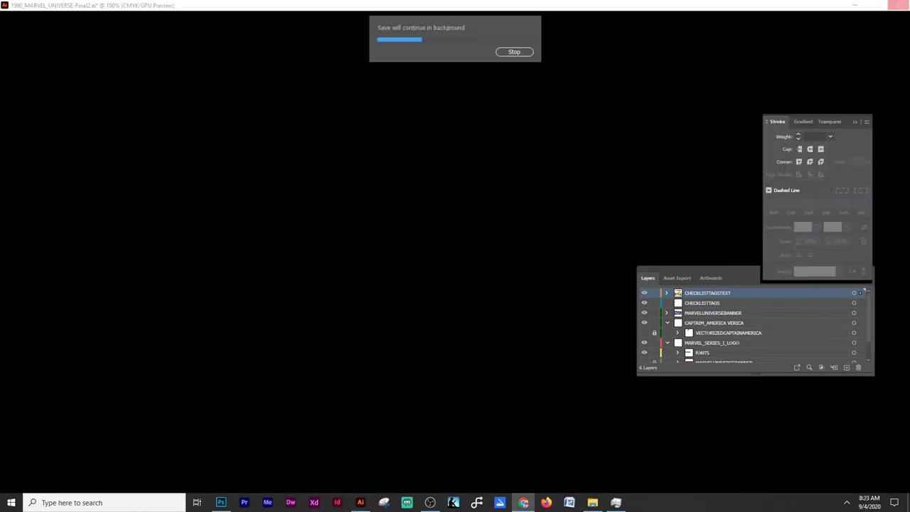
- Select all the cards and checklists and look for Drop Shadow in the Effect menu
scroll(178, 339, "down", 3)
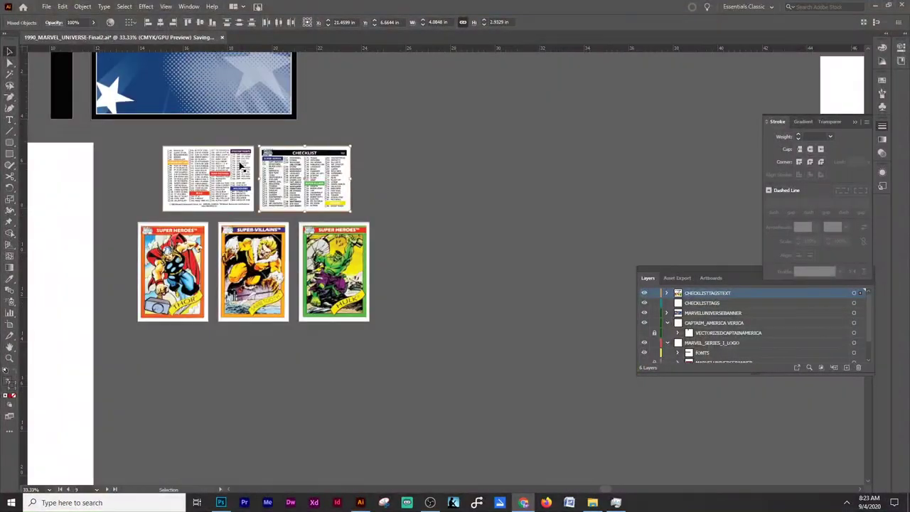
scroll(178, 339, "up", 3)
left_click(178, 339)
scroll(177, 339, "down", 2)
left_click(146, 7)
left_click(281, 116)
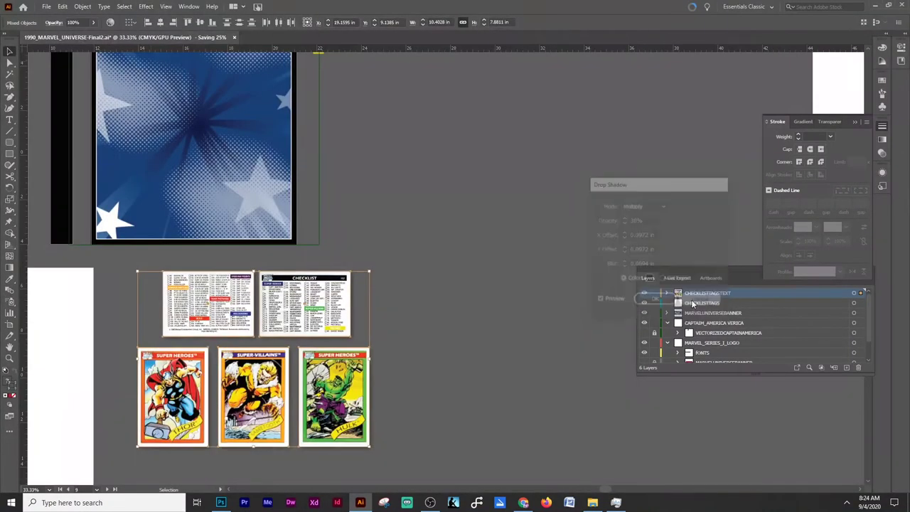
- Set the document's units to Pixels in Document Setup
left_click(46, 7)
left_click(99, 238)
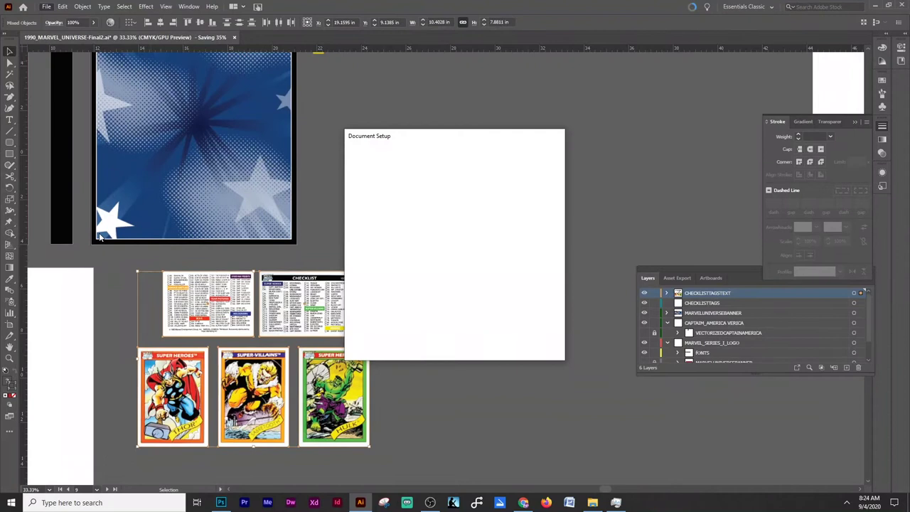
left_click(400, 173)
left_click(391, 278)
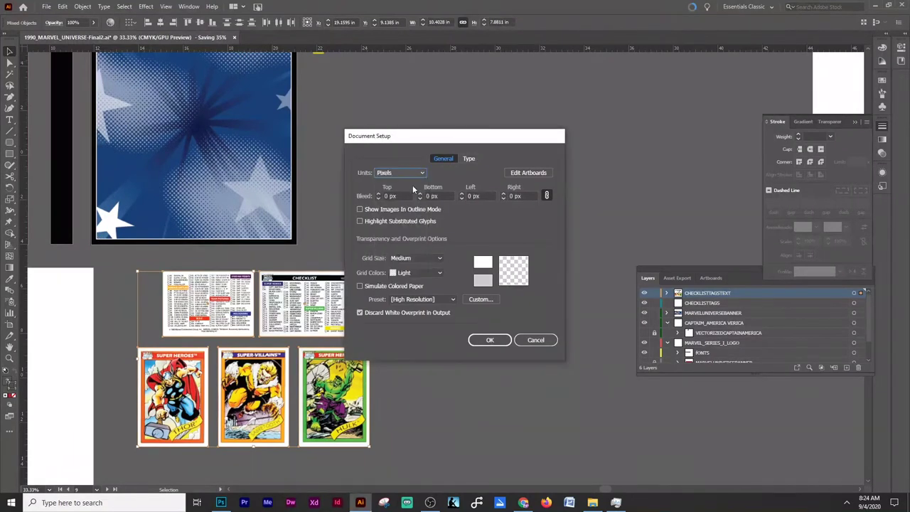
left_click(490, 340)
- Add a drop shadow to the selected pieces and move both checklists onto the blue panel
left_click(146, 6)
left_click(170, 15)
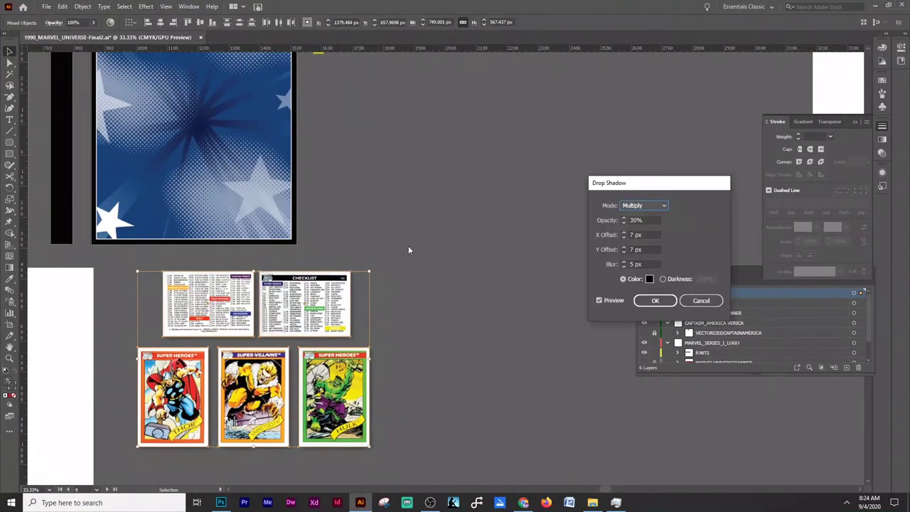
left_click_drag(294, 309, 226, 202)
left_click_drag(206, 338, 143, 232)
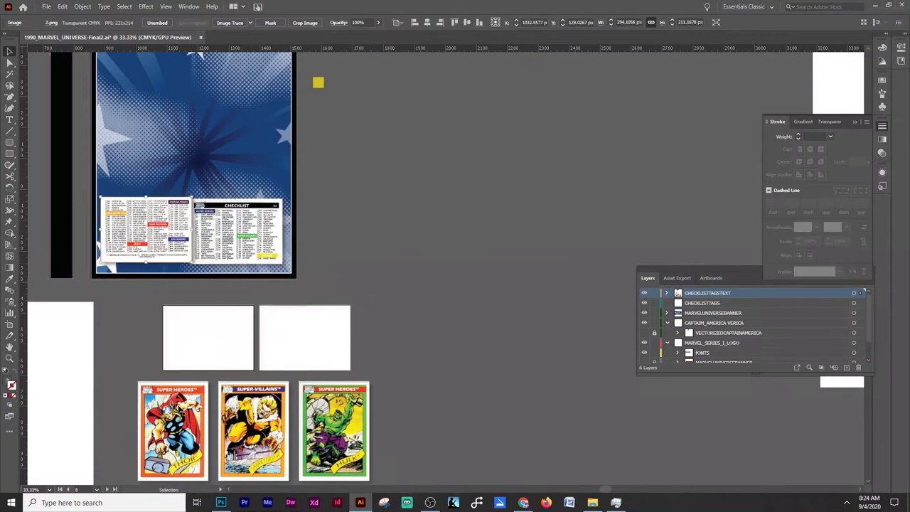
- Place the Thor, Hulk and Sabretooth cards on the blue panel
left_click_drag(173, 430, 139, 85)
scroll(298, 327, "up", 1)
left_click_drag(334, 448, 239, 105)
left_click_drag(256, 403, 189, 95)
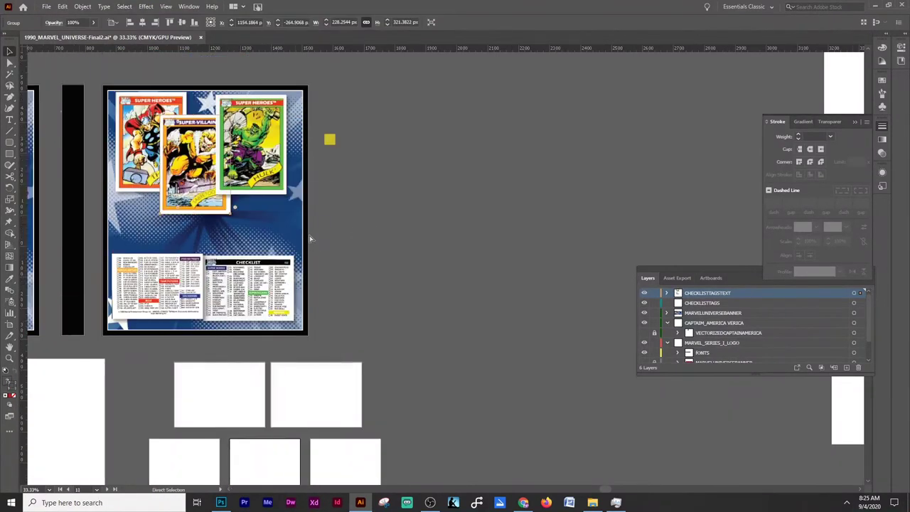
- Alt-drag a copy of the Marvel Universe banner to the right and shrink it to about 385 × 142 px
scroll(309, 236, "left", 5)
scroll(310, 235, "up", 3)
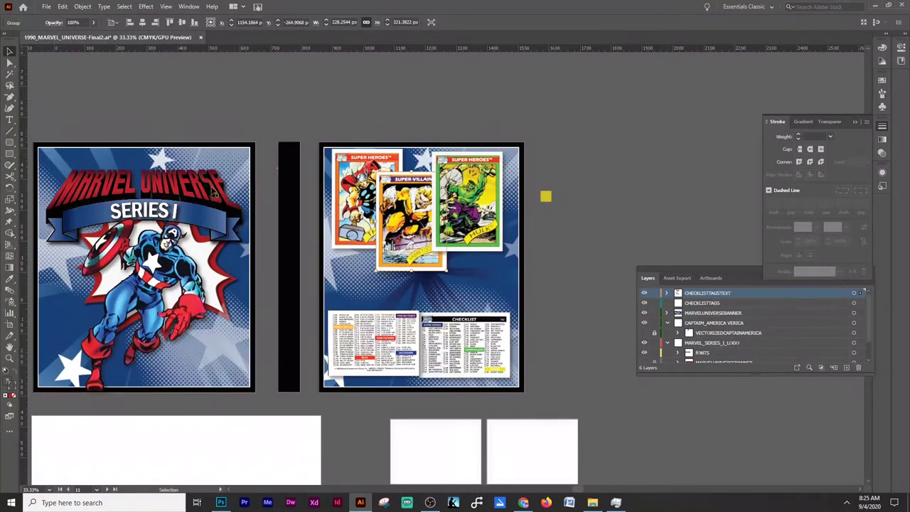
left_click(213, 192)
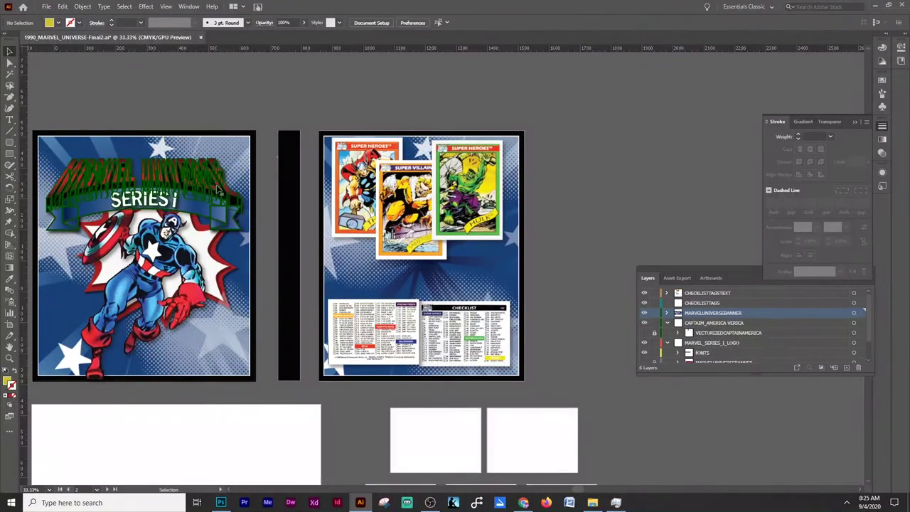
left_click_drag(201, 183, 696, 207)
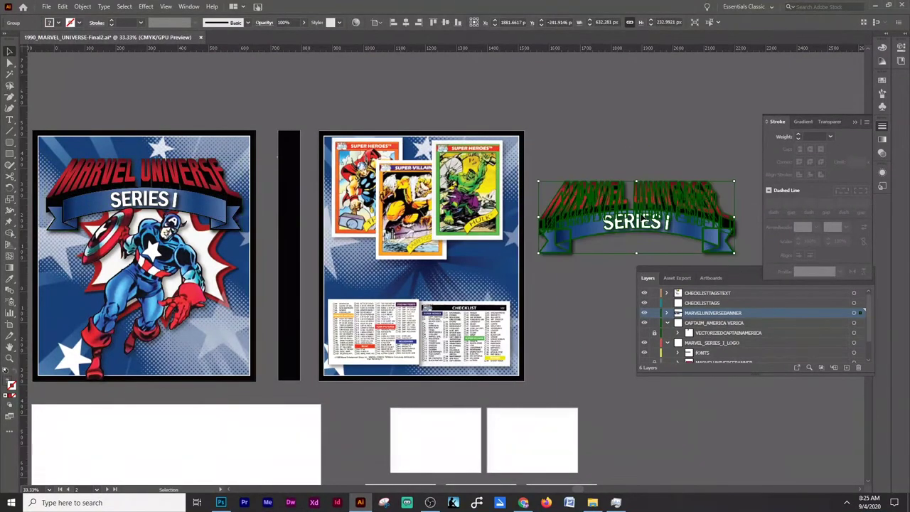
left_click_drag(636, 254, 637, 240)
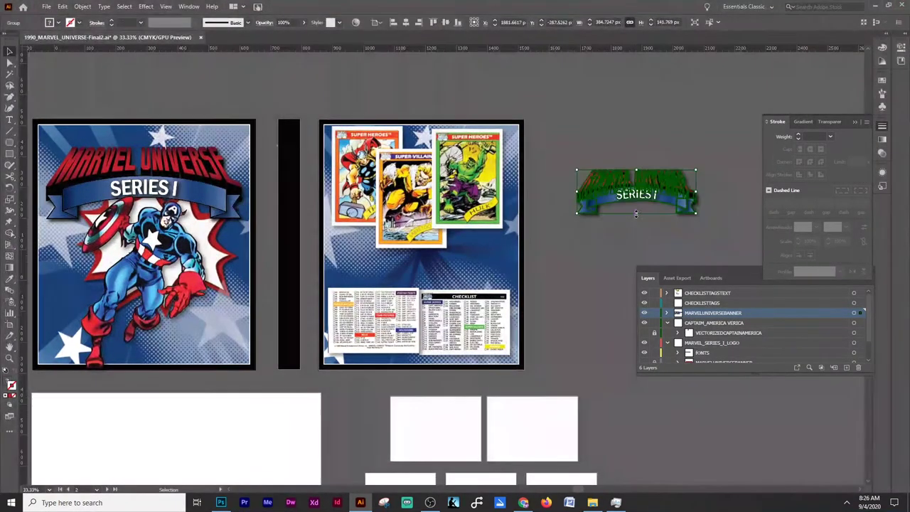
left_click(46, 6)
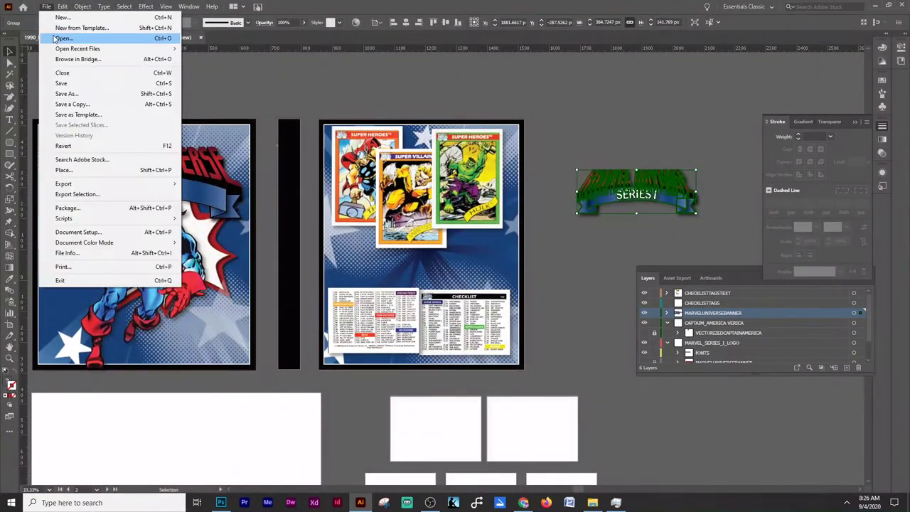
- Move the banner copy onto the middle panel and change its stacking order
left_click(56, 38)
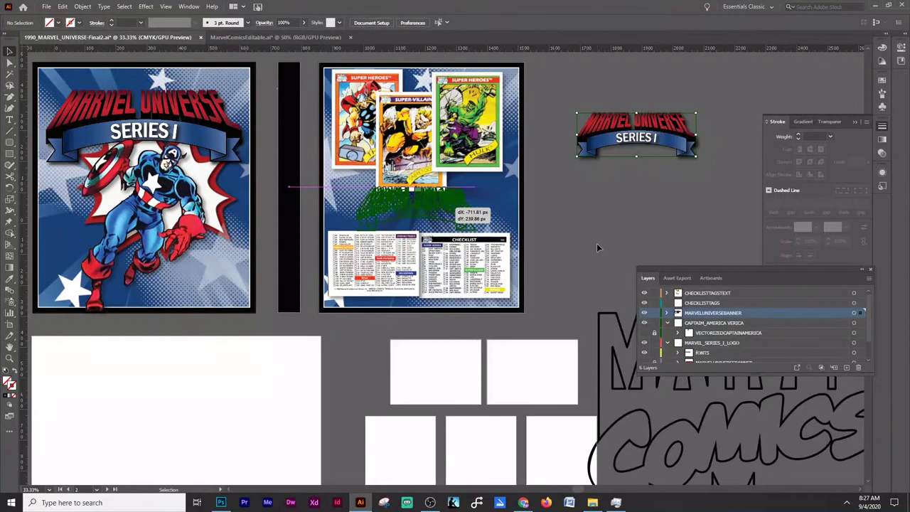
left_click_drag(597, 248, 458, 220)
right_click(458, 221)
left_click(618, 331)
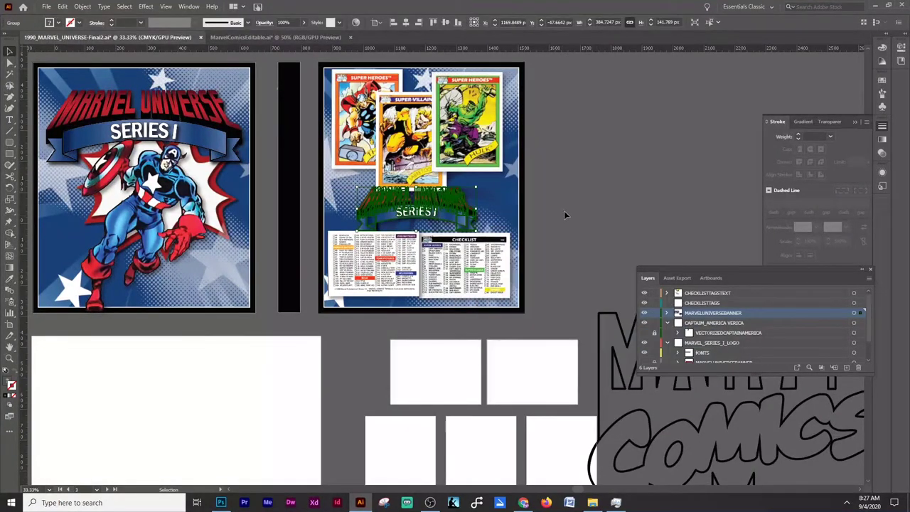
- Bring the banner in front of the cards and make its layer the topmost one
left_click(461, 215)
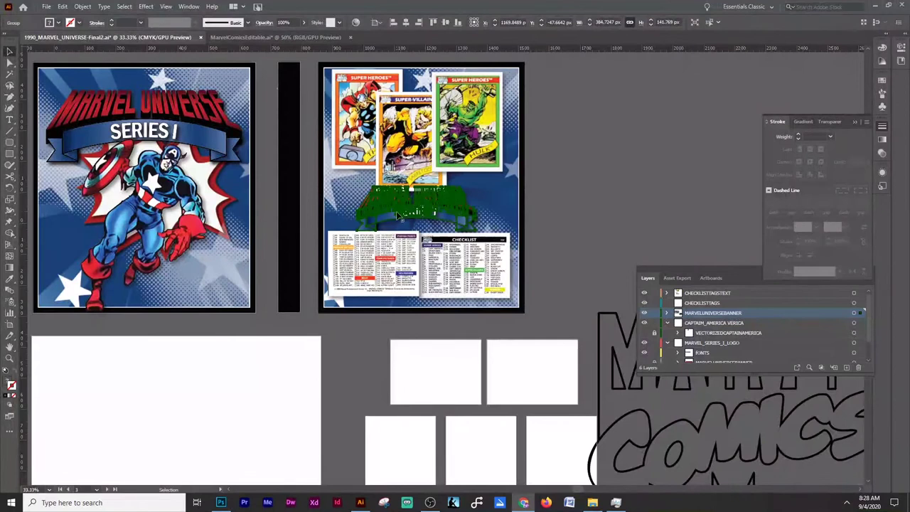
right_click(399, 216)
left_click(561, 339)
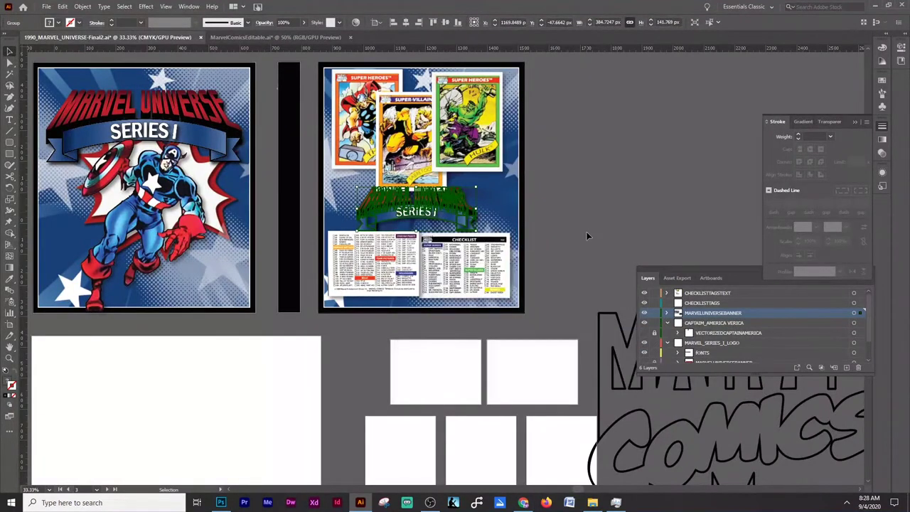
left_click(589, 236)
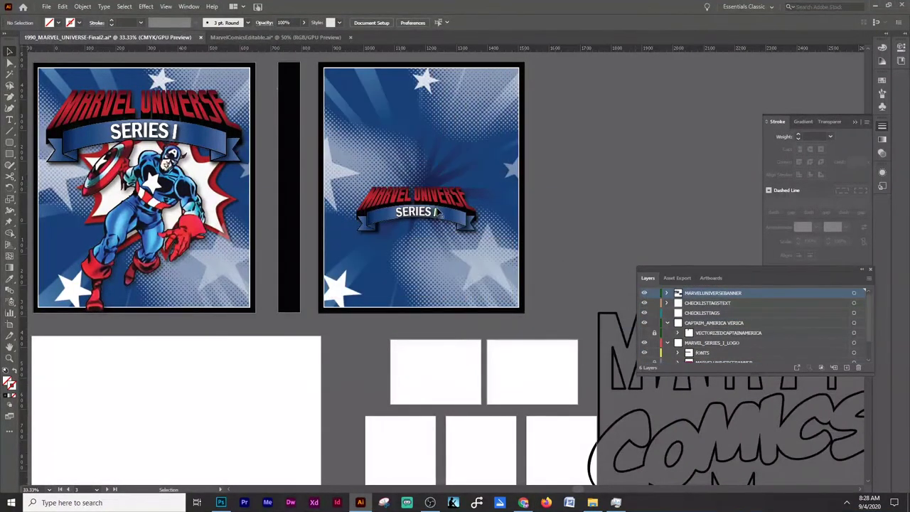
left_click(411, 163)
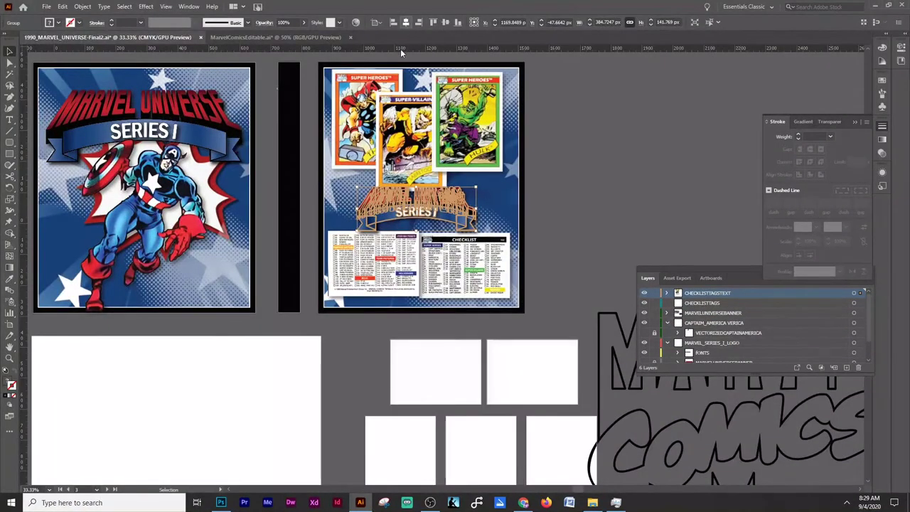
- Nudge the Thor and Super-Villains cards slightly into position
key("ctrl+plus")
key("ctrl+plus")
key("ctrl+plus")
key("ctrl+plus")
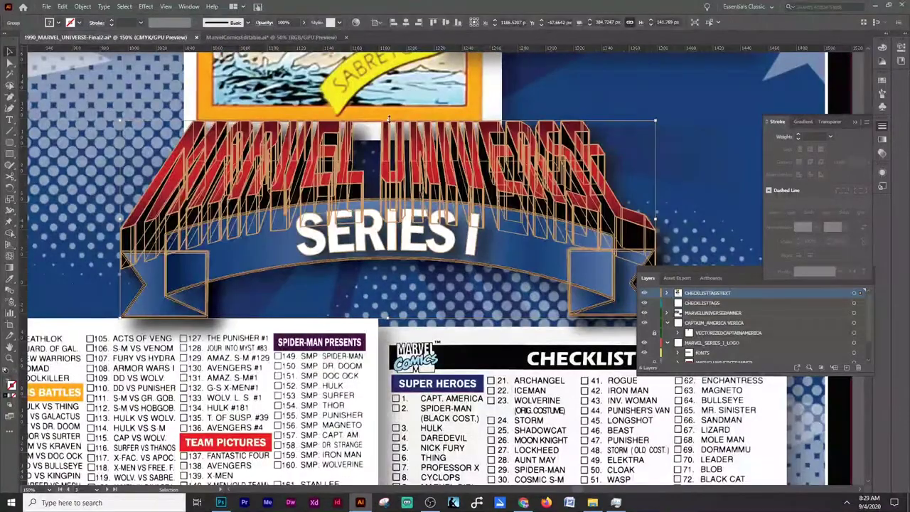
key("ctrl+minus")
key("ctrl+minus")
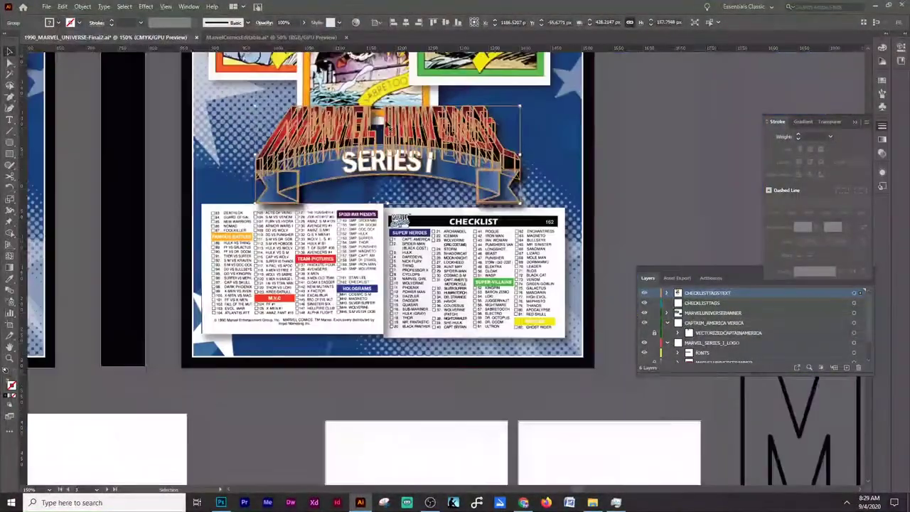
left_click(601, 158)
scroll(600, 157, "up", 5)
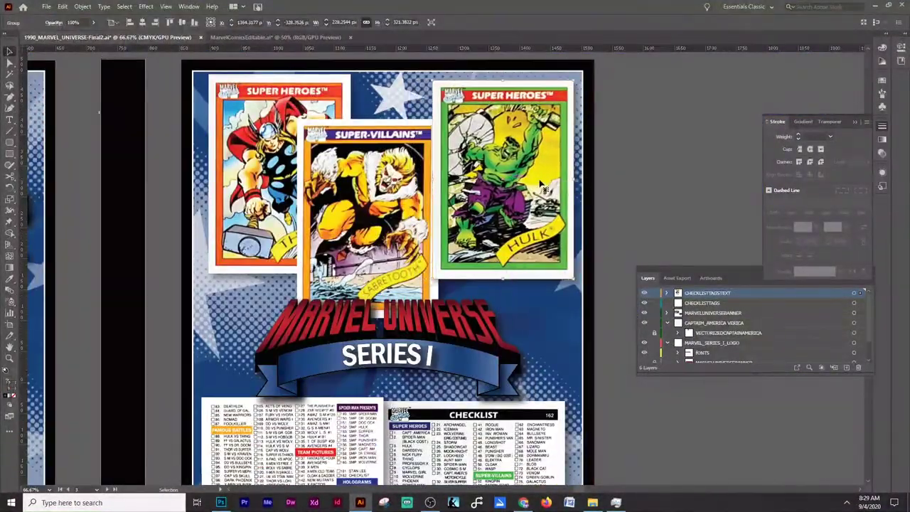
left_click(569, 182)
left_click_drag(277, 177, 269, 187)
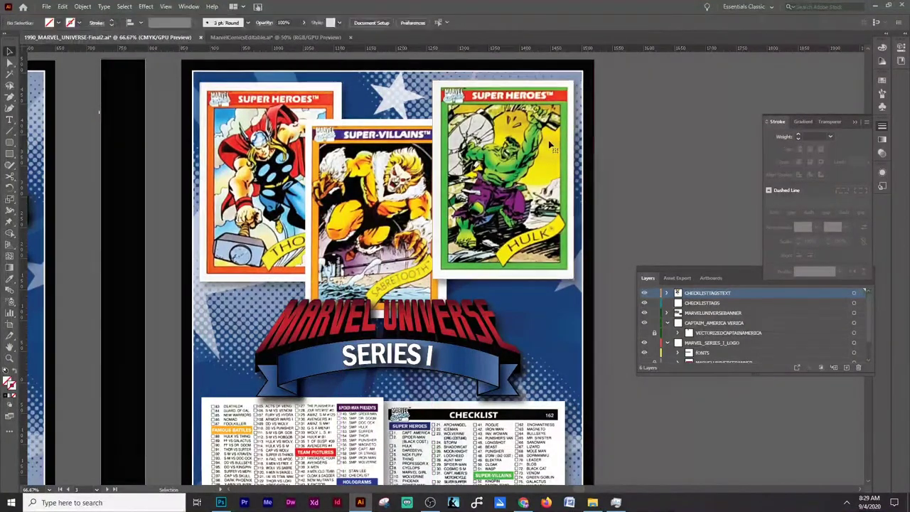
left_click(619, 183)
left_click_drag(404, 132, 404, 132)
- Shrink the SERIES I banner by its corner handle
key("ctrl+minus")
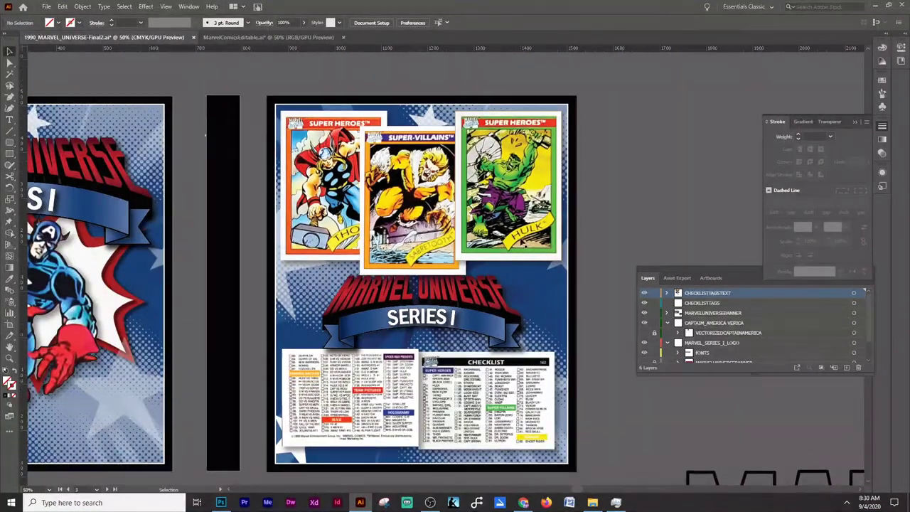
scroll(419, 334, "down", 2)
left_click_drag(418, 333, 426, 329)
right_click(434, 250)
left_click(434, 250)
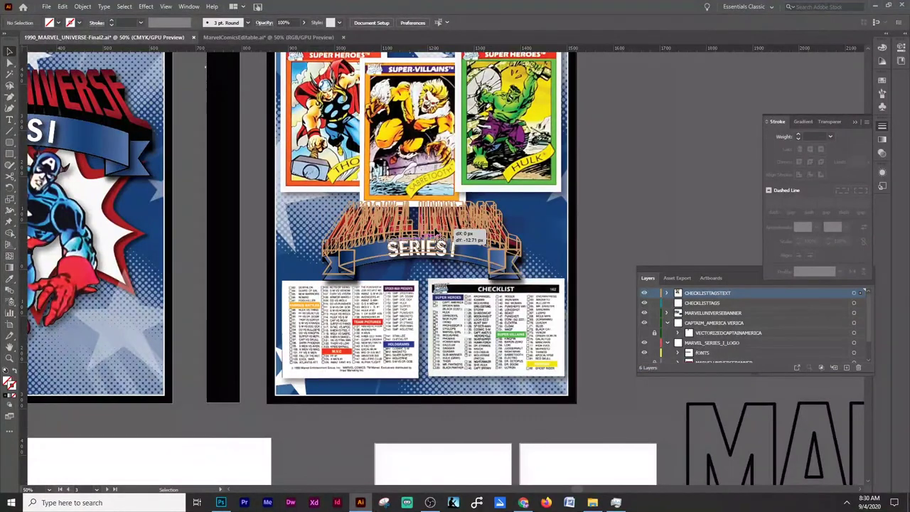
scroll(606, 235, "up", 3)
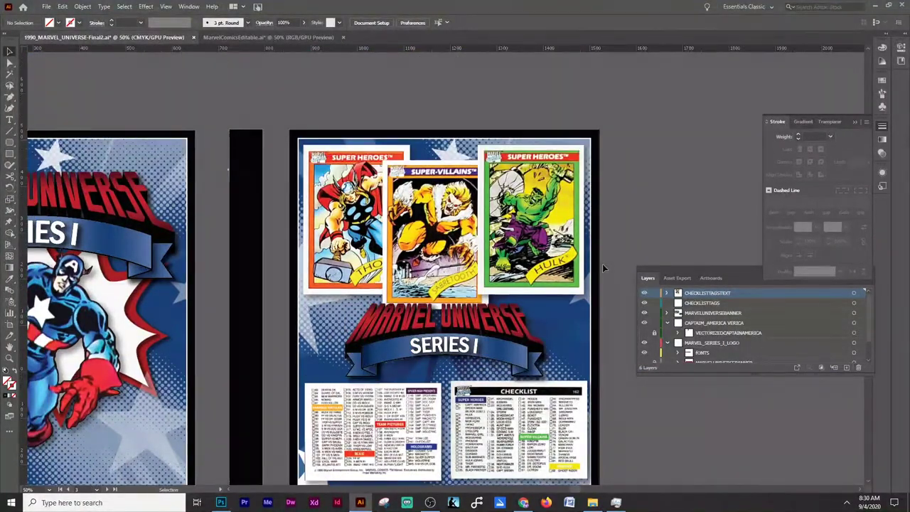
scroll(426, 261, "up", 2)
scroll(425, 261, "down", 5)
scroll(426, 260, "down", 3)
mouse_move(434, 245)
left_mouse_down()
mouse_move(455, 220)
mouse_move(435, 228)
left_mouse_up()
- Move the banner below the checklists, about 255 × 94 px, and draw a small rectangle beside the artboard
scroll(459, 257, "up", 3)
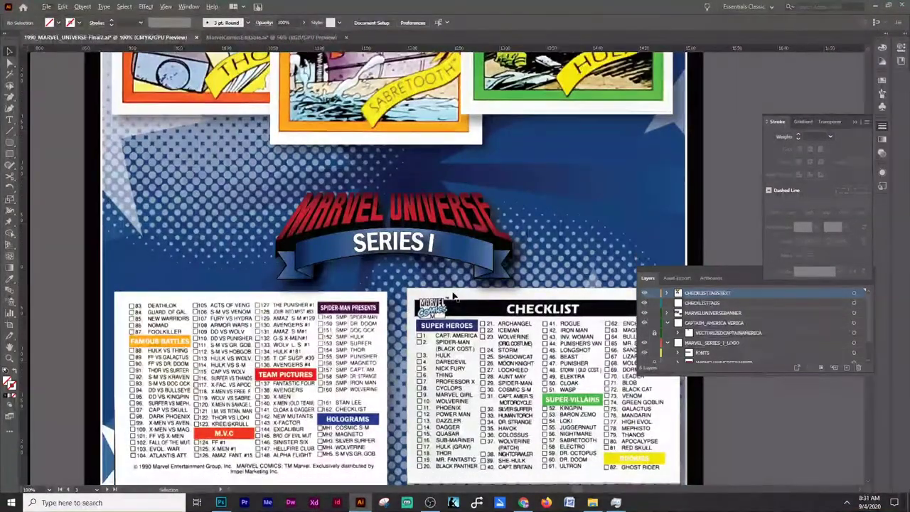
left_click_drag(393, 242, 378, 455)
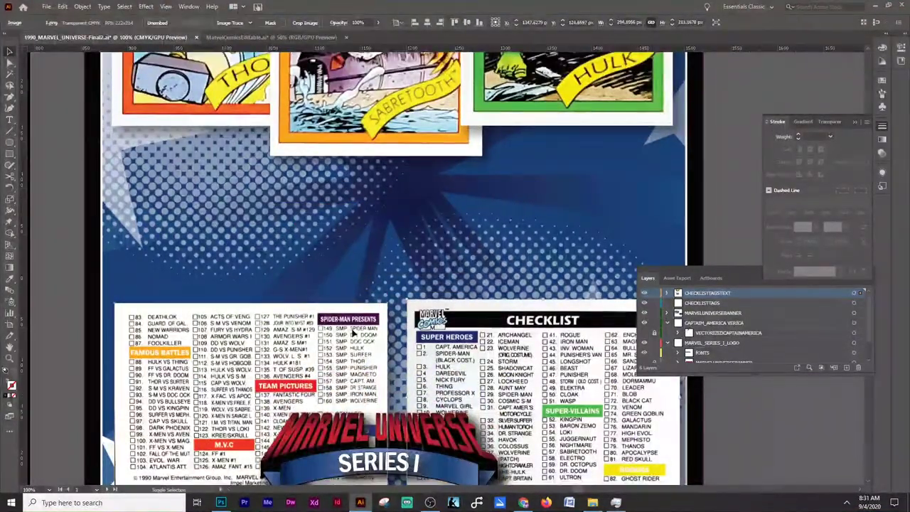
scroll(744, 440, "down", 3)
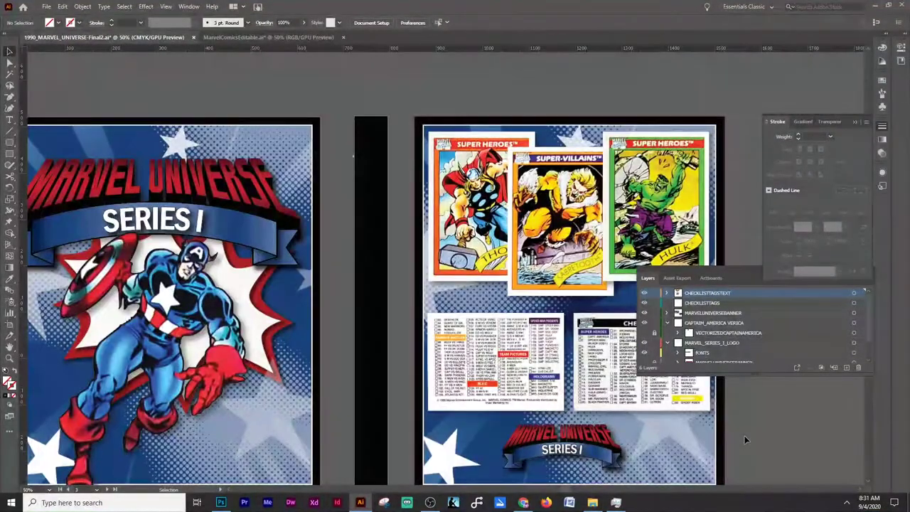
scroll(595, 469, "up", 1)
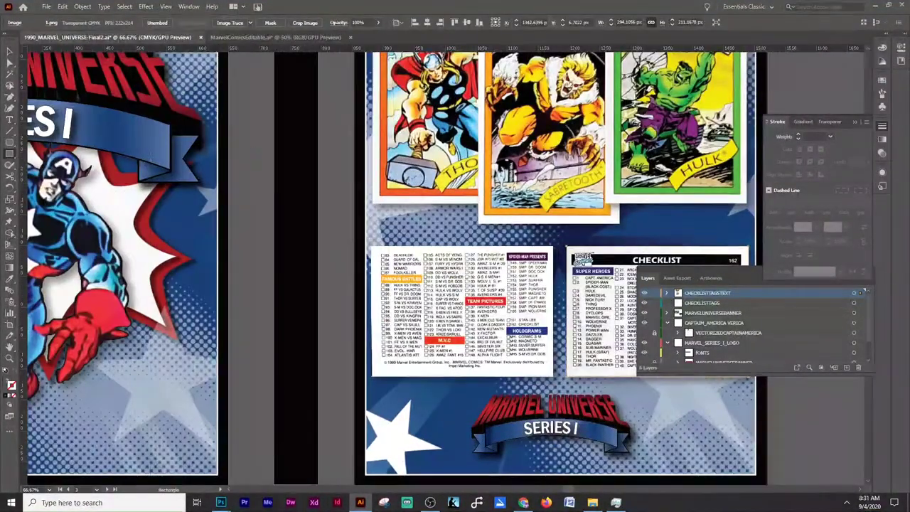
left_click_drag(328, 153, 338, 185)
left_click(47, 7)
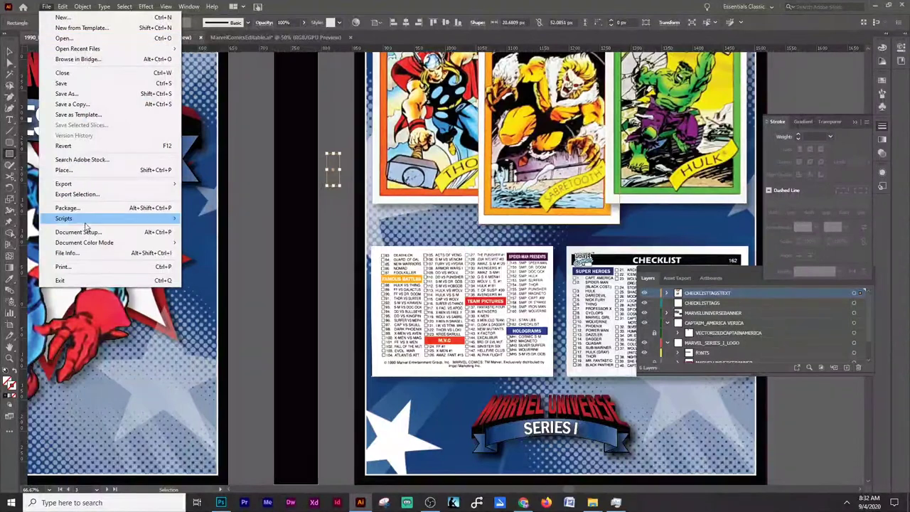
- Fill the small rectangle with red from the Swatches
left_click(79, 232)
left_click(481, 339)
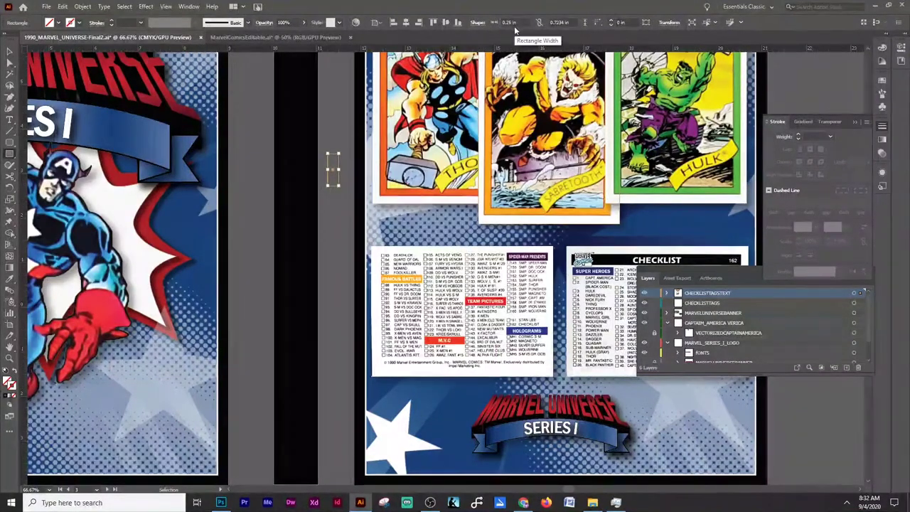
left_click(12, 53)
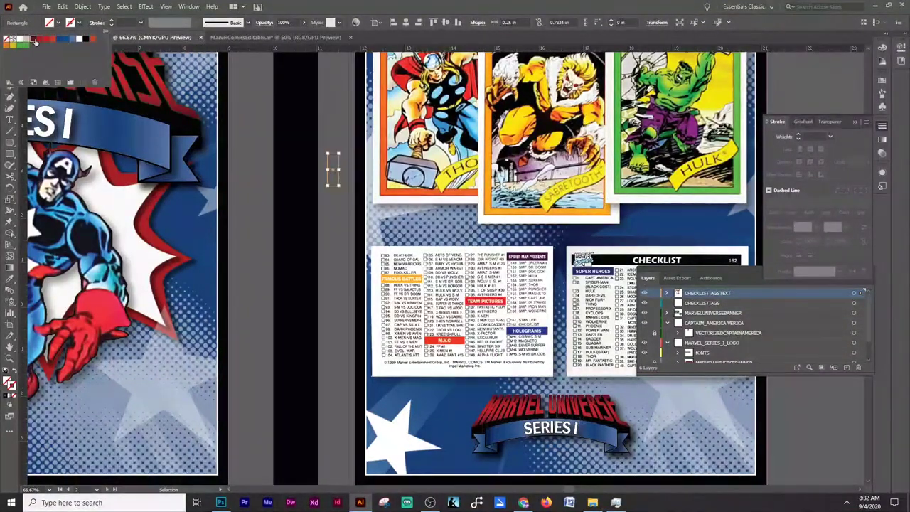
key("shift+x")
scroll(339, 151, "down", 1)
scroll(339, 151, "up", 2, "alt")
- Place the red rectangle at the panel's right edge and nudge the checklist card slightly left
left_click_drag(366, 243, 414, 301)
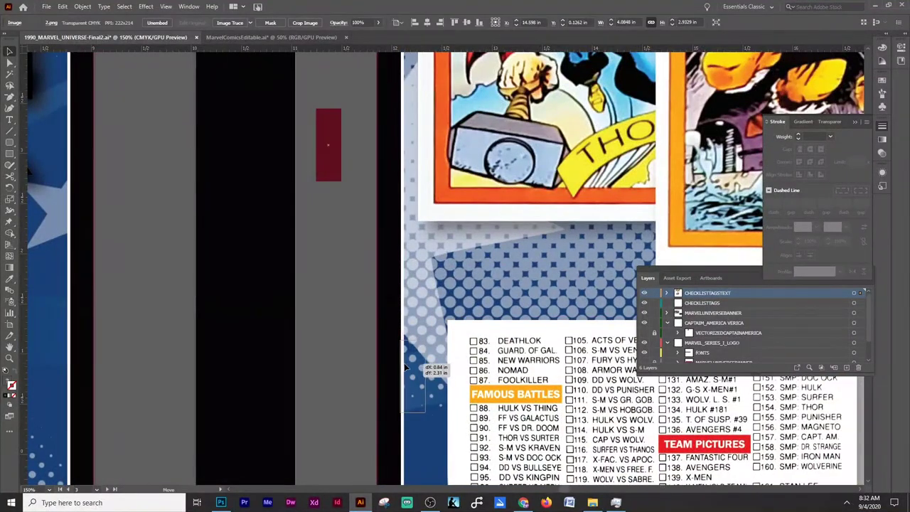
left_click_drag(406, 366, 408, 369)
scroll(419, 370, "down", 3, "alt")
scroll(640, 320, "up", 2, "alt")
scroll(672, 299, "up", 2, "alt")
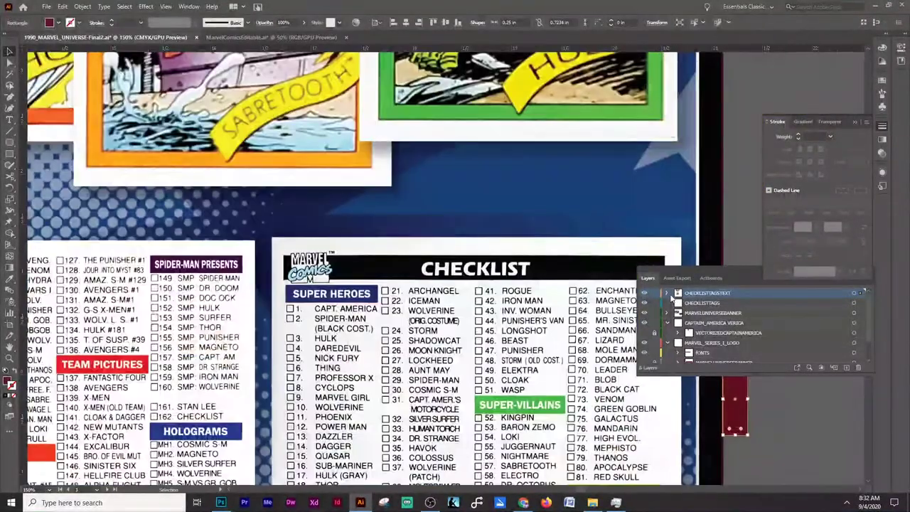
left_click_drag(495, 292, 487, 292)
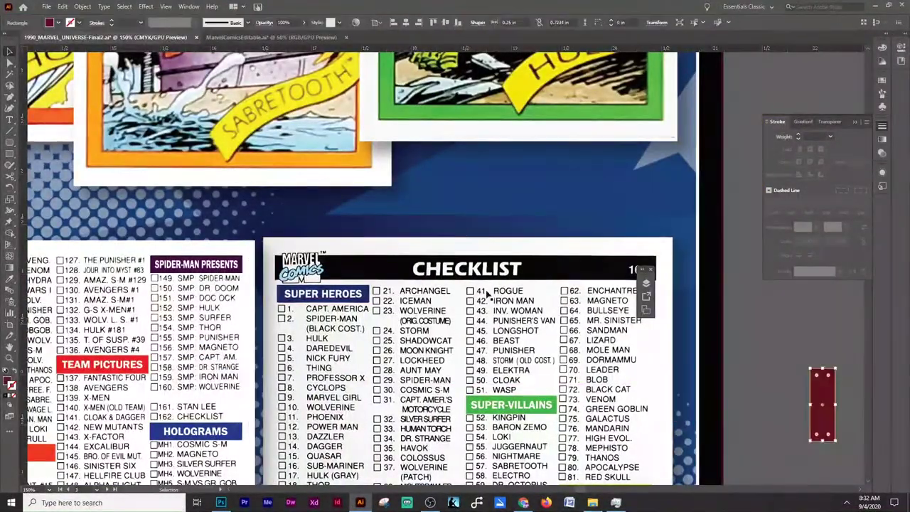
scroll(487, 292, "down", 3, "alt")
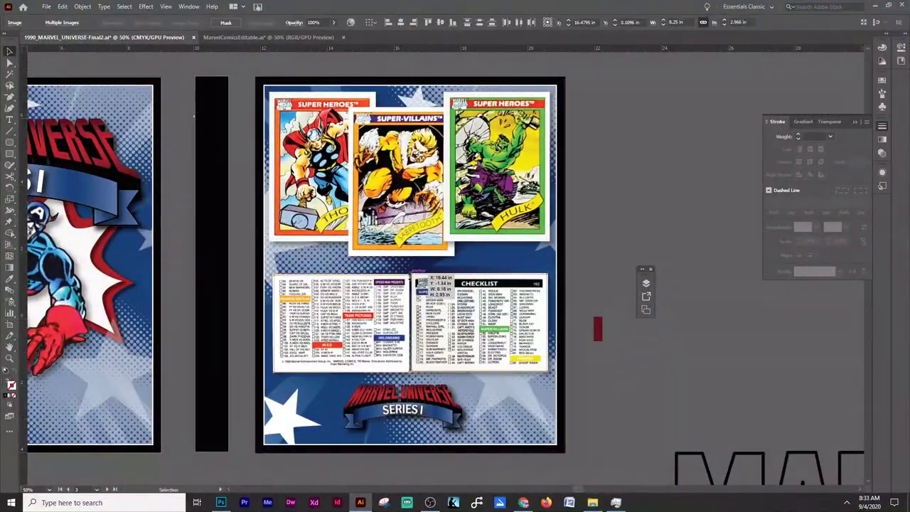
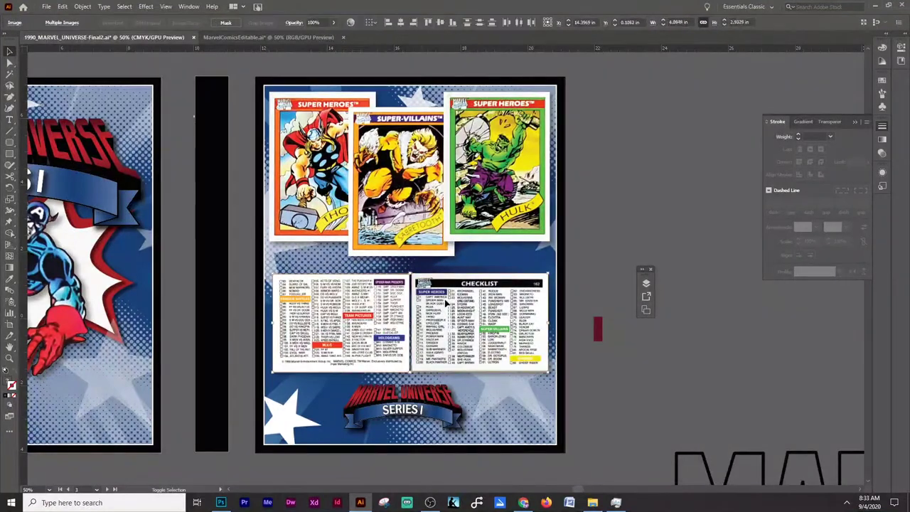
- Swap the two checklist cards so the CHECKLIST card sits on the left
left_click(446, 302, "shift")
left_click(415, 22)
key("ctrl+z")
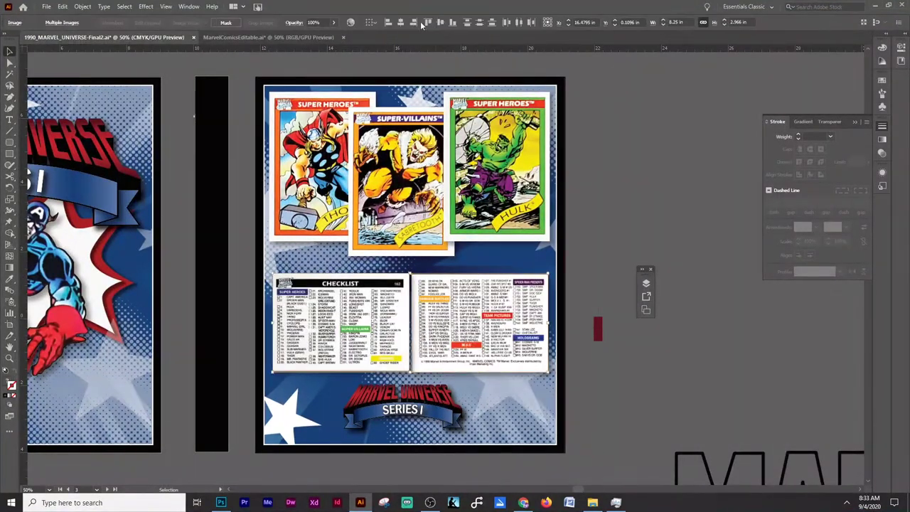
right_click(445, 327)
left_click(611, 418)
left_click(585, 416)
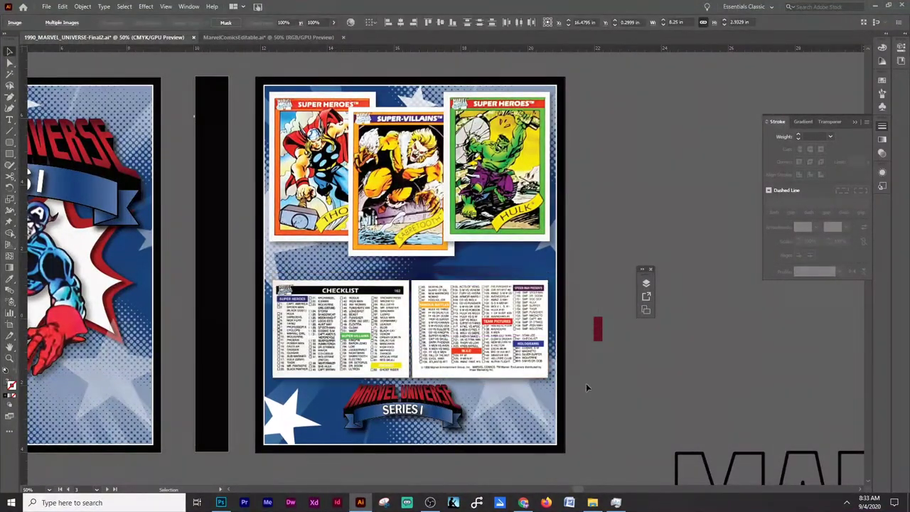
- Move the red block beneath the logo and lower the MARVEL UNIVERSE SERIES I logo
scroll(590, 427, "up", 1)
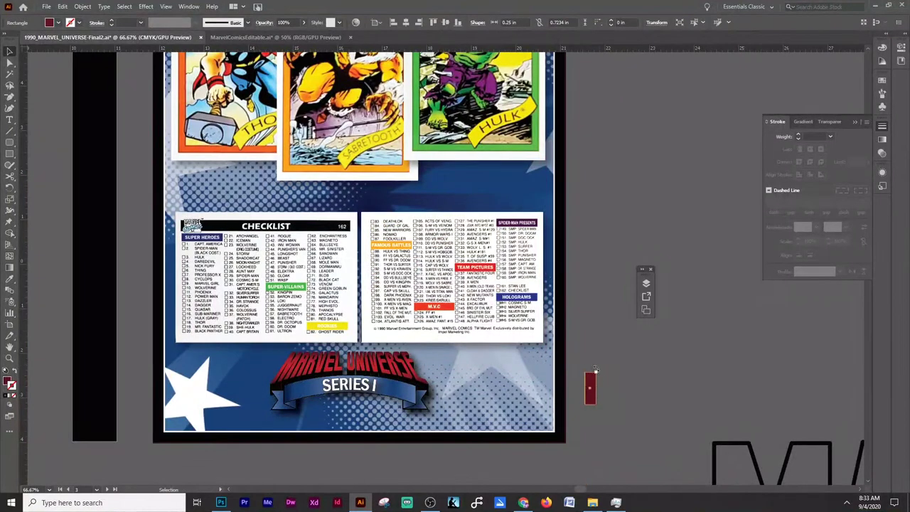
left_click_drag(597, 391, 399, 424)
scroll(399, 424, "up", 1)
scroll(400, 425, "up", 1)
left_click_drag(417, 342, 418, 357)
scroll(386, 353, "up", 2)
left_click_drag(385, 316, 390, 341)
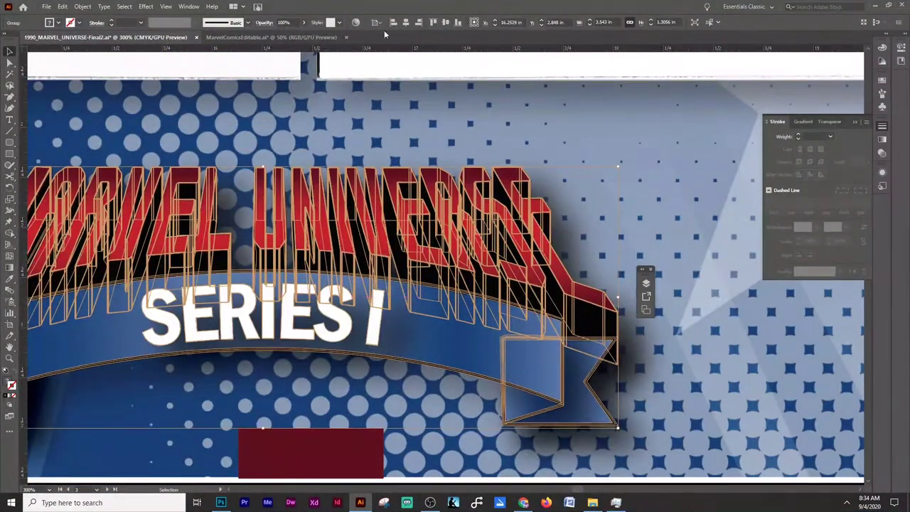
- Position the red block as a spacer above the checklist cards on the back panel
key("ctrl+minus")
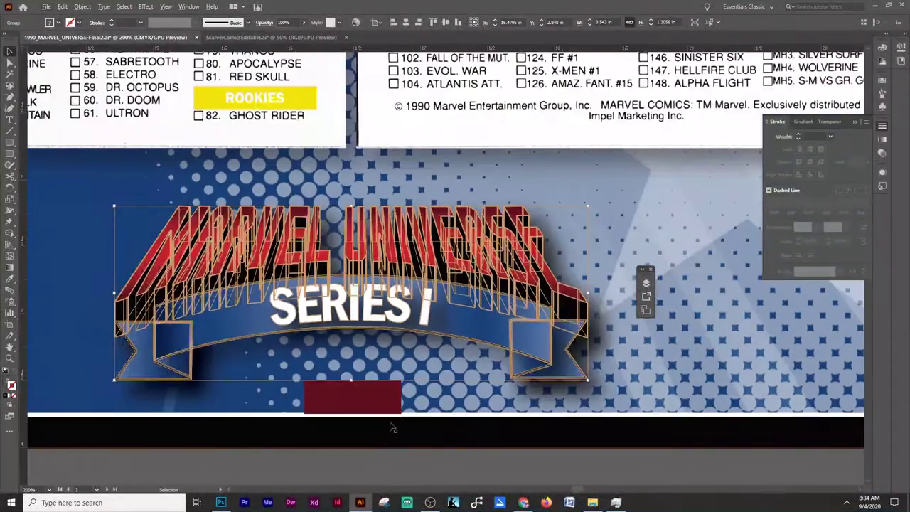
left_click_drag(371, 301, 371, 192)
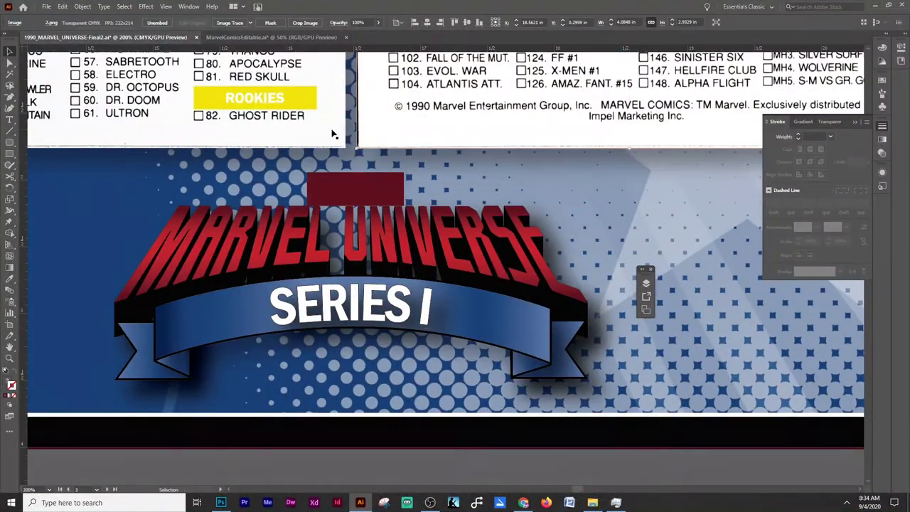
key("ctrl+minus")
scroll(408, 163, "down", 2)
left_click(354, 165)
left_click_drag(384, 172, 406, 370)
key("ctrl+minus")
left_click_drag(377, 422, 624, 327)
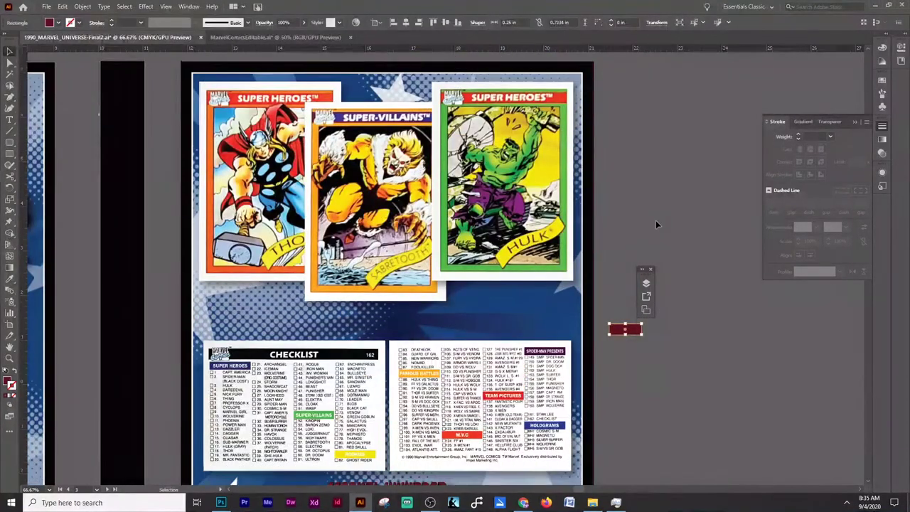
scroll(623, 335, "down", 1)
left_click_drag(376, 302, 378, 302)
scroll(378, 305, "up", 3)
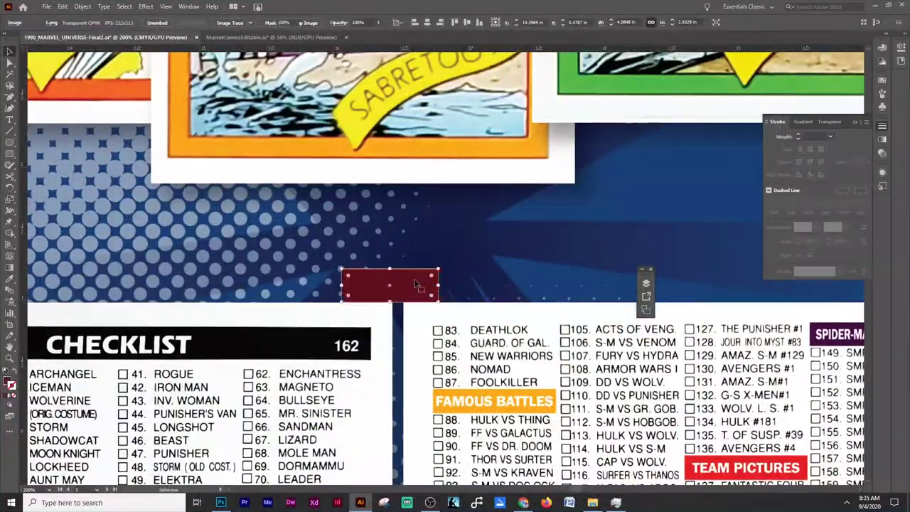
scroll(398, 285, "down", 4)
scroll(432, 210, "up", 2)
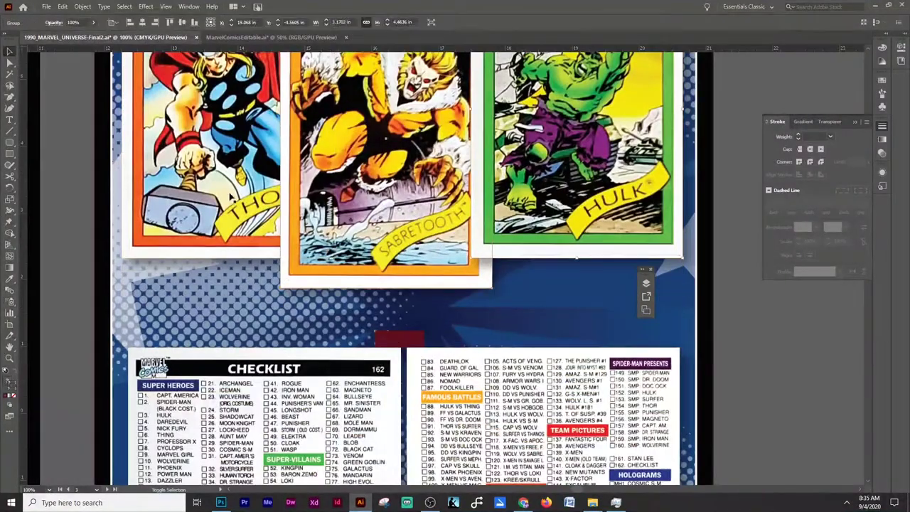
- Show the Align panel and select the red spacer block and the hero card group
left_click(188, 6)
left_click(213, 97)
left_click(809, 410)
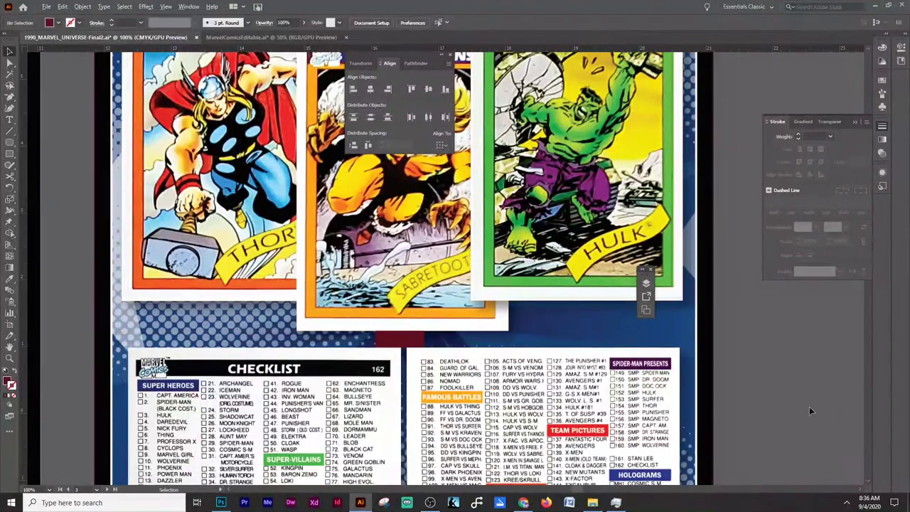
scroll(809, 410, "down", 3)
left_click(609, 360)
scroll(604, 363, "up", 4)
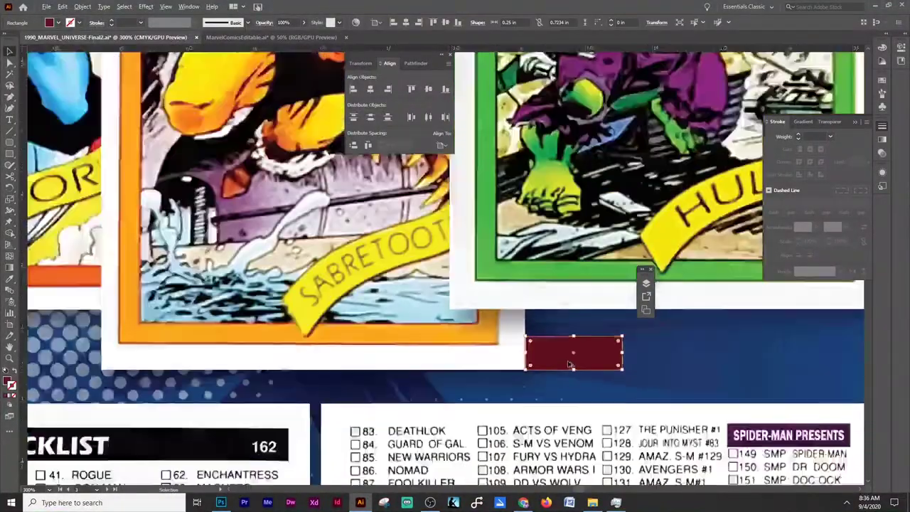
scroll(569, 364, "down", 2)
left_click(174, 252)
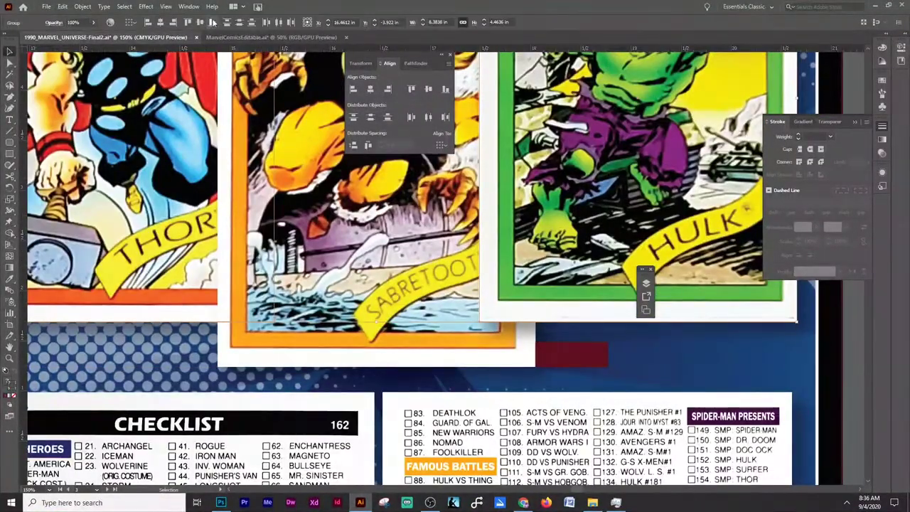
scroll(542, 300, "down", 2)
scroll(542, 299, "down", 1)
left_click(752, 349)
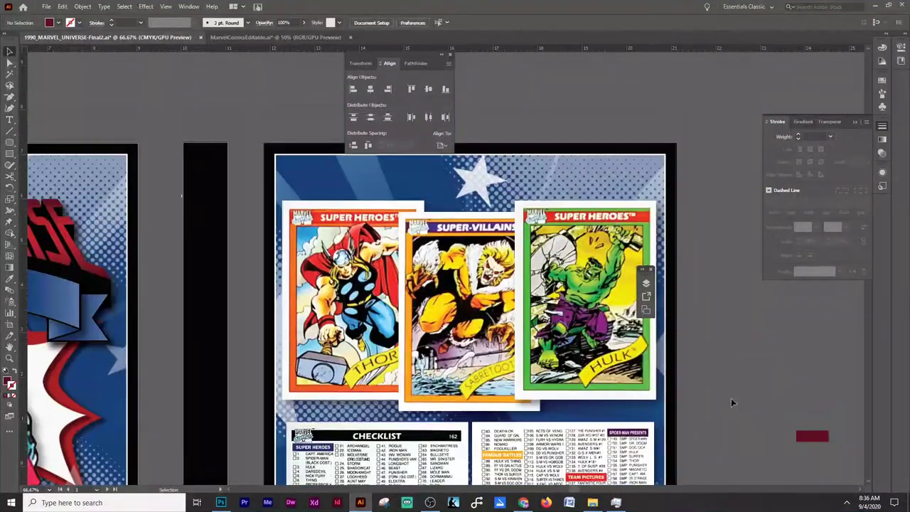
scroll(731, 400, "down", 1)
- Bring Thor in front of Sabretooth and Sabretooth in front of Hulk, then save the insert
right_click(417, 265)
left_click(529, 387)
key("ctrl+shift+bracketright")
left_click(685, 406)
scroll(685, 407, "up", 3)
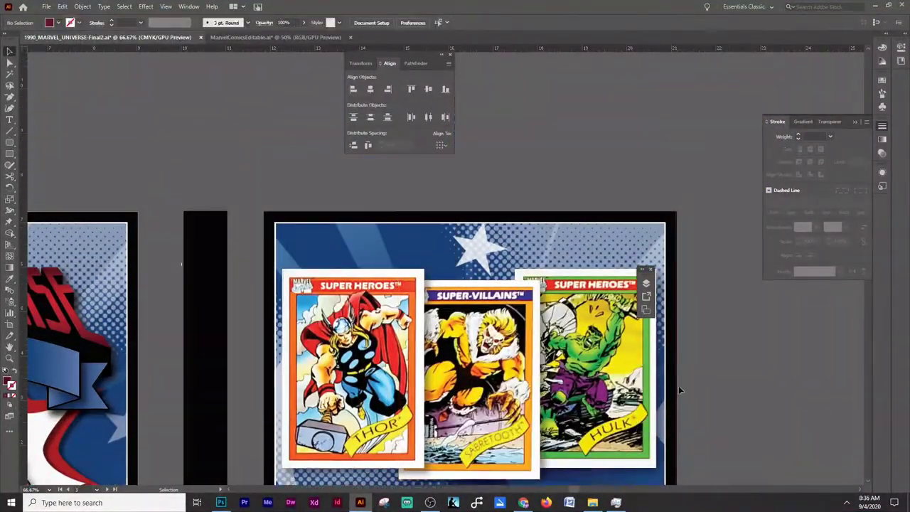
scroll(696, 381, "down", 3)
left_click(46, 6)
left_click(69, 61)
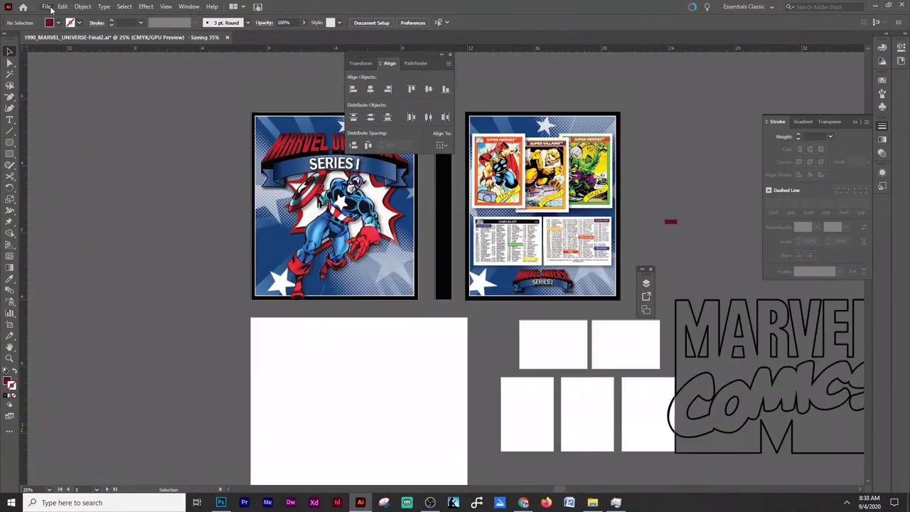
- Open the 1991 MARVEL UNIVERSE SERIES II.ai file in a new tab
left_click(47, 6)
left_click(57, 38)
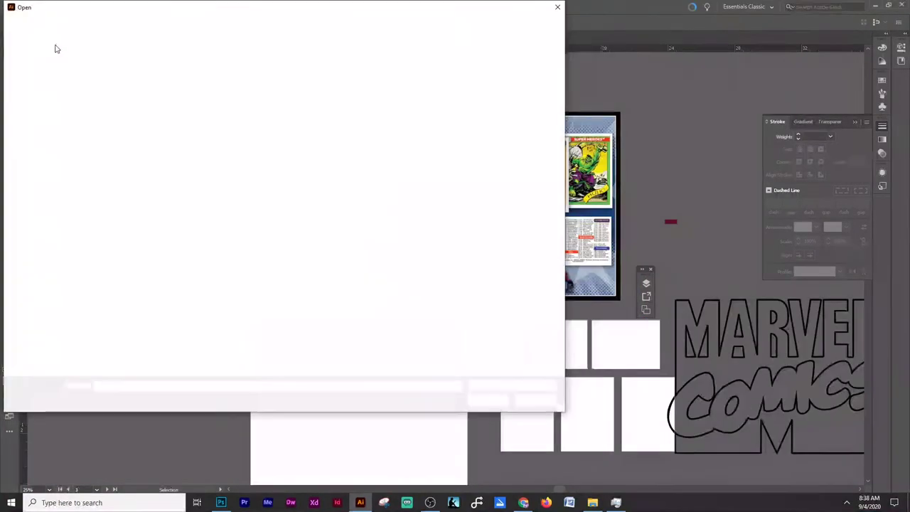
key("Escape")
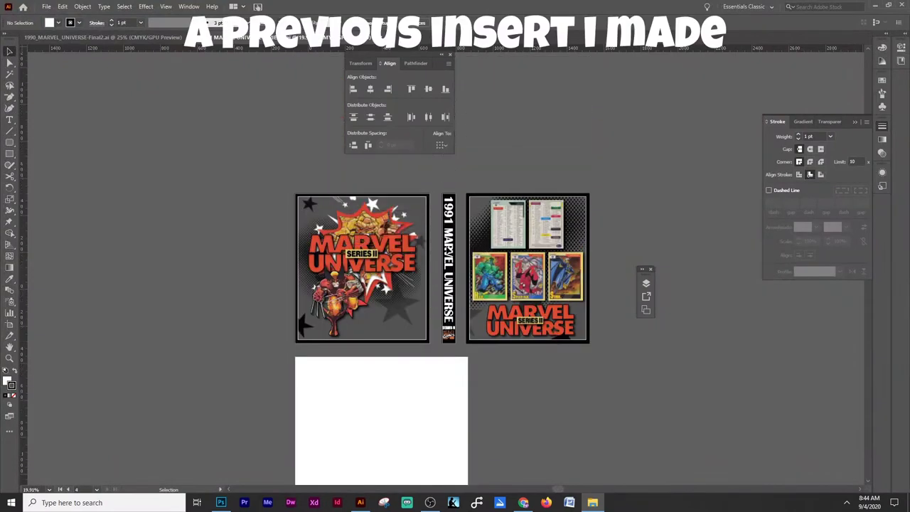
scroll(448, 249, "up", 2)
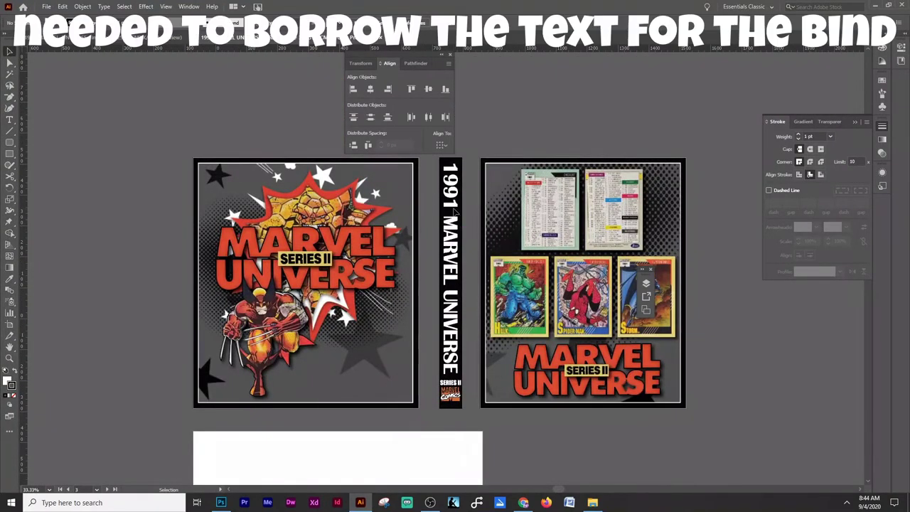
scroll(456, 213, "up", 1)
right_click(703, 224)
left_click(765, 208)
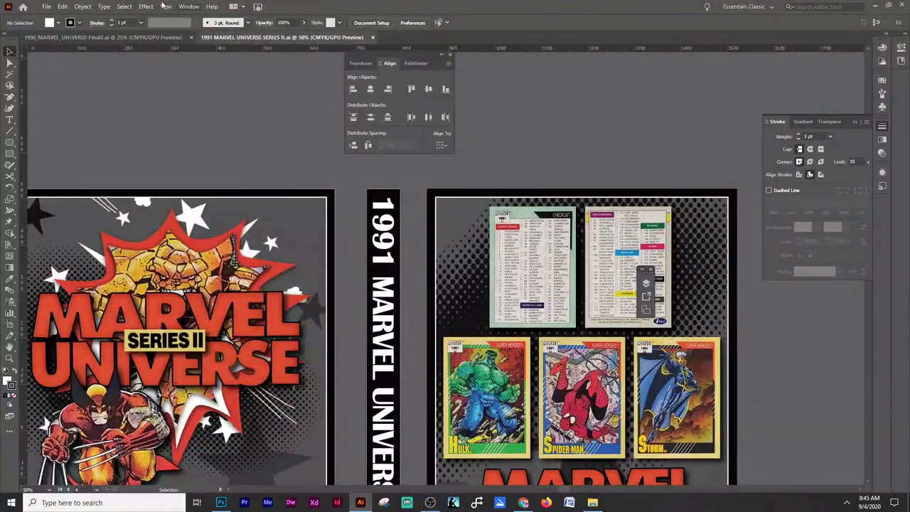
- Select the spine artwork on the Series II file's back layer and copy it
left_click(165, 6)
left_click(299, 280)
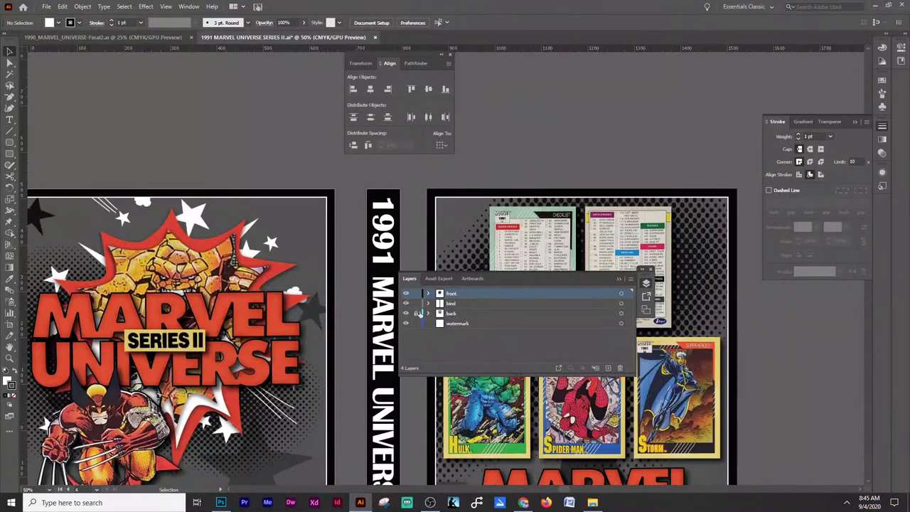
right_click(711, 313)
left_click(628, 313)
key("ctrl+minus")
key("ctrl+minus")
key("ctrl+minus")
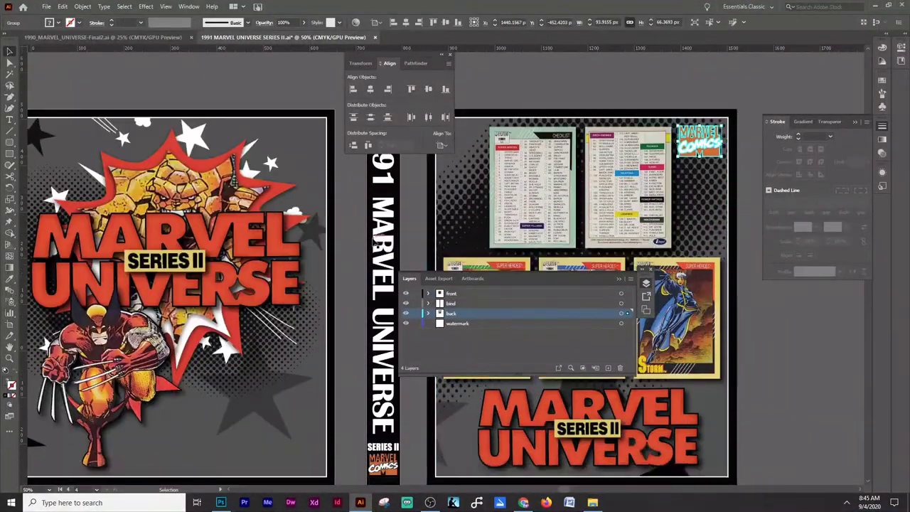
key("ctrl+plus")
key("ctrl+plus")
key("ctrl+plus")
- Switch back to the 1990 insert and paste in the 1991 spine strip
key("ctrl+Tab")
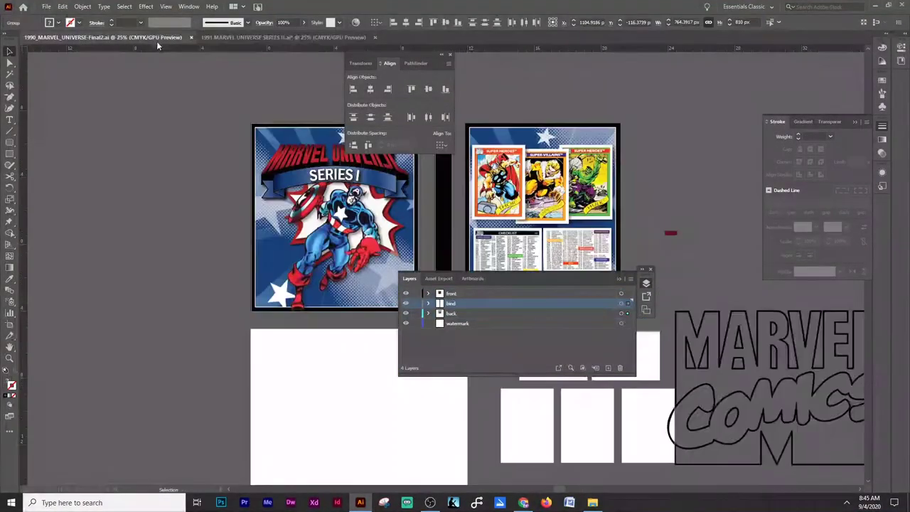
right_click(142, 146)
right_click(62, 97)
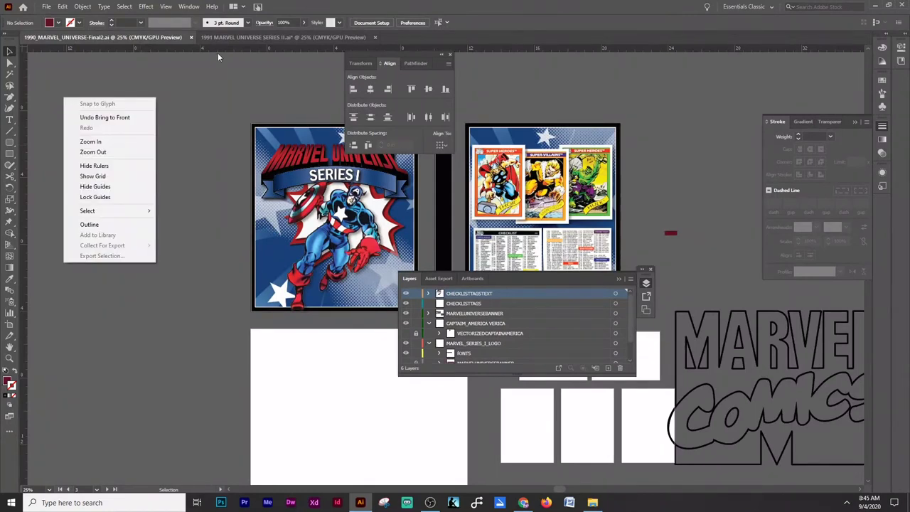
key("ctrl+Tab")
key("ctrl+Tab")
left_click(63, 9)
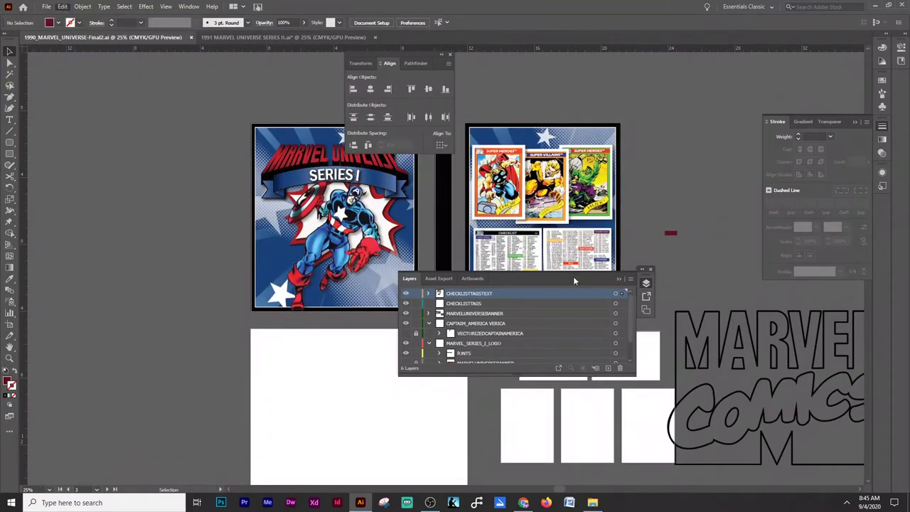
key("ctrl+v")
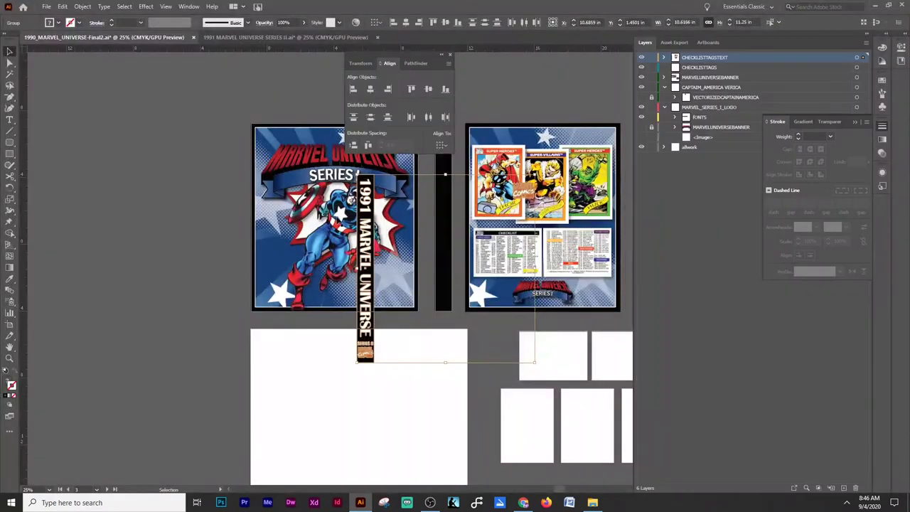
- Draw a text frame left of the artboards set in Franklin Gothic Demi
left_click(513, 261)
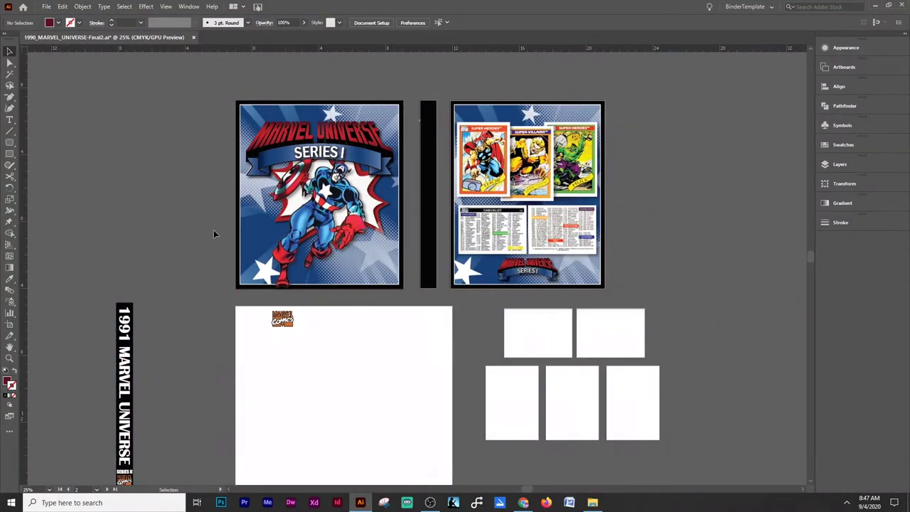
scroll(369, 121, "down", 1)
key("t")
left_click_drag(64, 232, 208, 300)
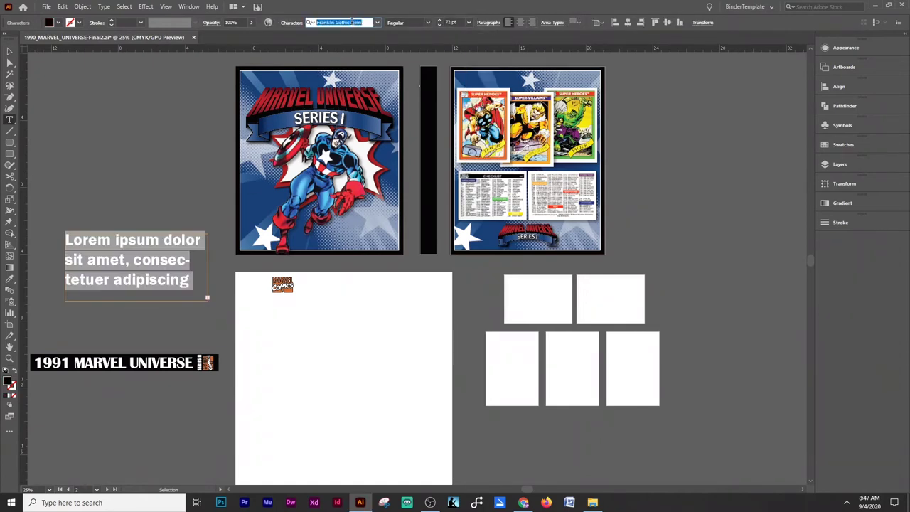
left_click(378, 22)
scroll(419, 199, "down", 10)
key("Return")
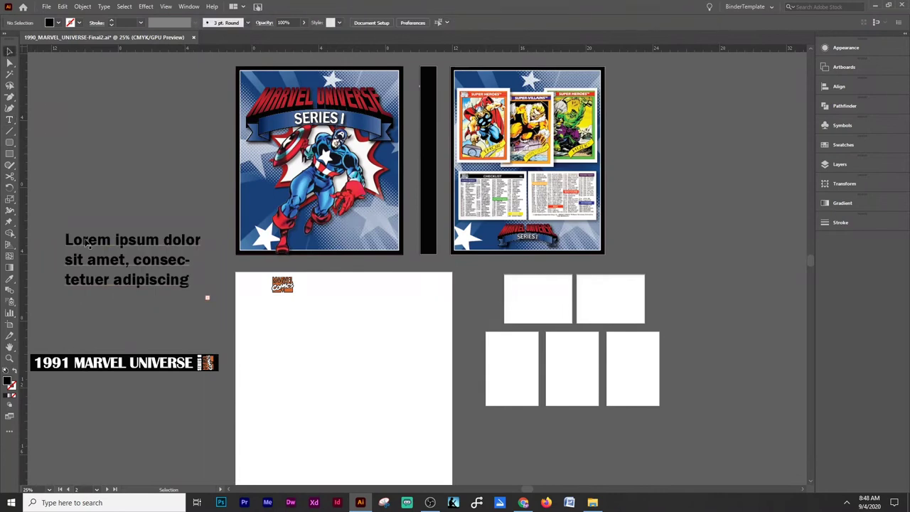
left_click_drag(207, 297, 293, 297)
- Type the 1990 MARVEL UNIVERSE title and adjust its font
type("1990")
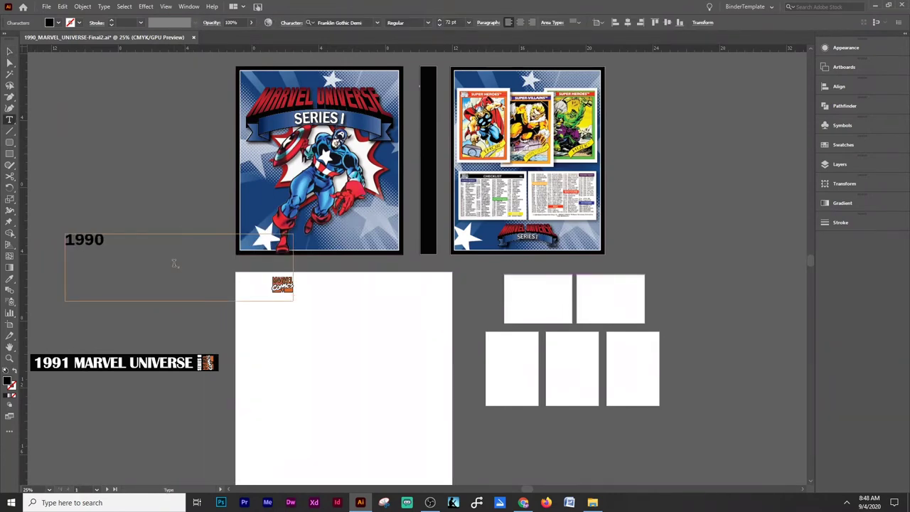
key("ctrl+a")
left_click(377, 22)
scroll(483, 247, "down", 5)
scroll(484, 248, "down", 5)
scroll(483, 247, "down", 5)
scroll(484, 247, "down", 5)
scroll(483, 248, "down", 3)
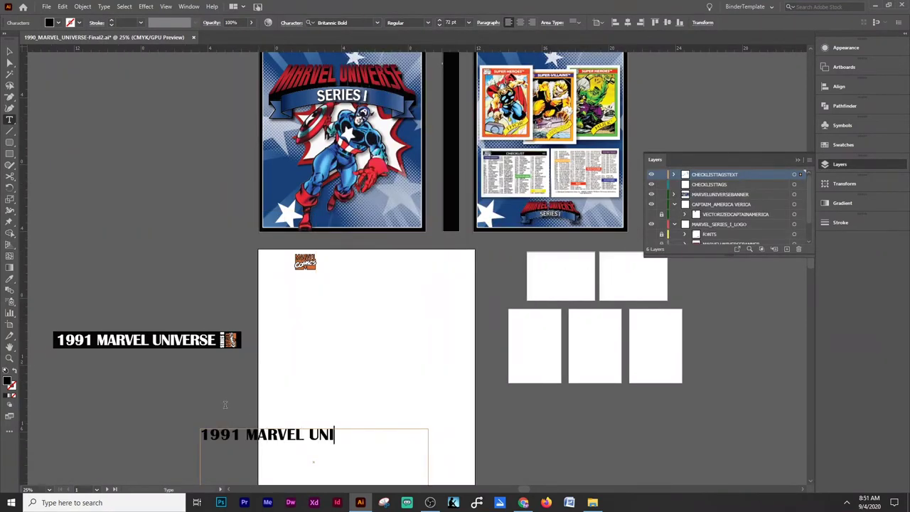
type("VERSE")
scroll(224, 404, "up", 1)
- Check the title's character settings and move it off the artboard to the left
key("ctrl+a")
left_click(291, 23)
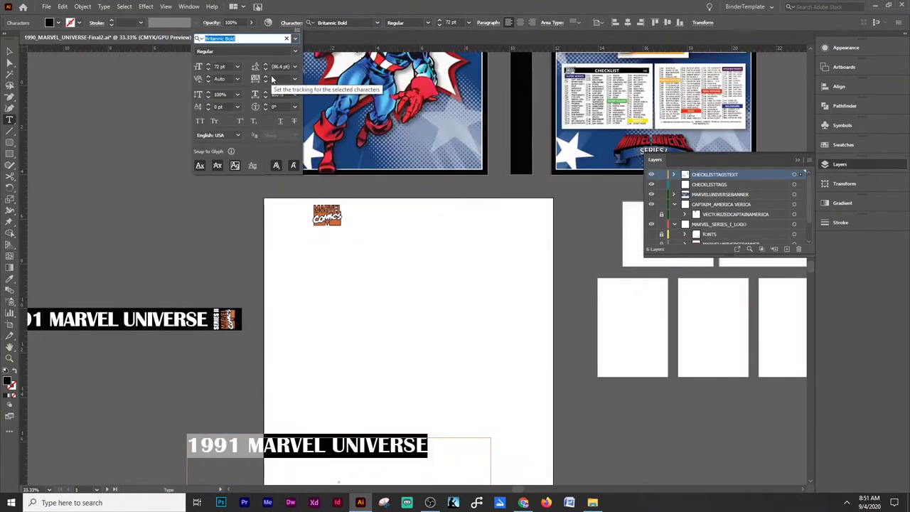
key("Escape")
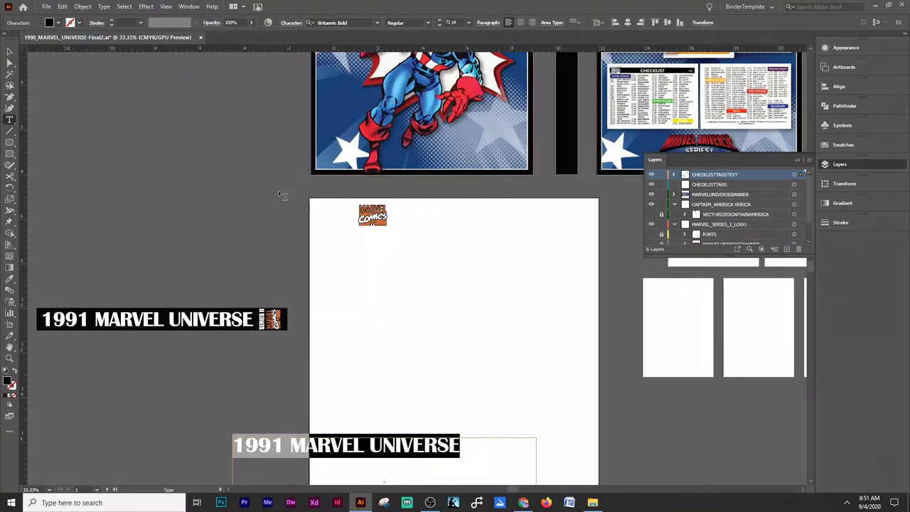
right_click(343, 455)
key("Escape")
key("Escape")
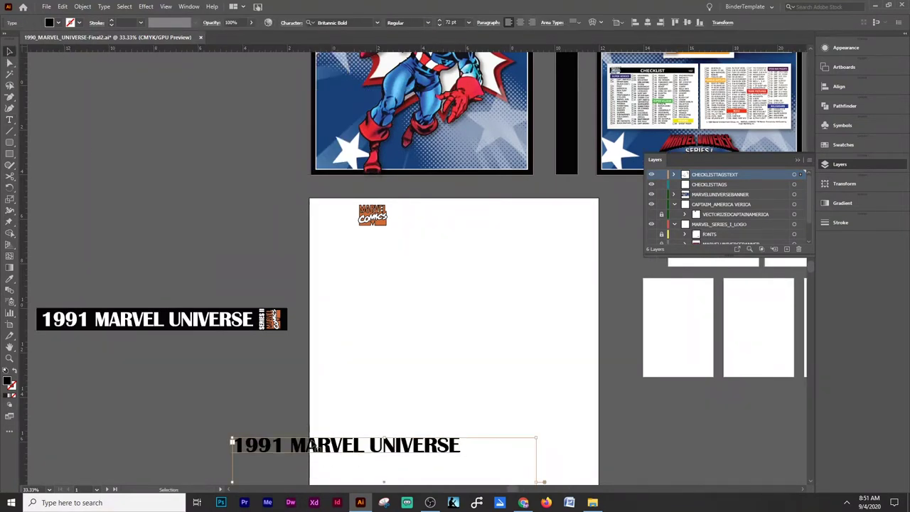
mouse_move(349, 456)
left_mouse_down()
mouse_move(201, 376)
mouse_move(145, 379)
left_mouse_up()
- Give the title the banner text's white fill with the Eyedropper
key("i")
left_click(198, 318)
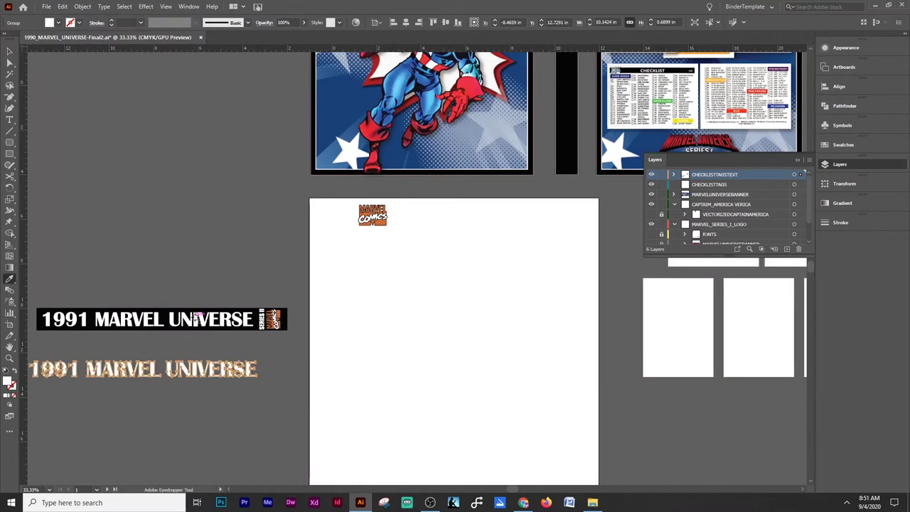
left_click(117, 321)
scroll(146, 359, "up", 3)
key("v")
left_click(325, 258)
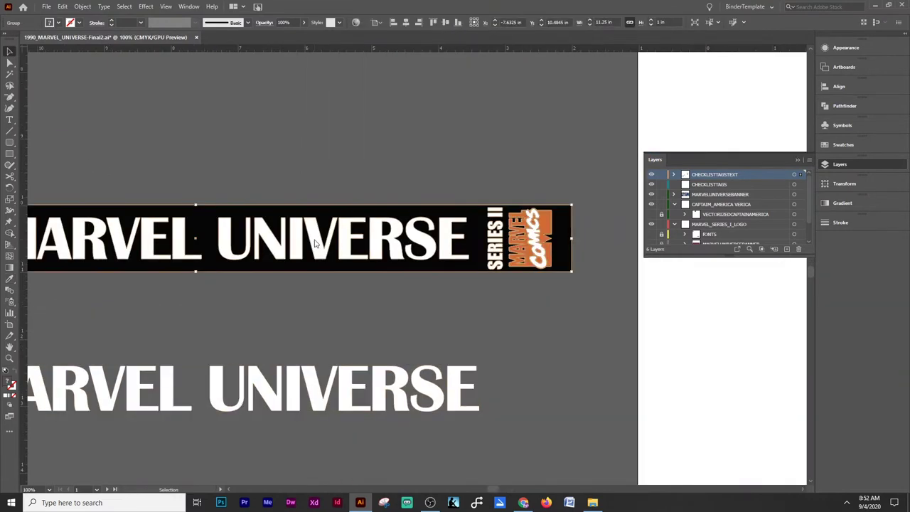
left_click(390, 403)
scroll(353, 389, "left", 5)
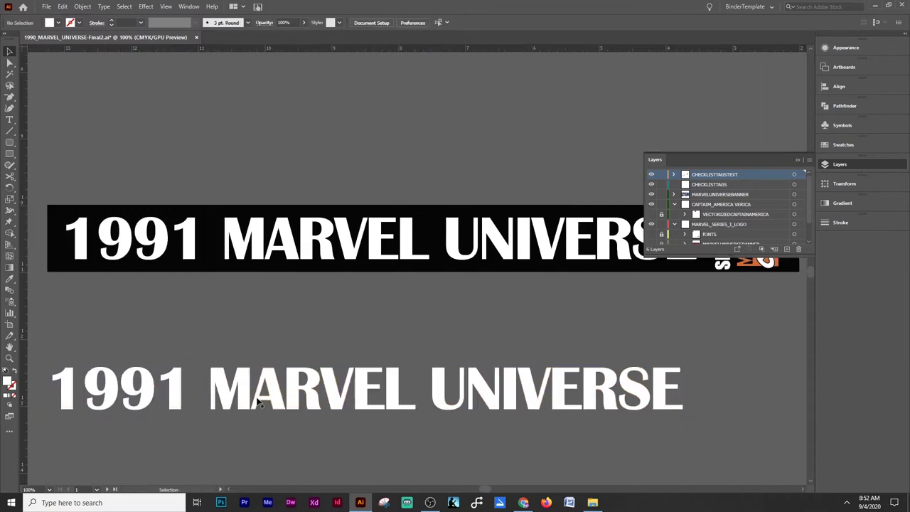
- Move the 1990 MARVEL UNIVERSE title under the banner and convert it to outlines
key("ctrl+shift+o")
key("a")
key("ctrl+z")
key("ctrl+minus")
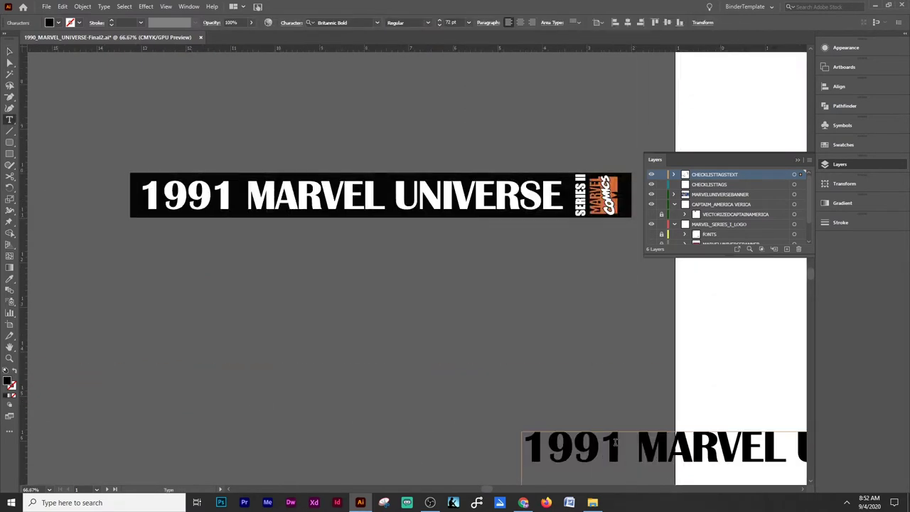
type("0")
key("v")
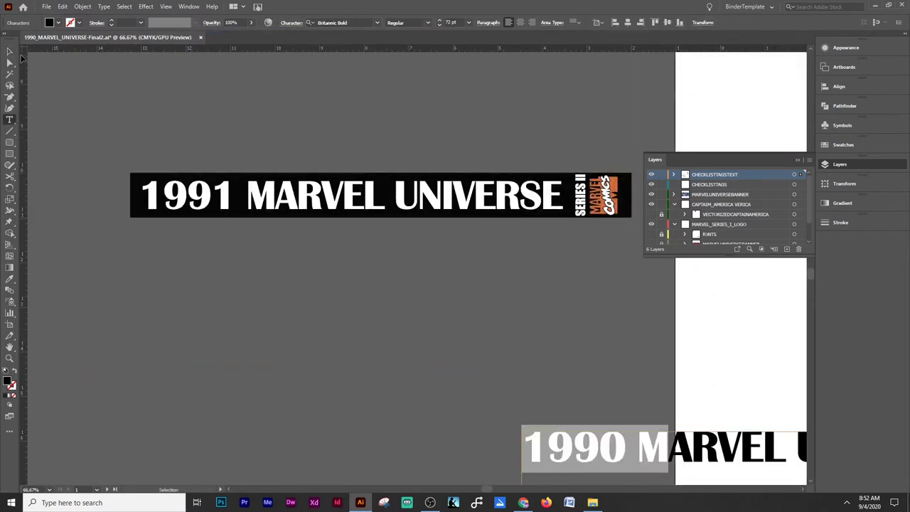
left_click_drag(540, 444, 235, 270)
right_click(295, 271)
left_click(331, 352)
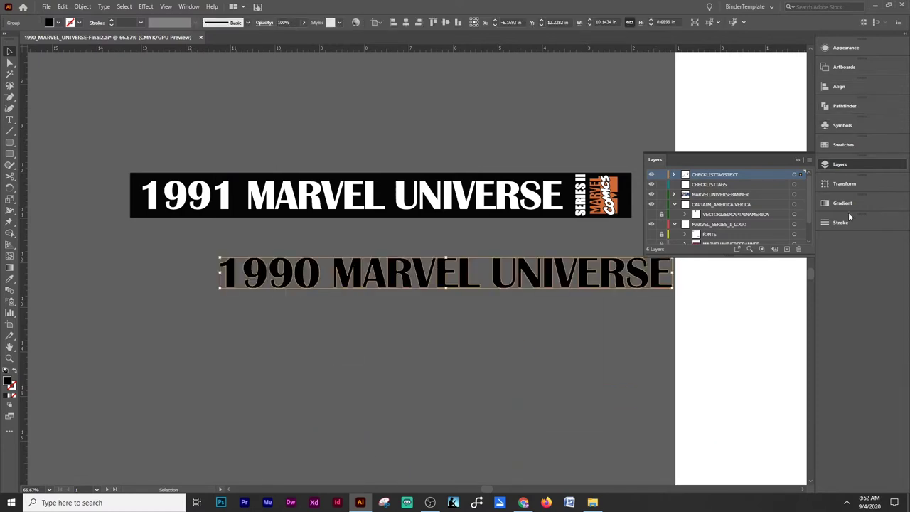
- Fill the outlined title white and swap it in for the 1991 text inside the black banner
left_click(843, 145)
left_click(784, 169)
left_click(368, 203)
left_click(457, 112)
left_click(458, 190)
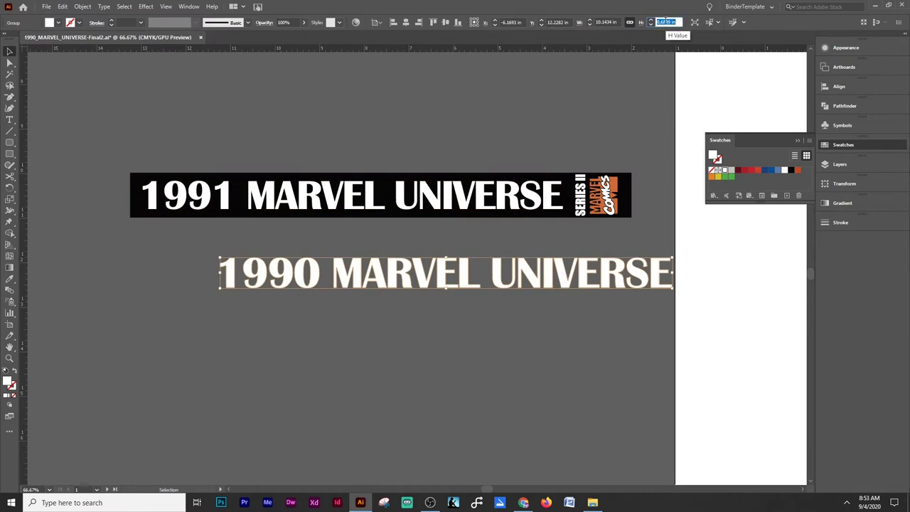
mouse_move(558, 277)
left_mouse_down()
mouse_move(449, 241)
mouse_move(527, 232)
left_mouse_up()
left_click_drag(370, 193, 391, 122)
left_click_drag(398, 238, 391, 198)
- Ungroup the banner and pull out the extra I so it reads SERIES I
scroll(584, 207, "up", 2)
right_click(600, 270)
left_click(614, 267)
right_click(584, 145)
left_click_drag(584, 145, 554, 93)
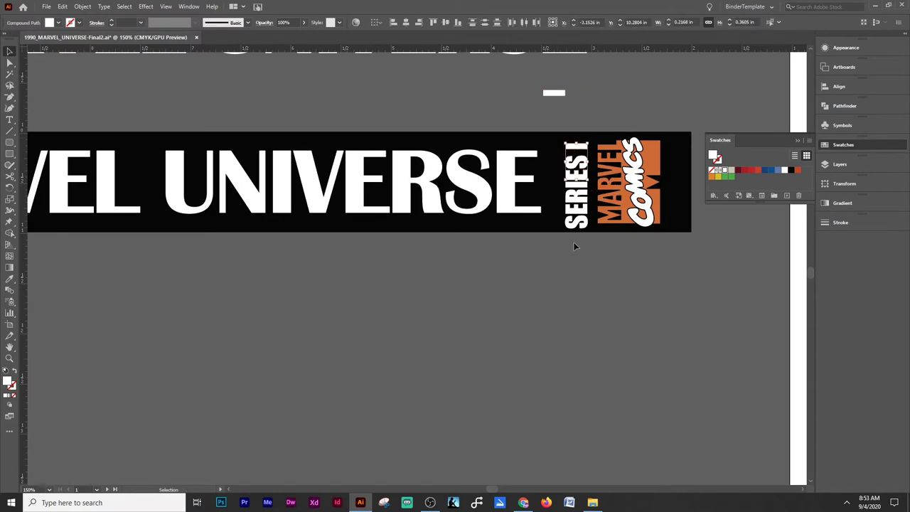
- Select the whole 1990 banner, rotate it vertical and set it on the spine
scroll(626, 287, "down", 3)
left_click_drag(626, 287, 600, 249)
left_click(274, 118)
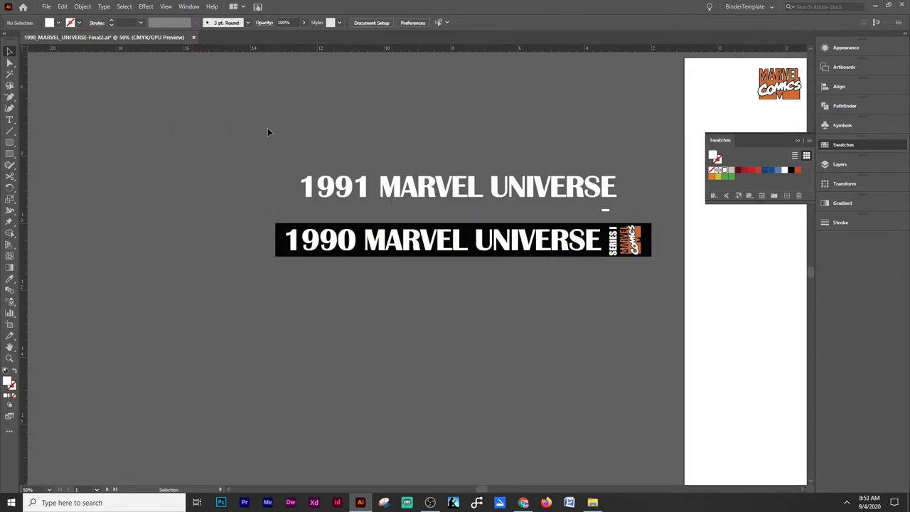
mouse_move(671, 302)
left_mouse_down()
mouse_move(625, 241)
mouse_move(565, 337)
left_mouse_up()
key("ctrl+minus")
left_click_drag(386, 285, 691, 124)
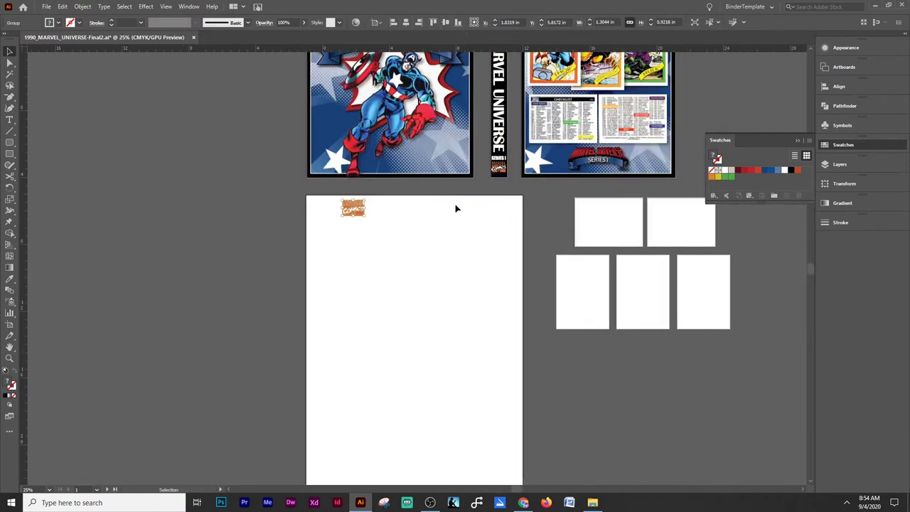
- Duplicate the spine artwork and move the copy upward
left_click(458, 207)
scroll(503, 231, "up", 2)
scroll(502, 229, "up", 3)
scroll(471, 214, "down", 2)
right_click(472, 213)
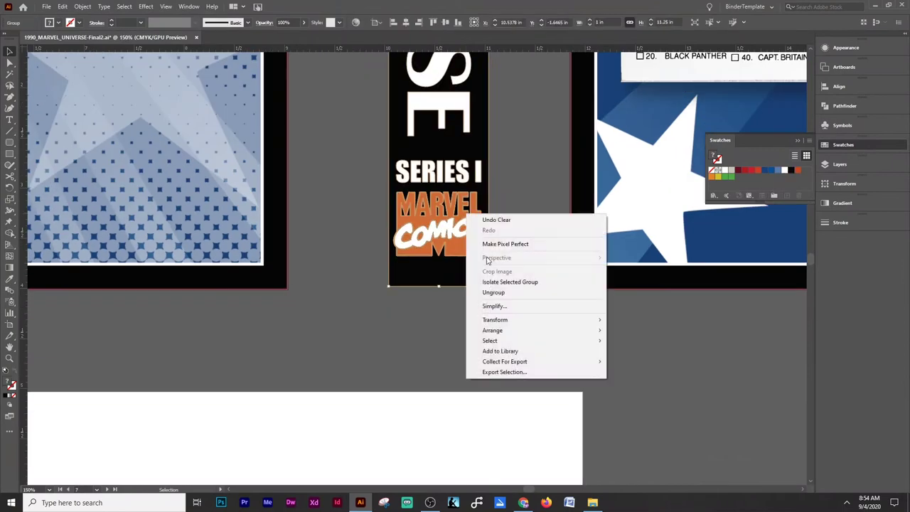
scroll(505, 292, "down", 2)
scroll(507, 297, "down", 1)
scroll(507, 297, "down", 1)
left_click_drag(497, 214, 601, 78)
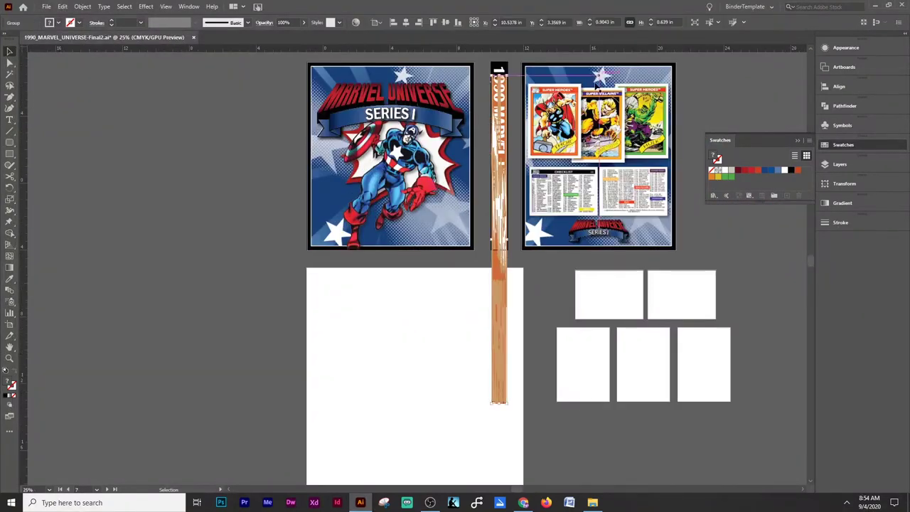
scroll(601, 78, "up", 6)
scroll(559, 193, "up", 3)
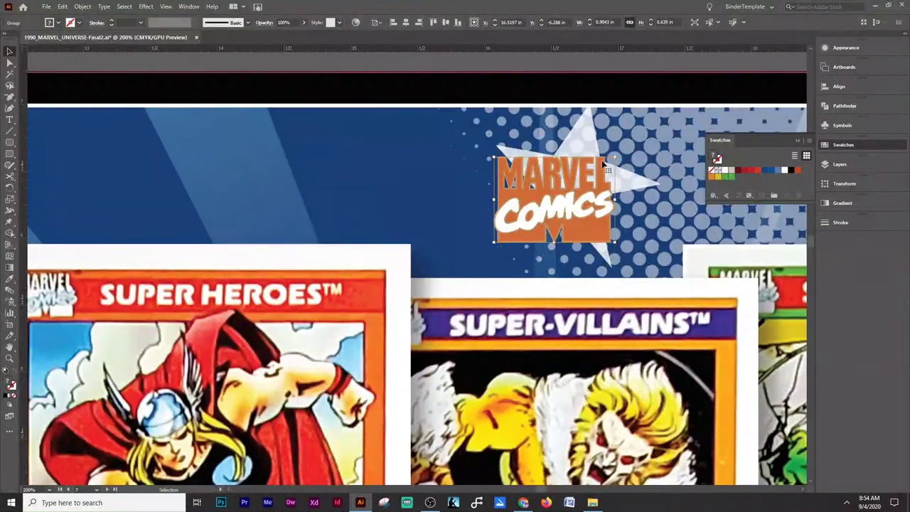
scroll(626, 190, "down", 3)
scroll(626, 190, "down", 5)
scroll(511, 342, "up", 4)
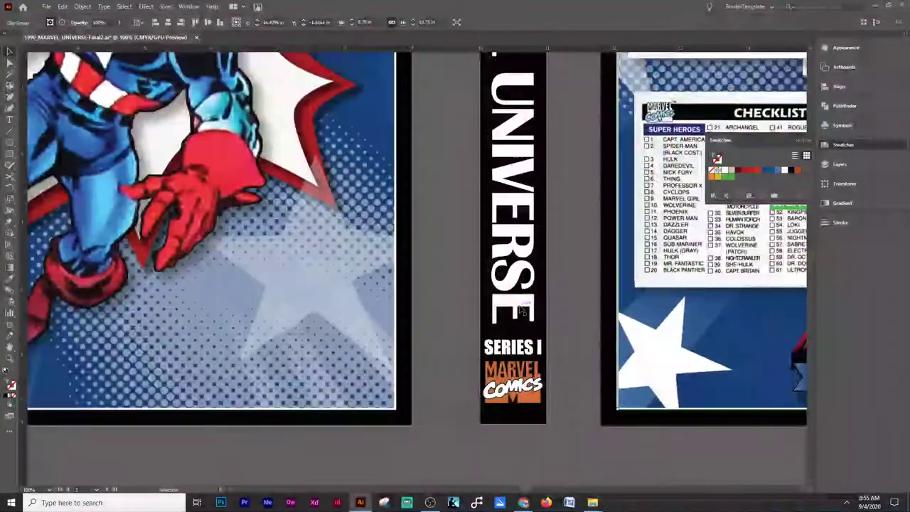
- Recolour the spine's Marvel logo blue in isolation mode, then return to the layout
double_click(513, 346)
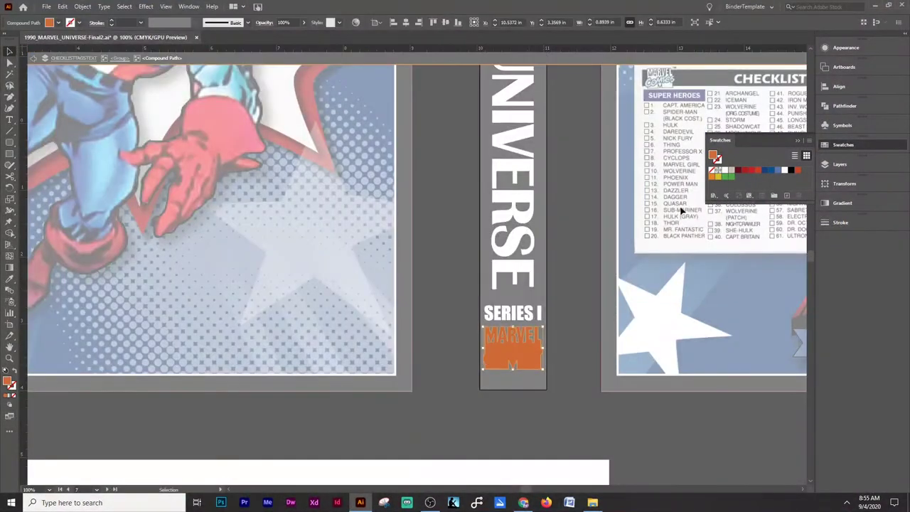
left_click(765, 170)
left_click(32, 62)
scroll(355, 319, "down", 2)
scroll(361, 319, "down", 1)
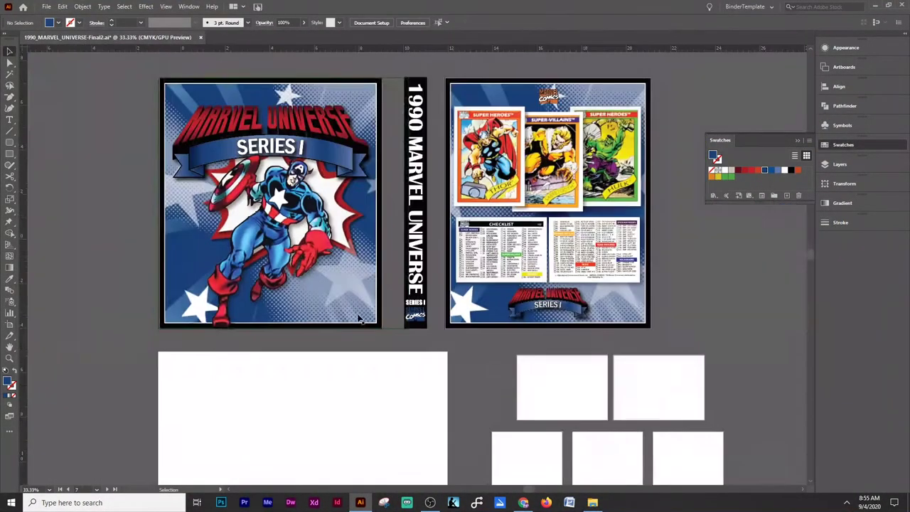
scroll(426, 299, "up", 2)
double_click(458, 279)
scroll(485, 270, "up", 2)
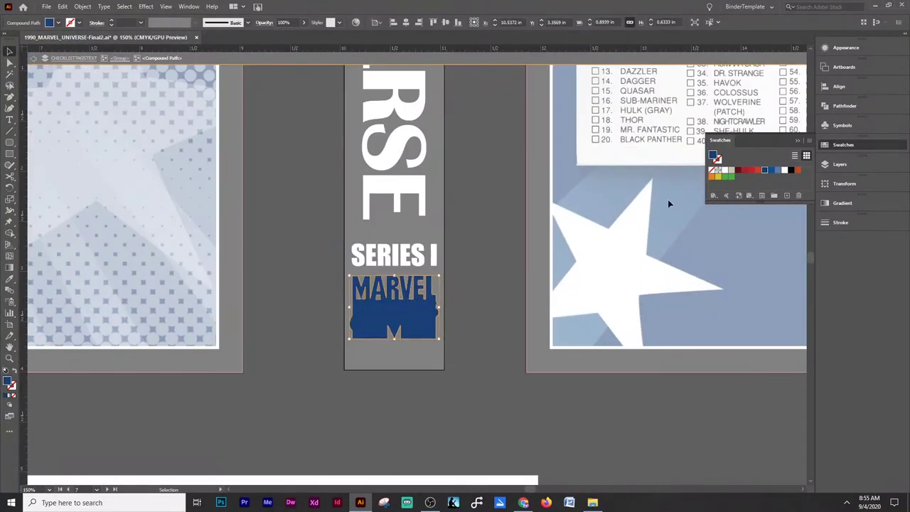
left_click(33, 57)
scroll(308, 221, "down", 2)
scroll(277, 138, "up", 2)
scroll(439, 156, "up", 2)
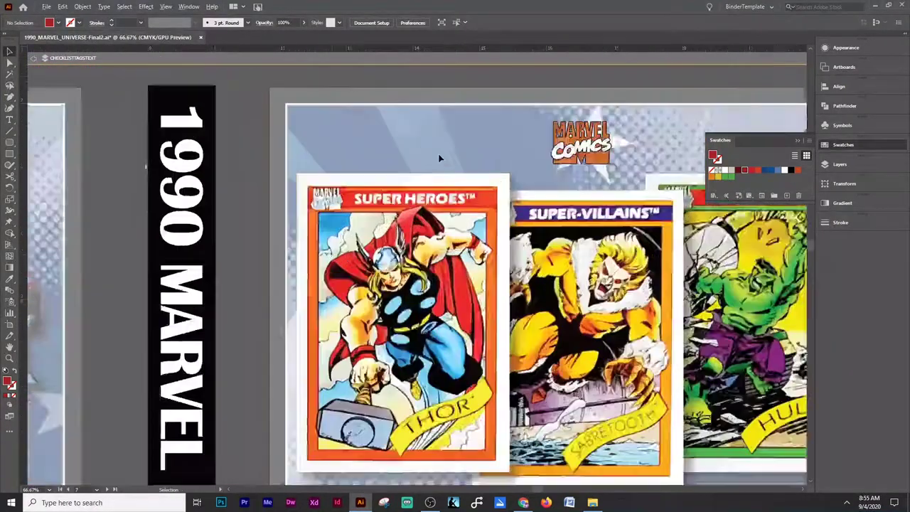
scroll(626, 121, "up", 2)
scroll(626, 121, "down", 1)
left_click(34, 58)
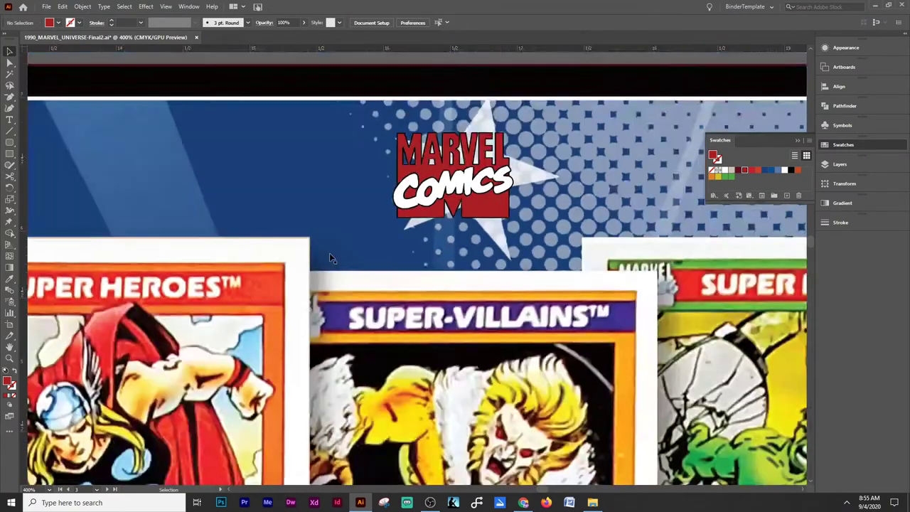
scroll(329, 252, "down", 3)
scroll(324, 264, "down", 1)
- Delete the two spare small artboards below the binder and clear the selection
key("shift+o")
key("Delete")
key("Delete")
key("Delete")
key("Delete")
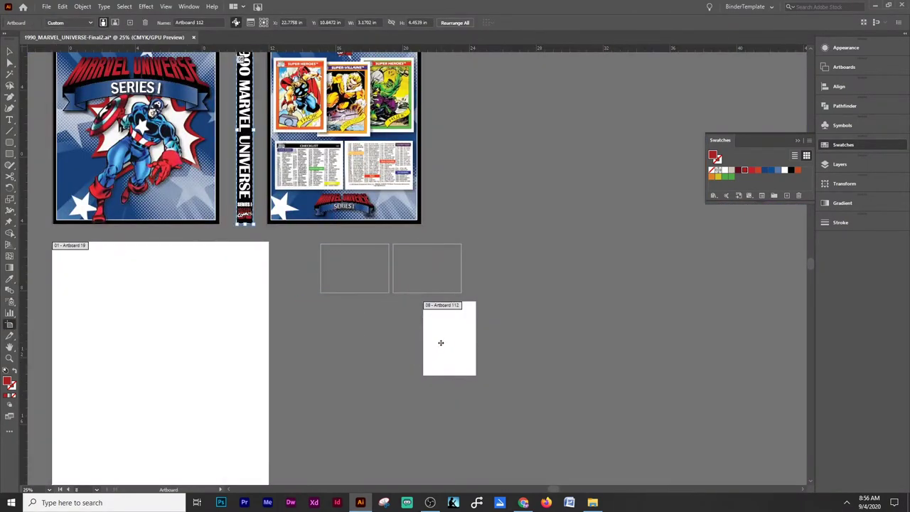
key("Delete")
scroll(420, 331, "up", 1)
scroll(420, 331, "up", 1)
key("Escape")
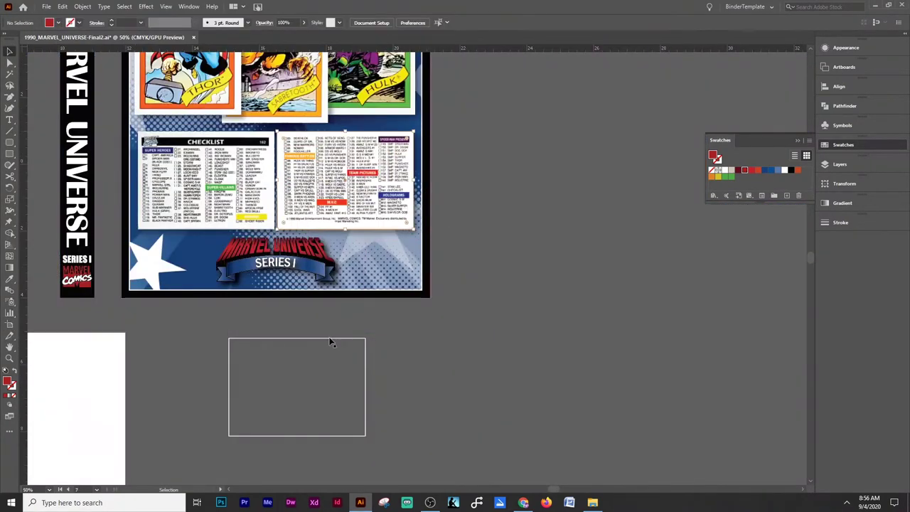
scroll(257, 142, "up", 3)
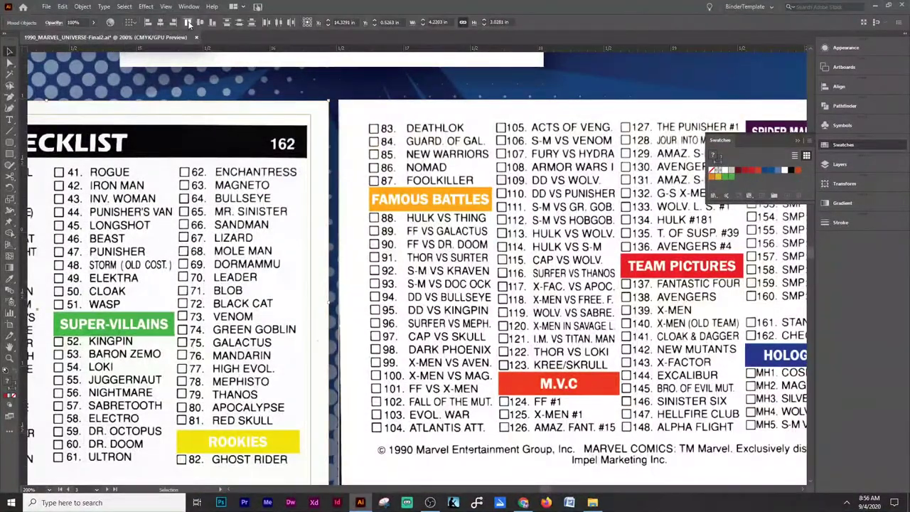
key("ctrl+shift+a")
scroll(626, 371, "down", 1)
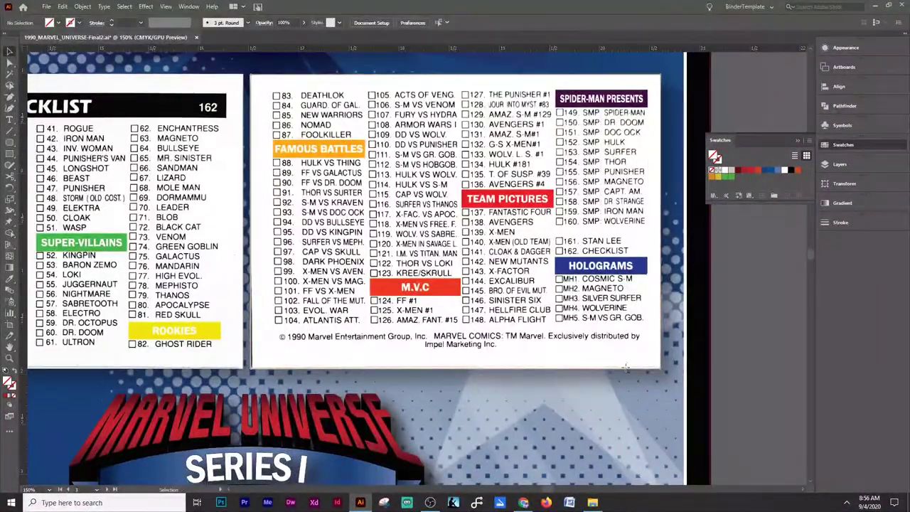
- Rearrange the stacking order of the back cover's checklist cards using Arrange
left_click(255, 369)
scroll(255, 369, "up", 2)
right_click(255, 369)
left_click(384, 331)
scroll(349, 324, "down", 2)
left_click(148, 339)
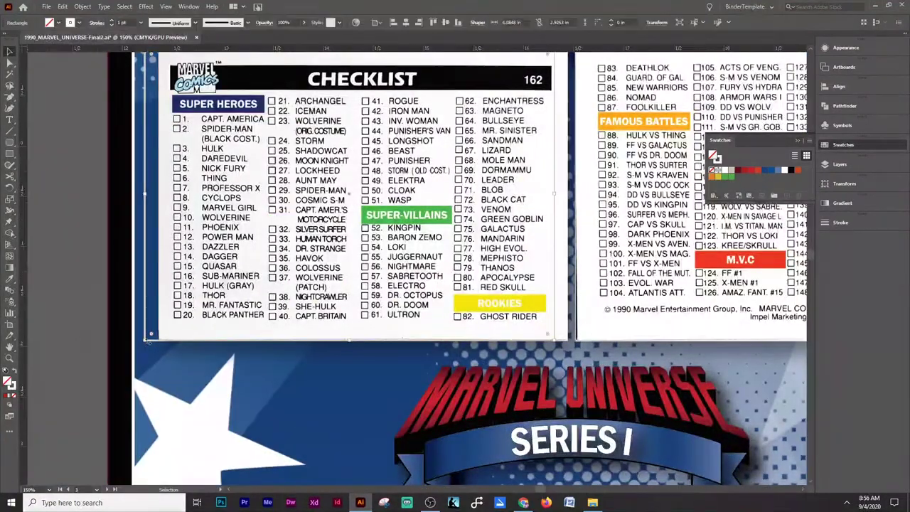
scroll(147, 340, "right", 2)
scroll(371, 242, "up", 3)
scroll(412, 239, "down", 4)
right_click(467, 239)
- Group the checklist cards and give the group a drop shadow
left_click(498, 386)
left_click(146, 6)
left_click(278, 115)
left_click(701, 301)
- Set the document units to Pixels in Document Setup
left_click(46, 6)
left_click(53, 242)
left_click(400, 173)
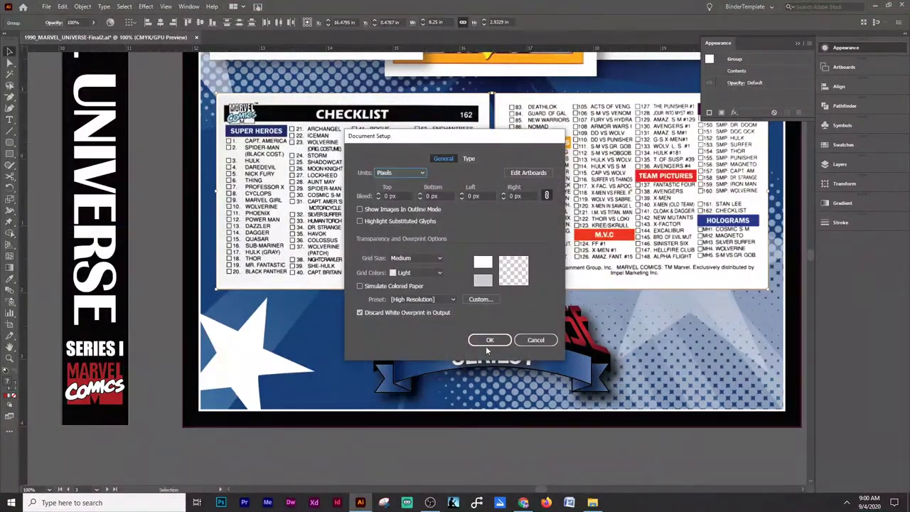
left_click(489, 340)
left_click(146, 6)
left_click(285, 142)
left_click(646, 300)
right_click(605, 201)
key("Escape")
- Select the spine's Marvel Comics logo and briefly isolate it for editing
scroll(485, 228, "down", 2)
scroll(486, 228, "up", 5)
scroll(486, 229, "up", 3)
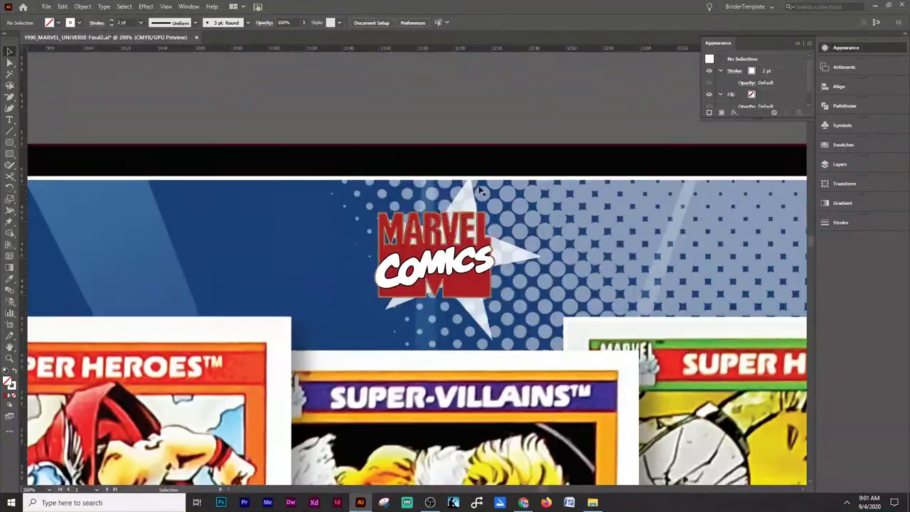
scroll(485, 228, "down", 2)
scroll(485, 228, "down", 3)
scroll(380, 308, "up", 2)
scroll(380, 308, "up", 3)
left_click(380, 308)
double_click(389, 309)
key("Escape")
- Trim the Captain America image's bottom edge to fit the front cover
scroll(203, 178, "down", 4)
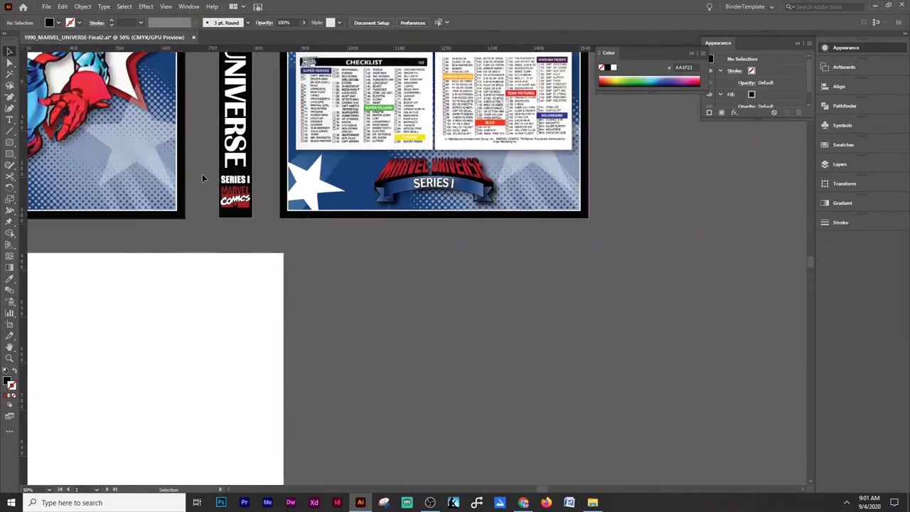
scroll(203, 178, "up", 2)
scroll(205, 214, "down", 2)
scroll(206, 252, "up", 1)
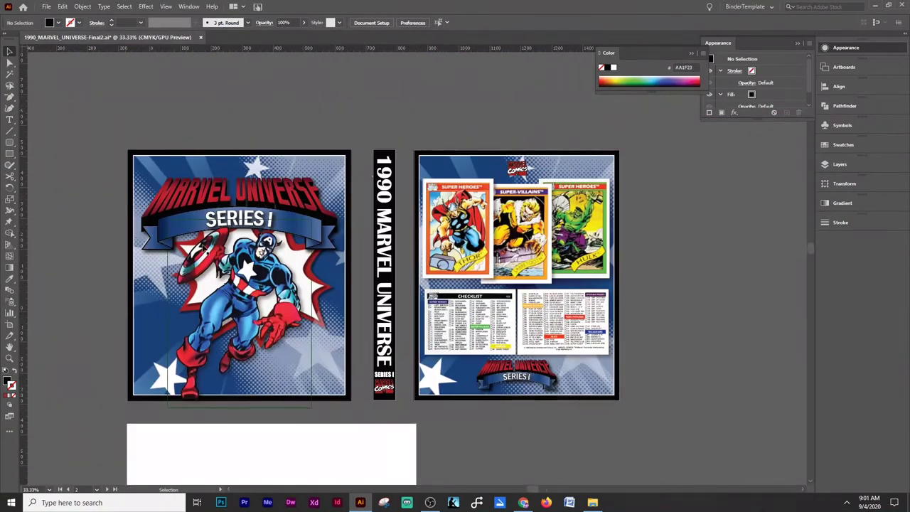
scroll(206, 252, "up", 4)
scroll(206, 252, "down", 1)
scroll(206, 251, "down", 5)
scroll(356, 285, "left", 2)
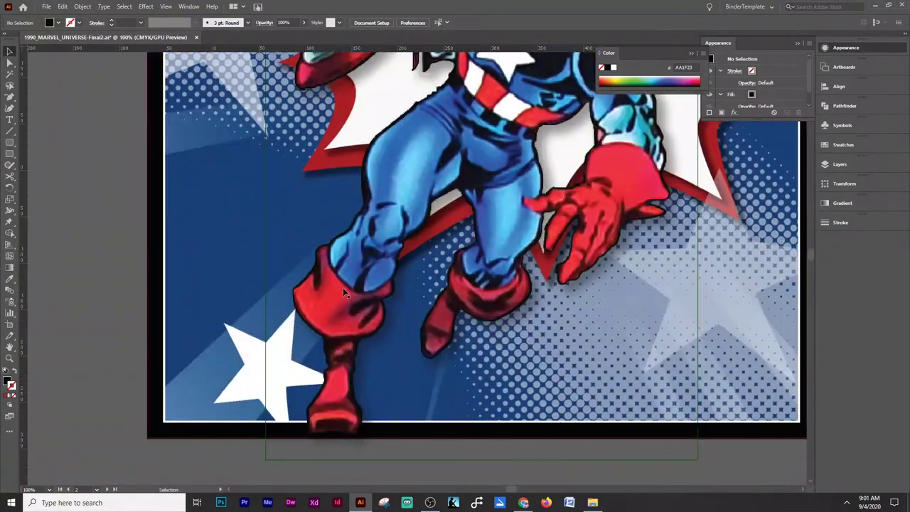
left_click(482, 319)
left_click_drag(482, 435, 482, 449)
scroll(482, 427, "down", 2)
scroll(482, 427, "right", 1)
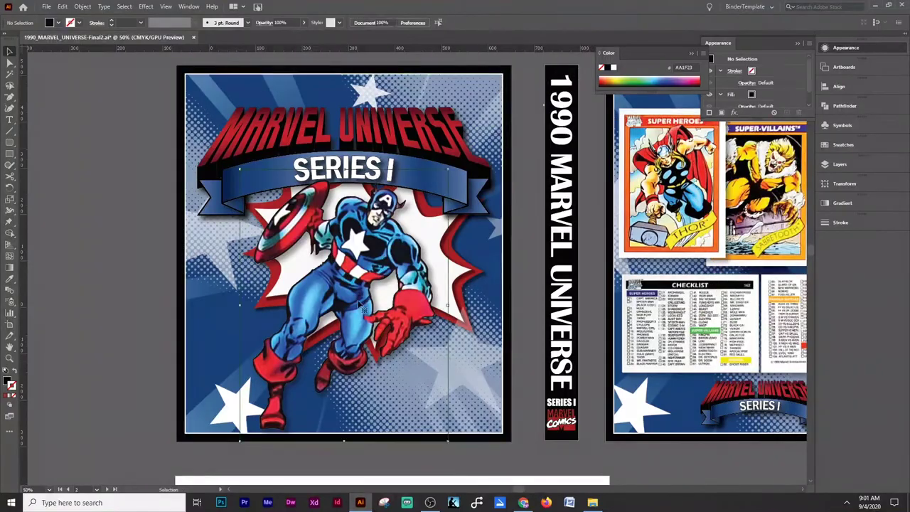
left_click(384, 126)
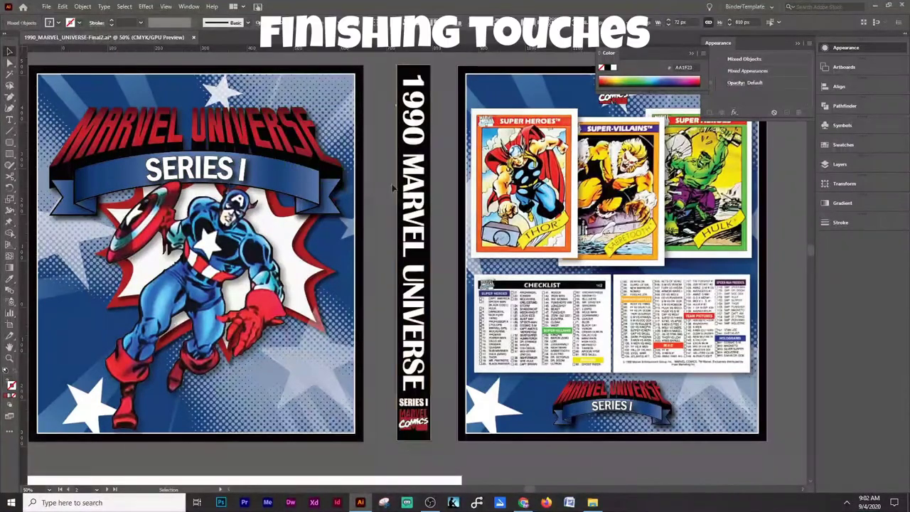
scroll(393, 187, "right", 2)
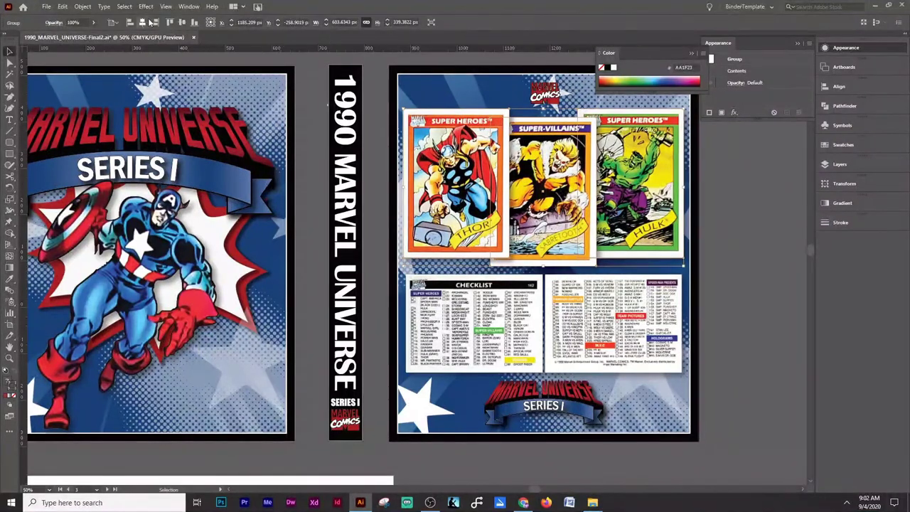
left_click(511, 314)
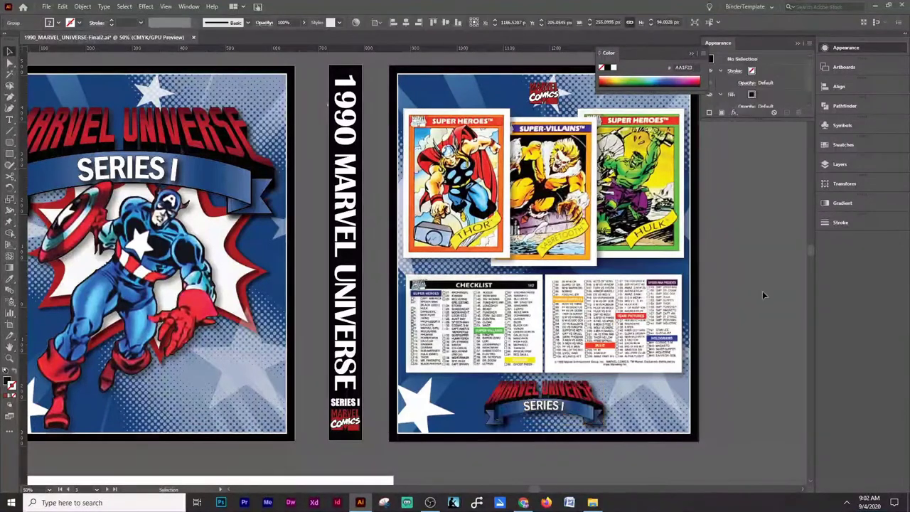
left_click(703, 311)
scroll(703, 311, "down", 1)
key("ctrl+alt+0")
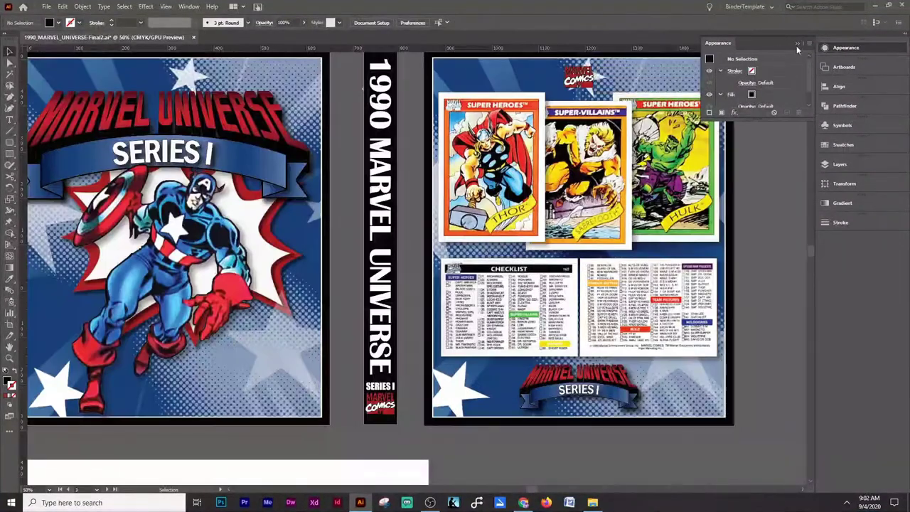
left_click(708, 52)
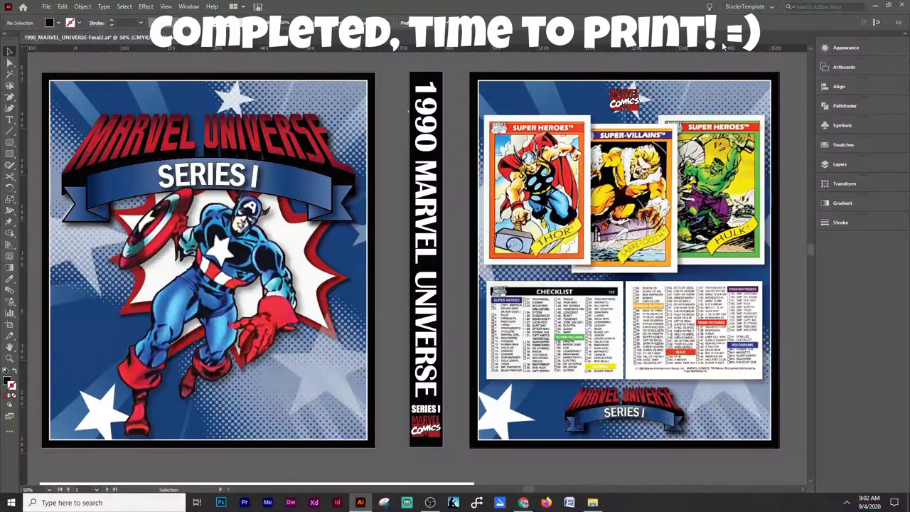